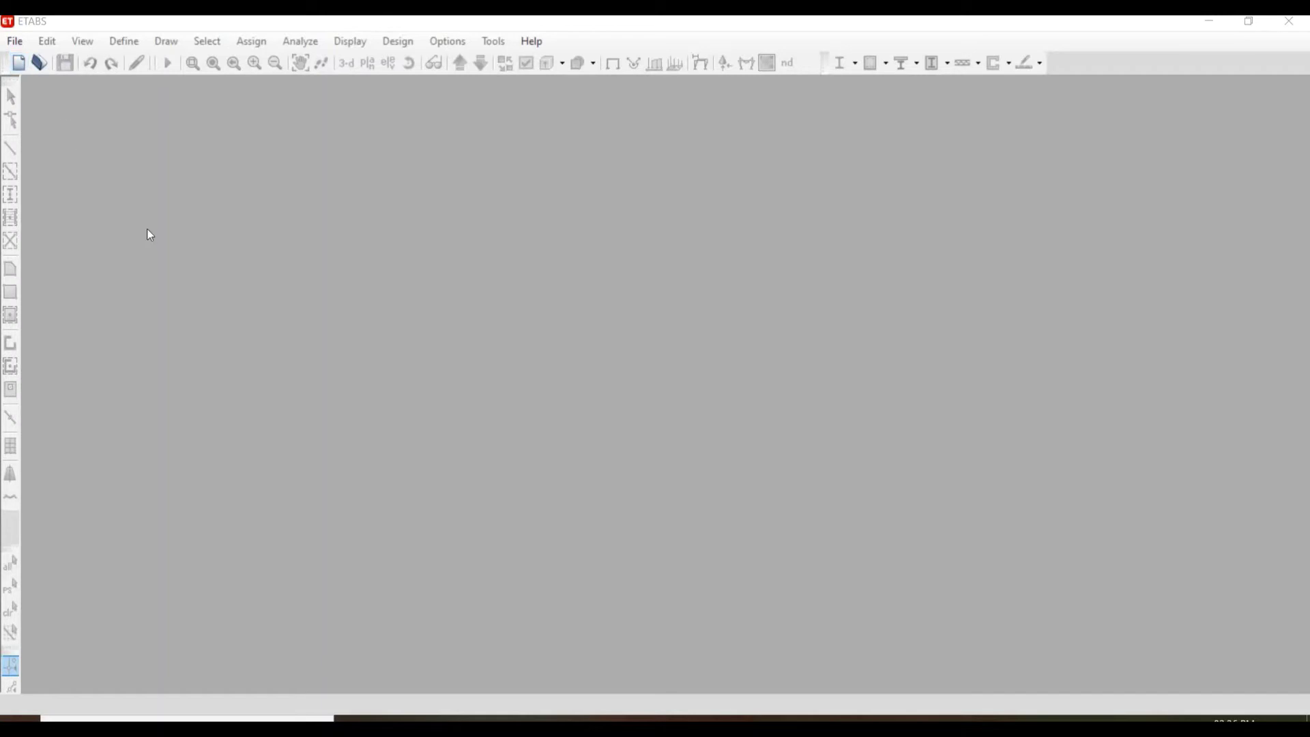
- Start a new model with built-in settings: Metric SI units, Indian steel sections, IS 800:2007 steel code and IS 456:2000 concrete code
{"action": "left_click", "coordinate": [21, 47]}
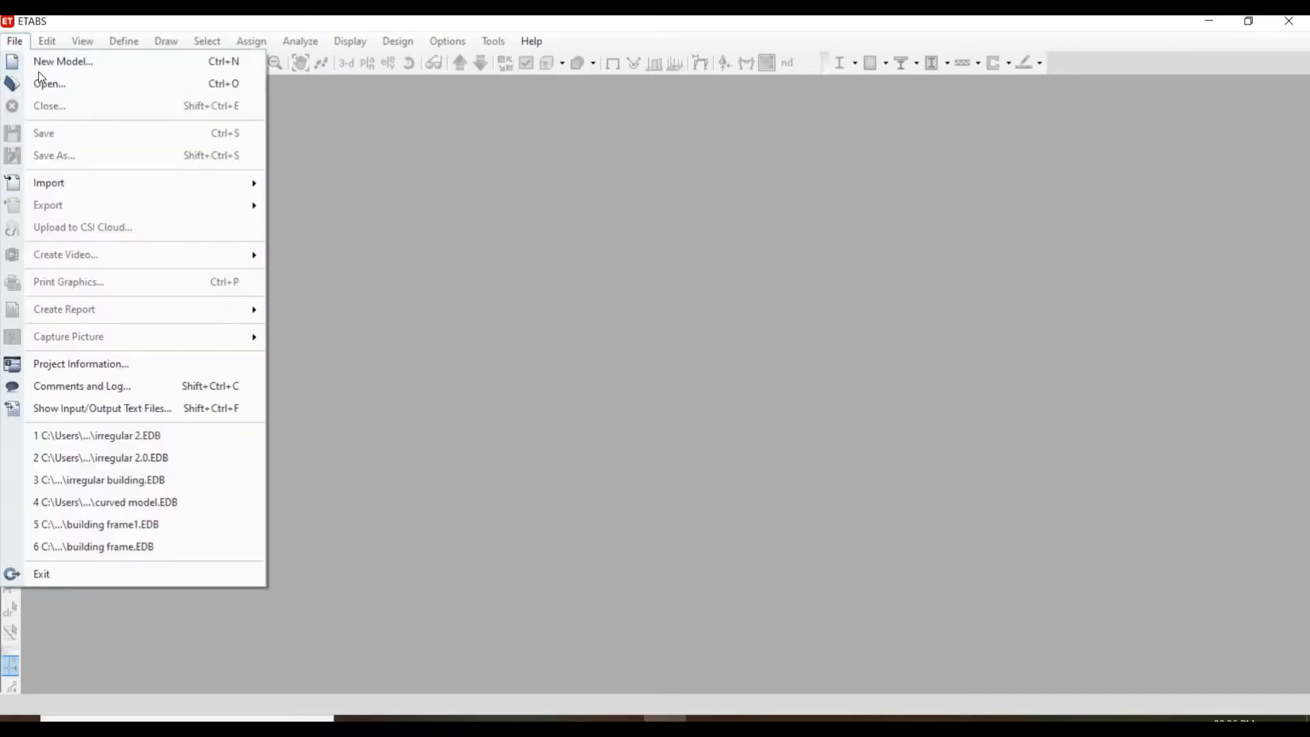
{"action": "left_click", "coordinate": [42, 68]}
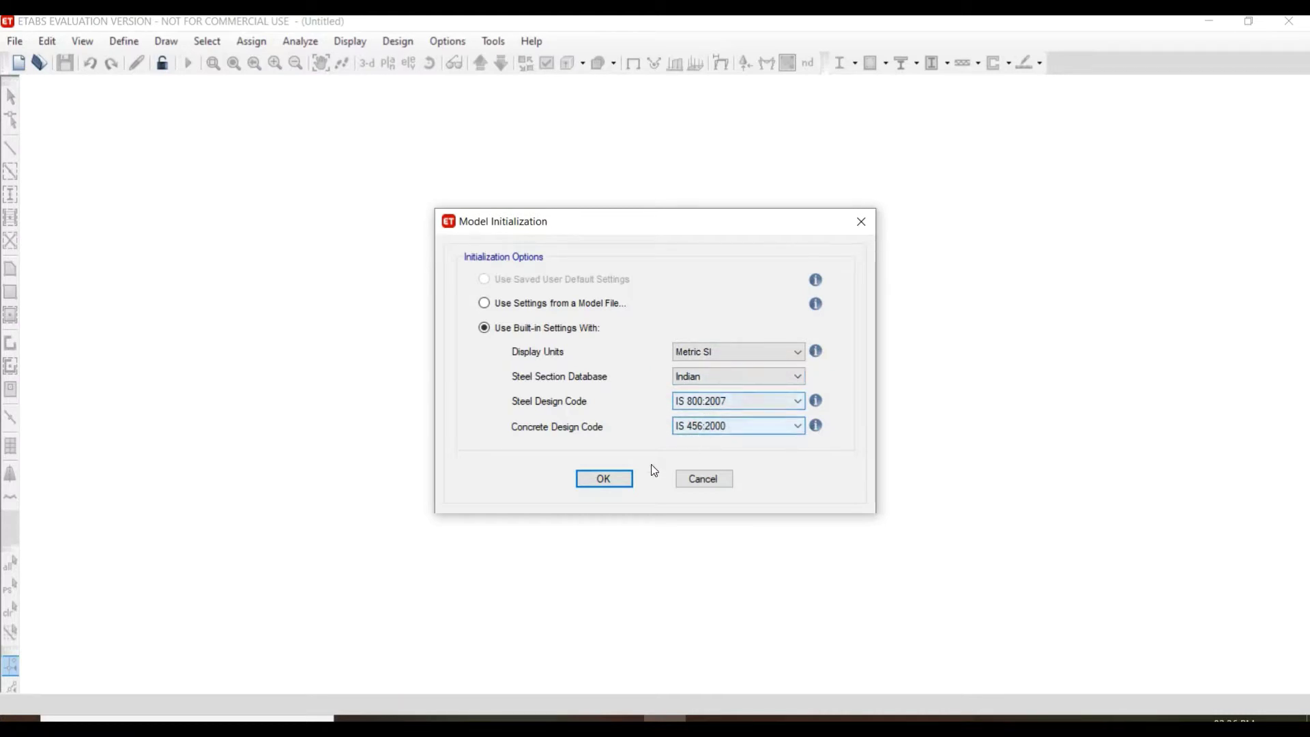
{"action": "left_click", "coordinate": [624, 477]}
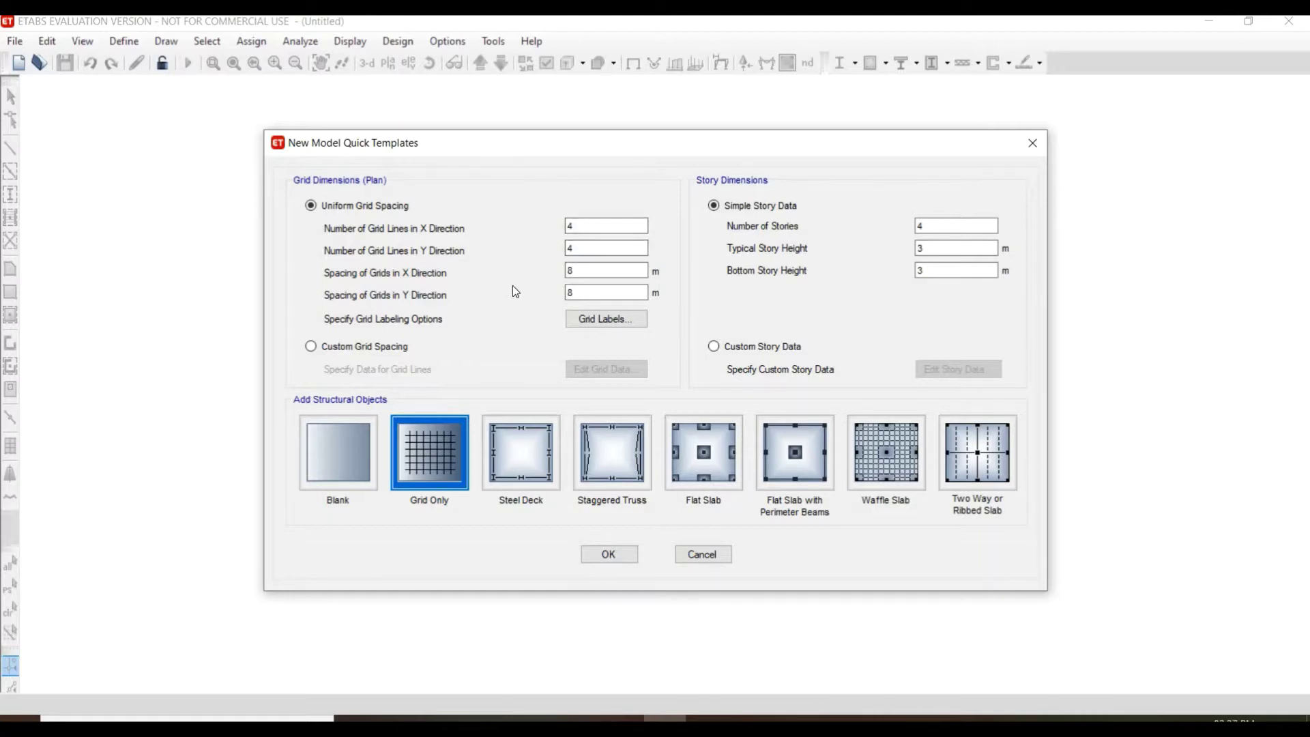
- Define the uniform plan grid with 5 grid lines in X and 4 m spacing in both the X and Y directions
{"action": "left_click", "coordinate": [594, 227]}
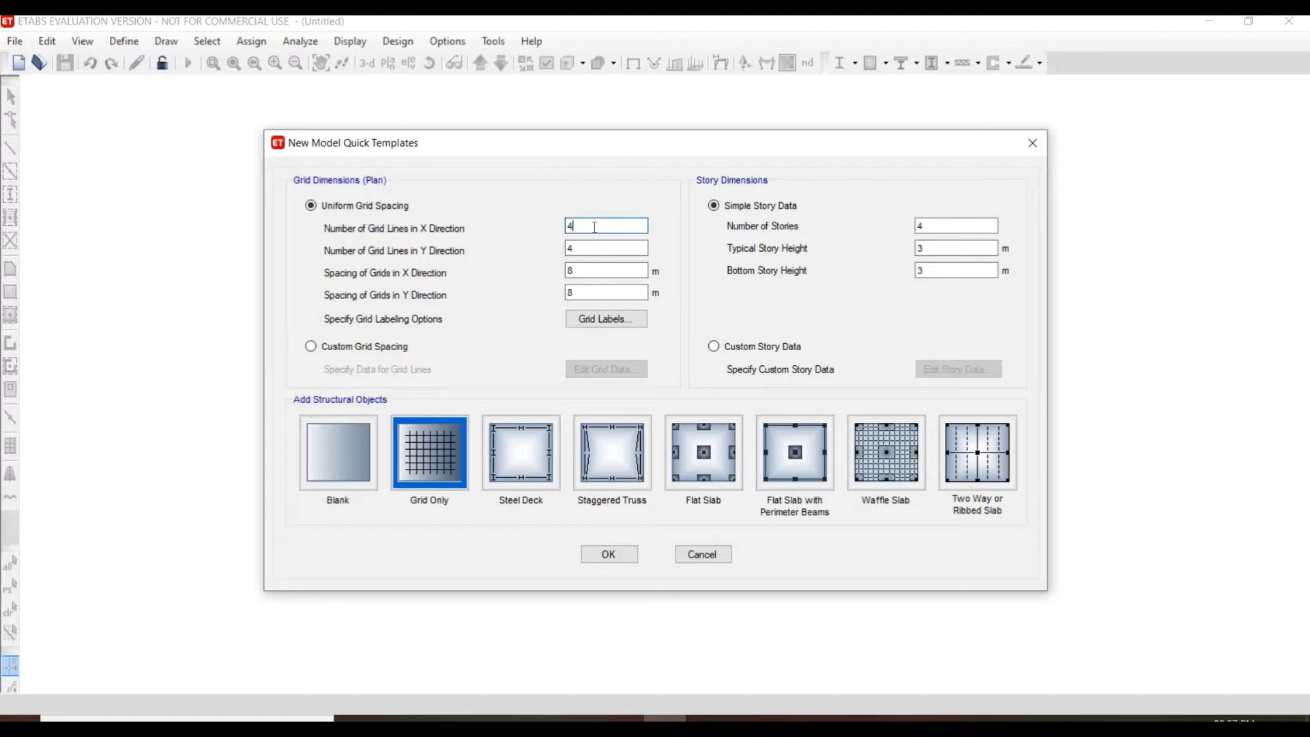
{"action": "type", "text": "5"}
{"action": "left_click", "coordinate": [575, 271]}
{"action": "double_click", "coordinate": [583, 293]}
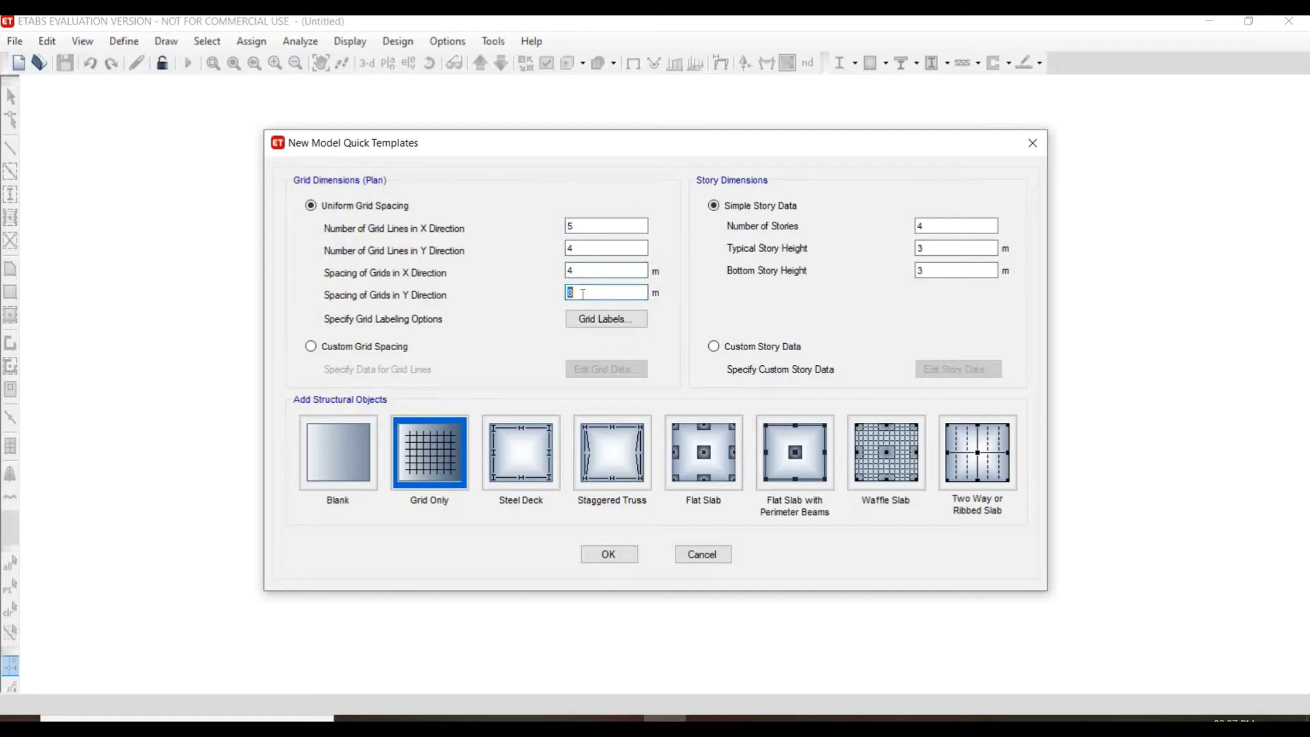
{"action": "type", "text": "4"}
- Set 10 stories with a 4 m typical height and 3 m bottom height, and create the grid-only model
{"action": "left_click", "coordinate": [955, 225]}
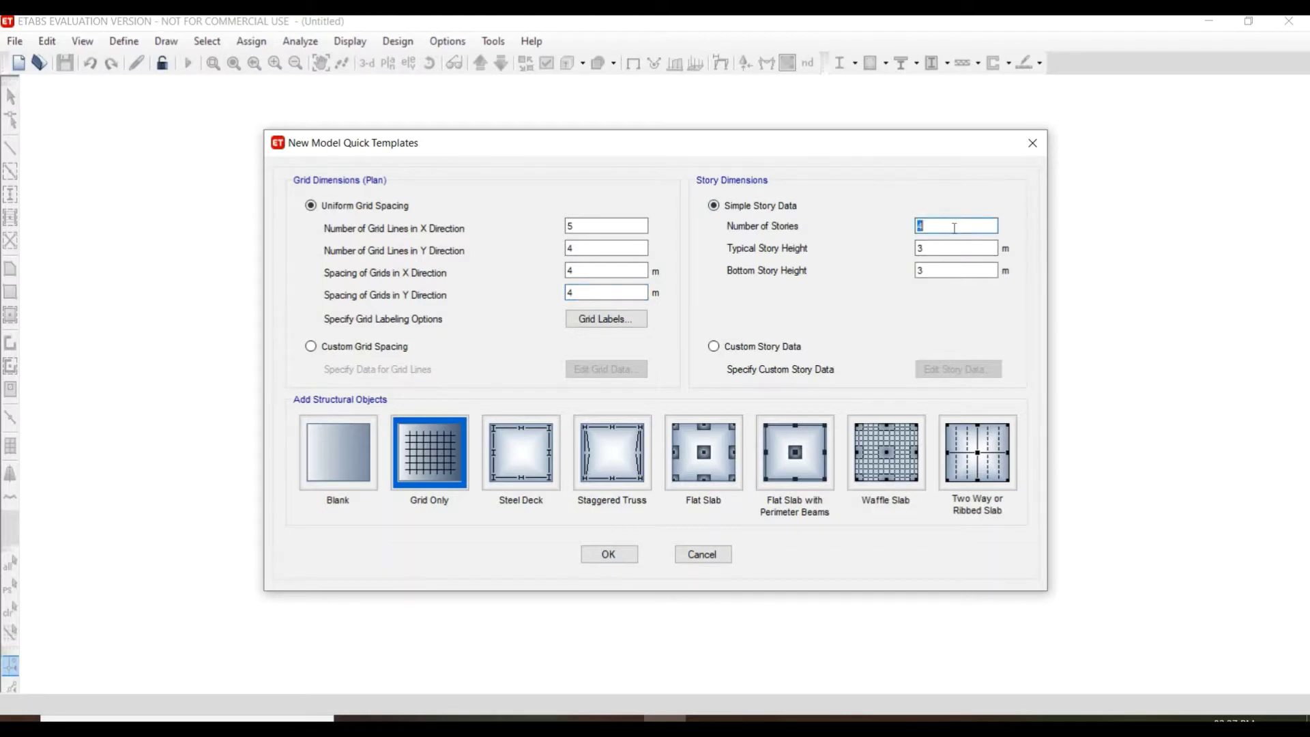
{"action": "type", "text": "10"}
{"action": "left_click", "coordinate": [941, 249]}
{"action": "double_click", "coordinate": [941, 251]}
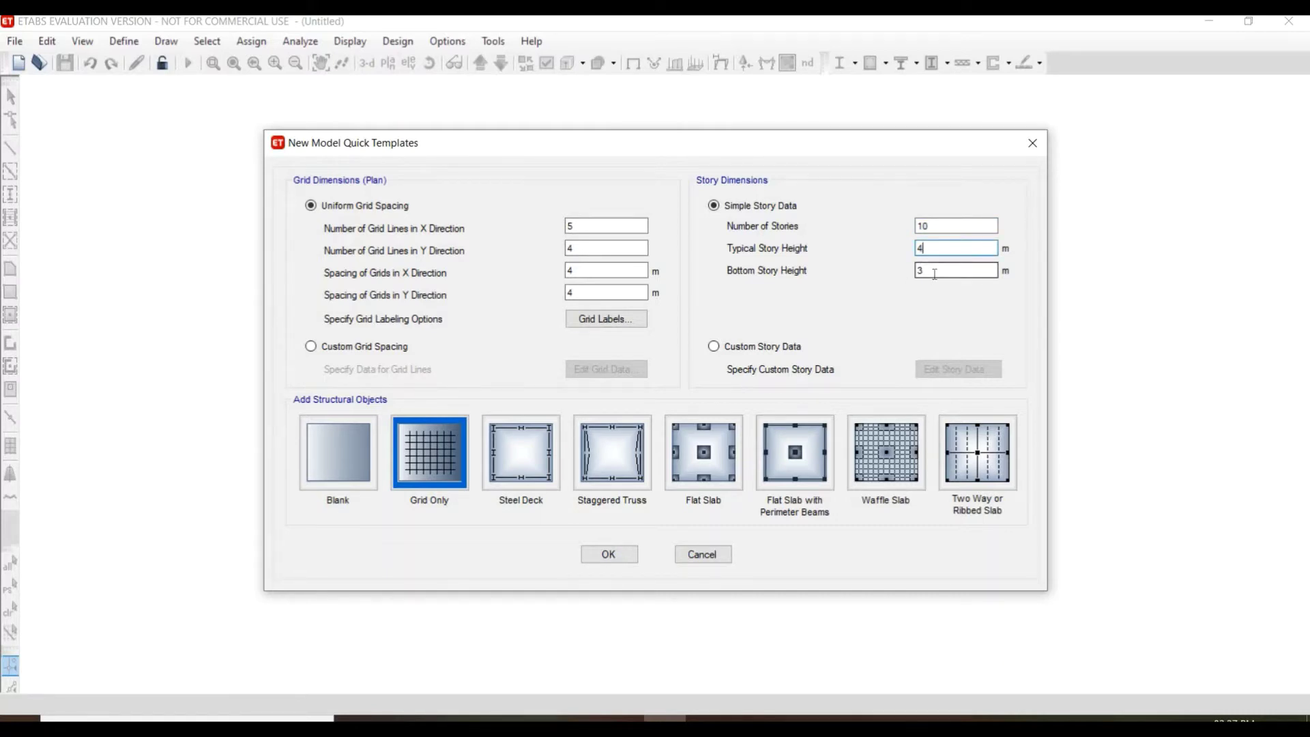
{"action": "left_click", "coordinate": [935, 274]}
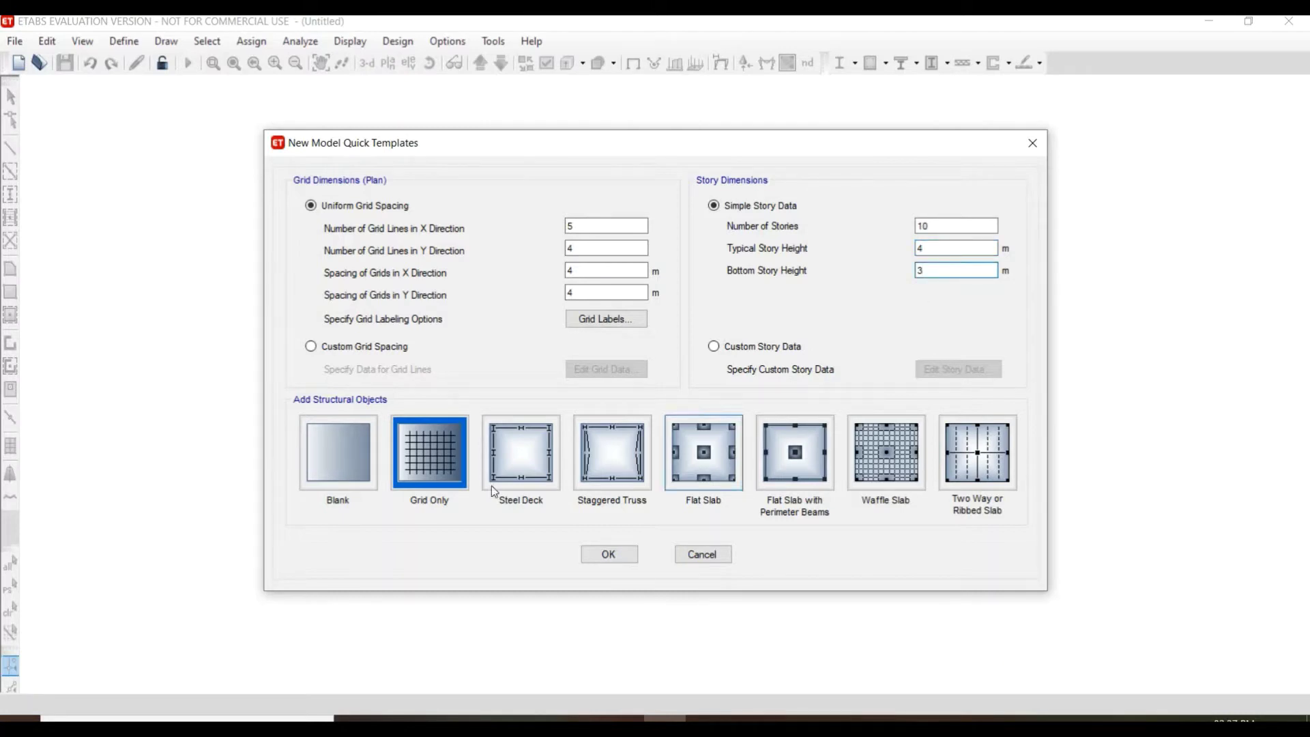
{"action": "left_click", "coordinate": [588, 554]}
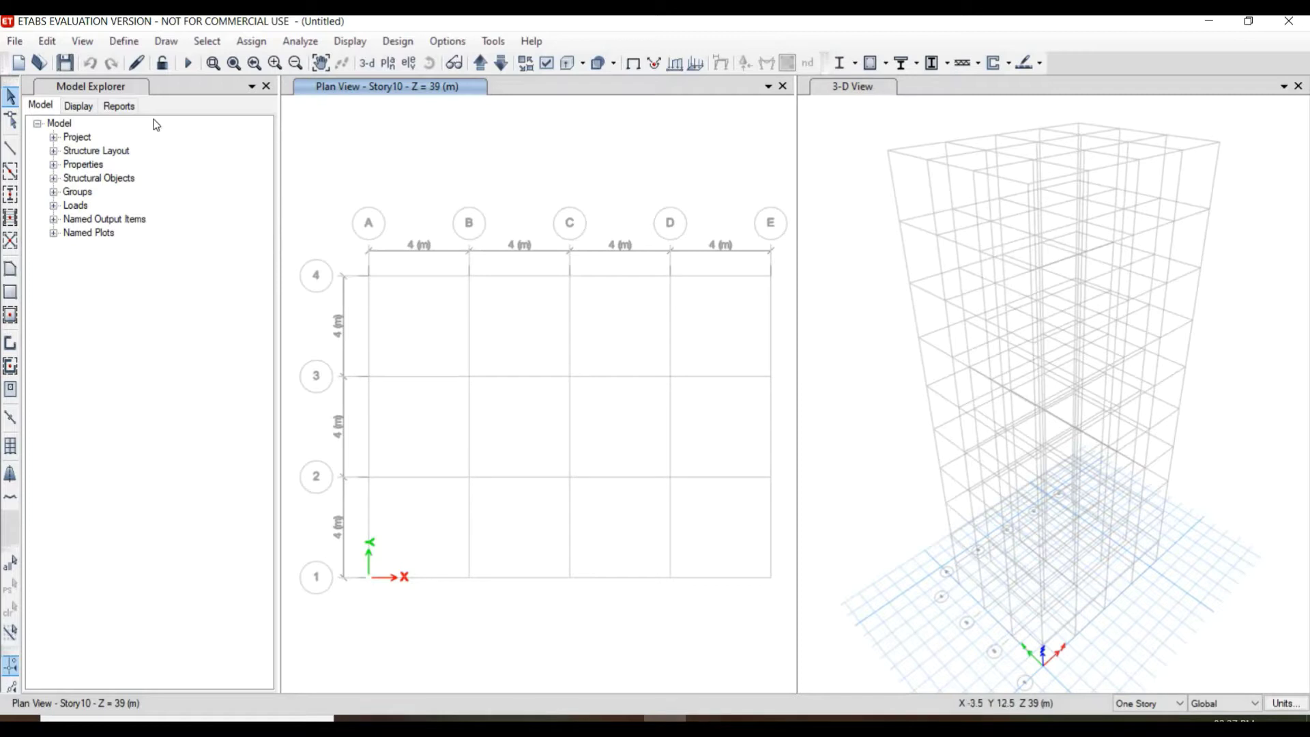
- Add a new concrete material for the India region, Indian standard, grade M30, with its default properties
{"action": "left_click", "coordinate": [124, 42]}
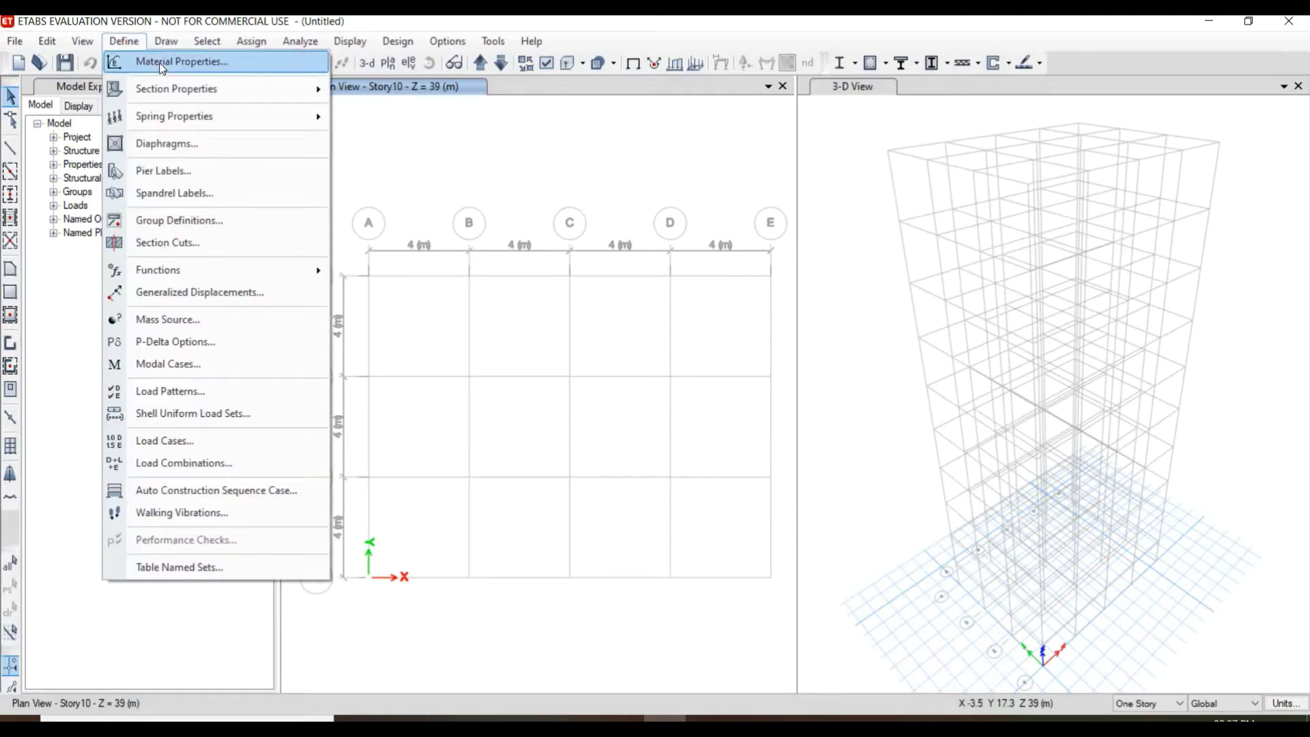
{"action": "left_click", "coordinate": [161, 62]}
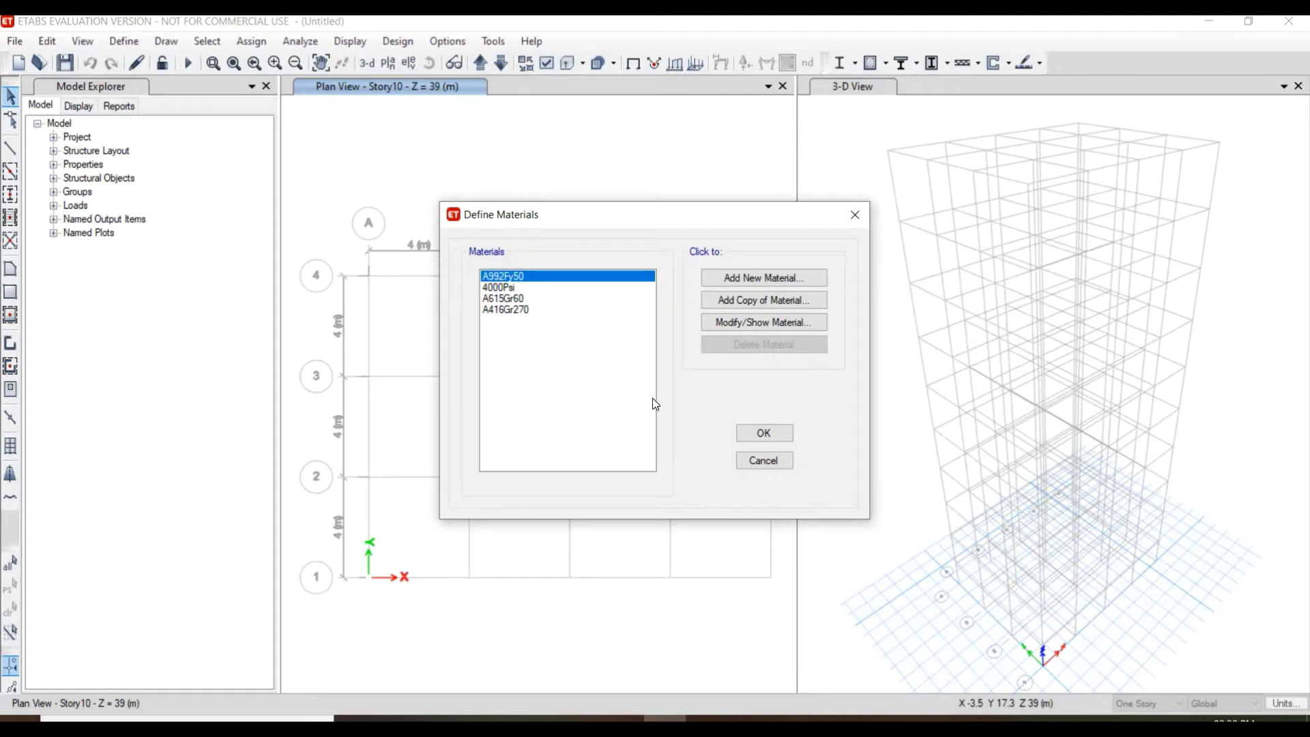
{"action": "left_click", "coordinate": [744, 278]}
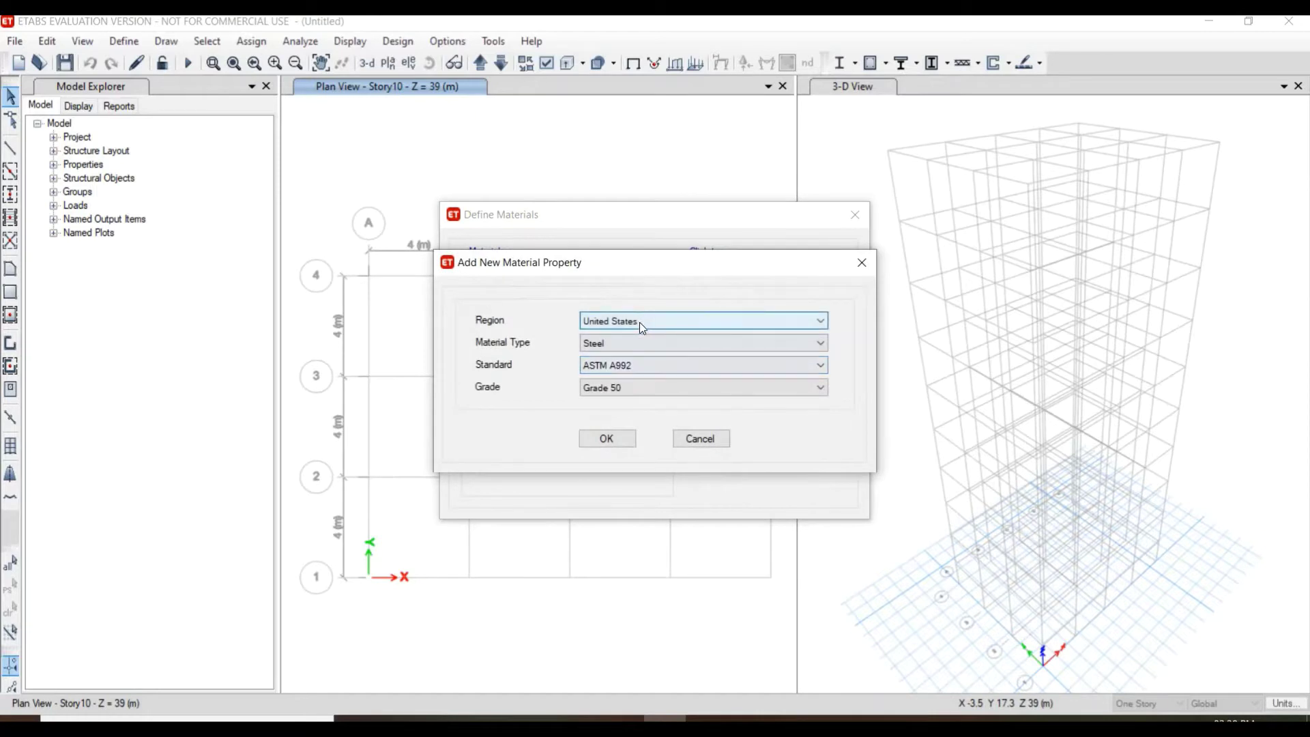
{"action": "left_click", "coordinate": [640, 321]}
{"action": "left_click", "coordinate": [644, 359]}
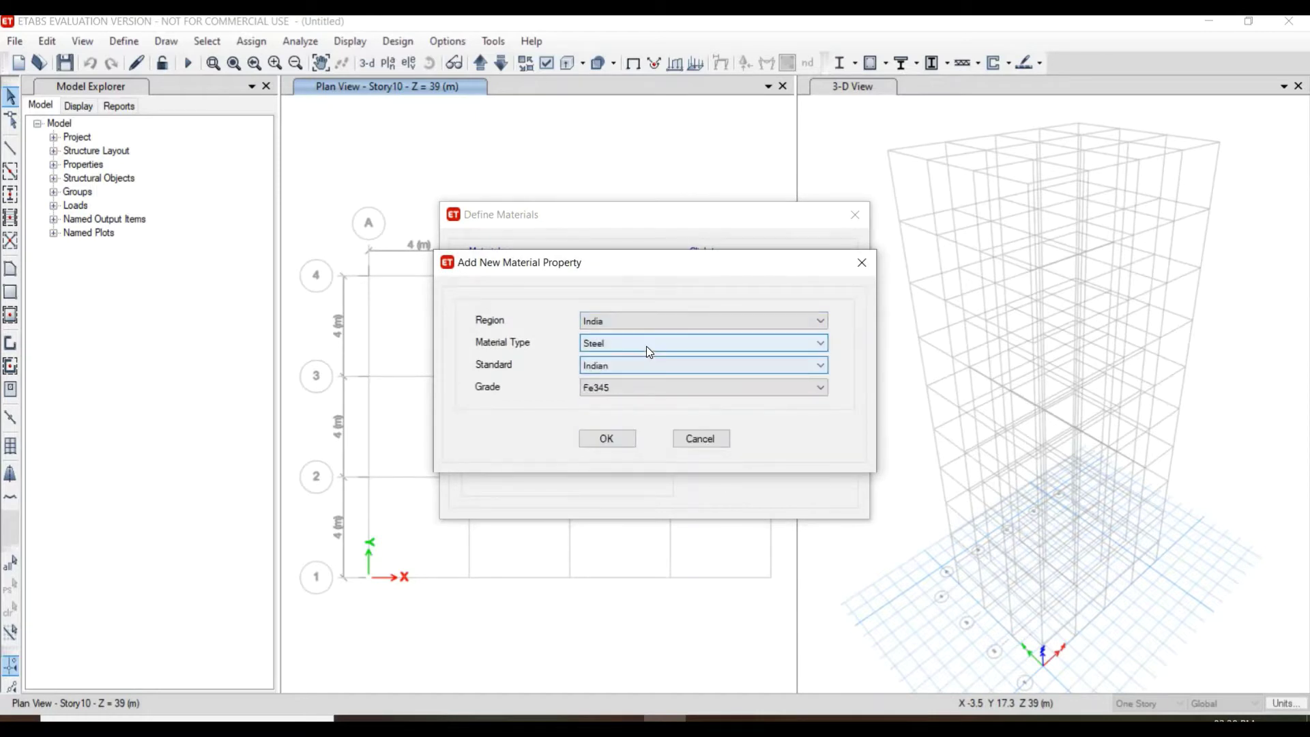
{"action": "left_click", "coordinate": [645, 344]}
{"action": "left_click", "coordinate": [640, 369]}
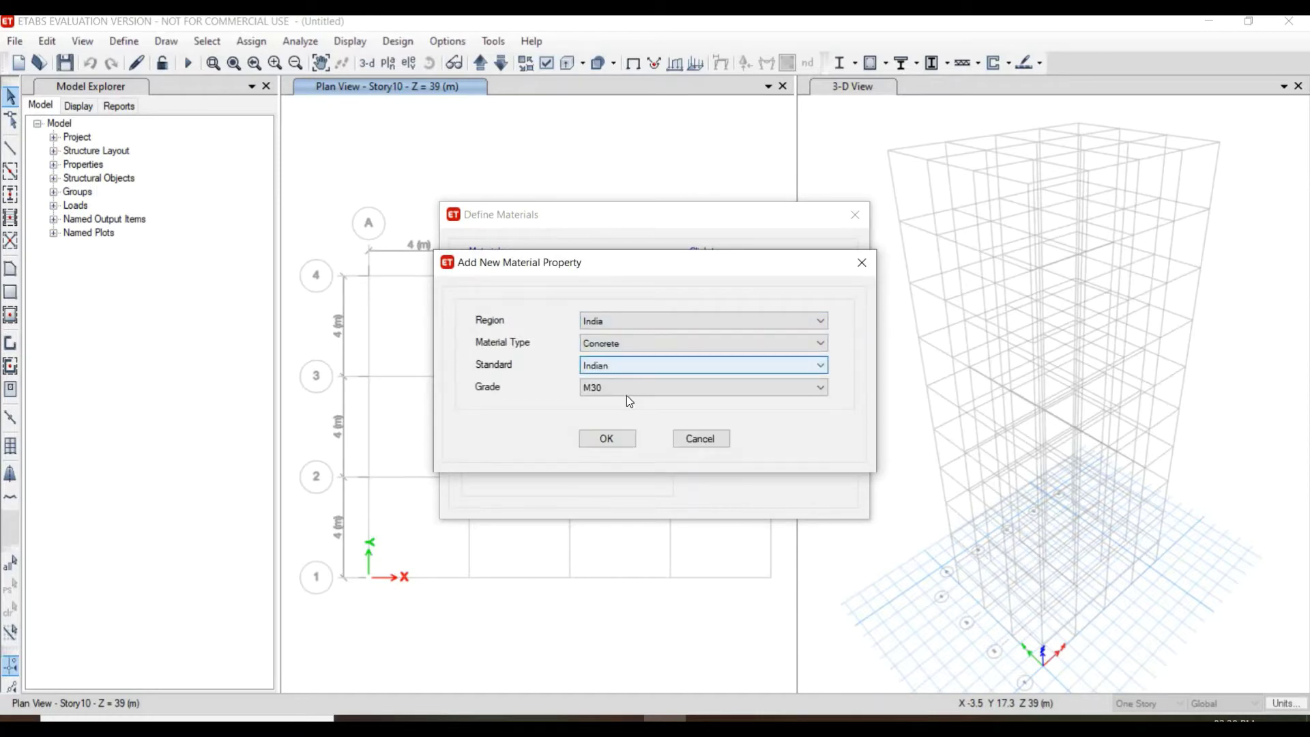
{"action": "left_click", "coordinate": [628, 389]}
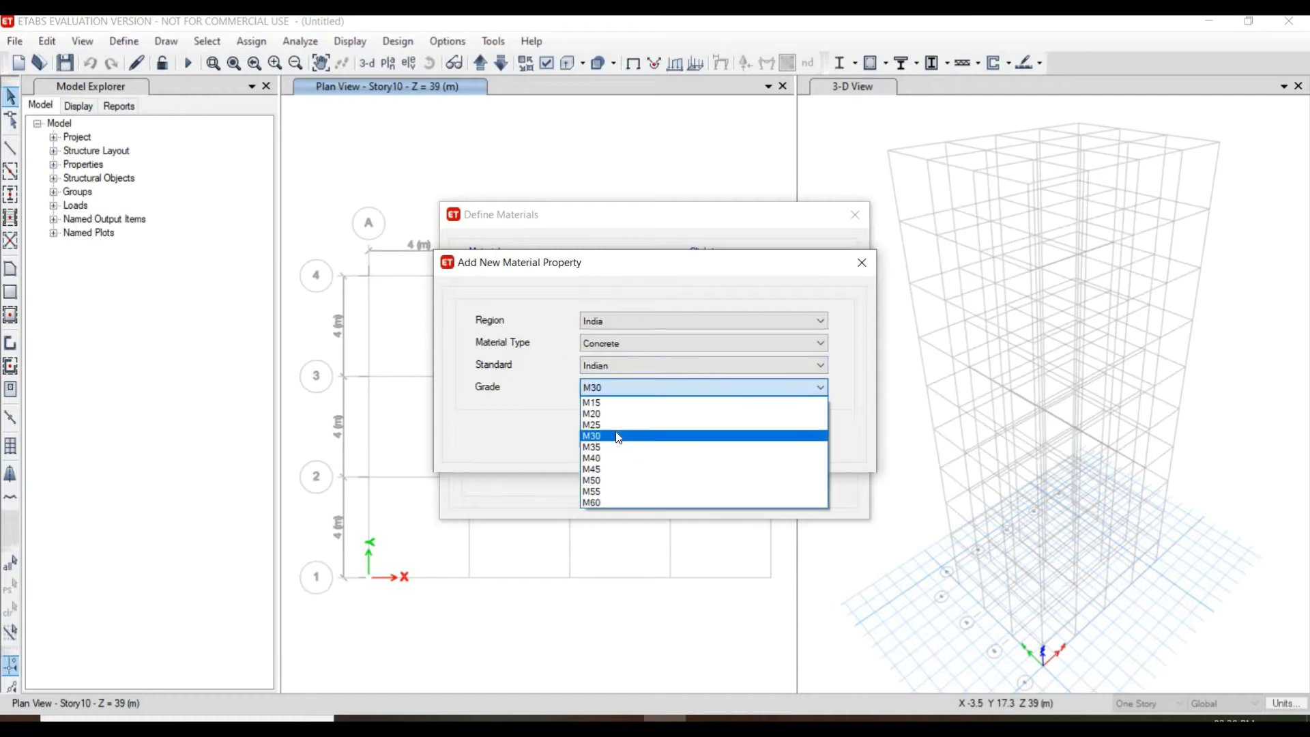
{"action": "left_click", "coordinate": [621, 387]}
{"action": "left_click", "coordinate": [604, 440]}
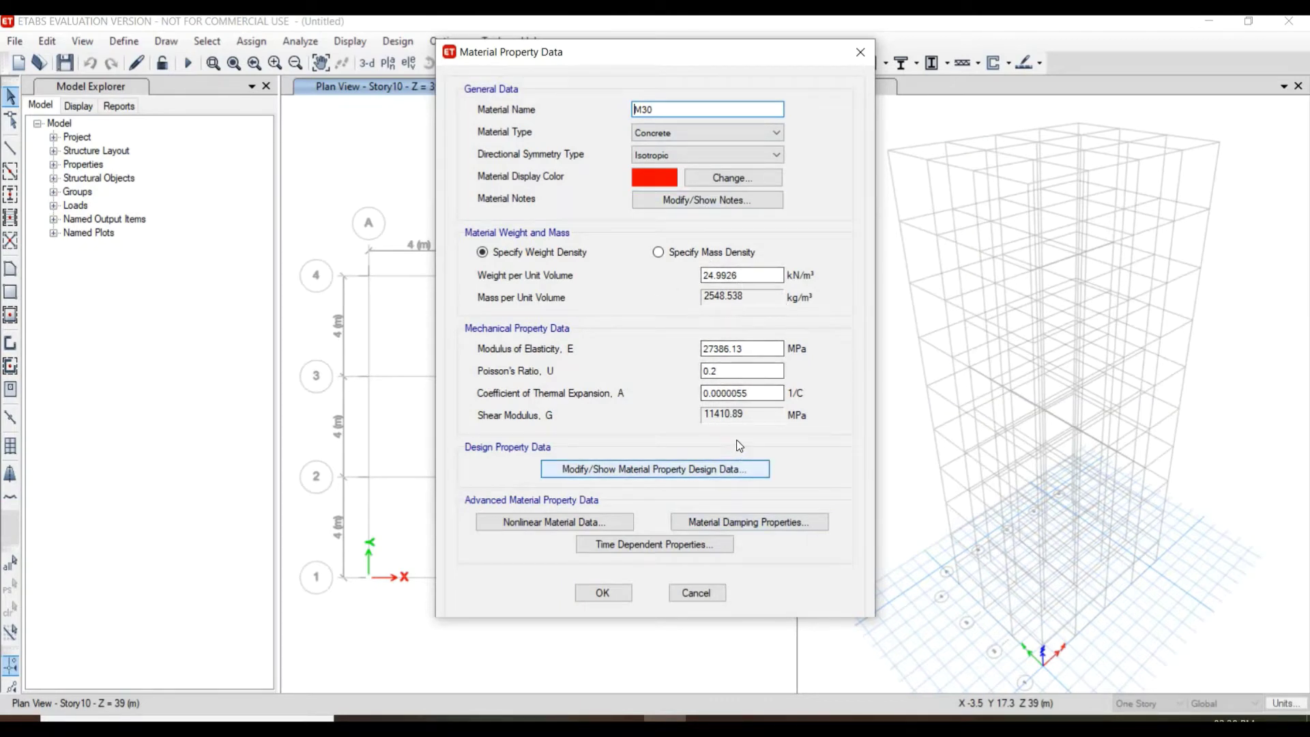
{"action": "left_click", "coordinate": [610, 593]}
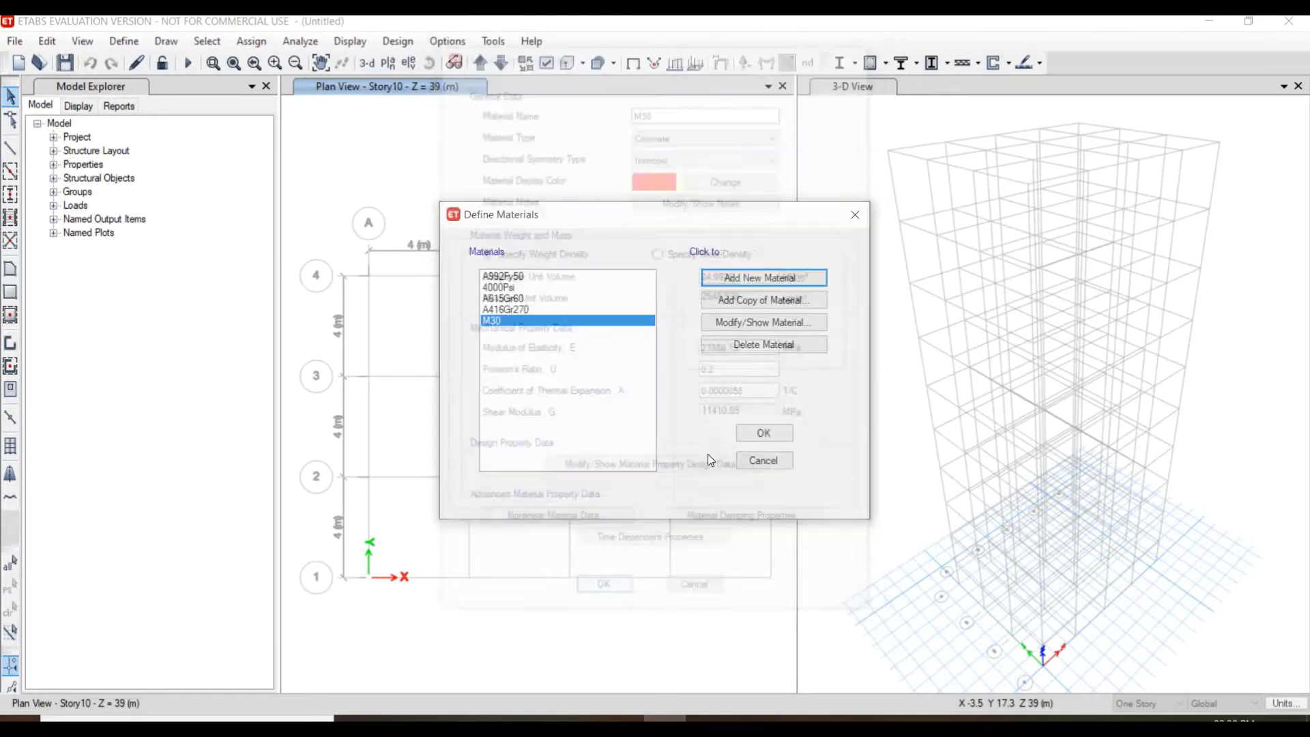
- Add an Indian rebar material of HYSD Grade 415 with its default properties
{"action": "left_click", "coordinate": [783, 285]}
{"action": "left_click", "coordinate": [686, 345]}
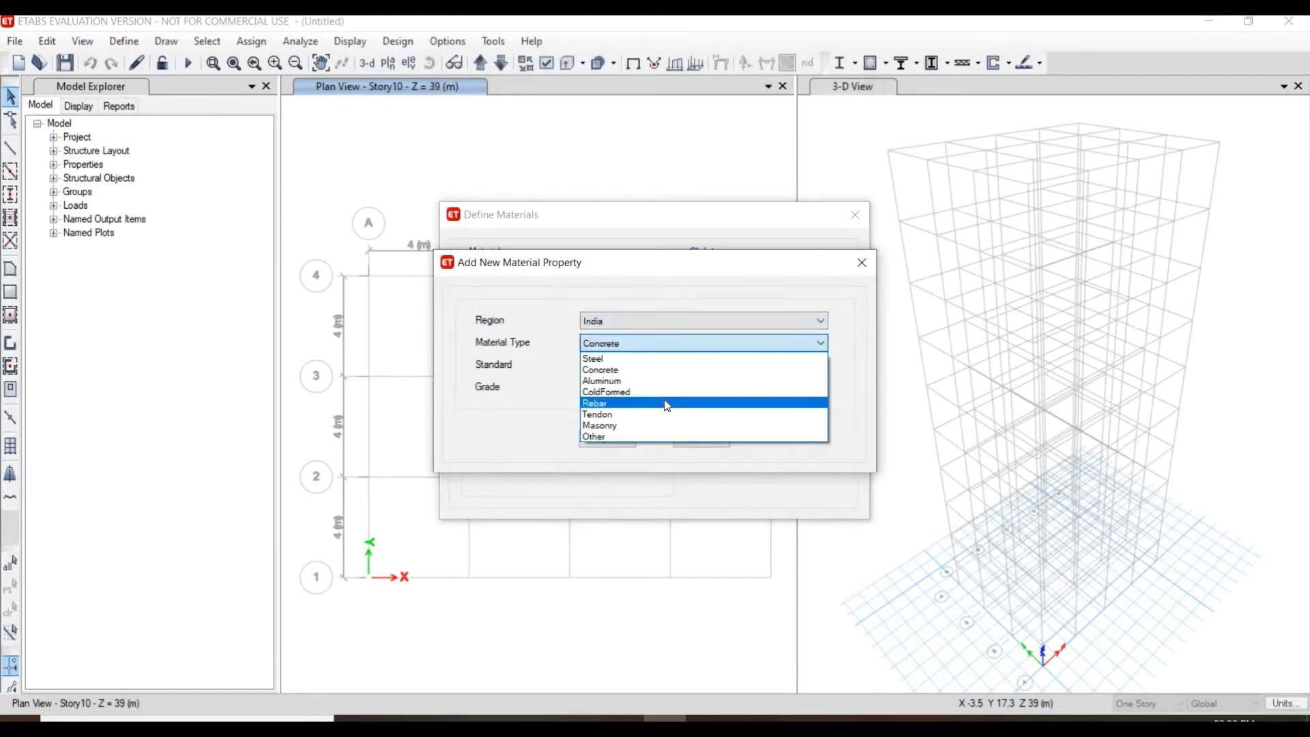
{"action": "left_click", "coordinate": [666, 403]}
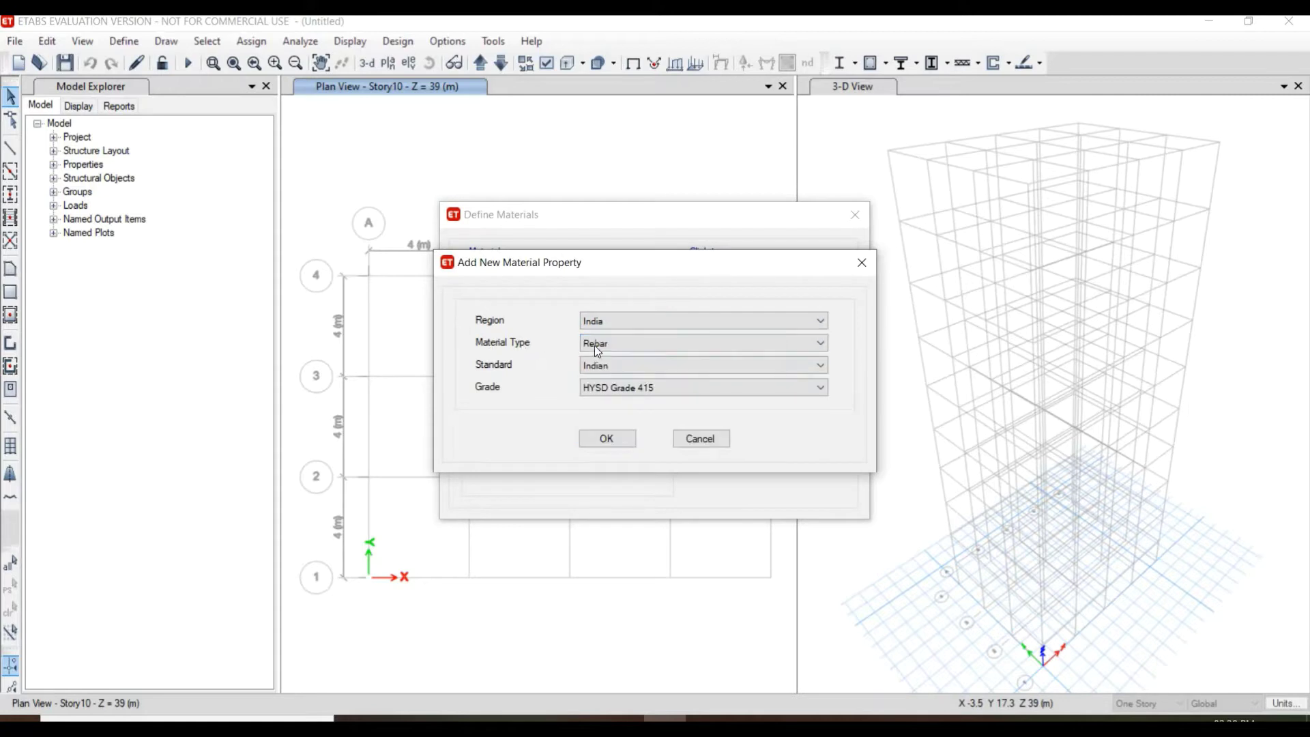
{"action": "left_click", "coordinate": [605, 386]}
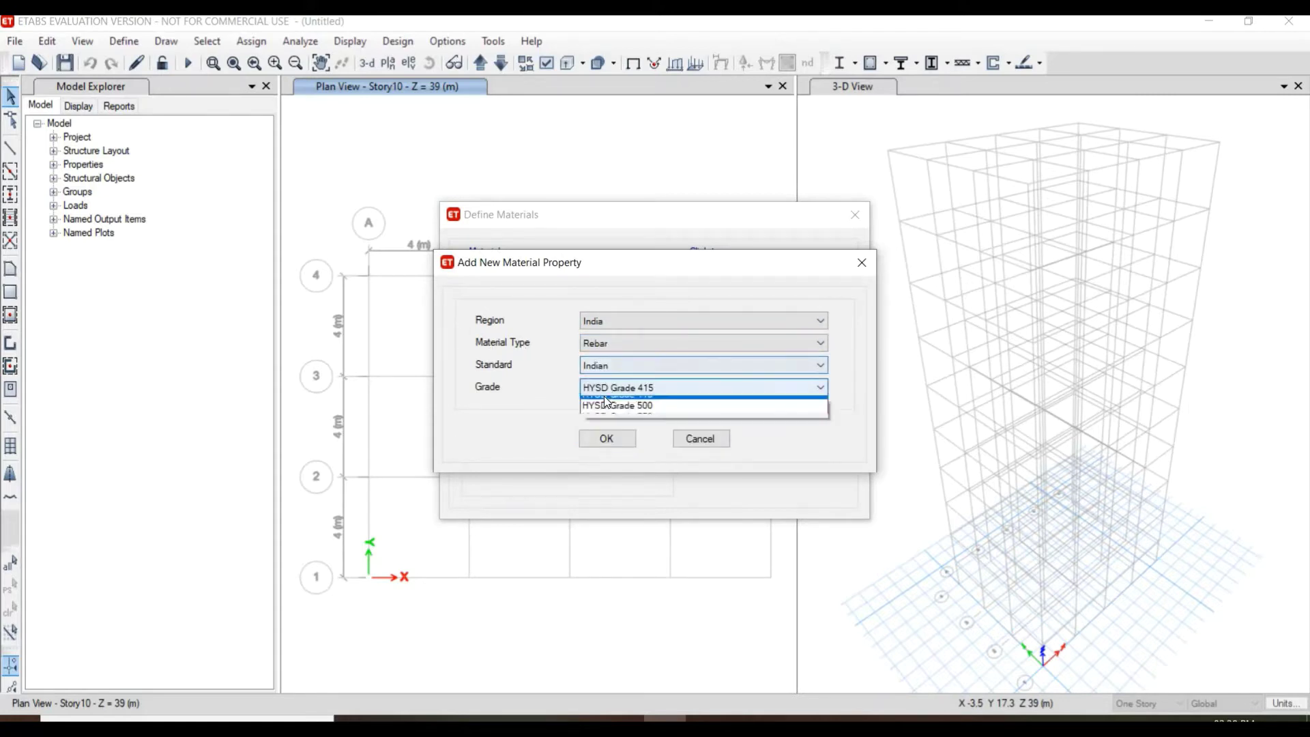
{"action": "left_click", "coordinate": [634, 412]}
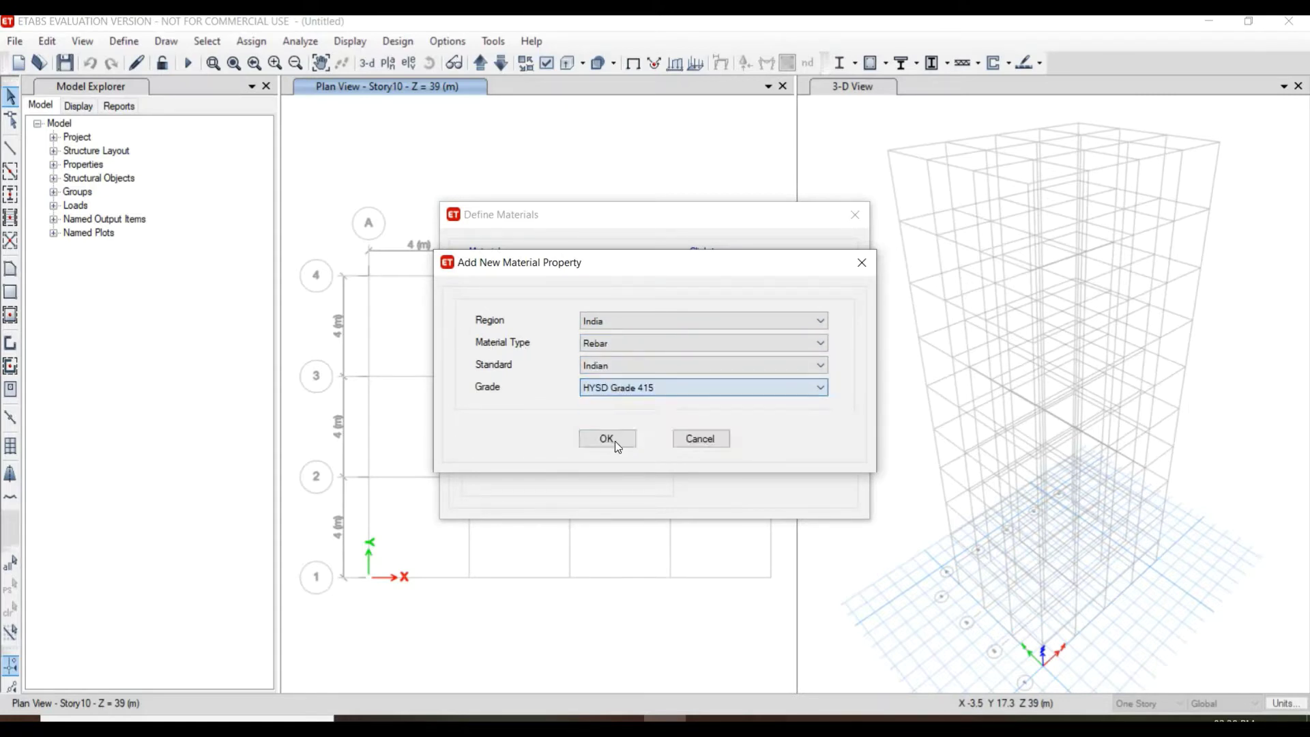
{"action": "left_click", "coordinate": [617, 437]}
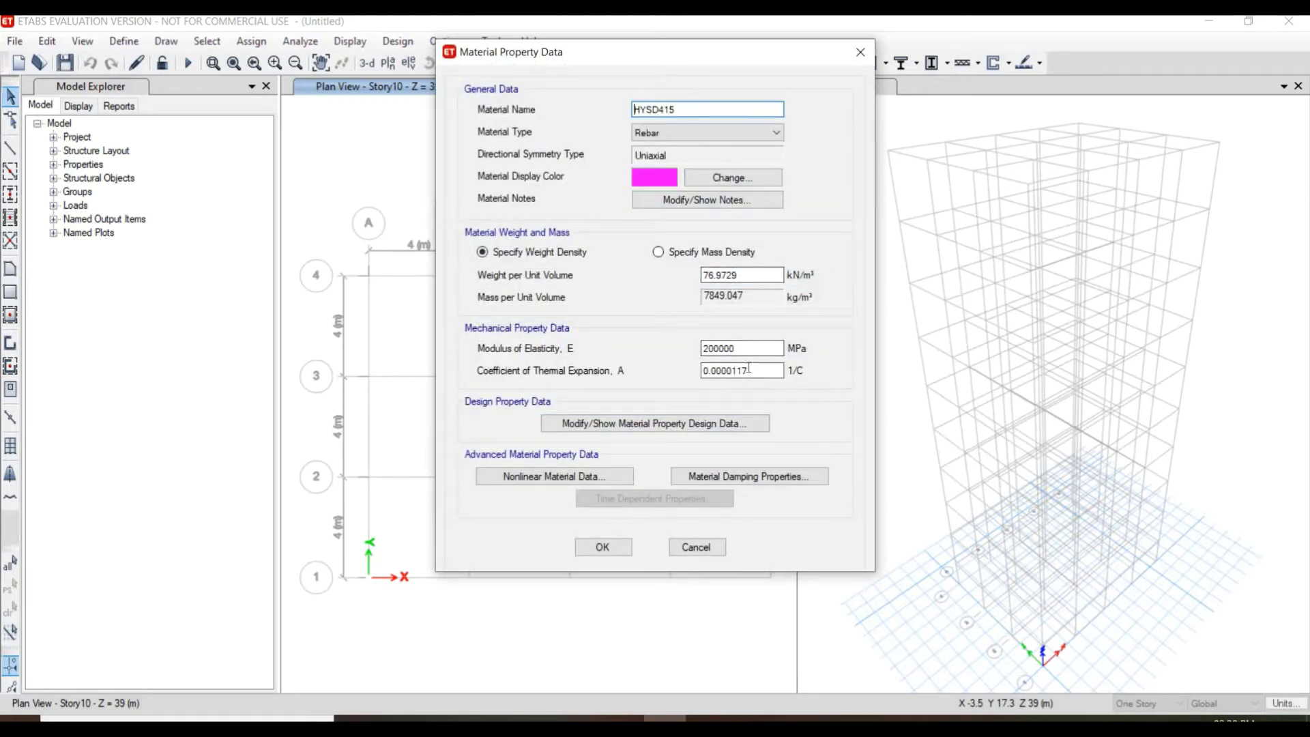
{"action": "left_click", "coordinate": [617, 545]}
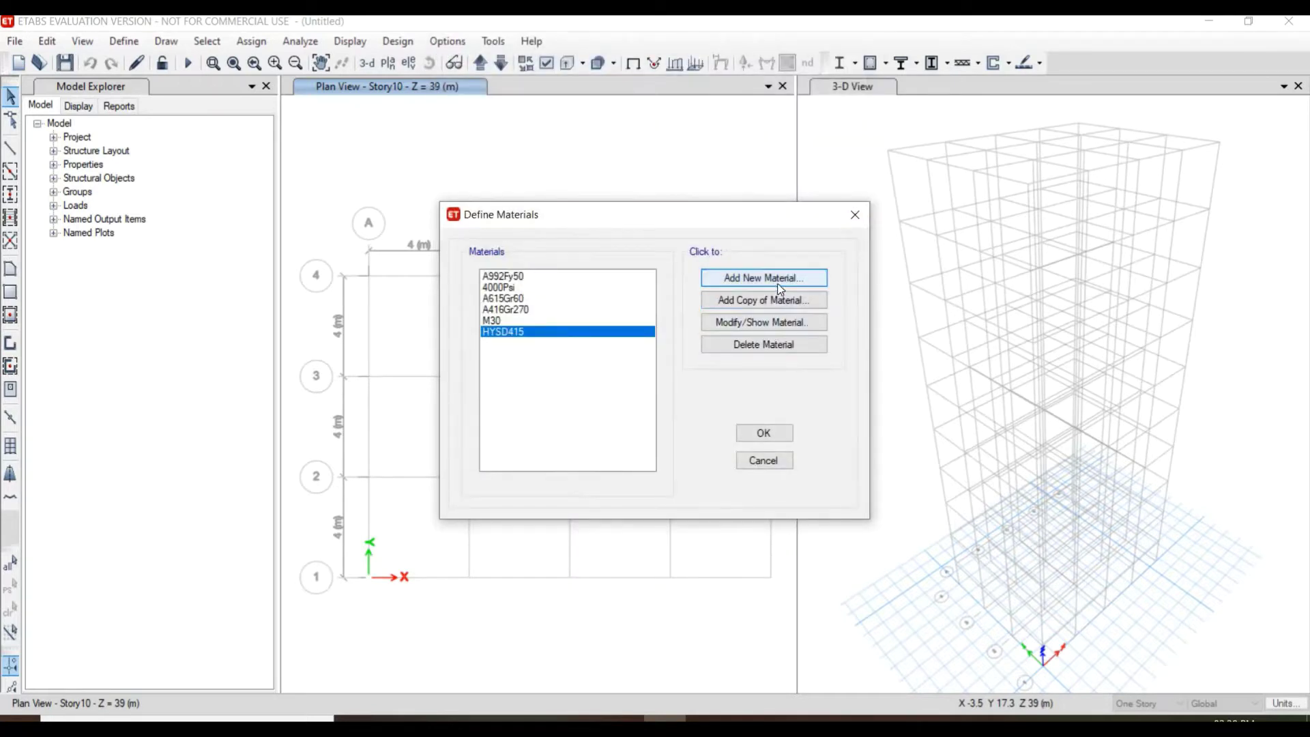
- Add an Indian rebar material of Mild Grade 250 with default properties and accept the material definitions
{"action": "left_click", "coordinate": [778, 279]}
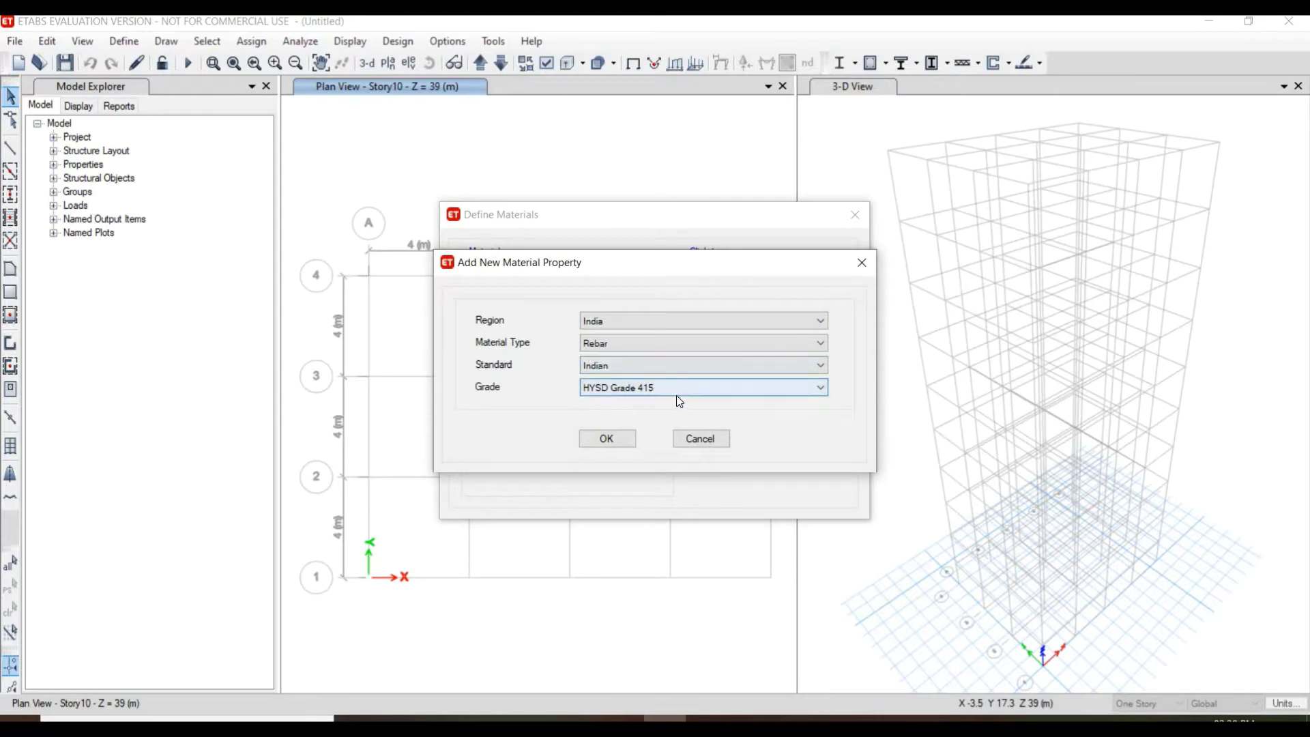
{"action": "left_click", "coordinate": [677, 389]}
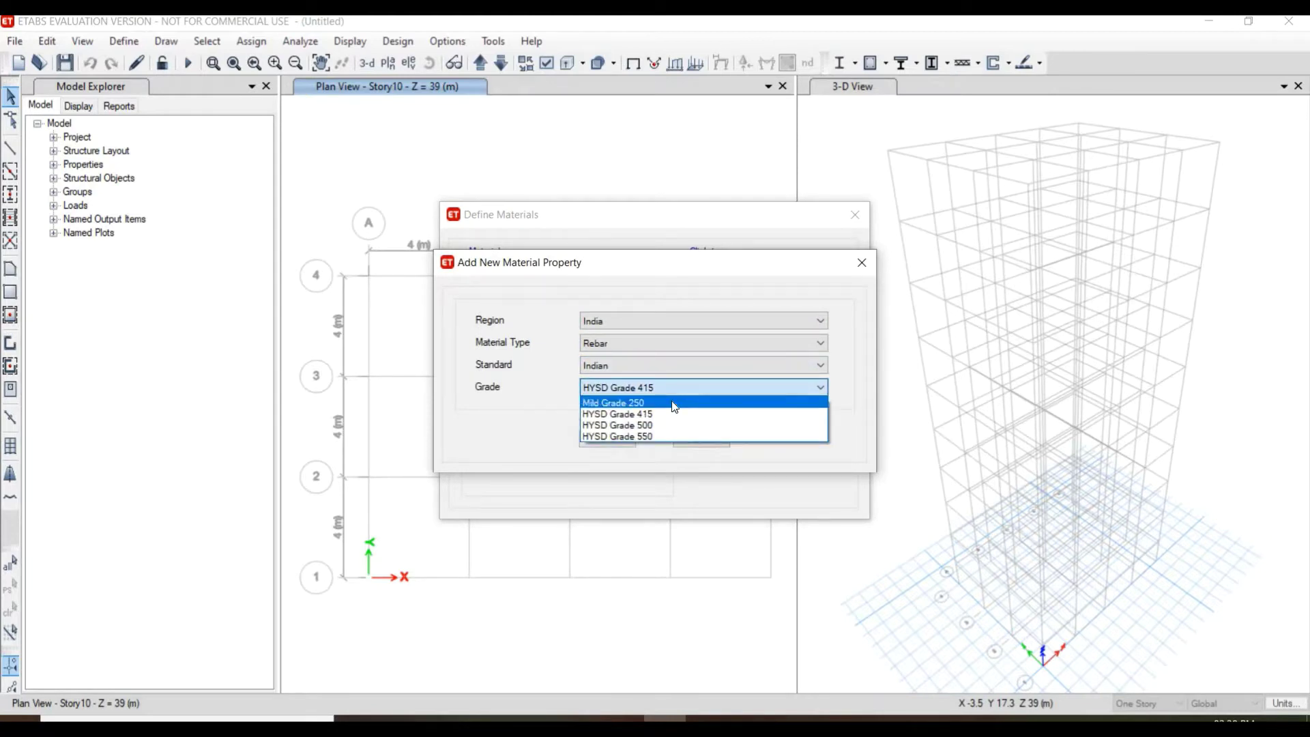
{"action": "left_click", "coordinate": [672, 404]}
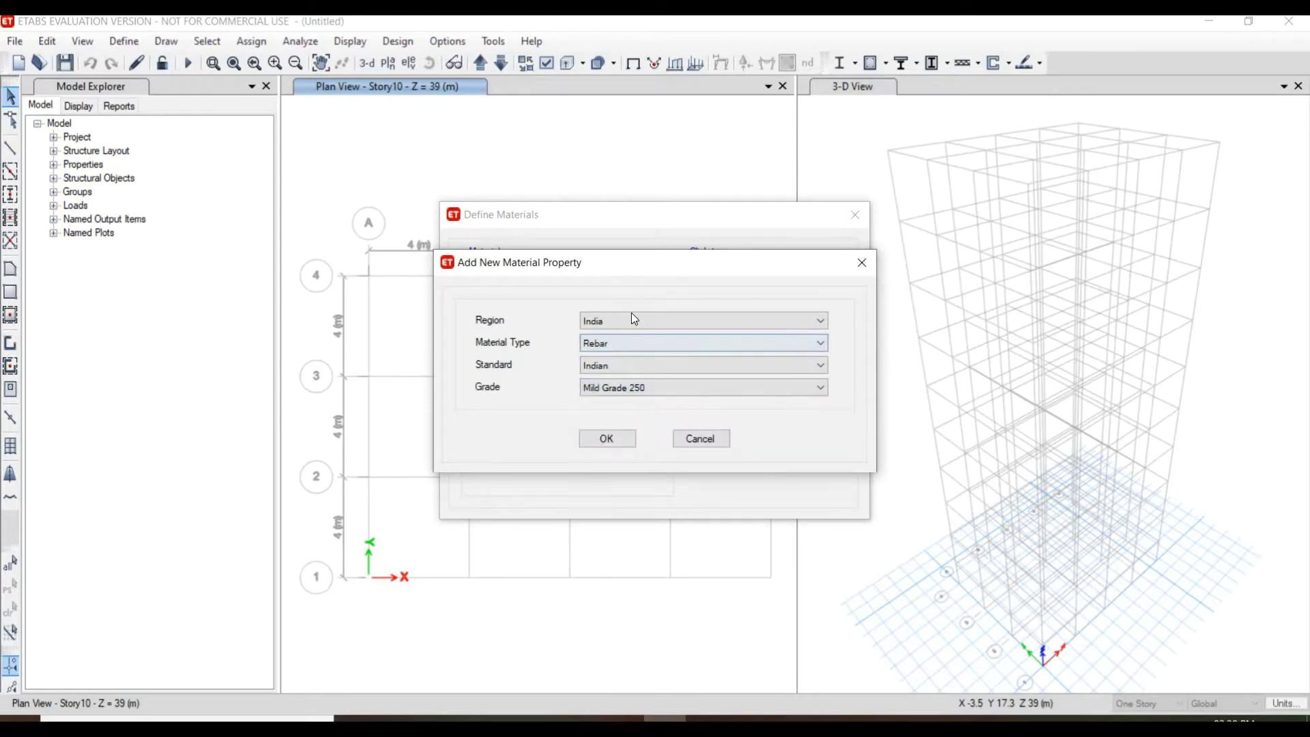
{"action": "left_click", "coordinate": [623, 439]}
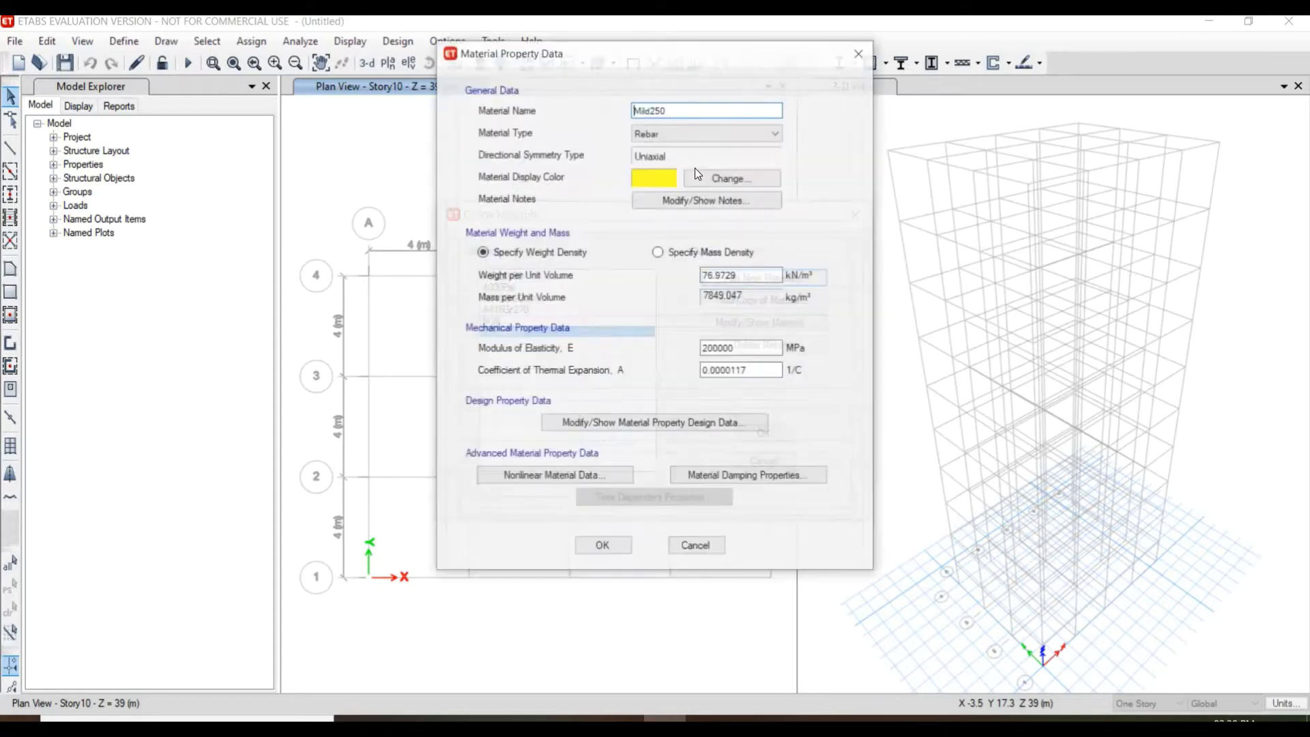
{"action": "left_click", "coordinate": [603, 547]}
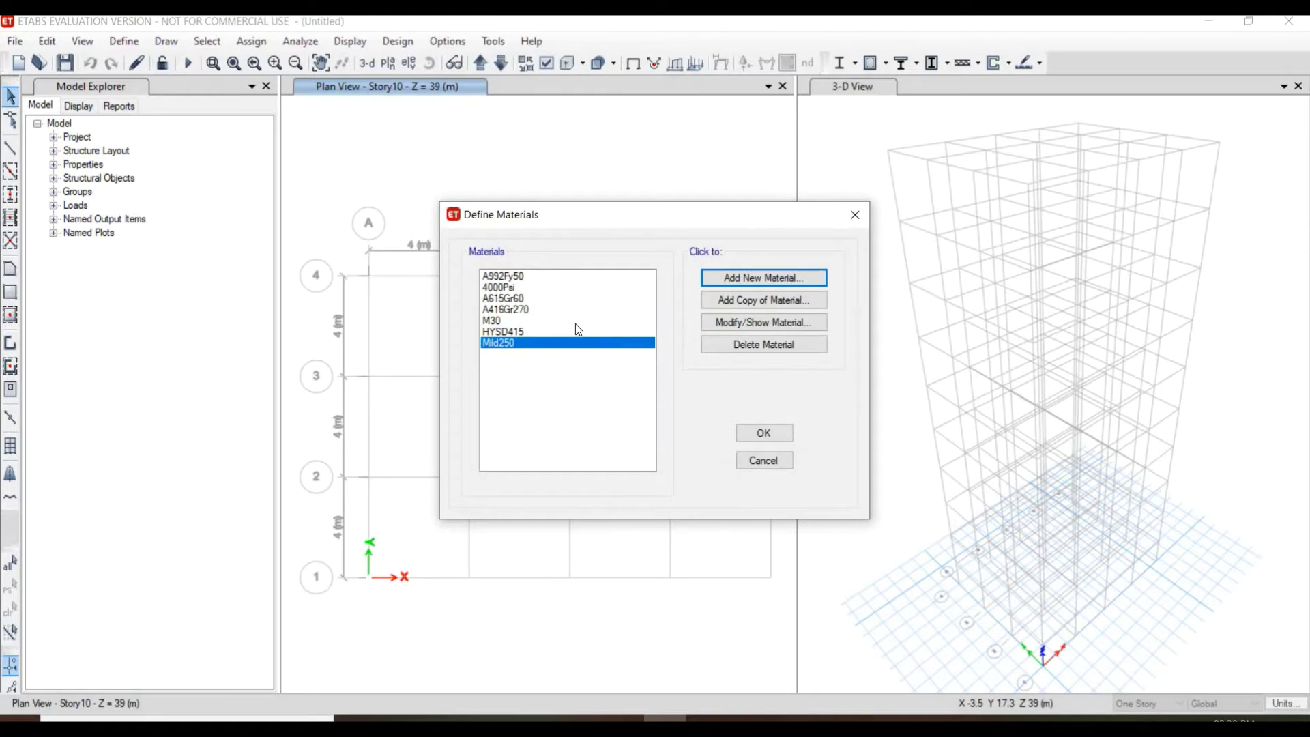
{"action": "left_click", "coordinate": [576, 324]}
{"action": "left_click", "coordinate": [576, 331]}
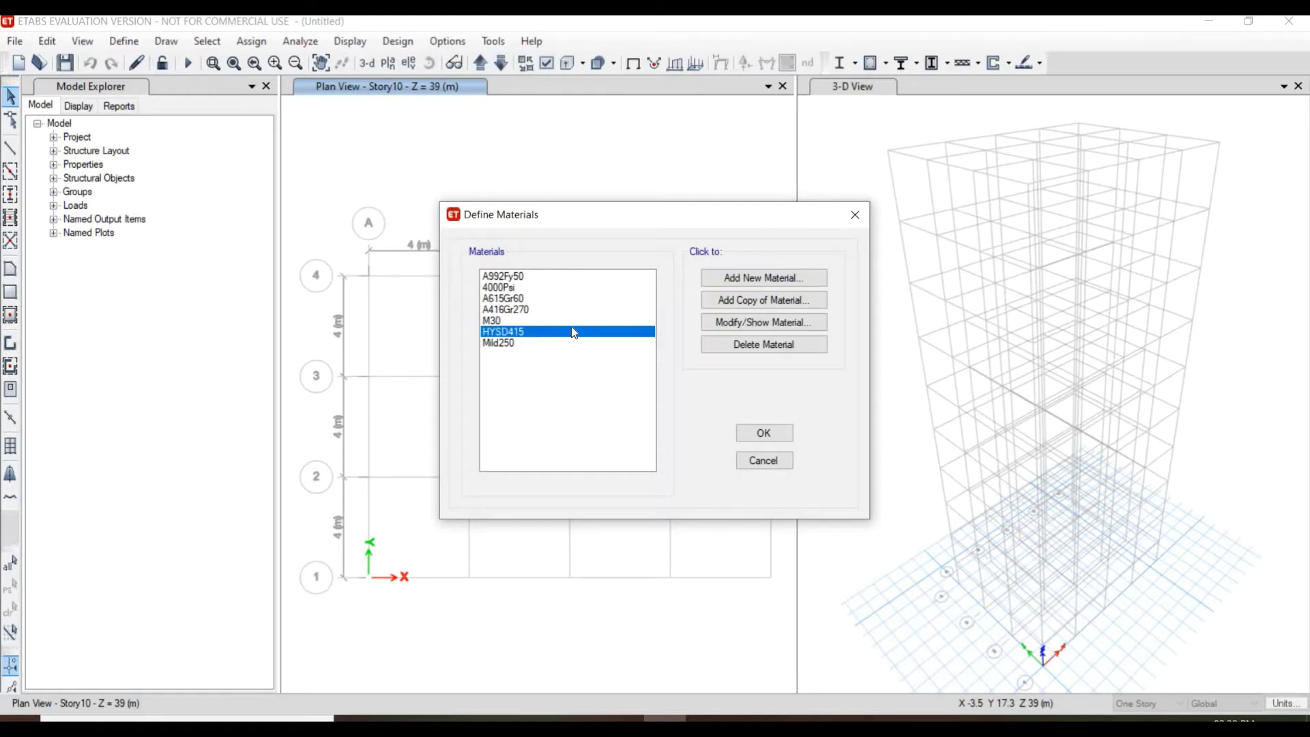
{"action": "left_click", "coordinate": [763, 434]}
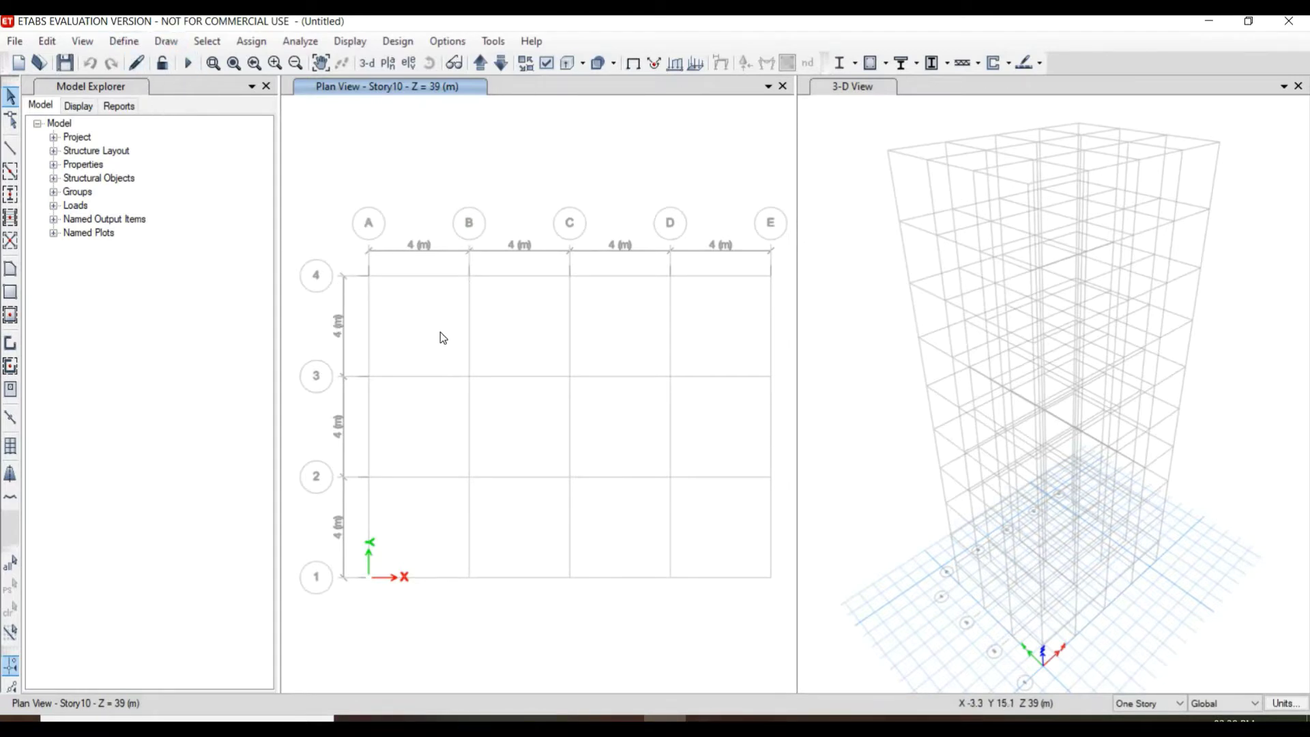
- Add a new concrete rectangular frame section named C 350*350 with M30 as its material
{"action": "left_click", "coordinate": [124, 41]}
{"action": "mouse_move", "coordinate": [182, 95]}
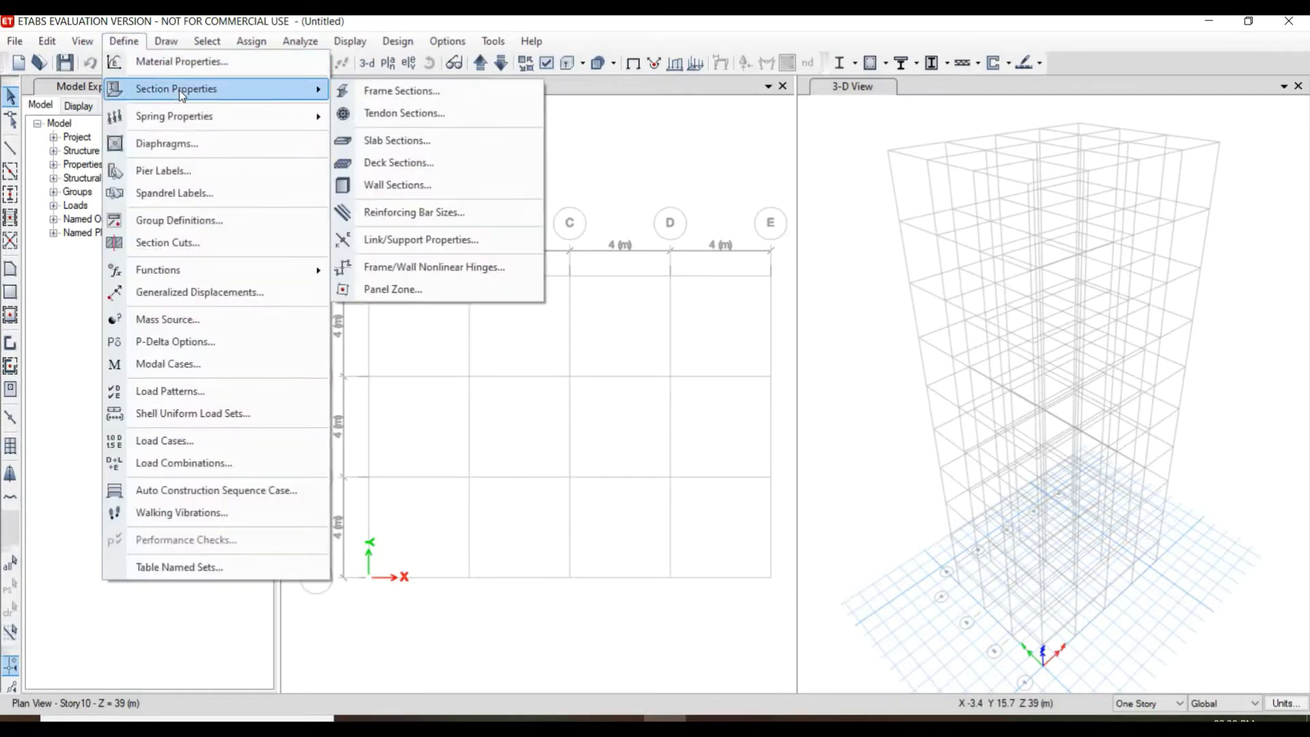
{"action": "left_click", "coordinate": [363, 91]}
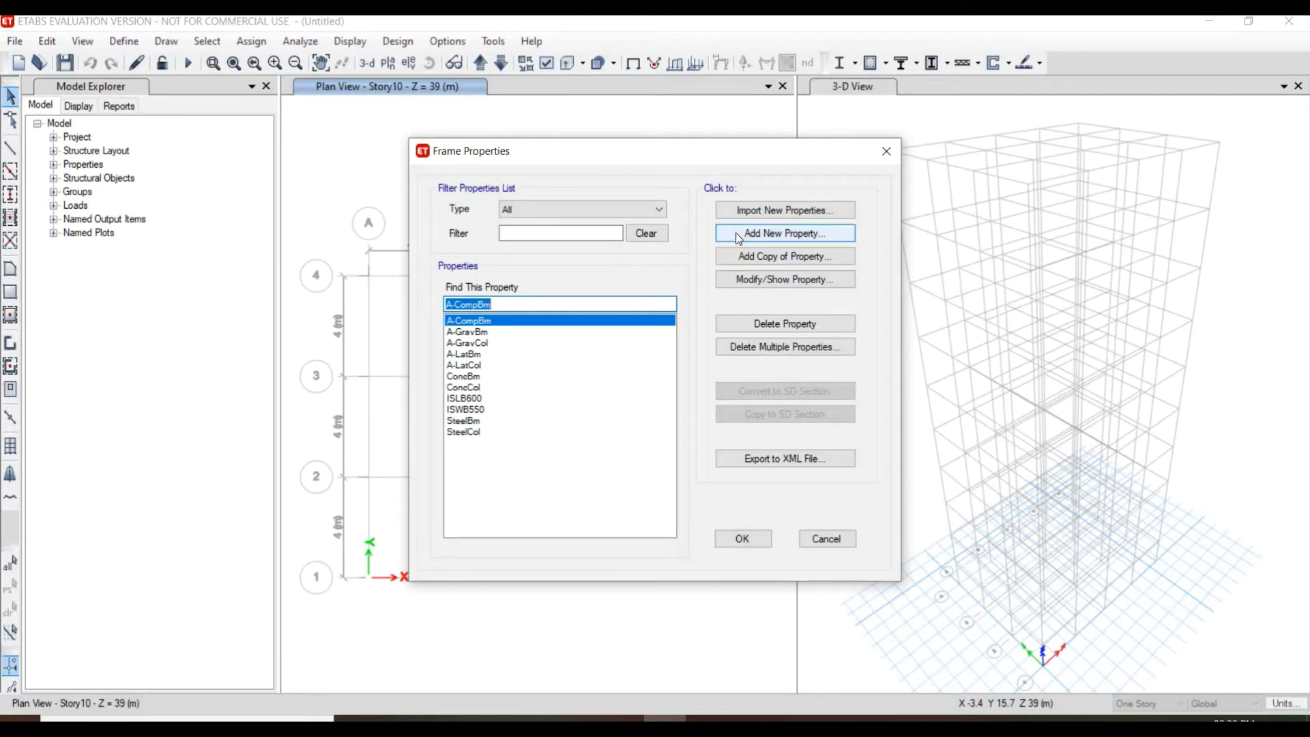
{"action": "left_click", "coordinate": [764, 234]}
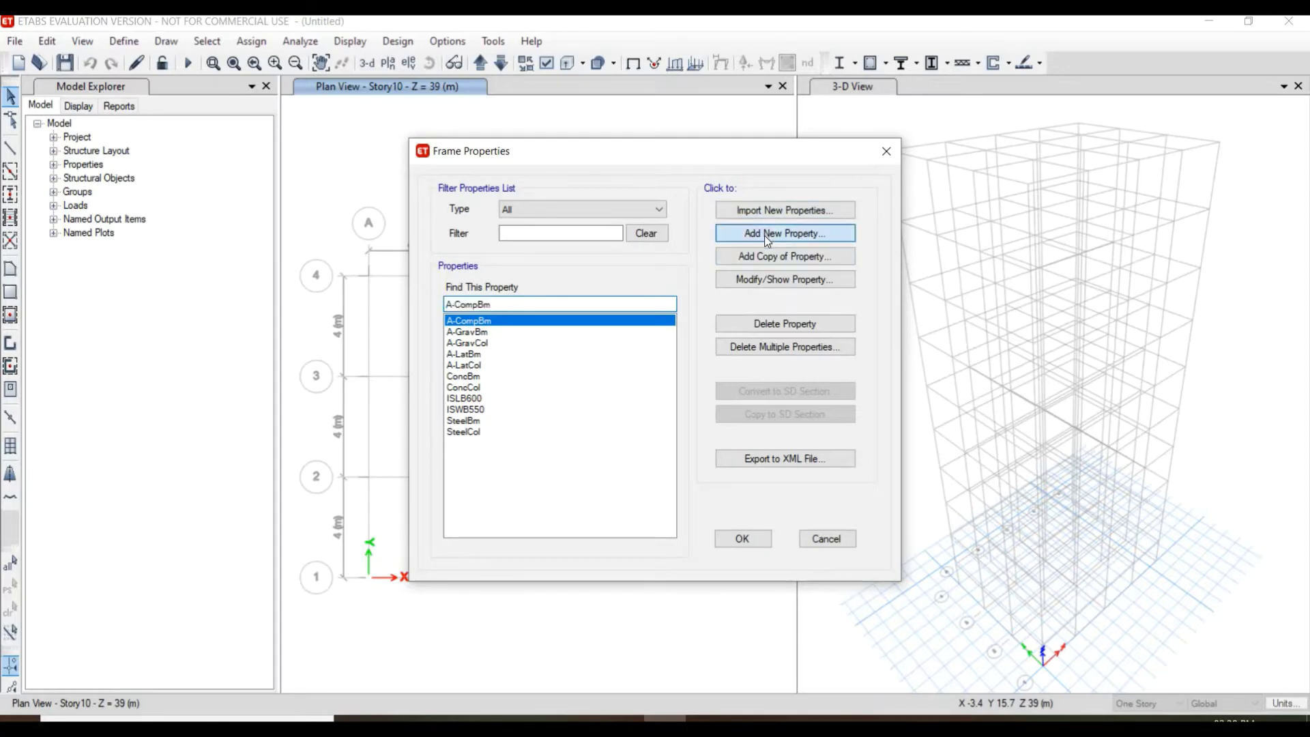
{"action": "left_click", "coordinate": [686, 232]}
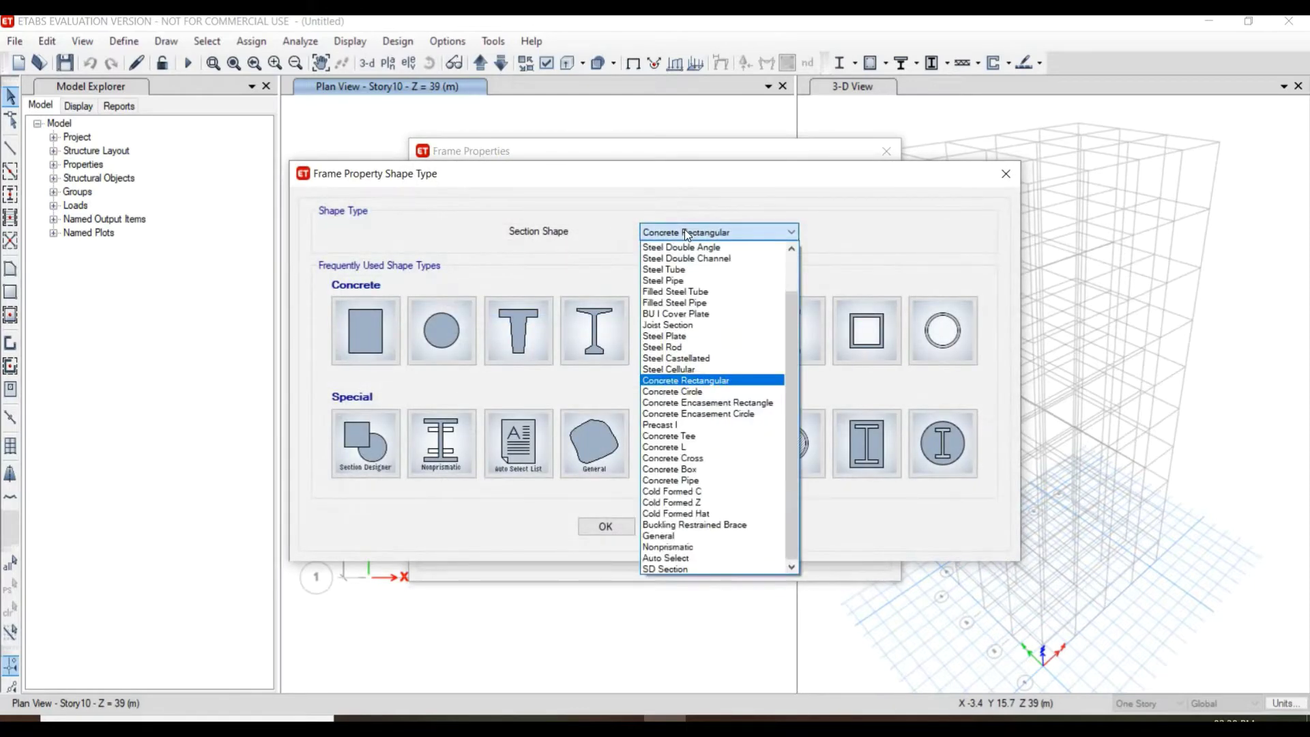
{"action": "left_click", "coordinate": [139, 332]}
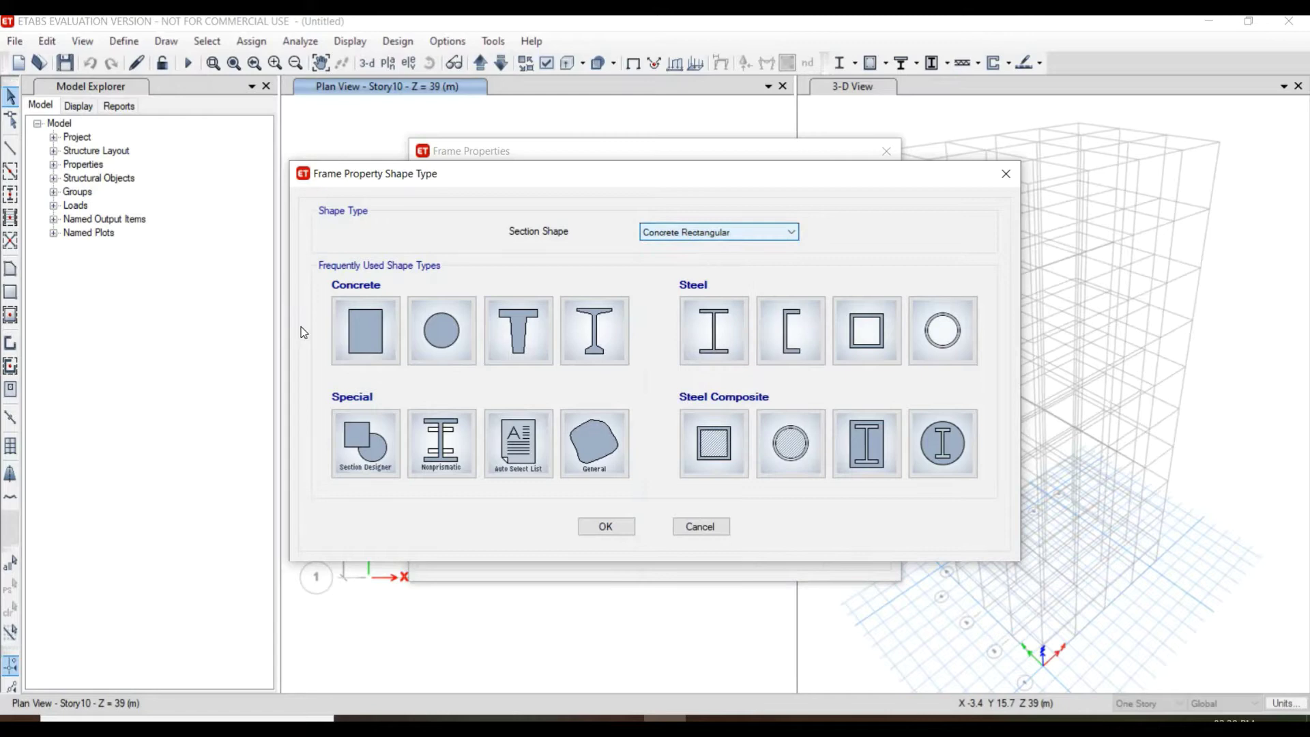
{"action": "left_click", "coordinate": [343, 320]}
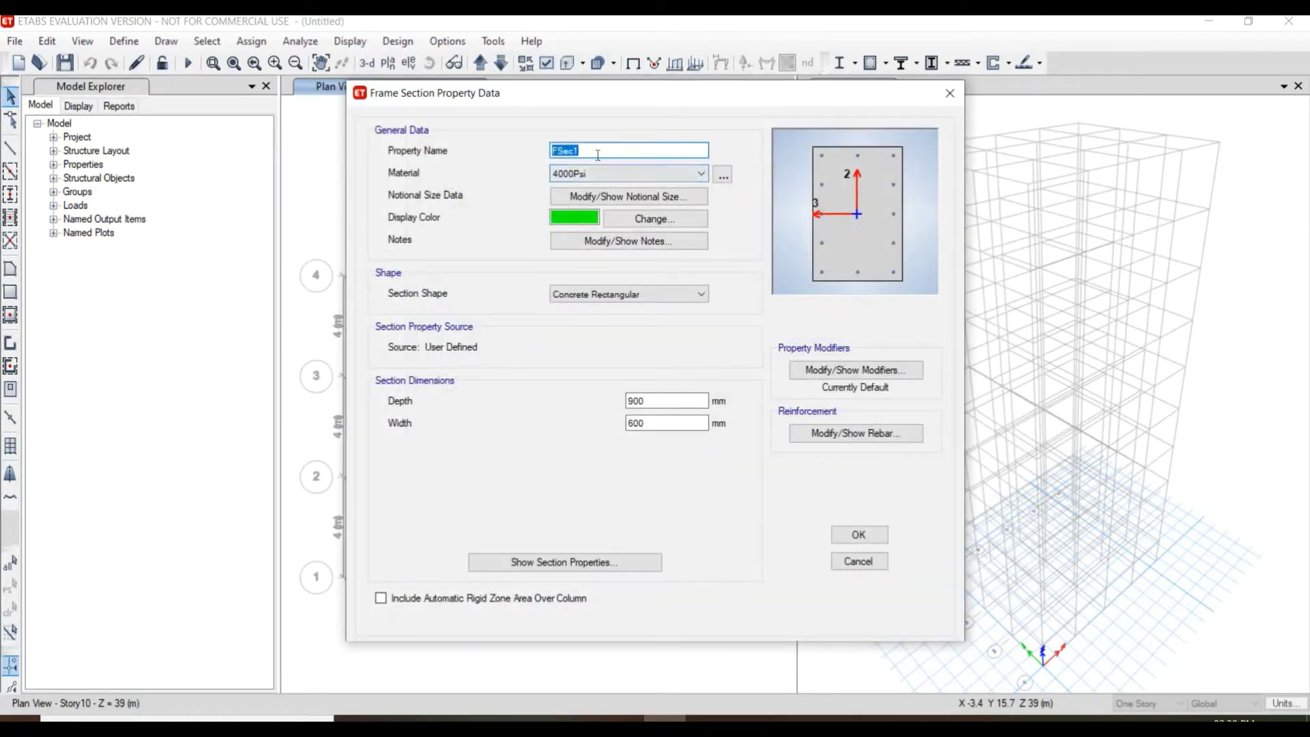
{"action": "type", "text": "C 350*350"}
{"action": "left_click", "coordinate": [629, 176]}
{"action": "left_click", "coordinate": [614, 232]}
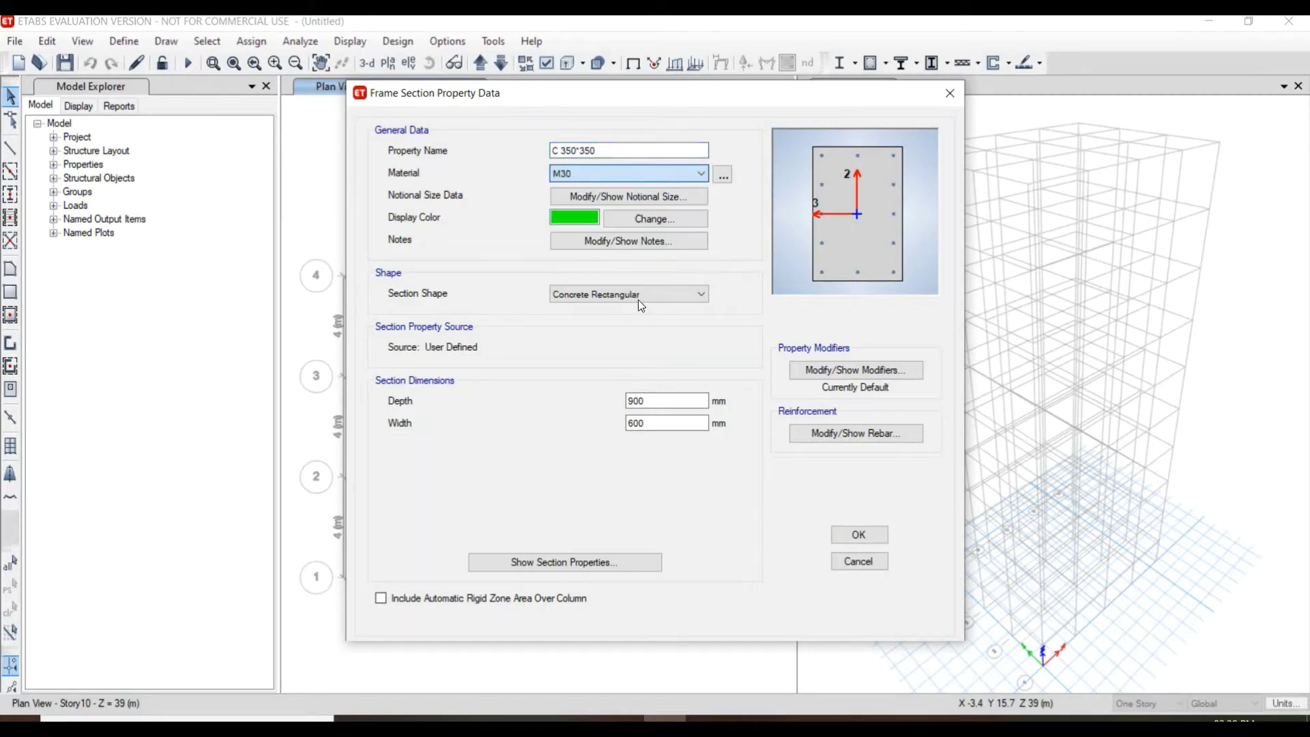
- Set the C 350*350 section's depth and width to 350 mm each
{"action": "double_click", "coordinate": [680, 401]}
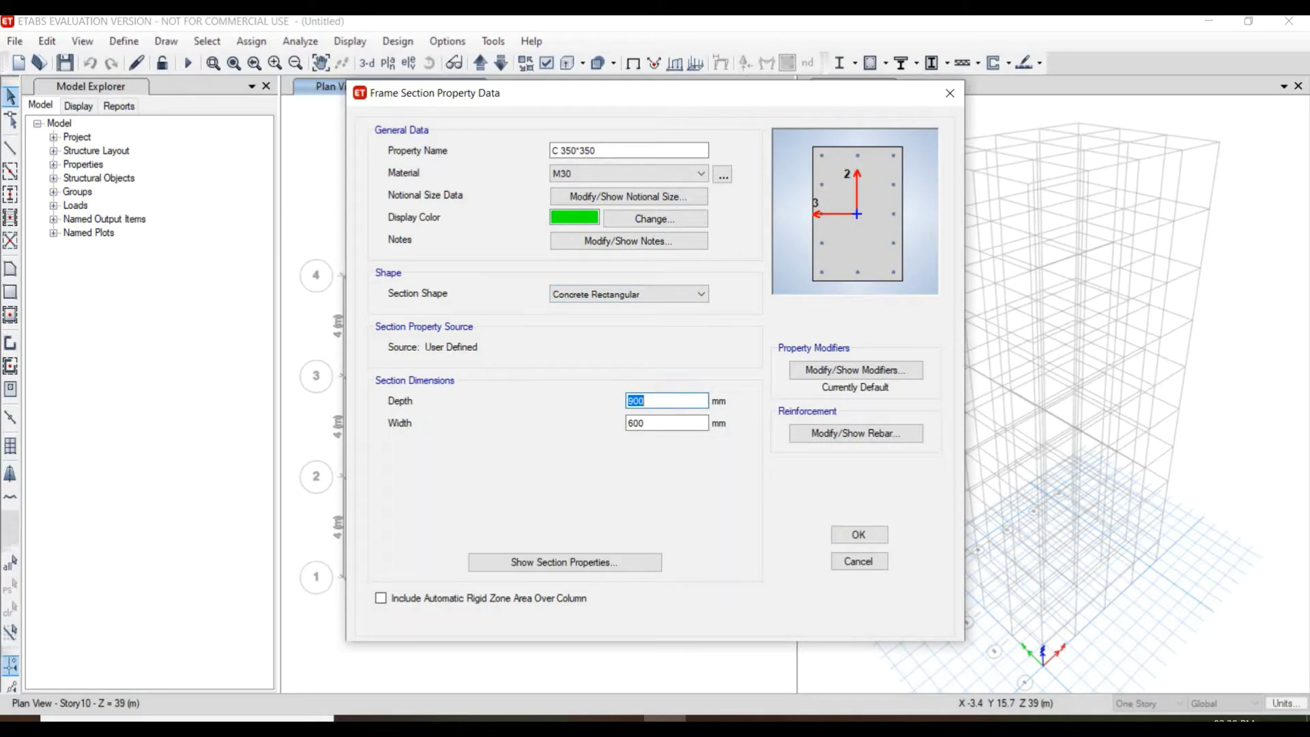
{"action": "key", "text": "BackSpace"}
{"action": "double_click", "coordinate": [655, 423]}
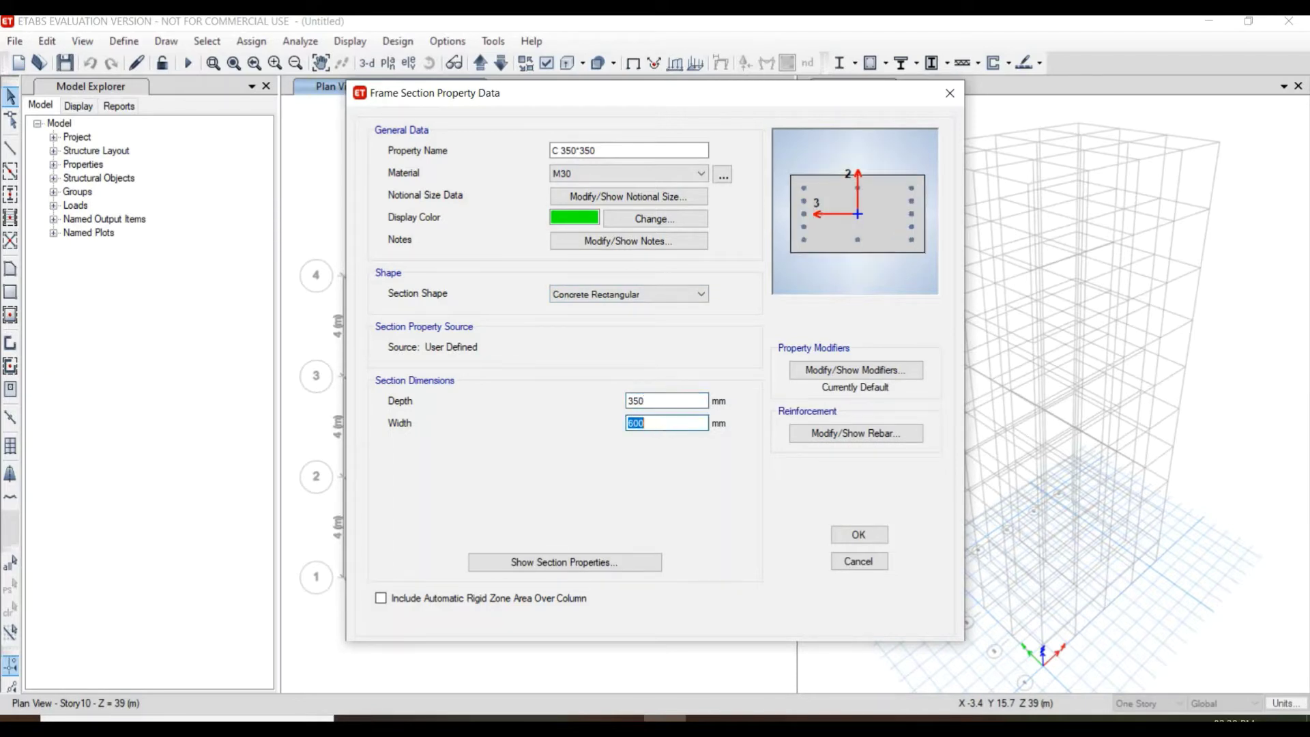
{"action": "type", "text": "350"}
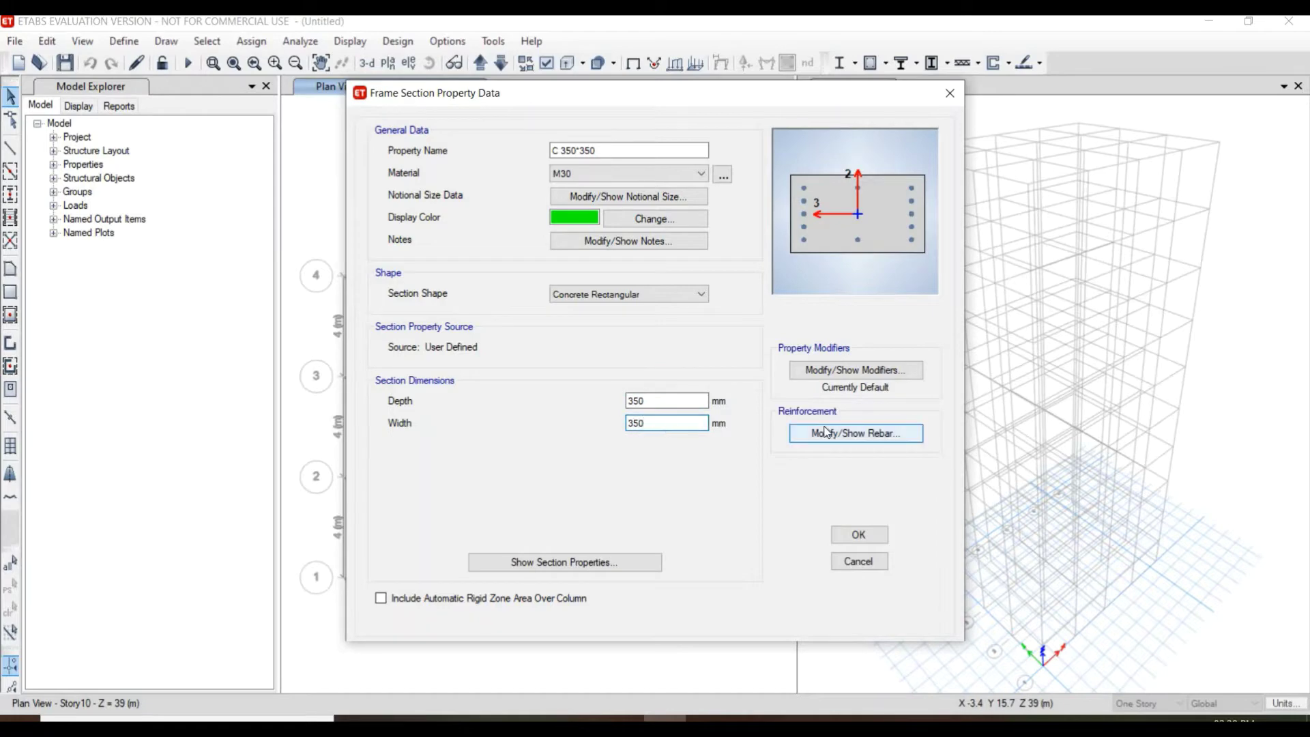
- Assign HYSD415 to the column section's longitudinal bars and Mild250 to its confinement bars, and accept the section
{"action": "left_click", "coordinate": [827, 435]}
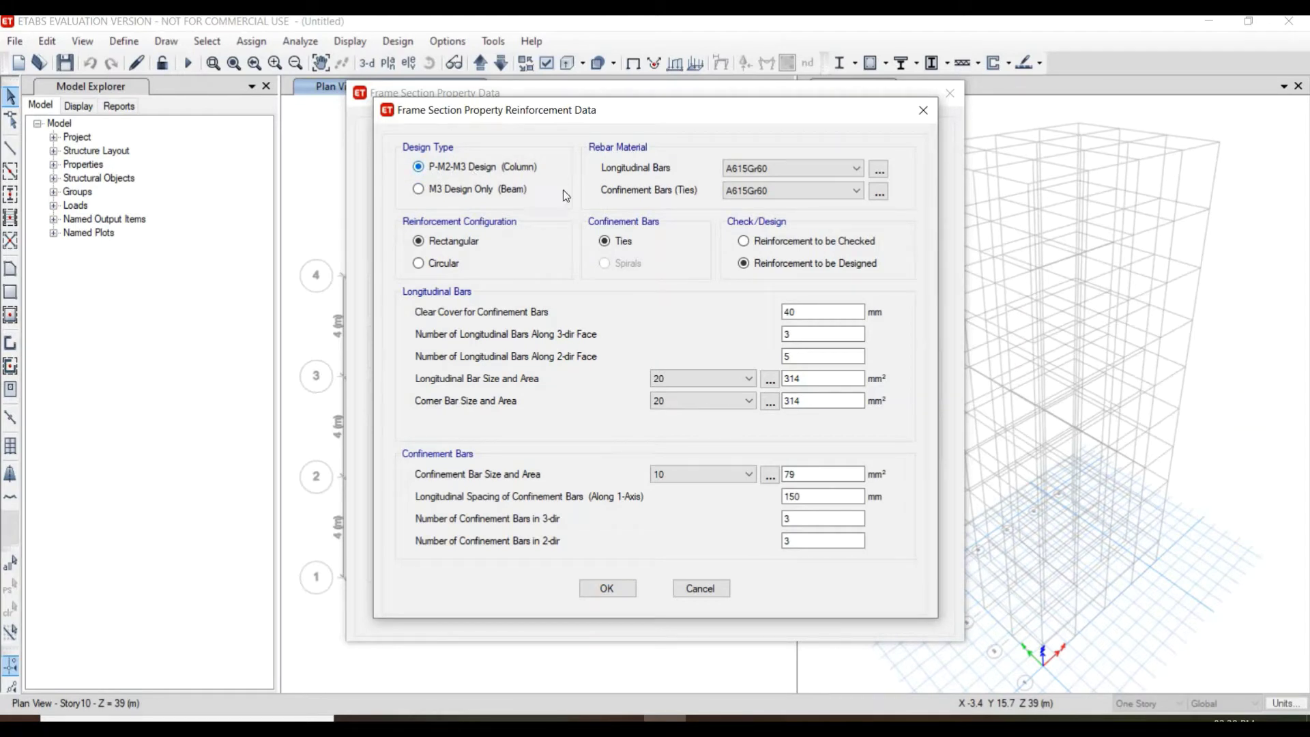
{"action": "left_click", "coordinate": [753, 169]}
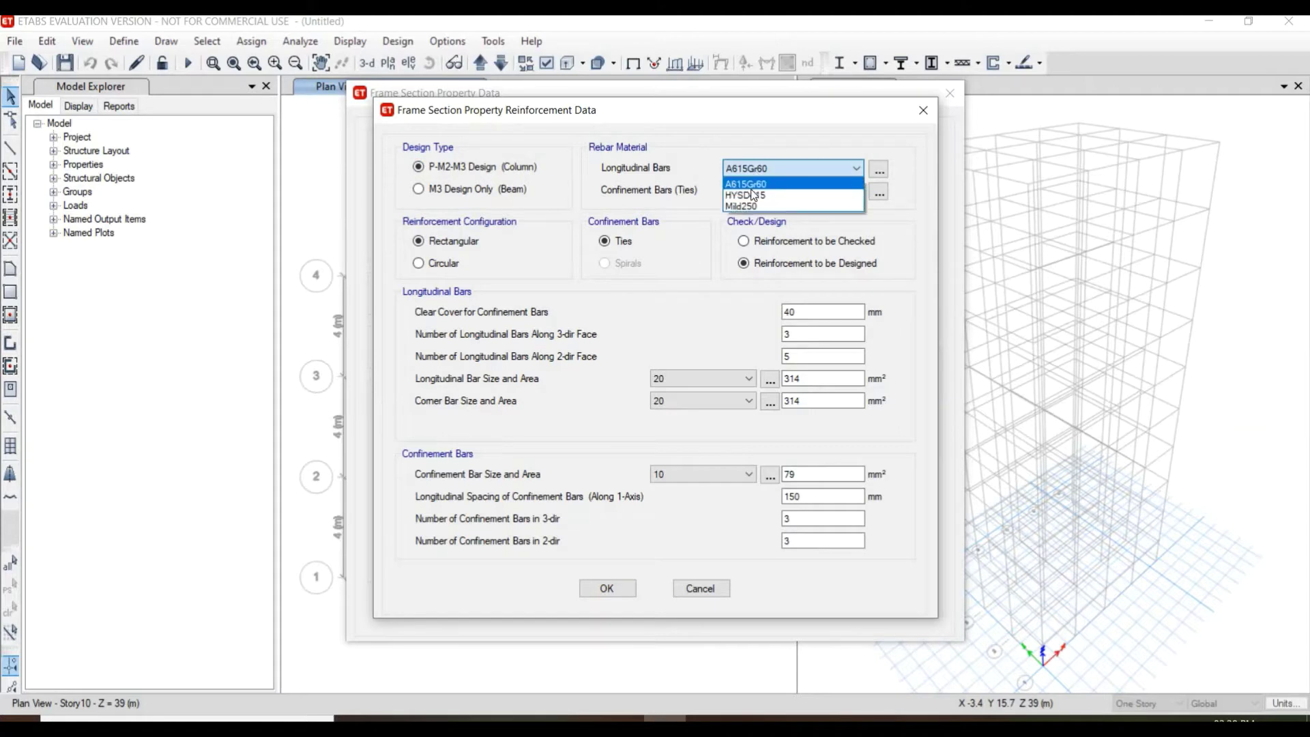
{"action": "left_click", "coordinate": [753, 193]}
{"action": "left_click", "coordinate": [754, 192]}
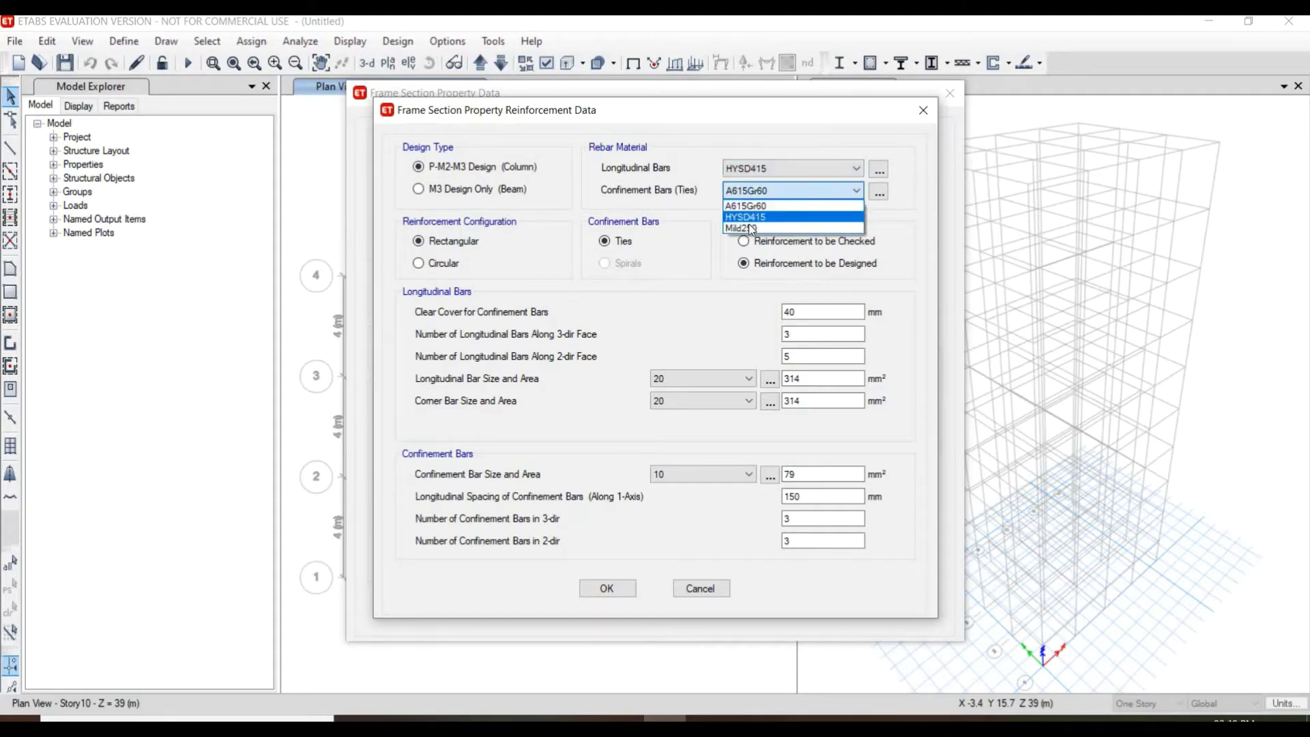
{"action": "left_click", "coordinate": [748, 224]}
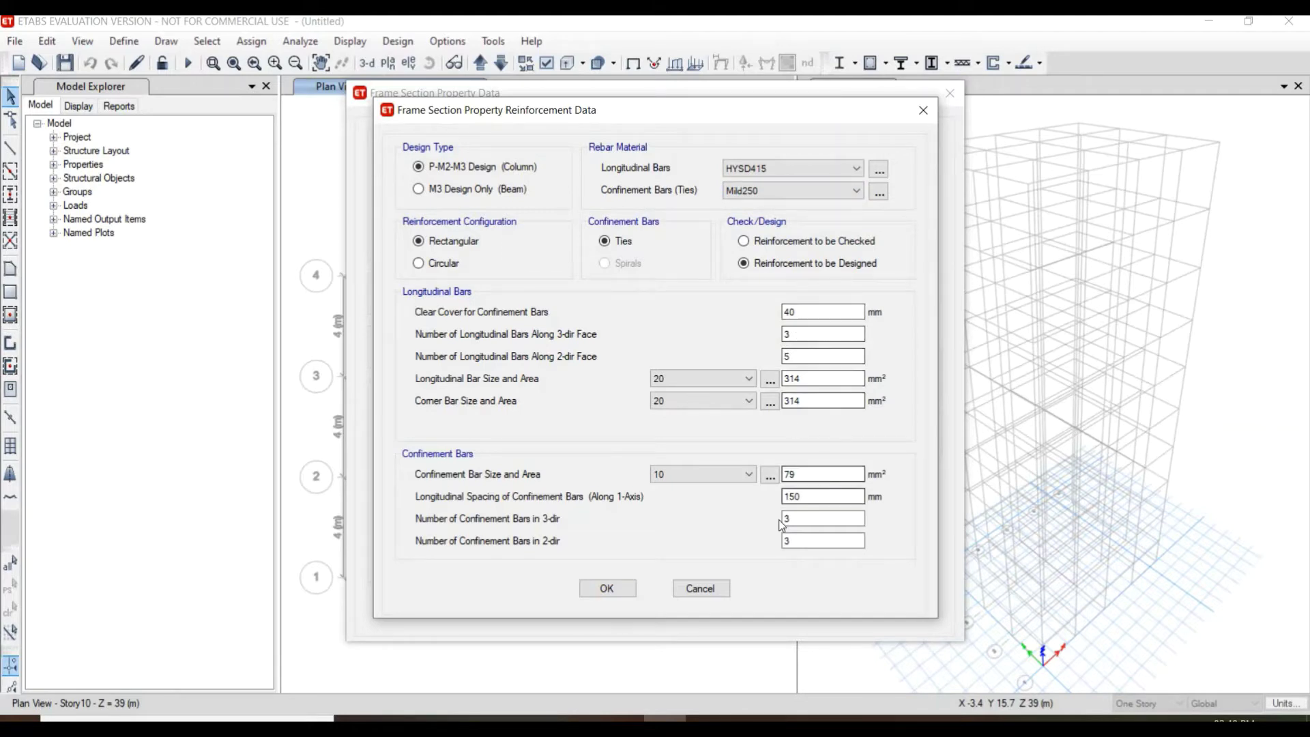
{"action": "left_click", "coordinate": [621, 591]}
{"action": "left_click", "coordinate": [858, 537]}
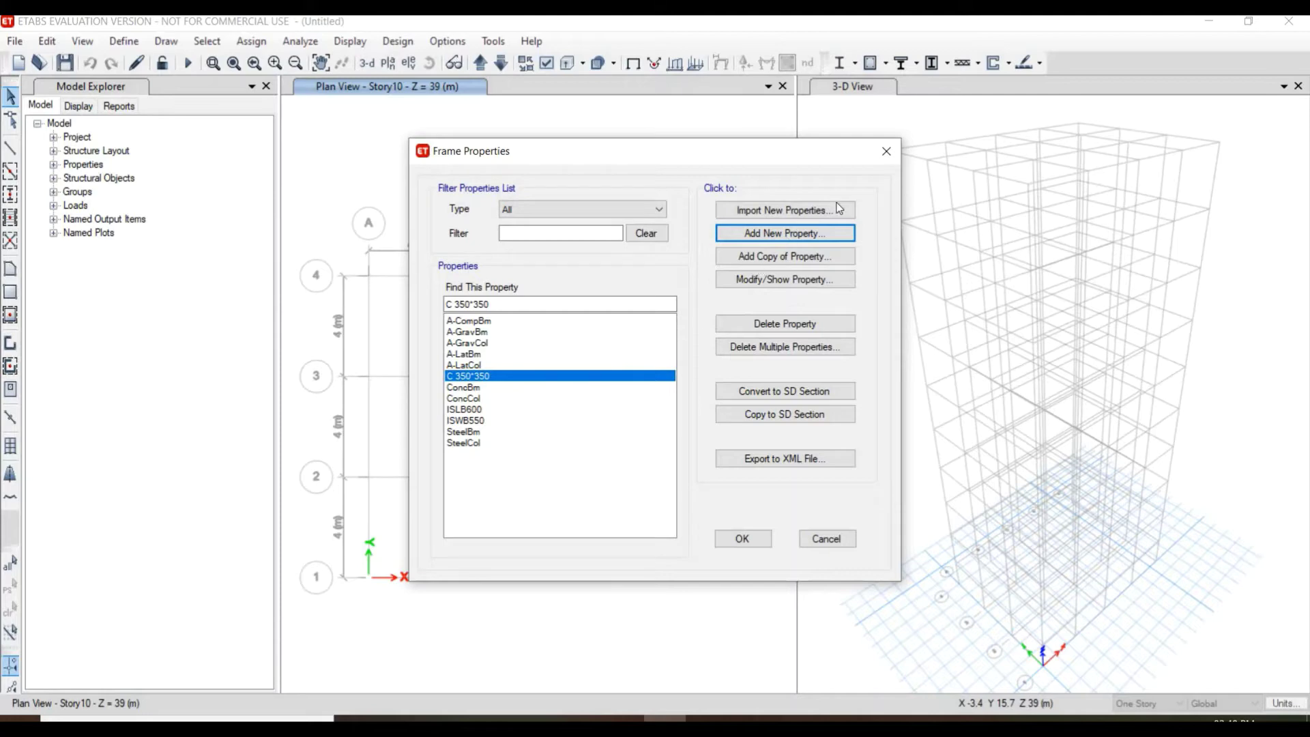
- Add a copy of the C 350*350 section named B 350*350, keeping M30 as the material
{"action": "left_click", "coordinate": [811, 257]}
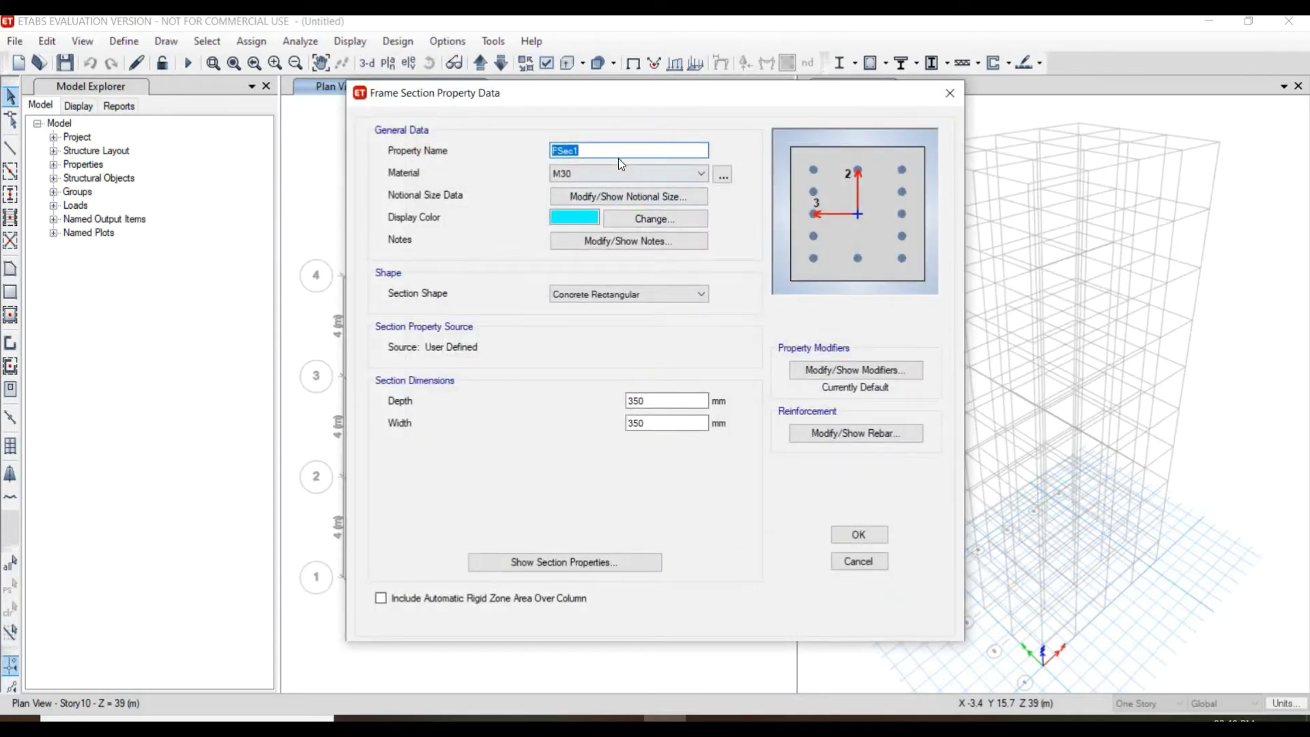
{"action": "type", "text": "B 350*350"}
{"action": "left_click", "coordinate": [582, 173]}
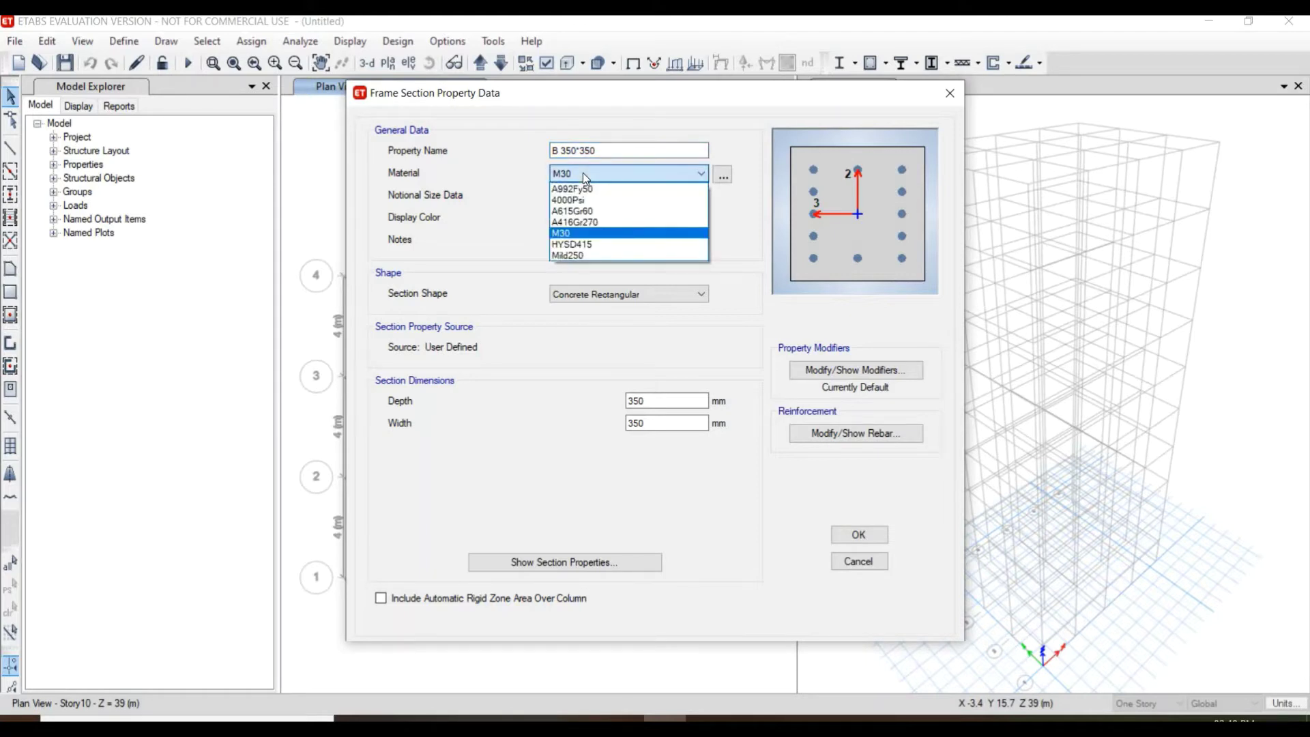
{"action": "left_click", "coordinate": [582, 173]}
{"action": "left_click", "coordinate": [583, 173]}
{"action": "left_click", "coordinate": [583, 174]}
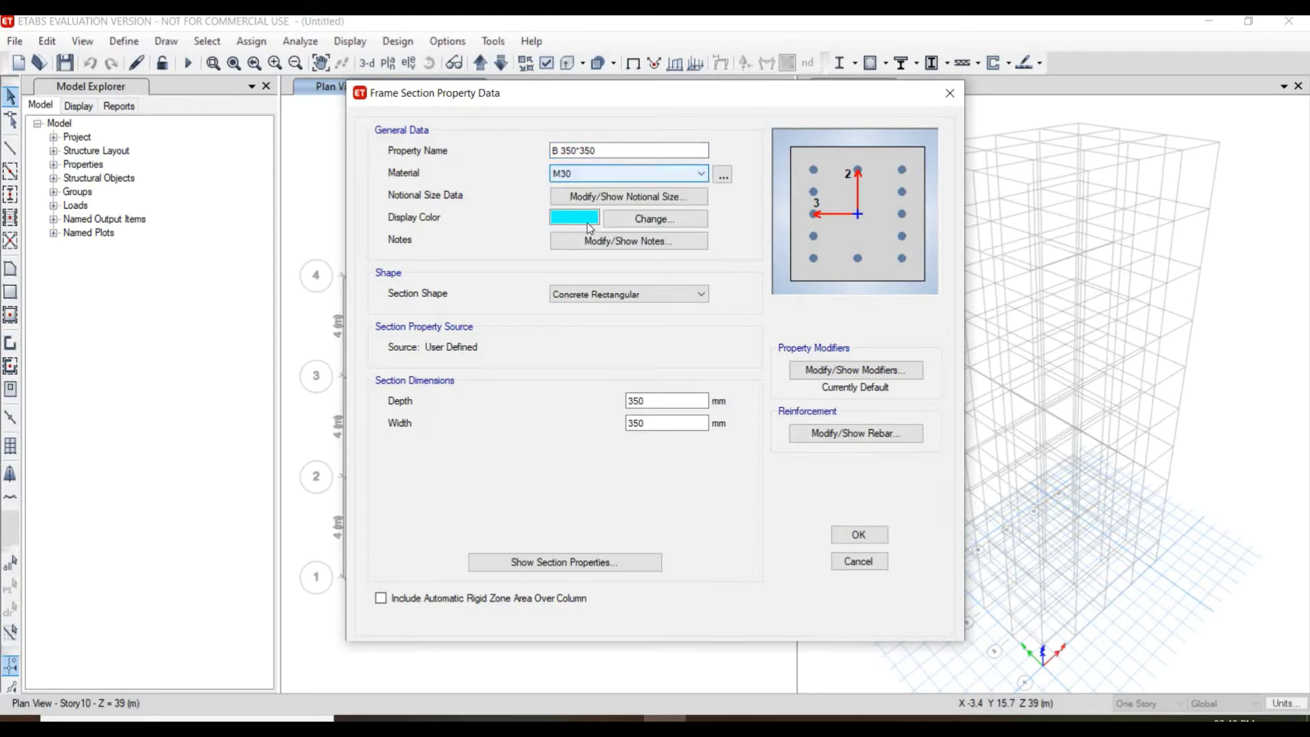
{"action": "left_click", "coordinate": [582, 173]}
{"action": "left_click", "coordinate": [605, 173]}
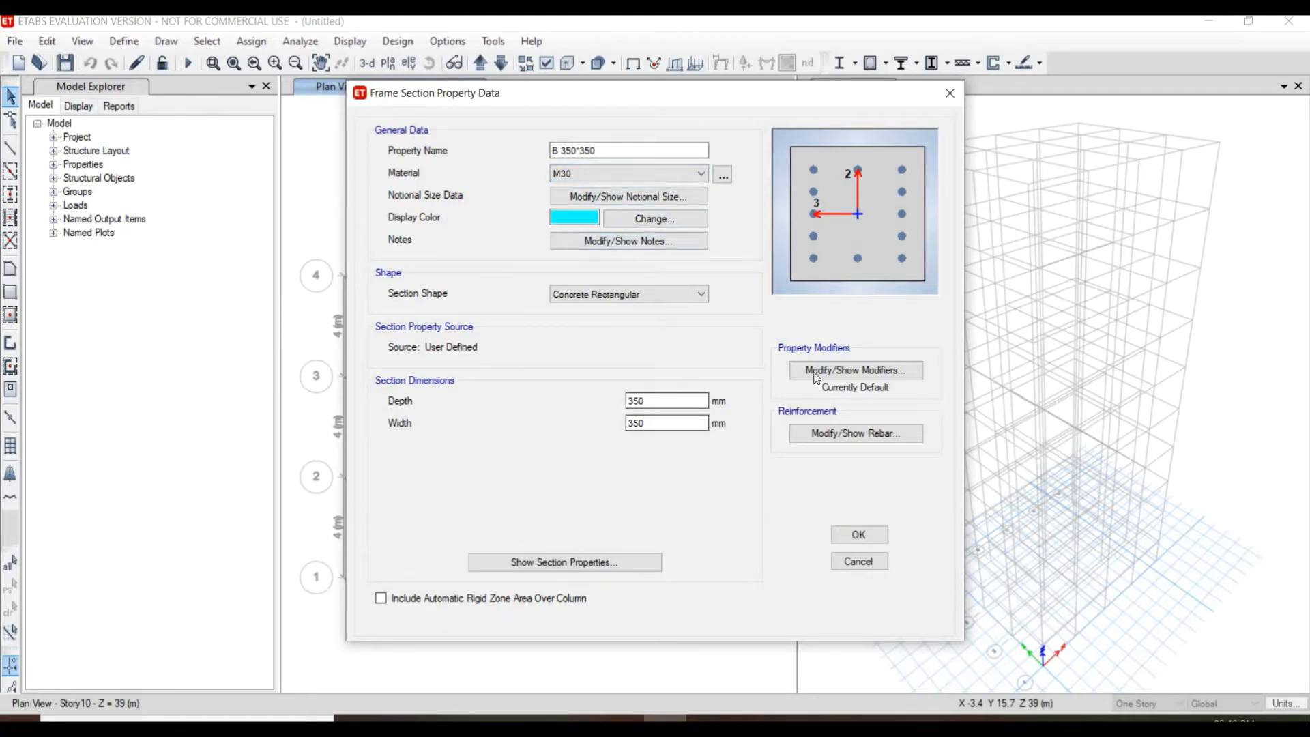
- Change the B 350*350 section's reinforcement design type to M3 Design Only (Beam)
{"action": "left_click", "coordinate": [841, 437]}
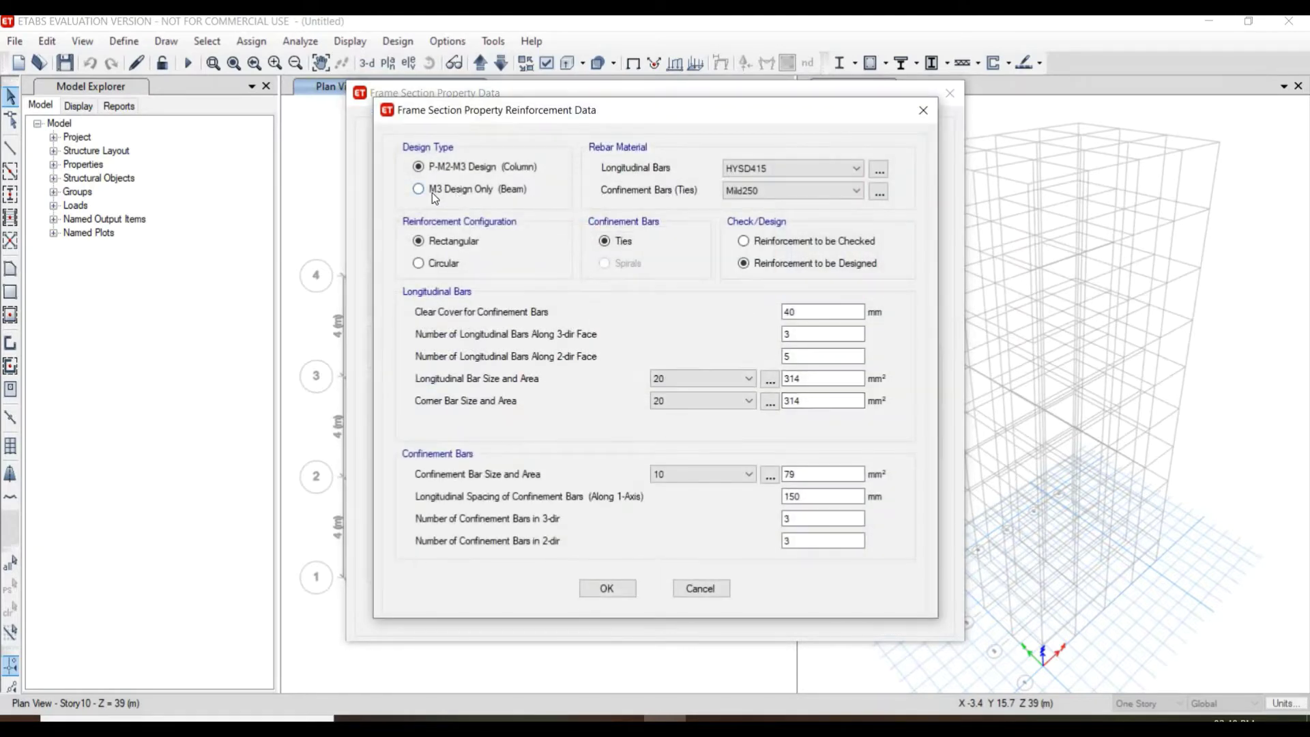
{"action": "left_click", "coordinate": [432, 191]}
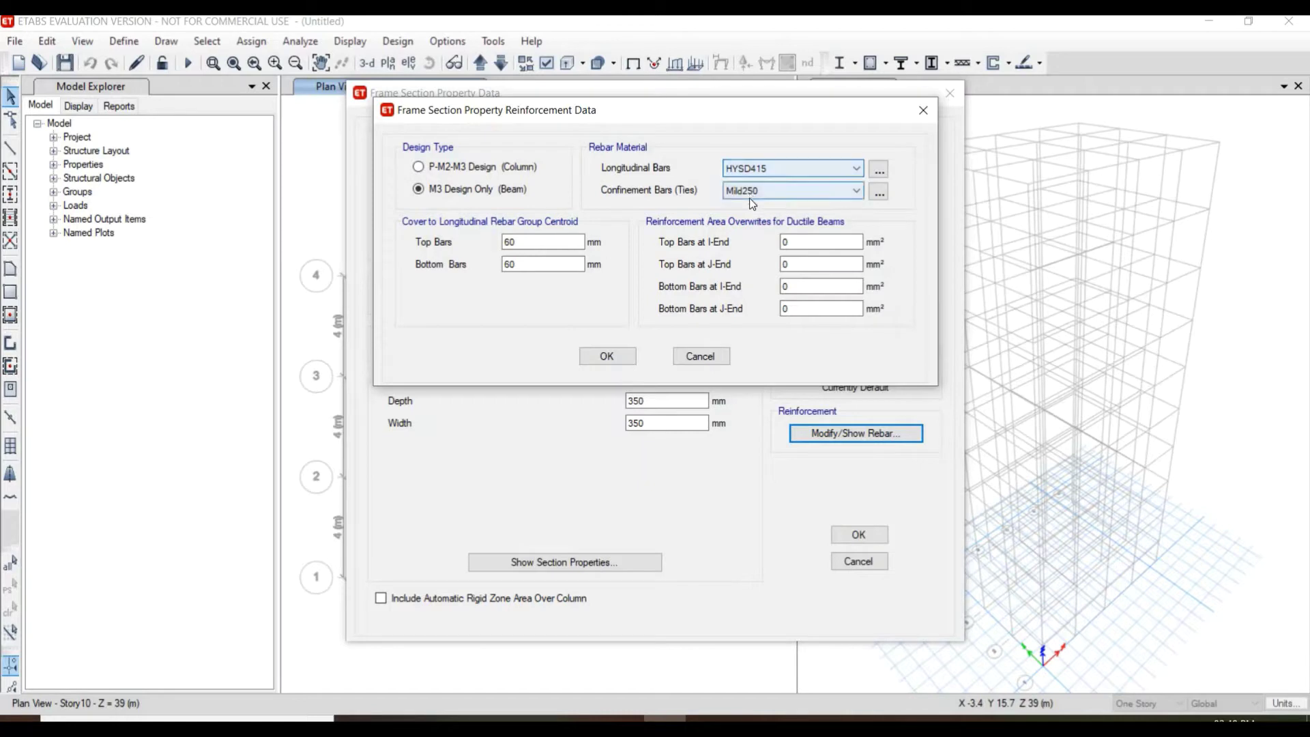
{"action": "left_click", "coordinate": [624, 358]}
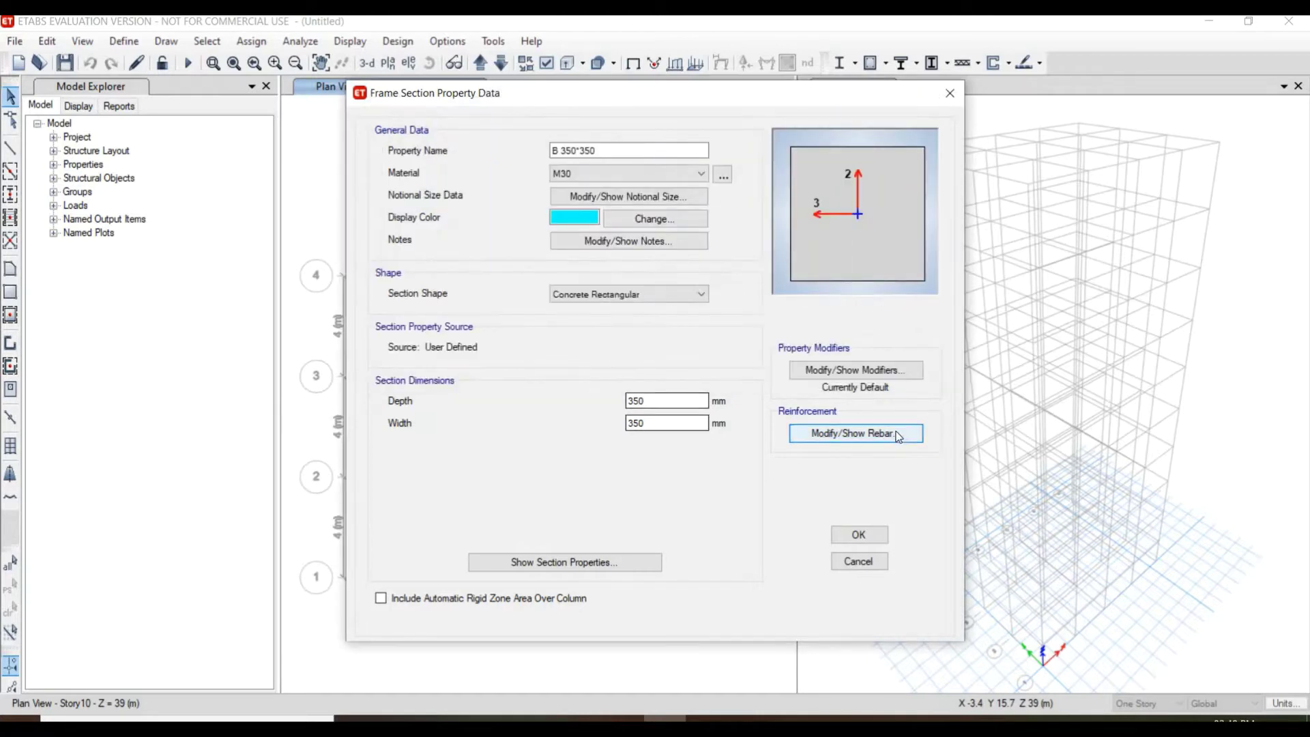
- Set the beam section's top and bottom bar cover to 25 mm and accept the frame property definitions
{"action": "left_click", "coordinate": [890, 434]}
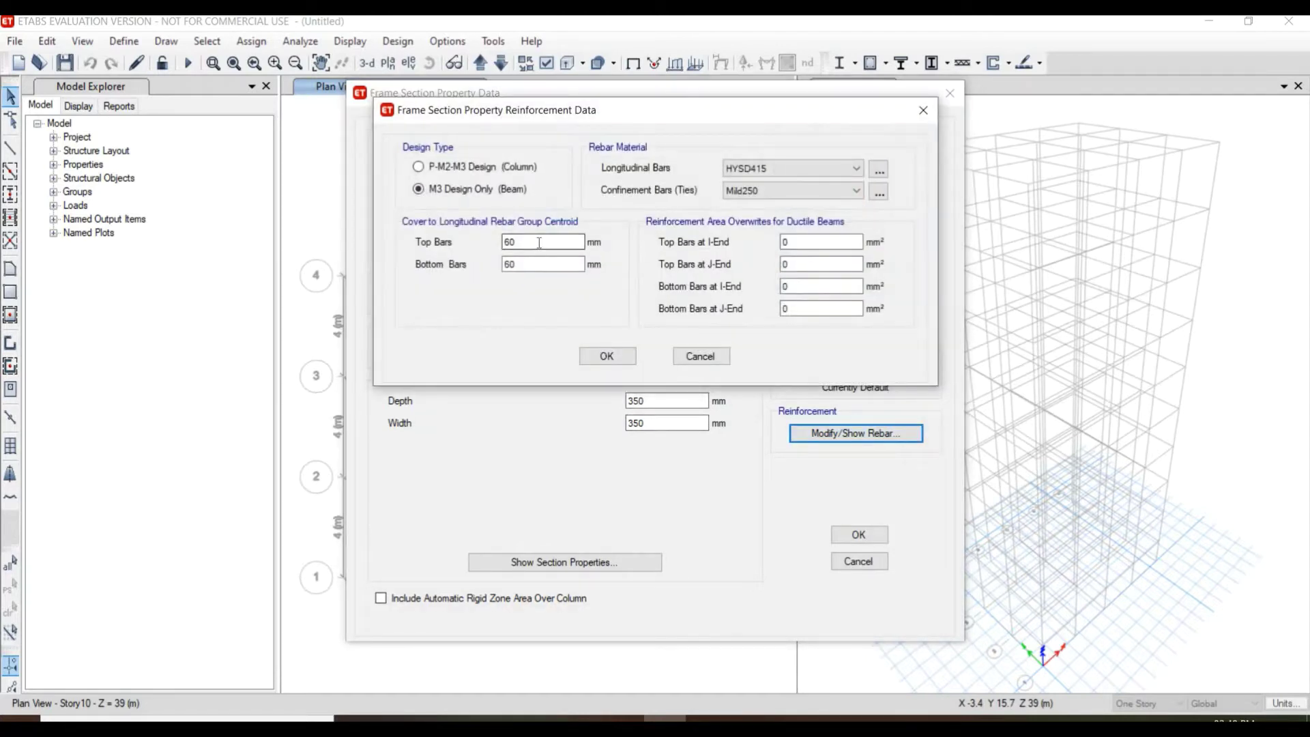
{"action": "double_click", "coordinate": [540, 243]}
{"action": "type", "text": "25"}
{"action": "double_click", "coordinate": [542, 266]}
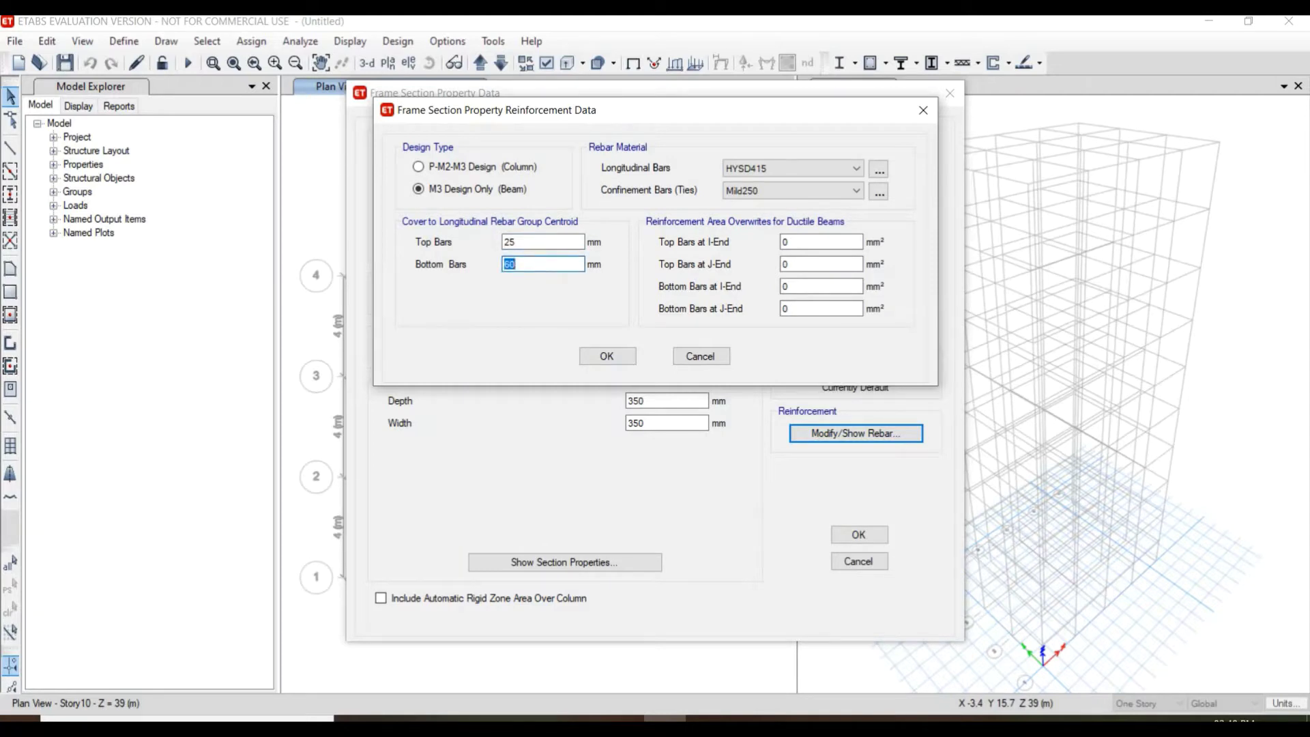
{"action": "type", "text": "25"}
{"action": "left_click", "coordinate": [618, 357]}
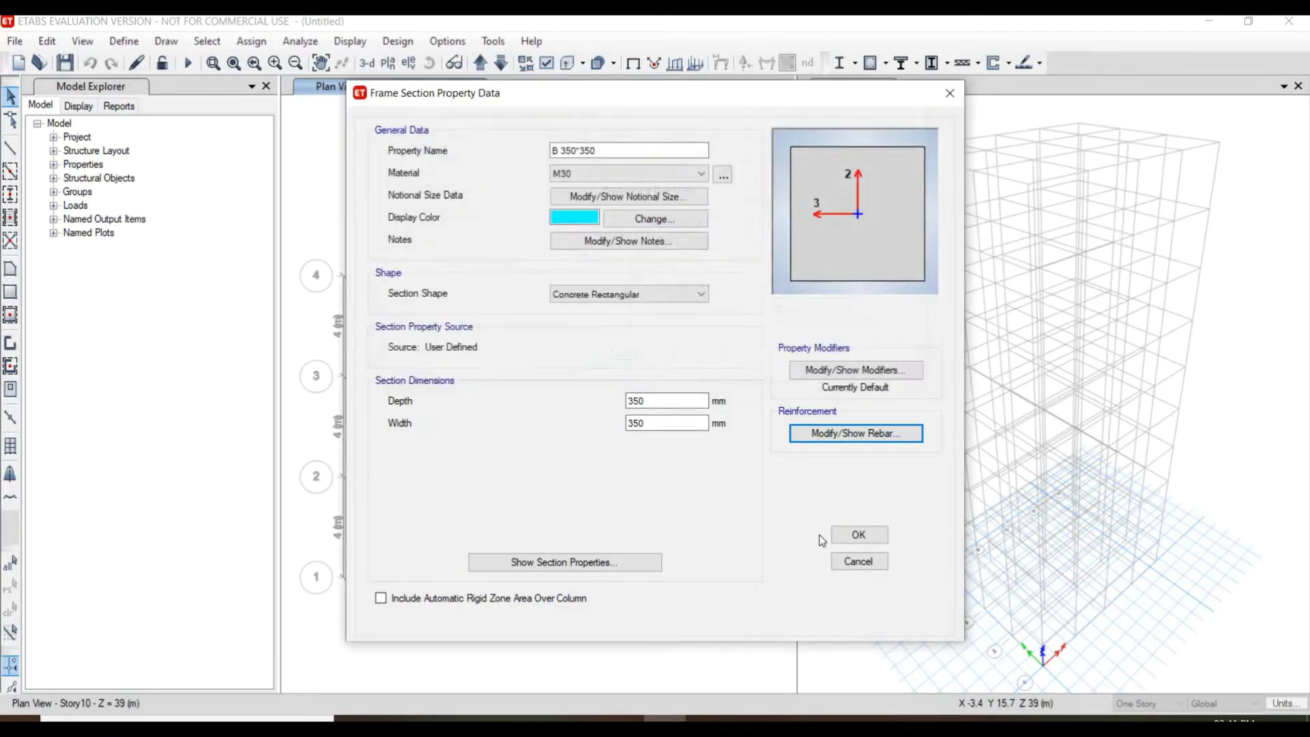
{"action": "left_click", "coordinate": [857, 535]}
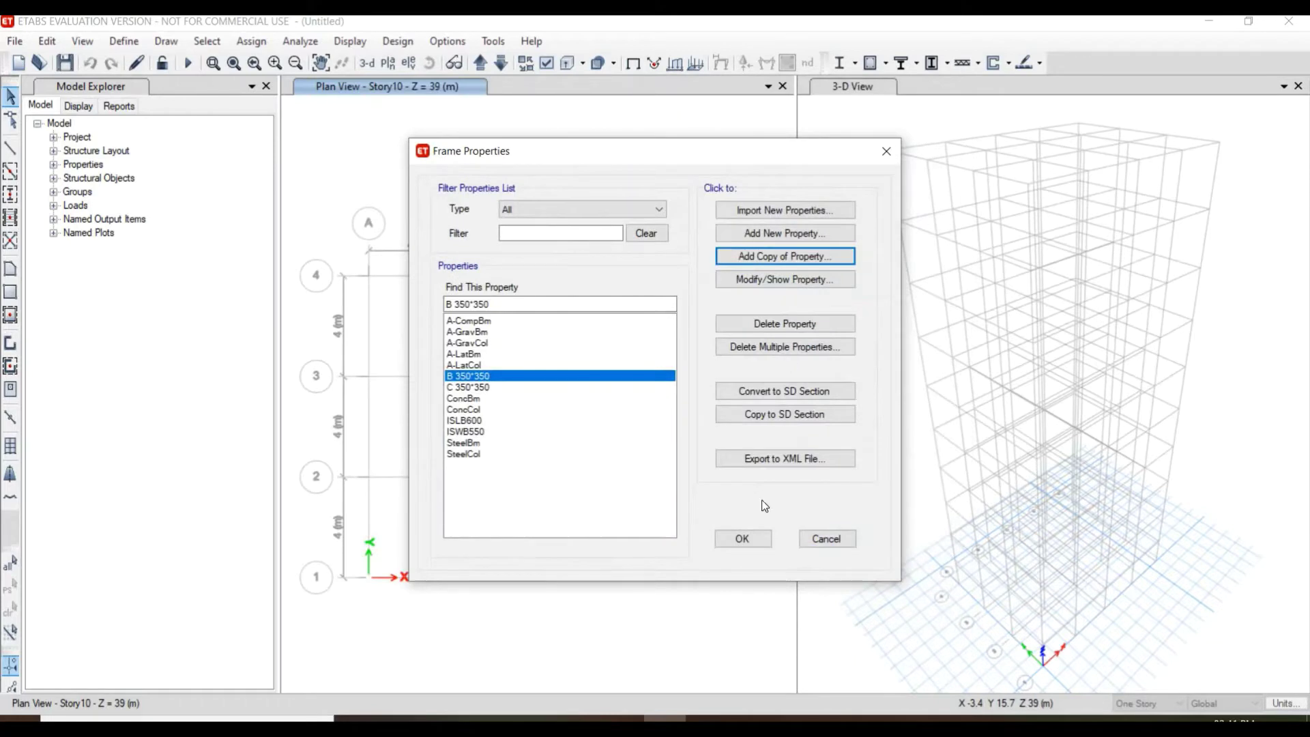
{"action": "left_click", "coordinate": [744, 537]}
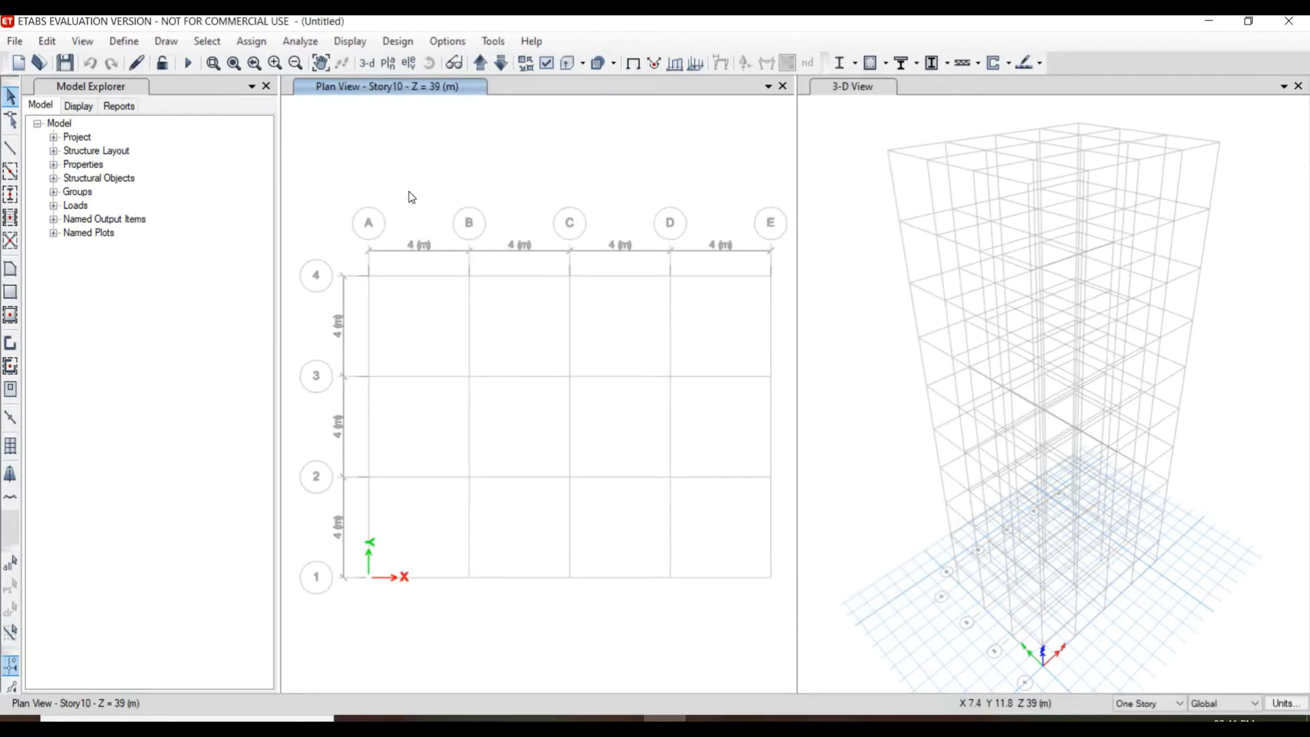
- Add a slab property named Slab 150 with M30 material and a thickness of 150 mm
{"action": "left_click", "coordinate": [124, 41]}
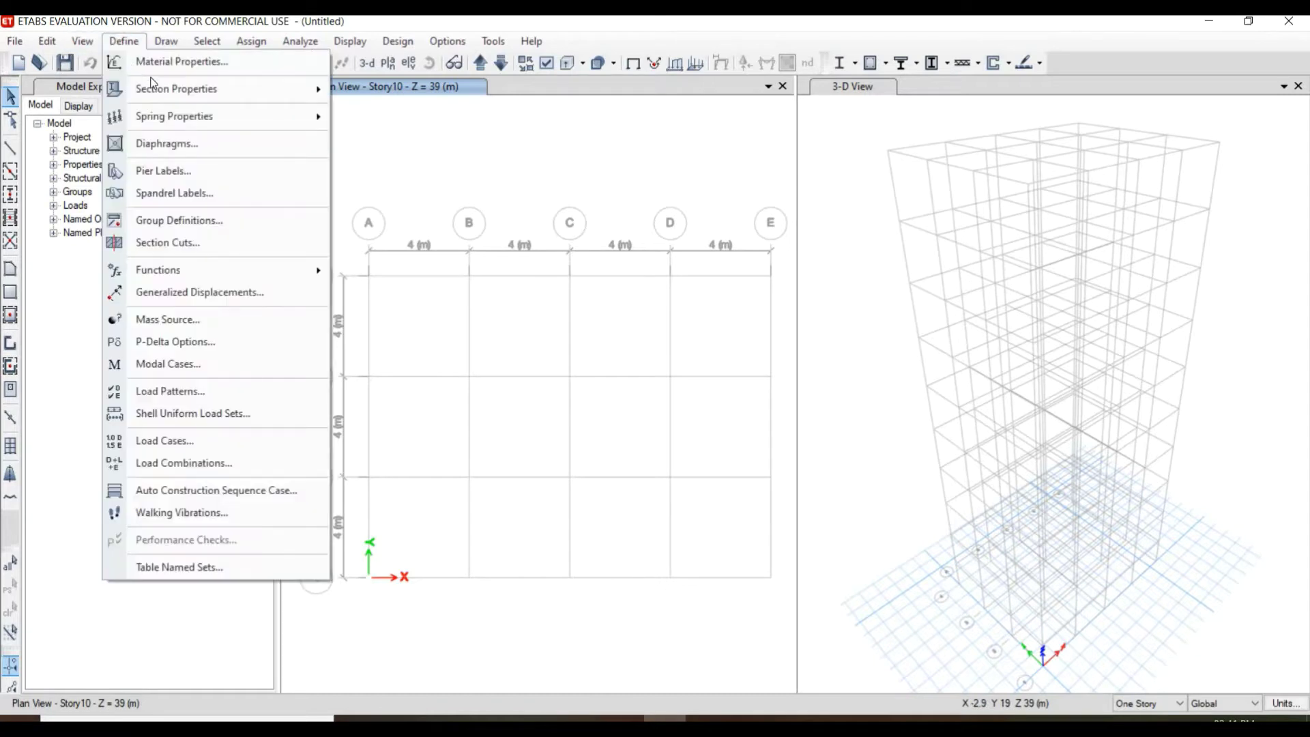
{"action": "mouse_move", "coordinate": [213, 95]}
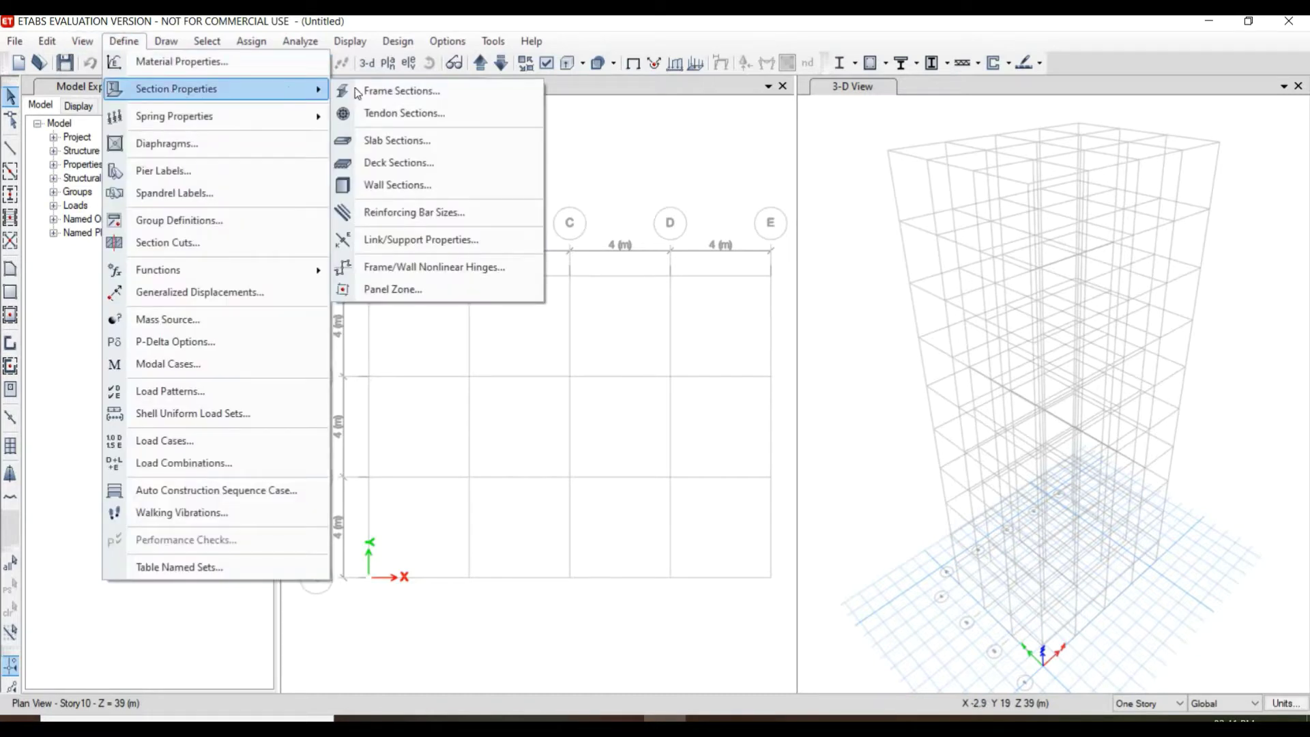
{"action": "left_click", "coordinate": [378, 141]}
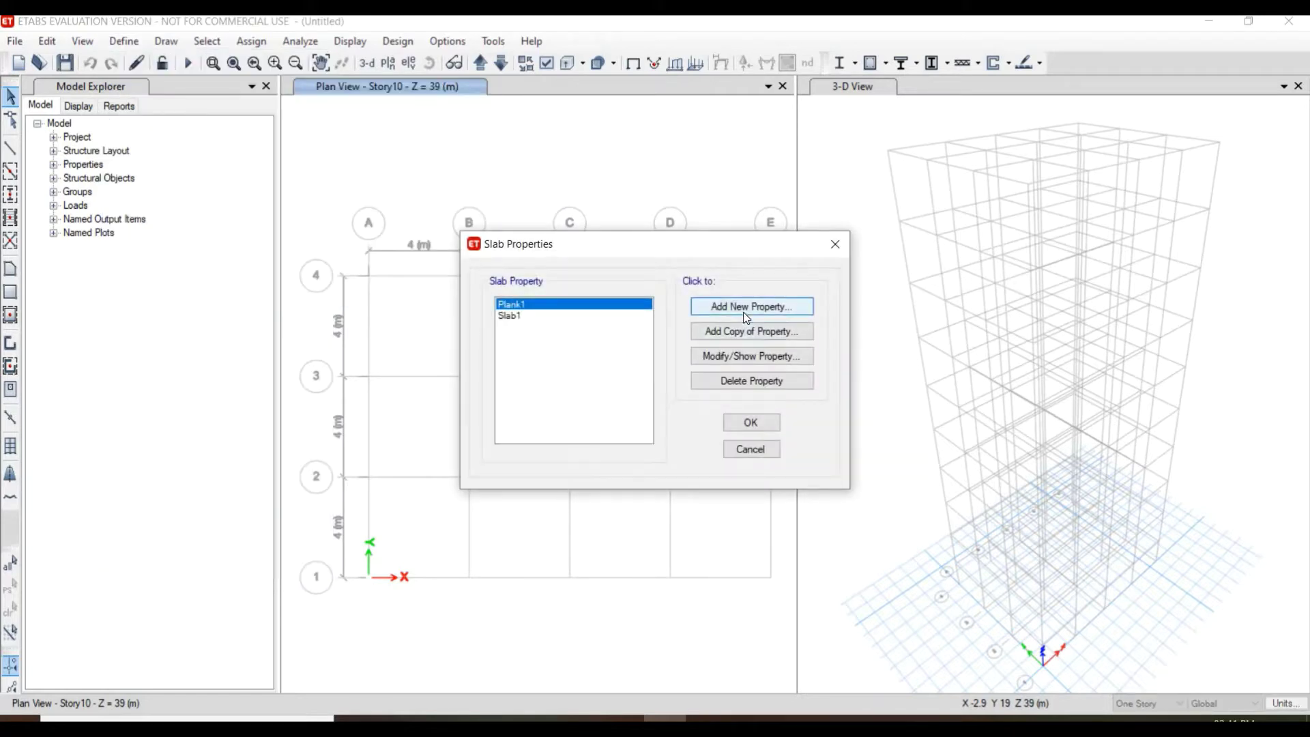
{"action": "left_click", "coordinate": [744, 313]}
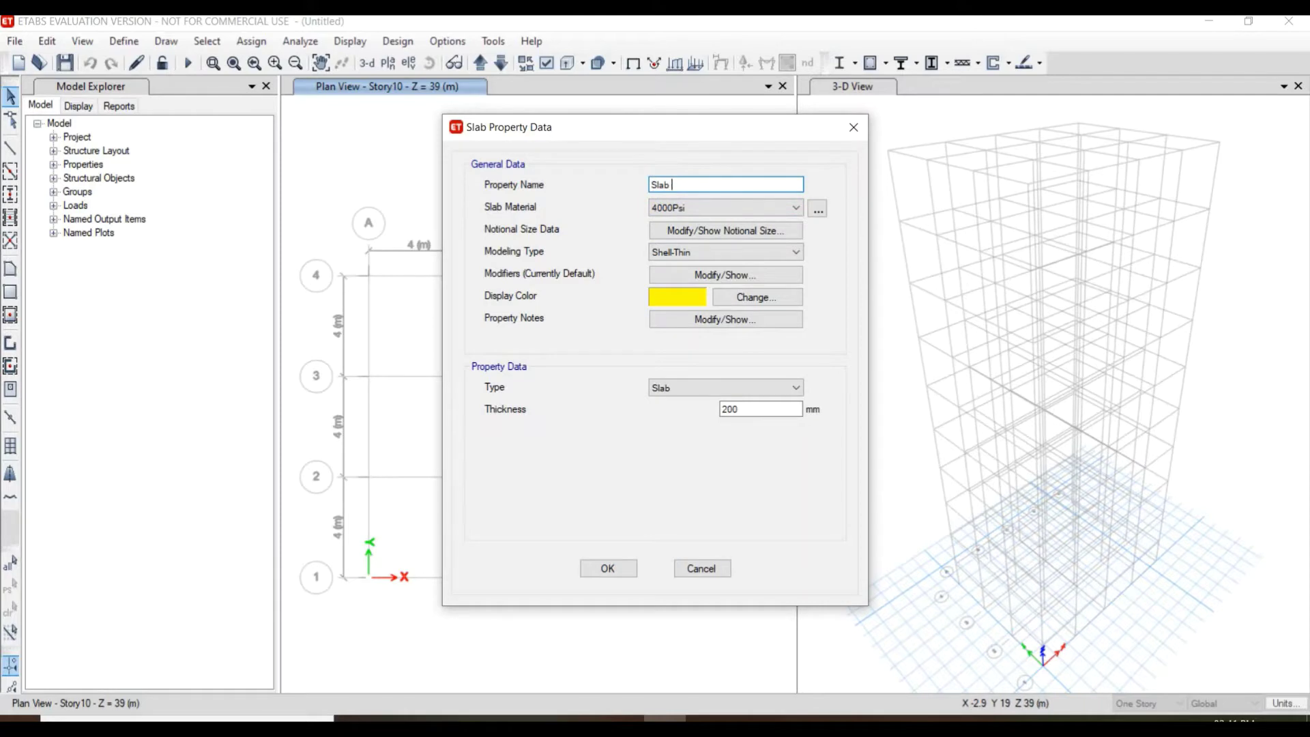
{"action": "left_click", "coordinate": [696, 203]}
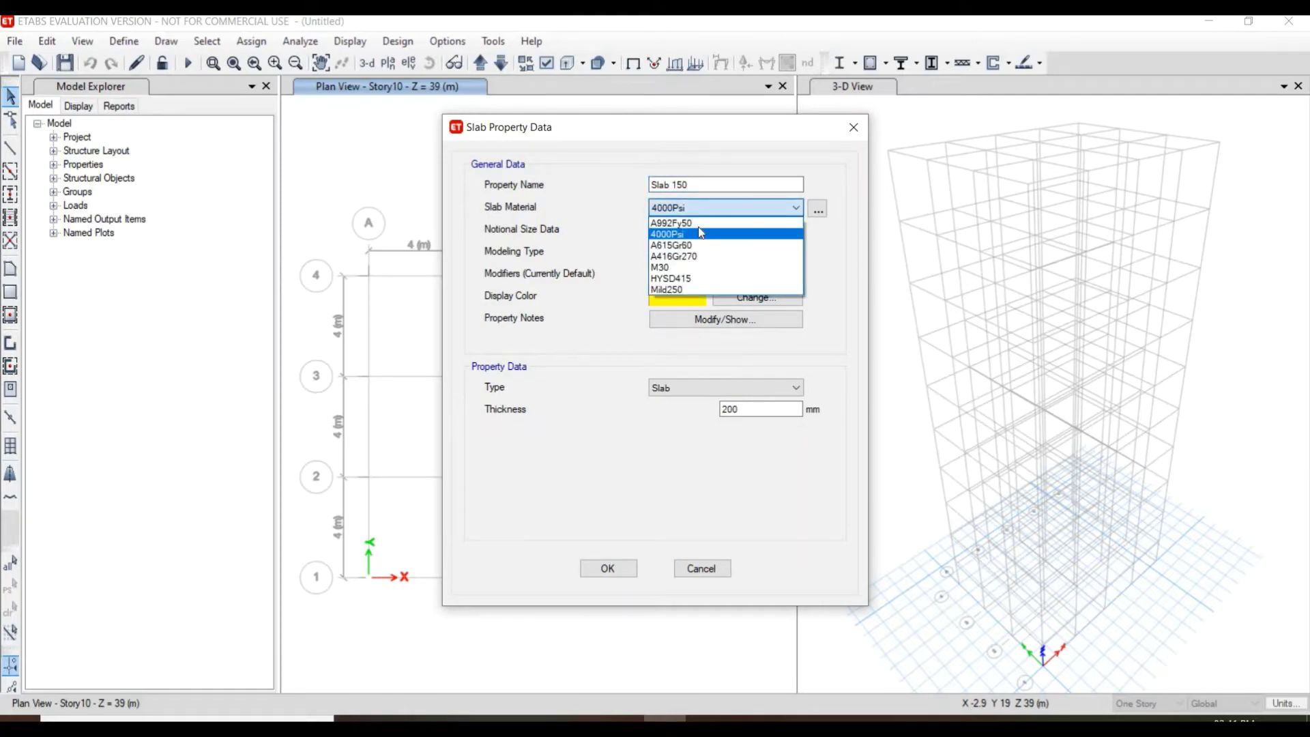
{"action": "left_click", "coordinate": [706, 267]}
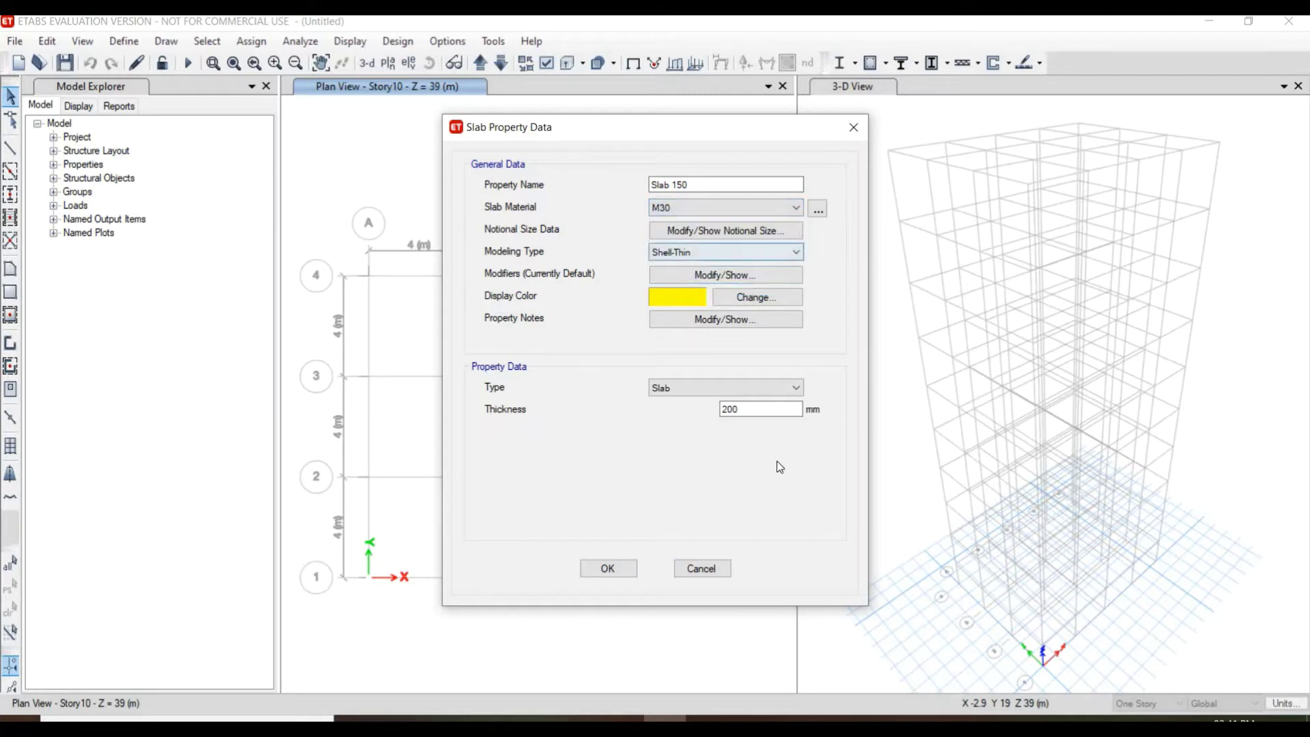
{"action": "double_click", "coordinate": [770, 409]}
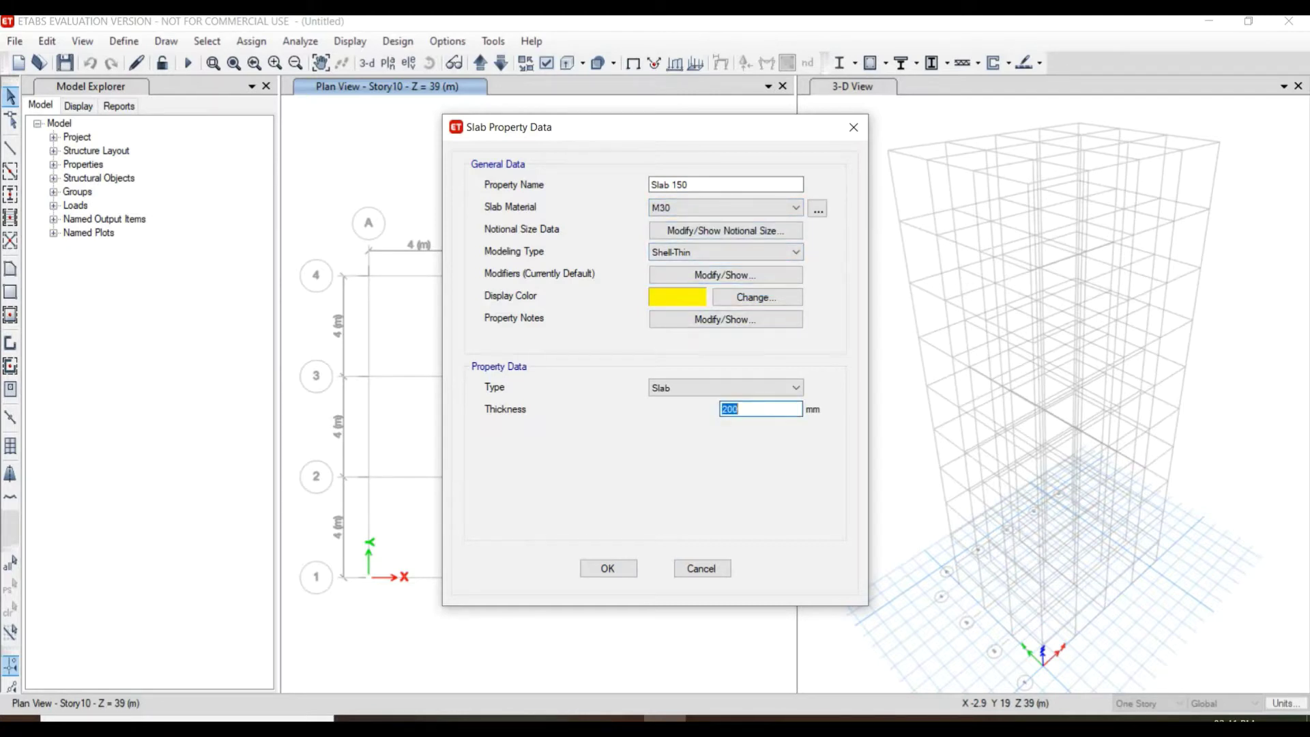
{"action": "type", "text": "150"}
{"action": "left_click", "coordinate": [607, 568]}
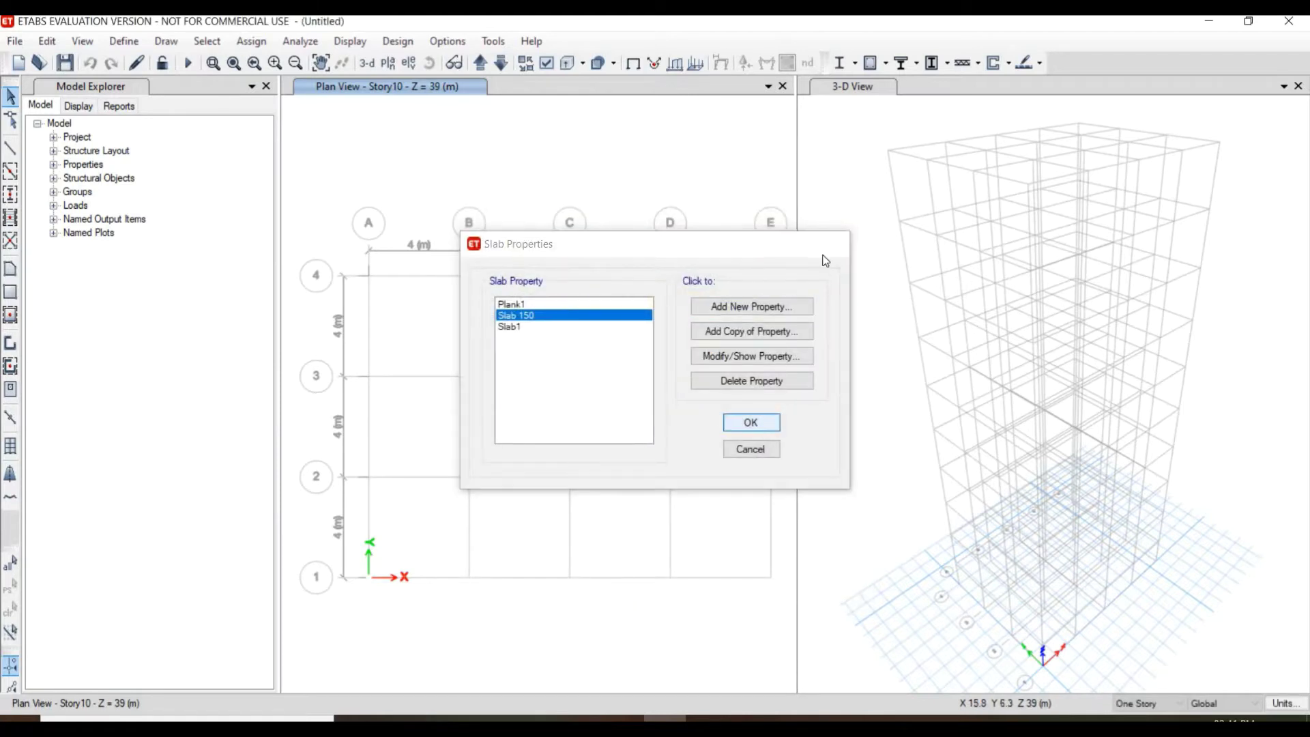
- Accept the slab properties and draw C 350*350 columns at every grid intersection on Story1
{"action": "key", "text": "Return"}
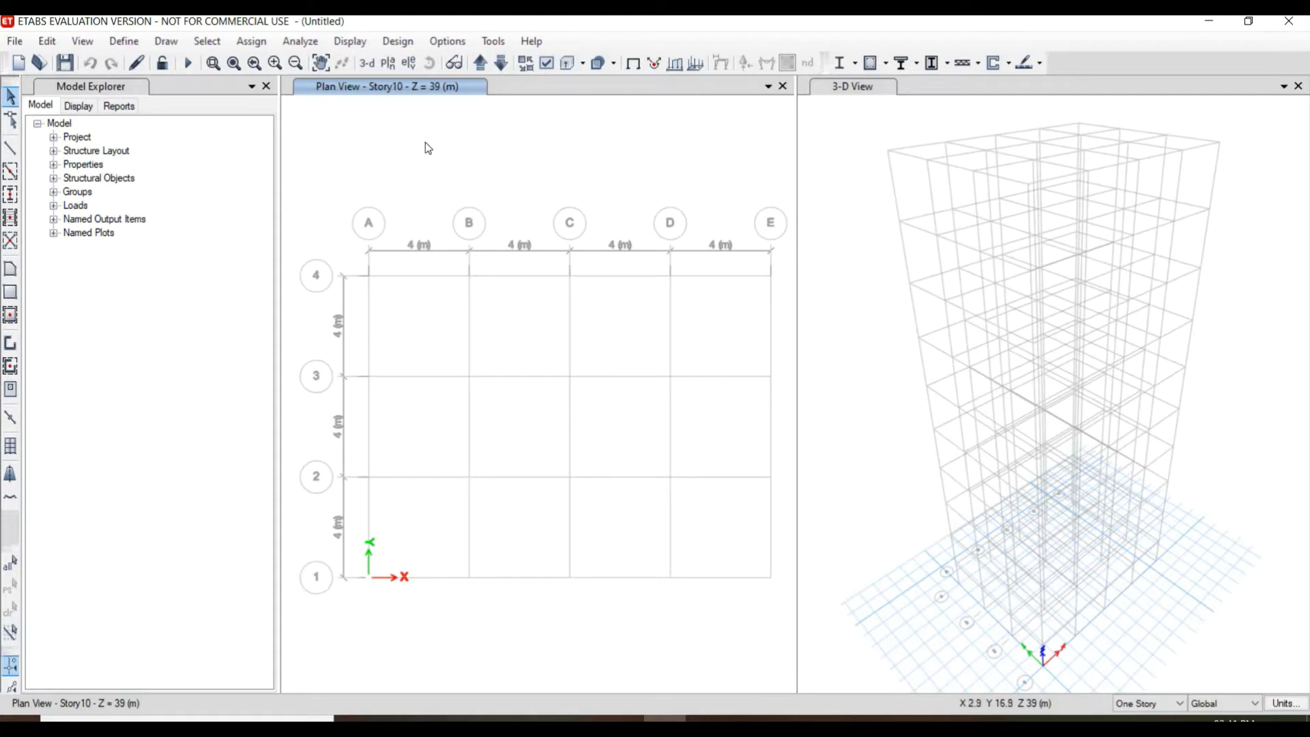
{"action": "left_click", "coordinate": [481, 63]}
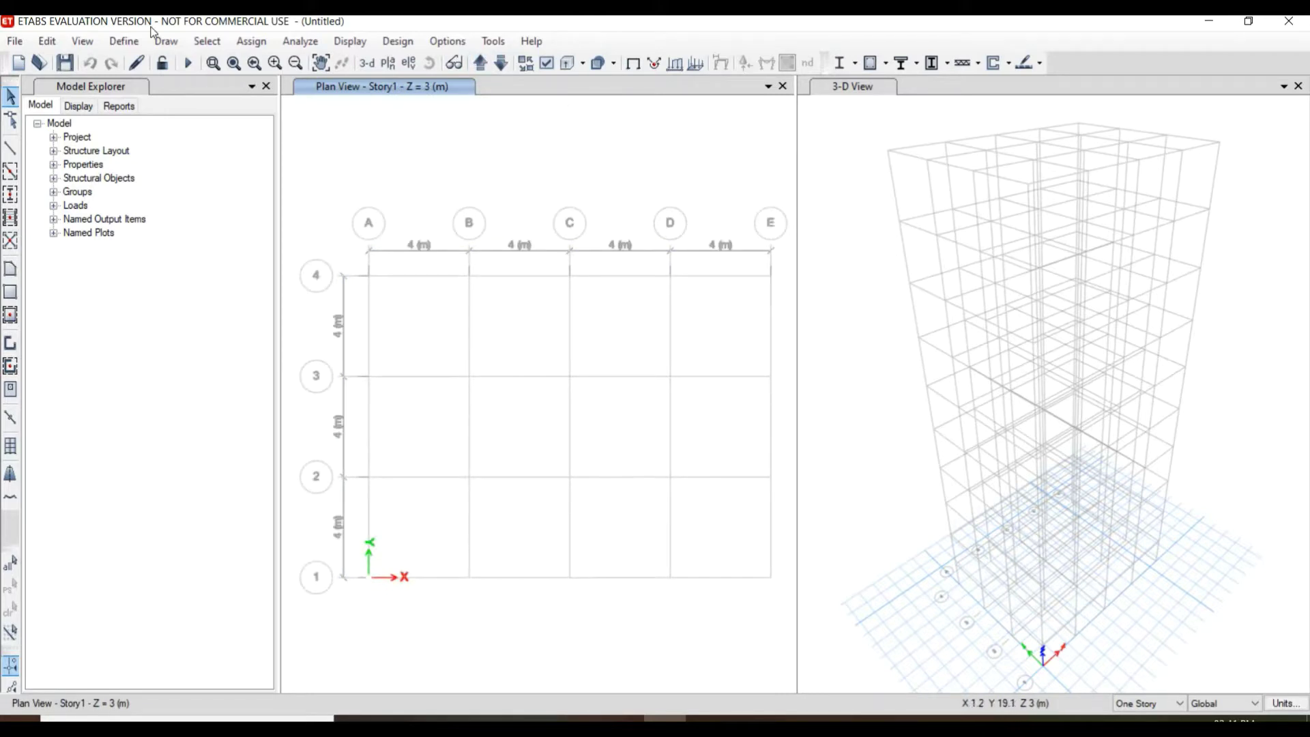
{"action": "left_click", "coordinate": [165, 42]}
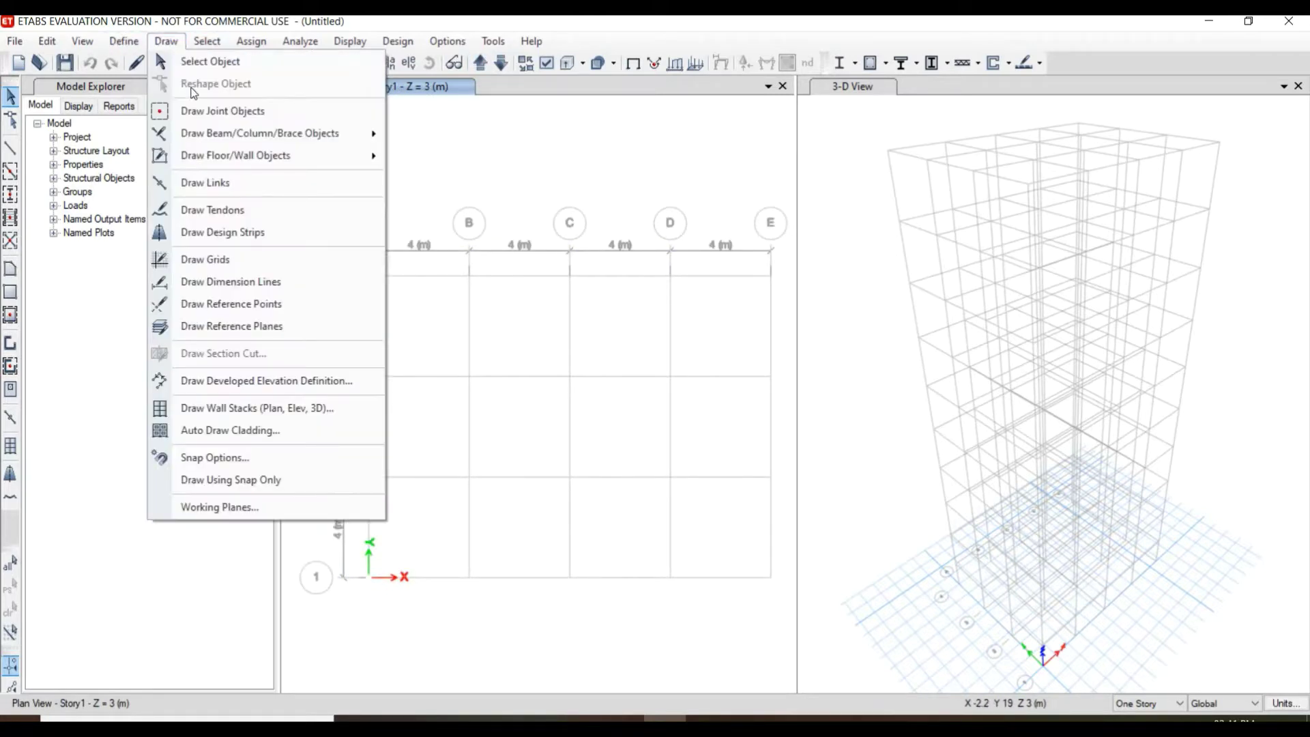
{"action": "mouse_move", "coordinate": [313, 135]}
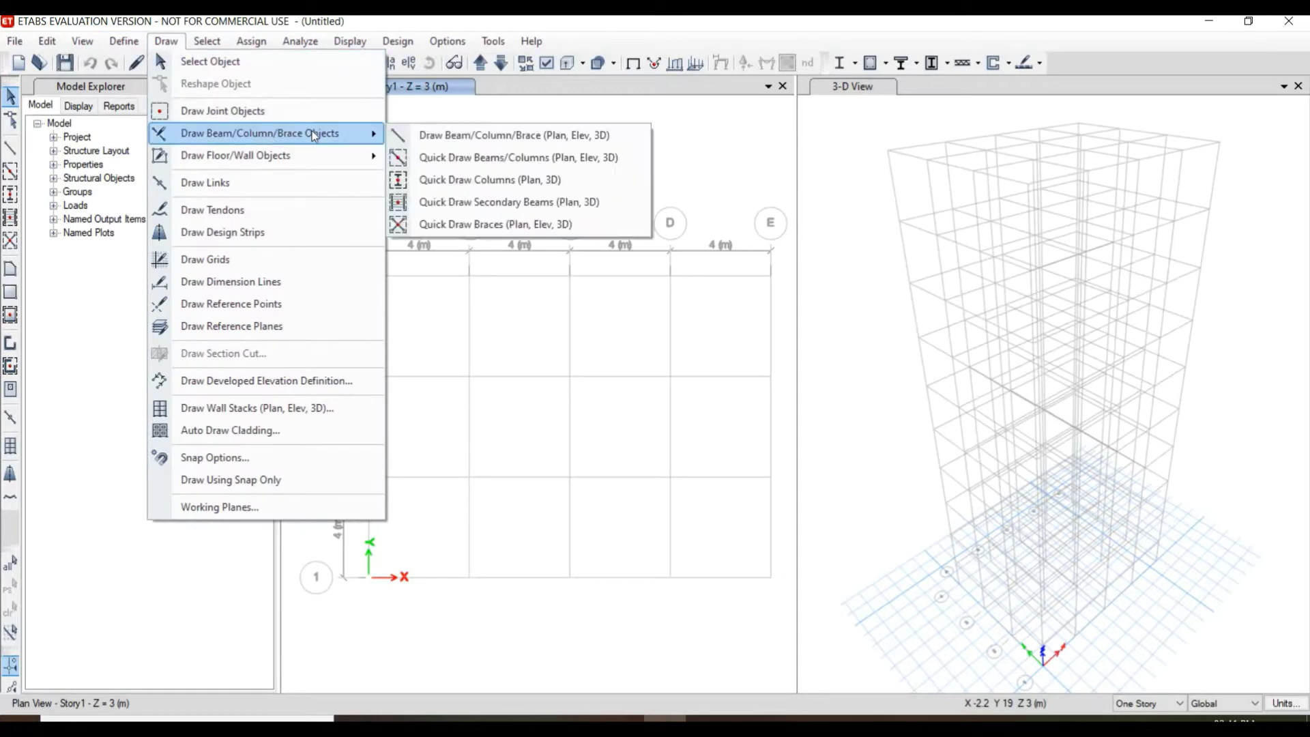
{"action": "left_click", "coordinate": [432, 180]}
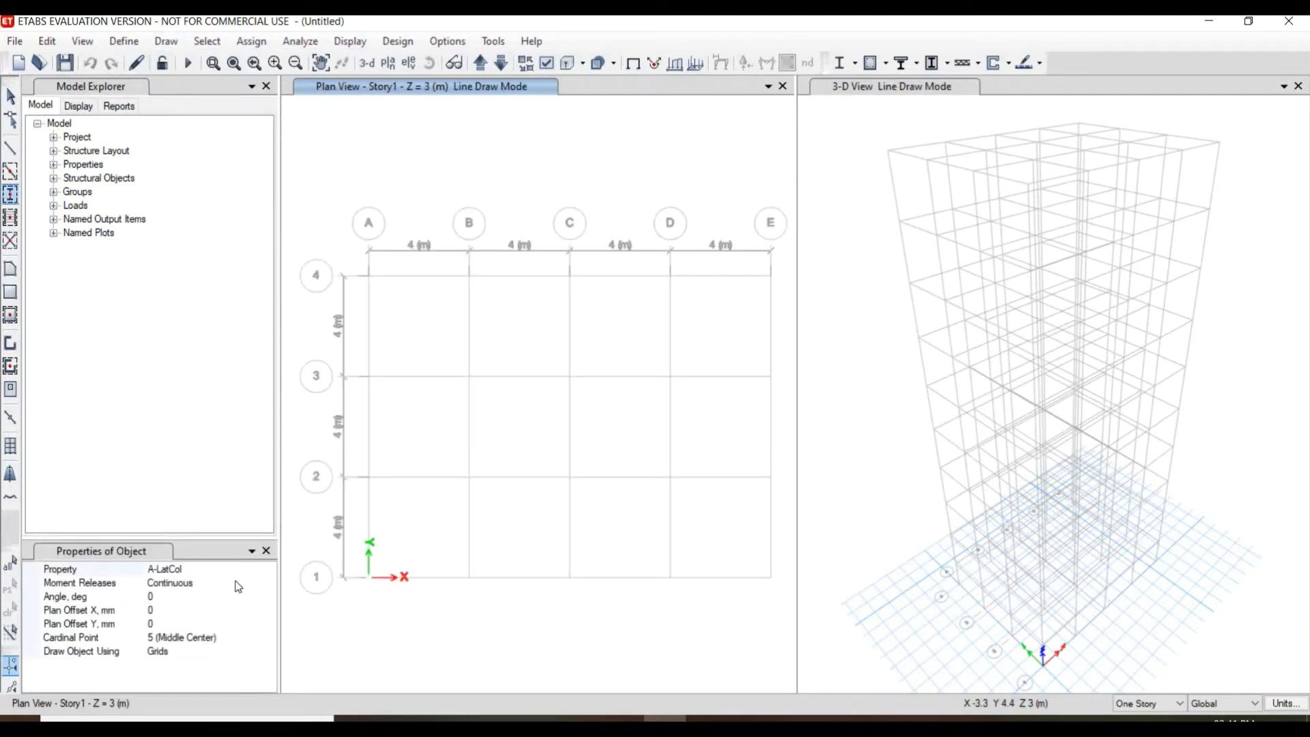
{"action": "left_click", "coordinate": [179, 570]}
{"action": "left_click", "coordinate": [269, 570]}
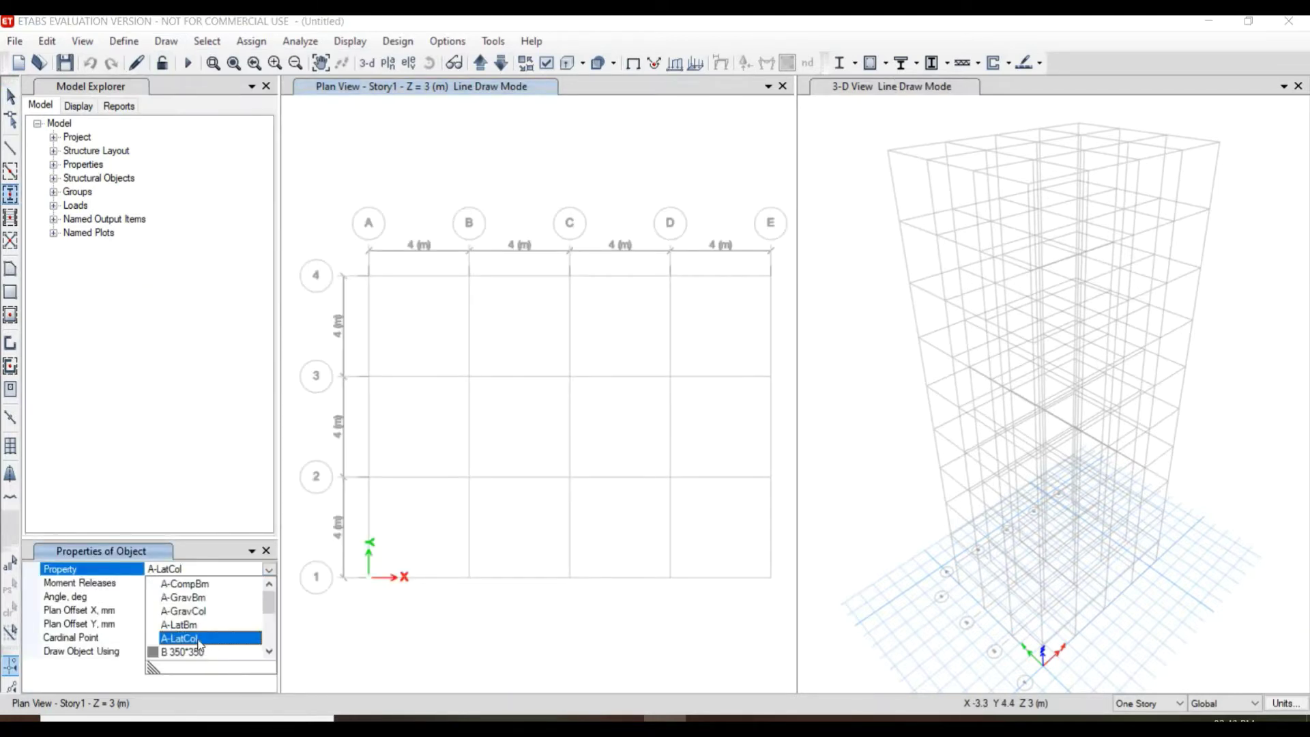
{"action": "left_click", "coordinate": [199, 626]}
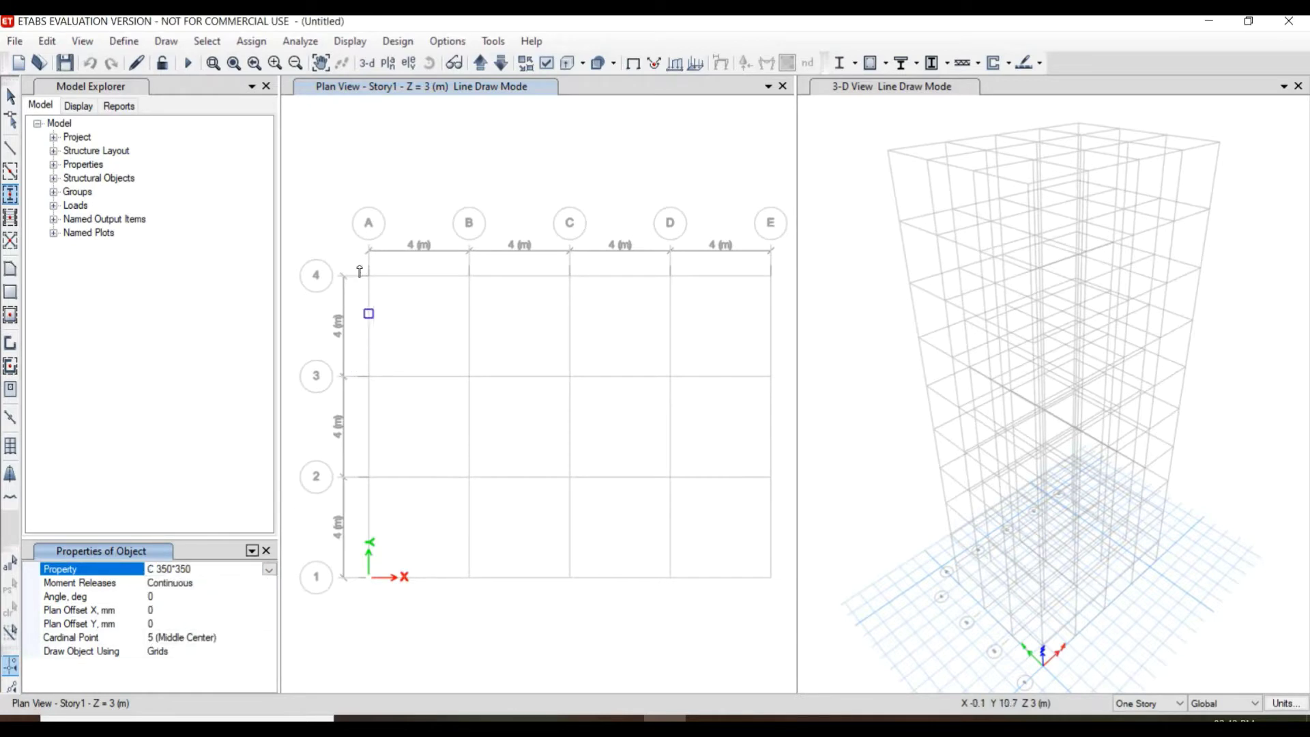
{"action": "left_click_drag", "start_coordinate": [359, 263], "coordinate": [791, 633]}
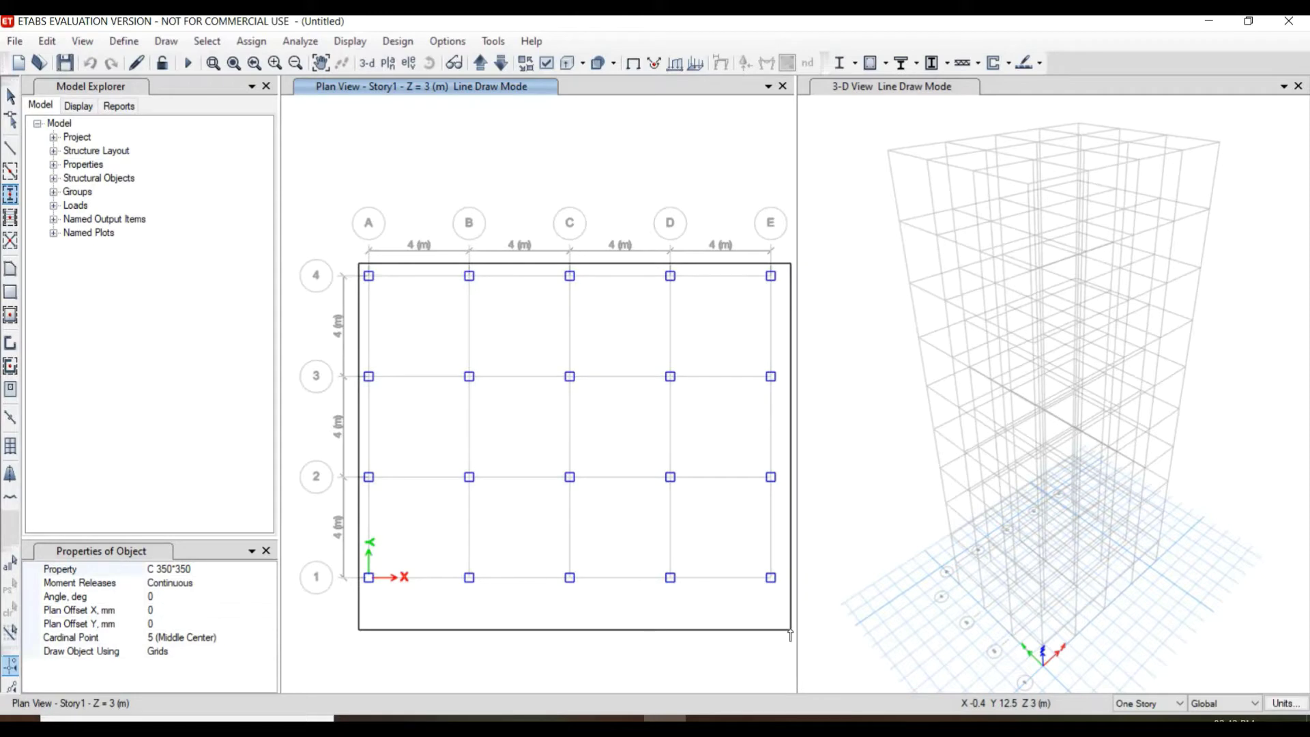
{"action": "left_click_drag", "start_coordinate": [790, 635], "coordinate": [785, 625]}
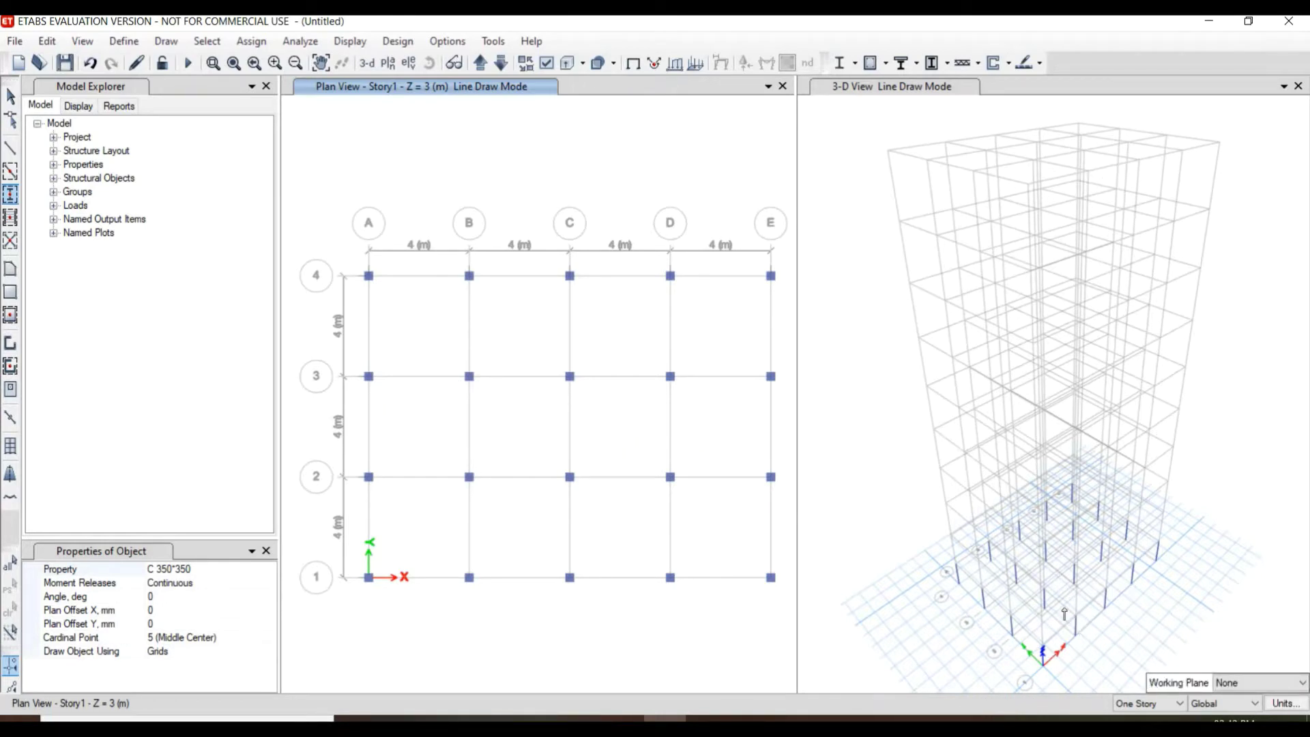
- Set the drawing scope to All Stories and place the C 350*350 columns at all grid intersections
{"action": "left_click", "coordinate": [1144, 702]}
{"action": "left_click", "coordinate": [1145, 702]}
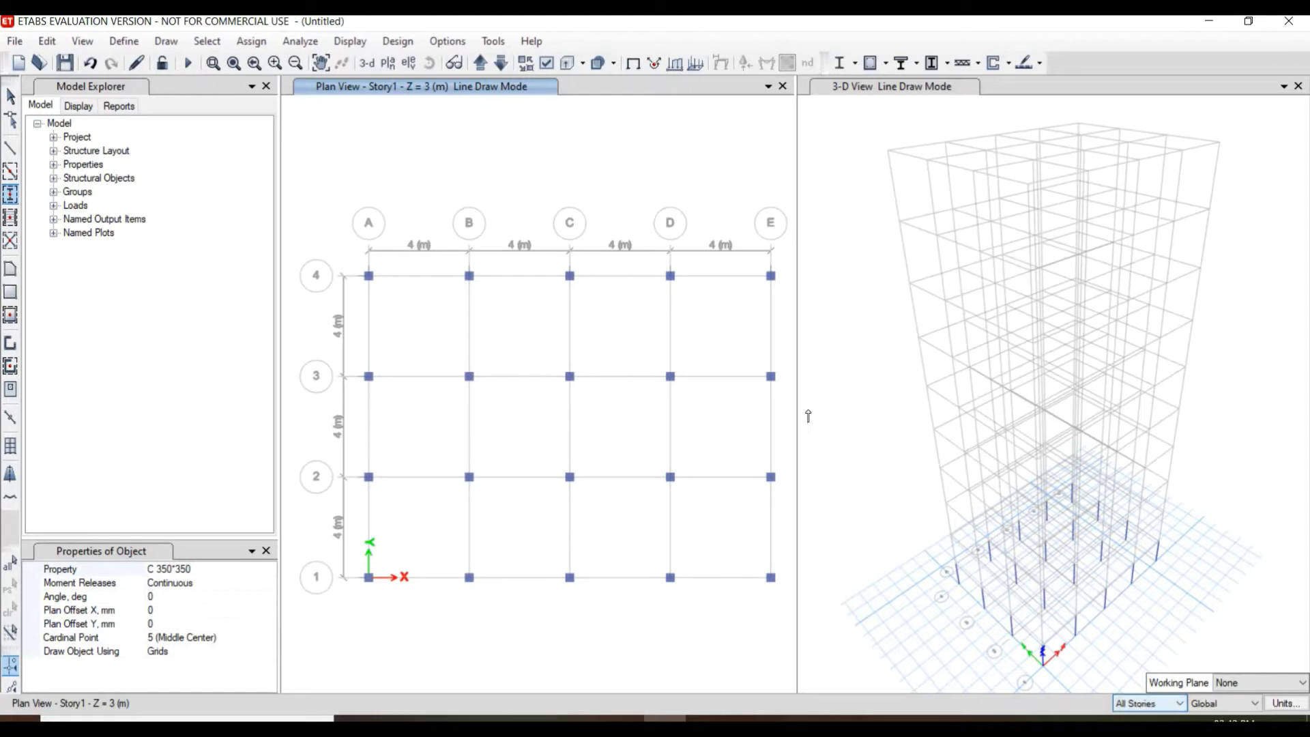
{"action": "left_click_drag", "start_coordinate": [380, 293], "coordinate": [791, 645]}
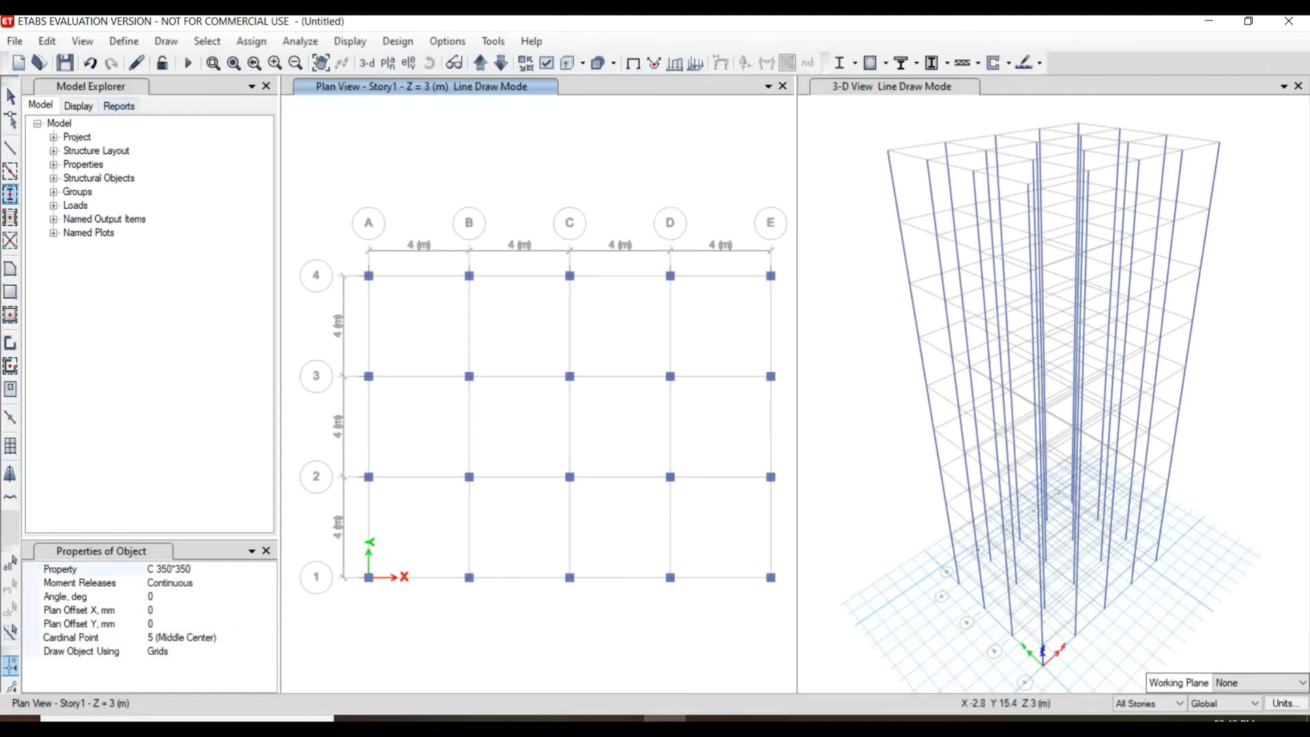
- Quick-draw B 350*350 beams along all grid lines between A–E and 1–4 on all stories
{"action": "left_click", "coordinate": [159, 45]}
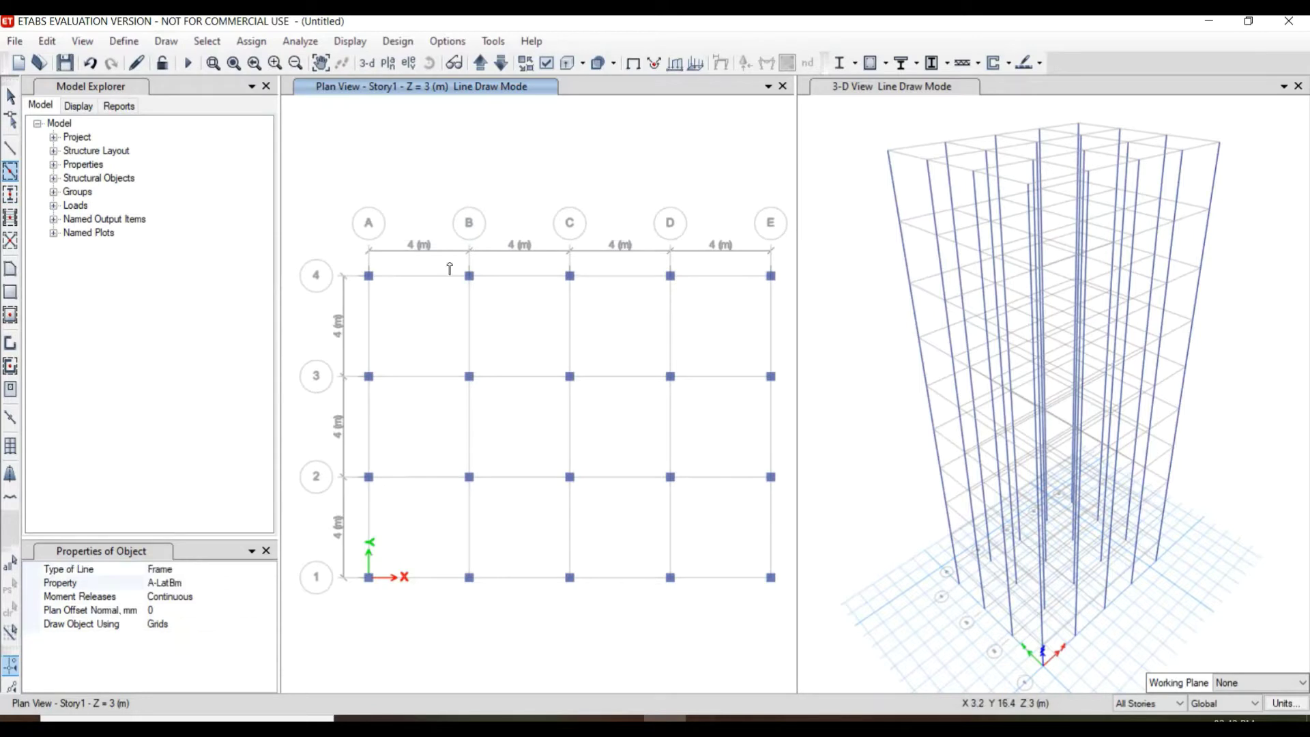
{"action": "left_click", "coordinate": [193, 581]}
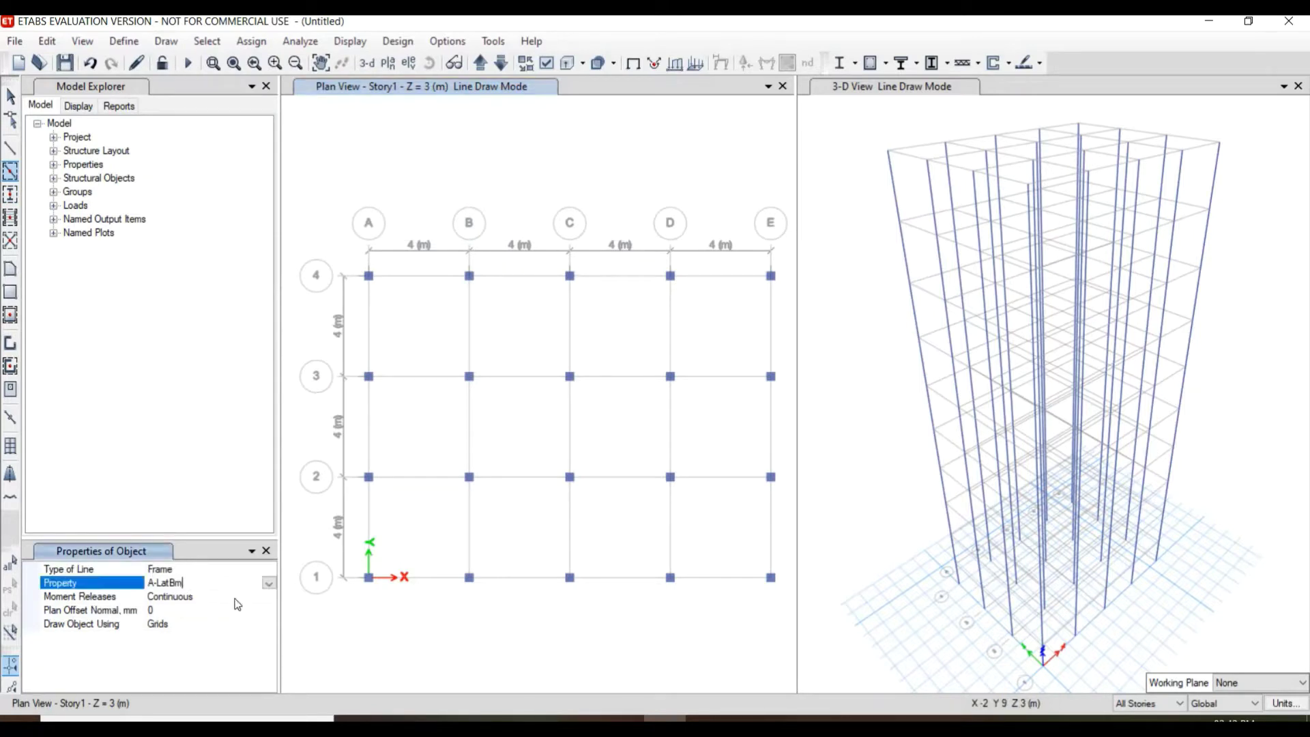
{"action": "left_click", "coordinate": [269, 583]}
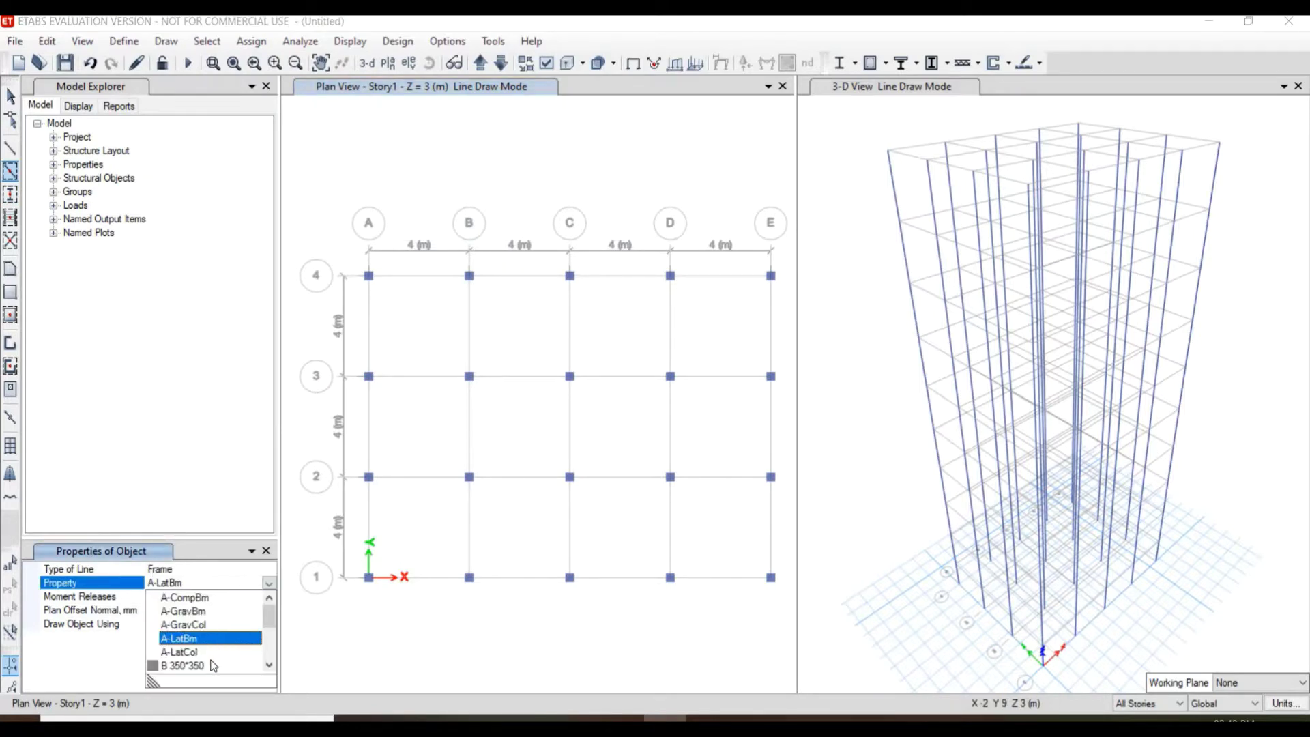
{"action": "left_click", "coordinate": [183, 666]}
{"action": "left_click_drag", "start_coordinate": [353, 262], "coordinate": [804, 642]}
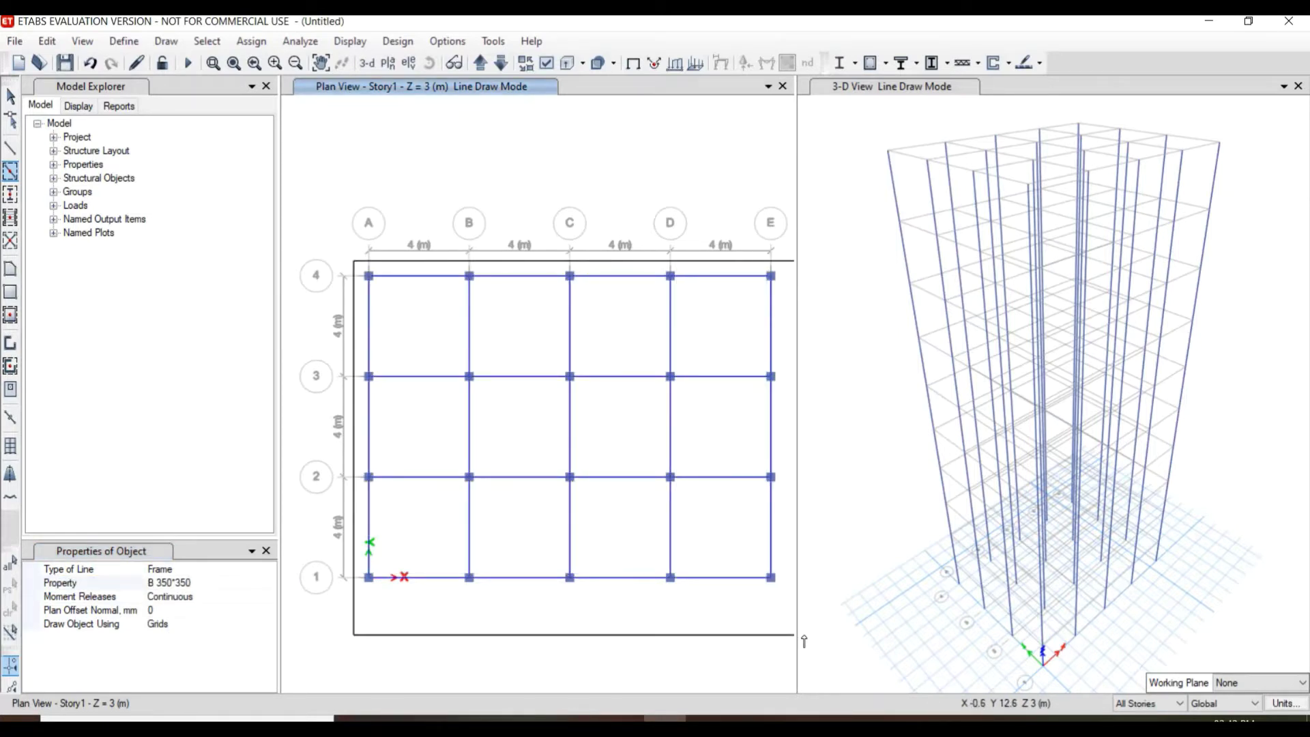
{"action": "left_click_drag", "start_coordinate": [803, 639], "coordinate": [803, 639]}
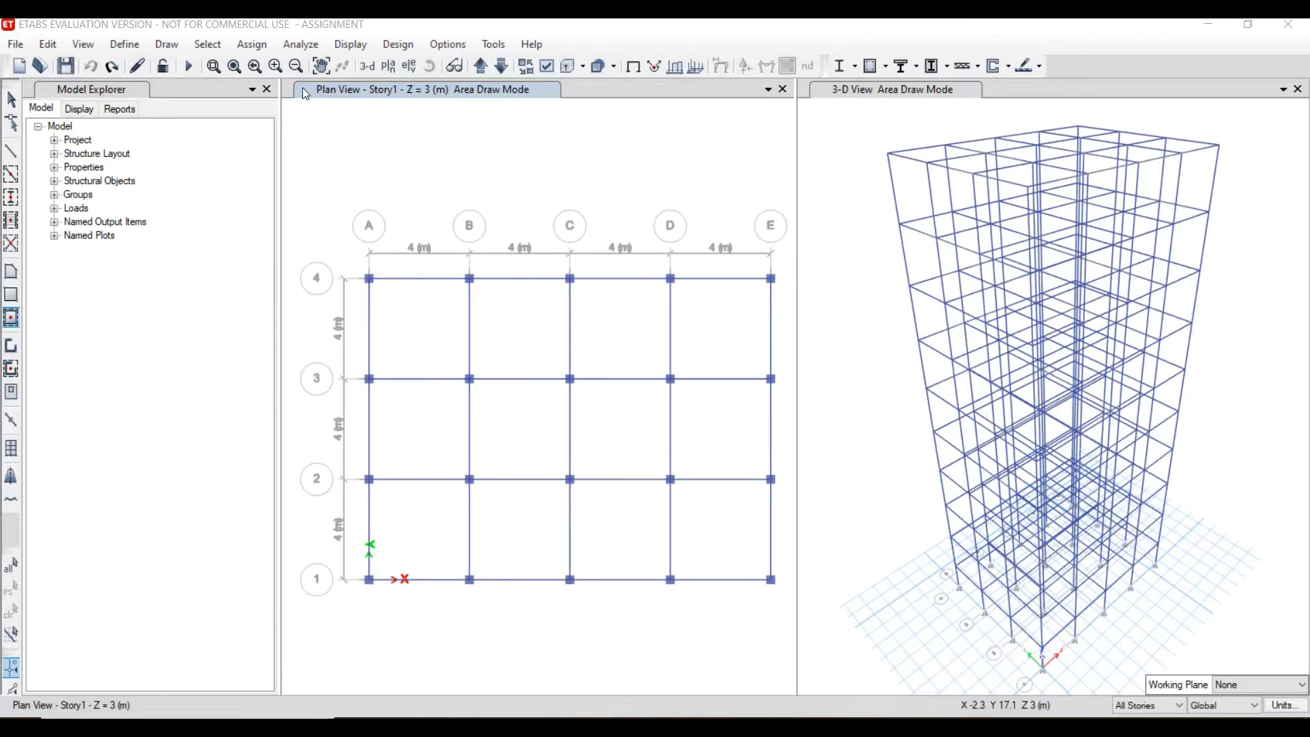
- Quick-draw Slab 150 floor panels in every grid bay on all stories
{"action": "left_click", "coordinate": [170, 48]}
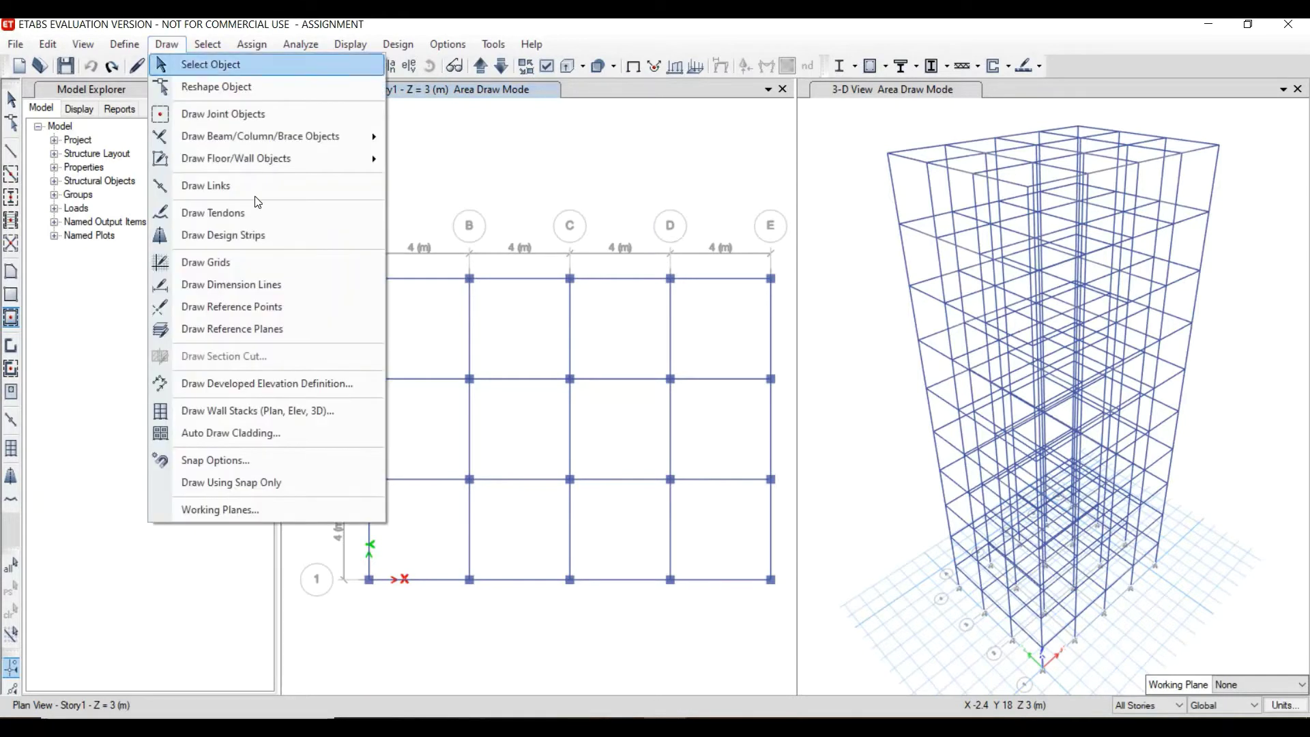
{"action": "mouse_move", "coordinate": [313, 164]}
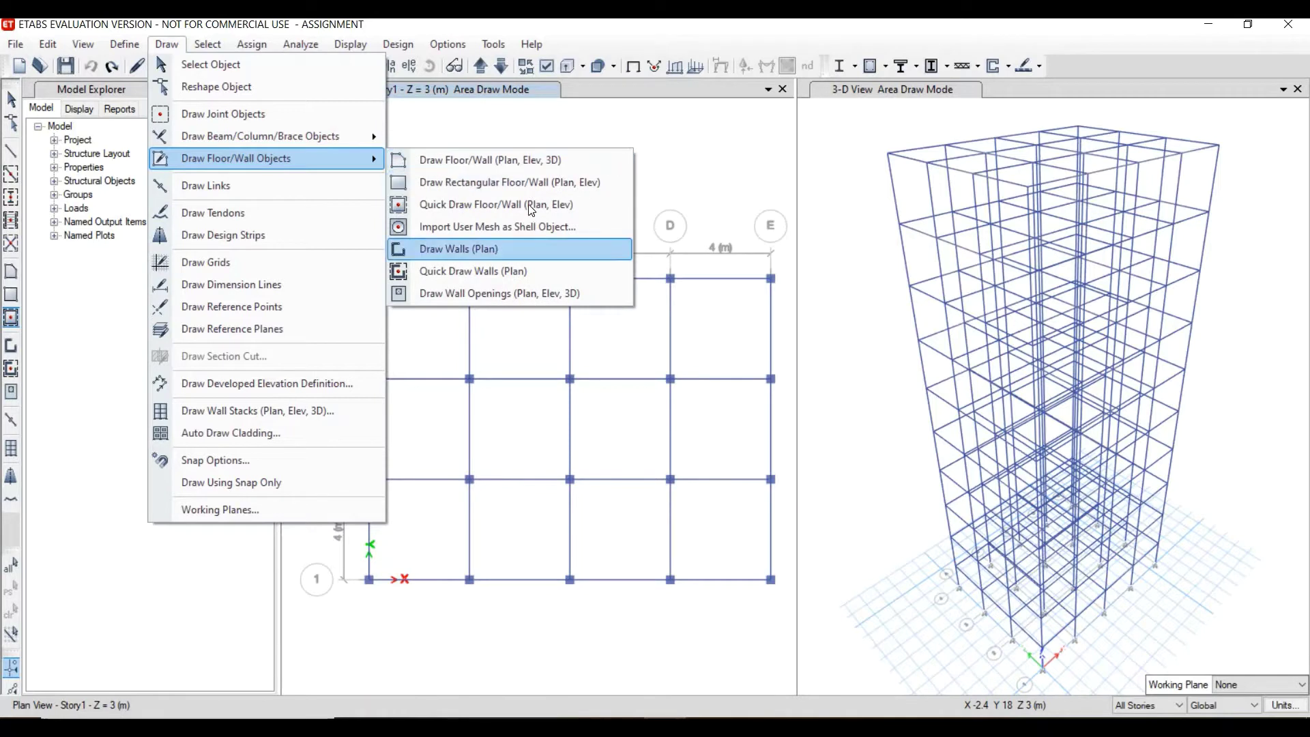
{"action": "left_click", "coordinate": [530, 206]}
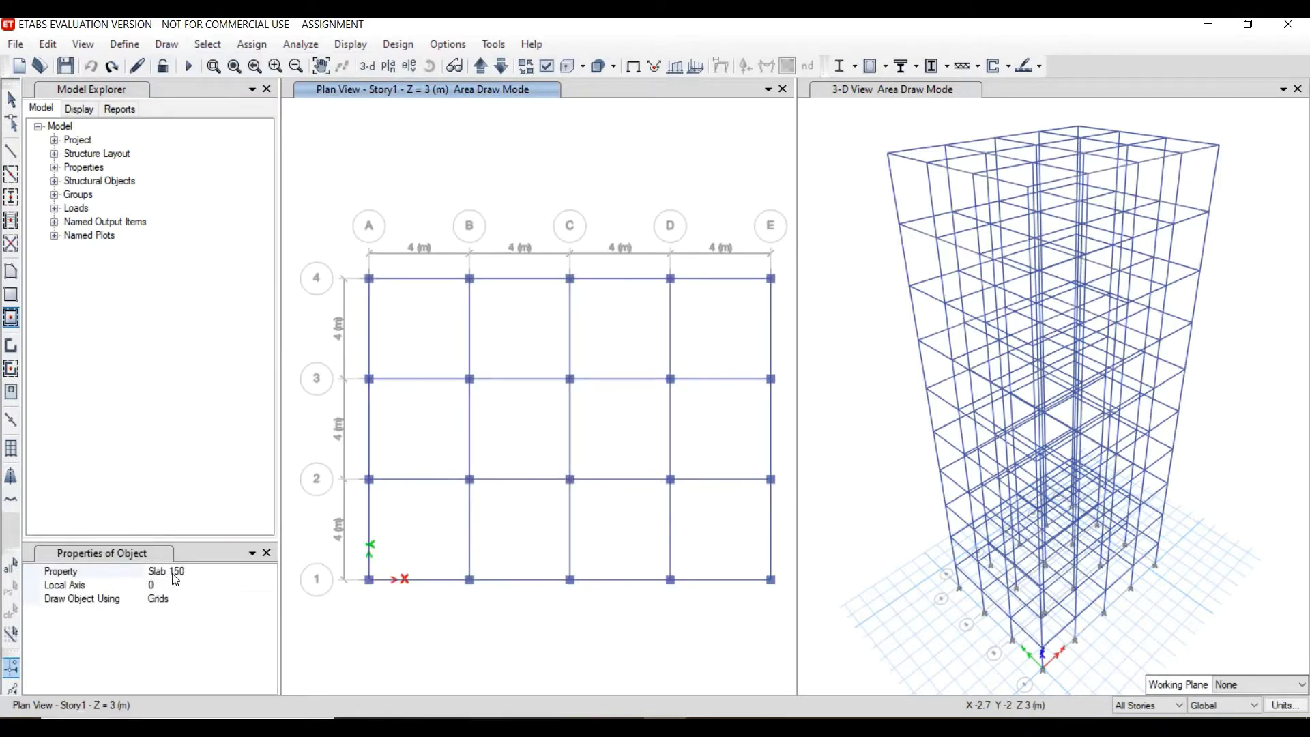
{"action": "left_click", "coordinate": [172, 572]}
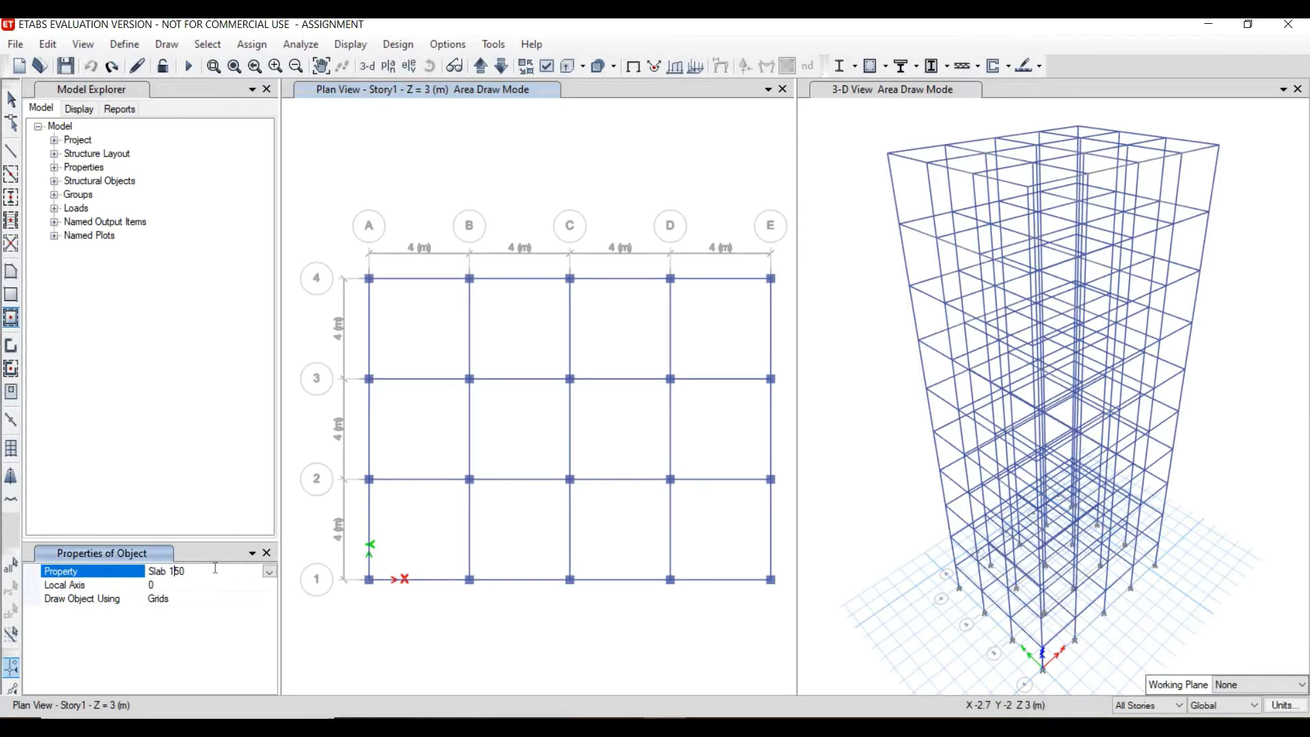
{"action": "left_click", "coordinate": [271, 572]}
{"action": "left_click", "coordinate": [270, 572]}
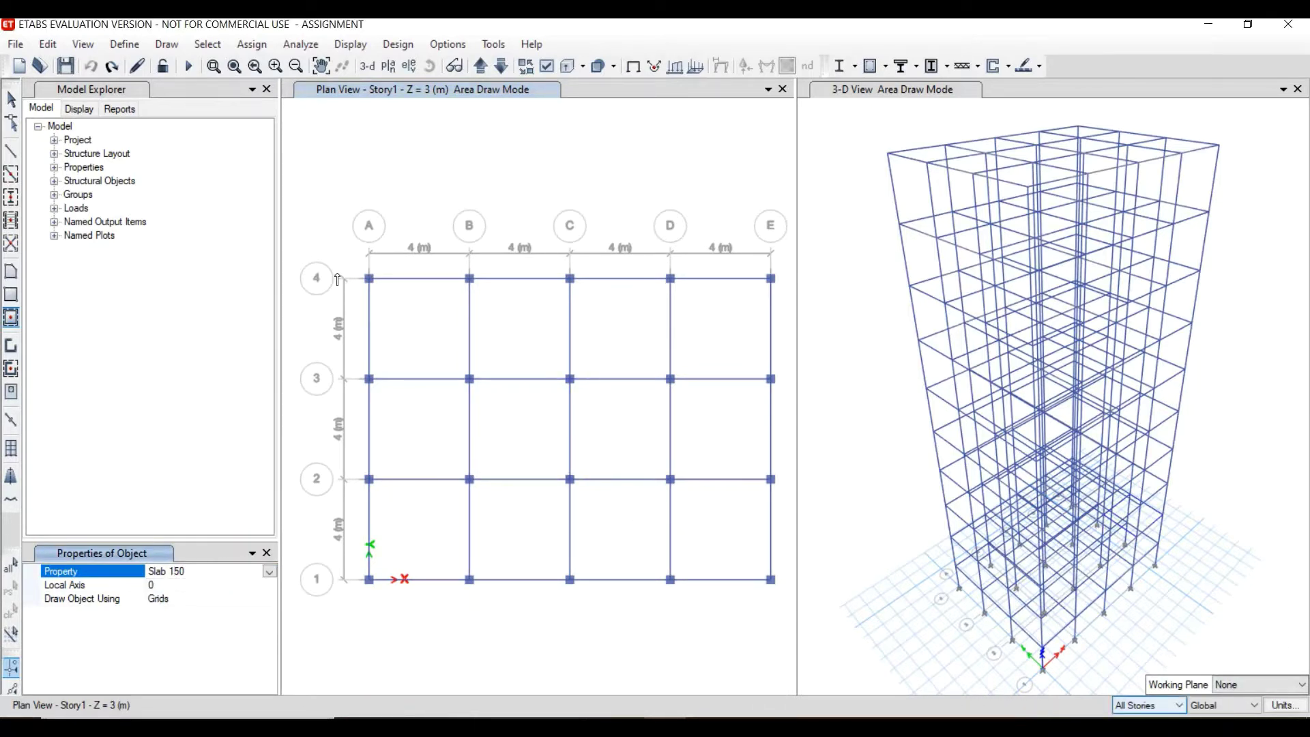
{"action": "left_click_drag", "start_coordinate": [358, 272], "coordinate": [801, 649]}
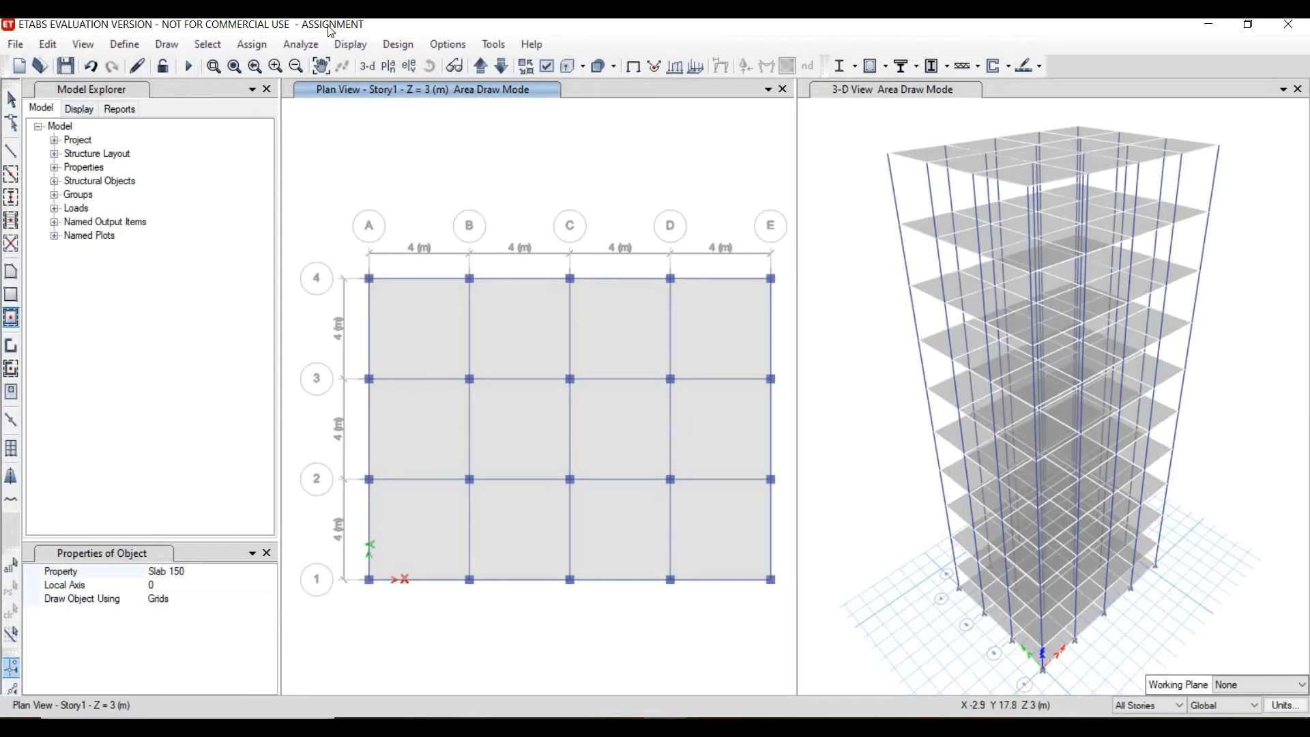
- Auto draw cladding around the building using the floors, and close the object properties
{"action": "left_click", "coordinate": [175, 49]}
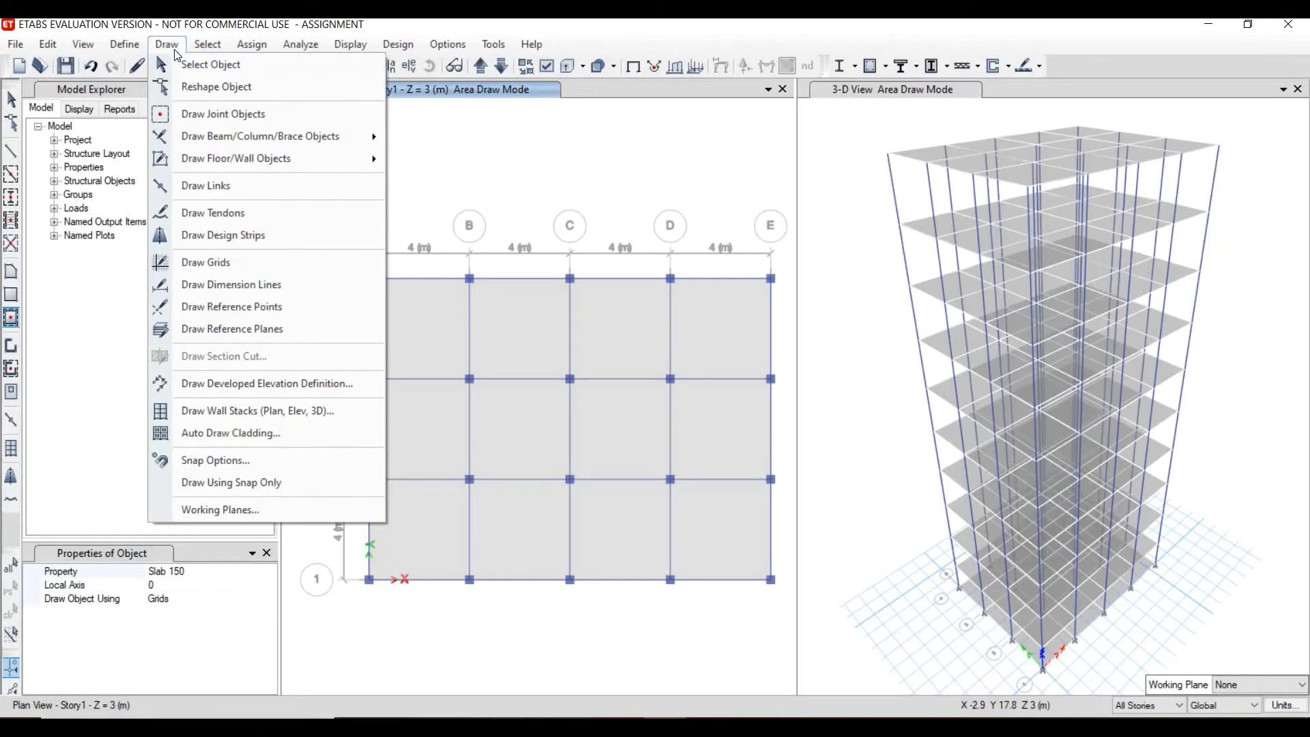
{"action": "left_click", "coordinate": [265, 441]}
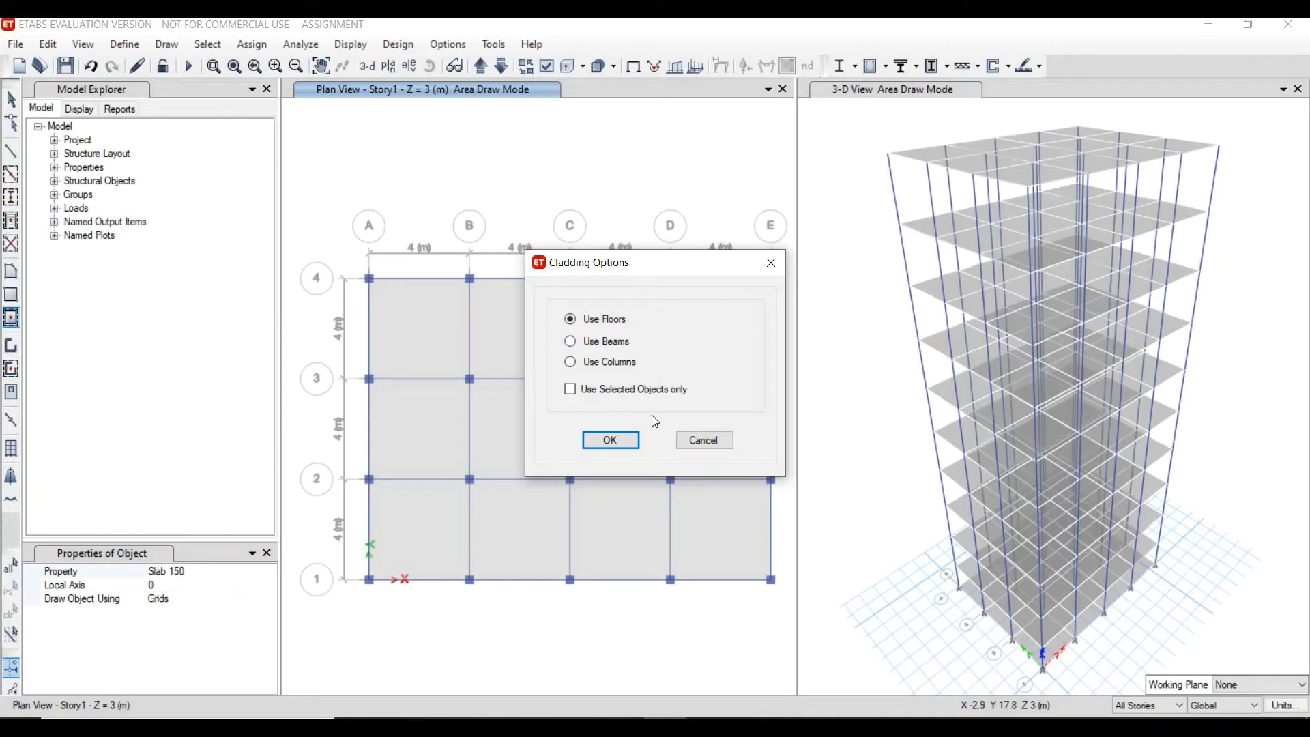
{"action": "left_click", "coordinate": [621, 441]}
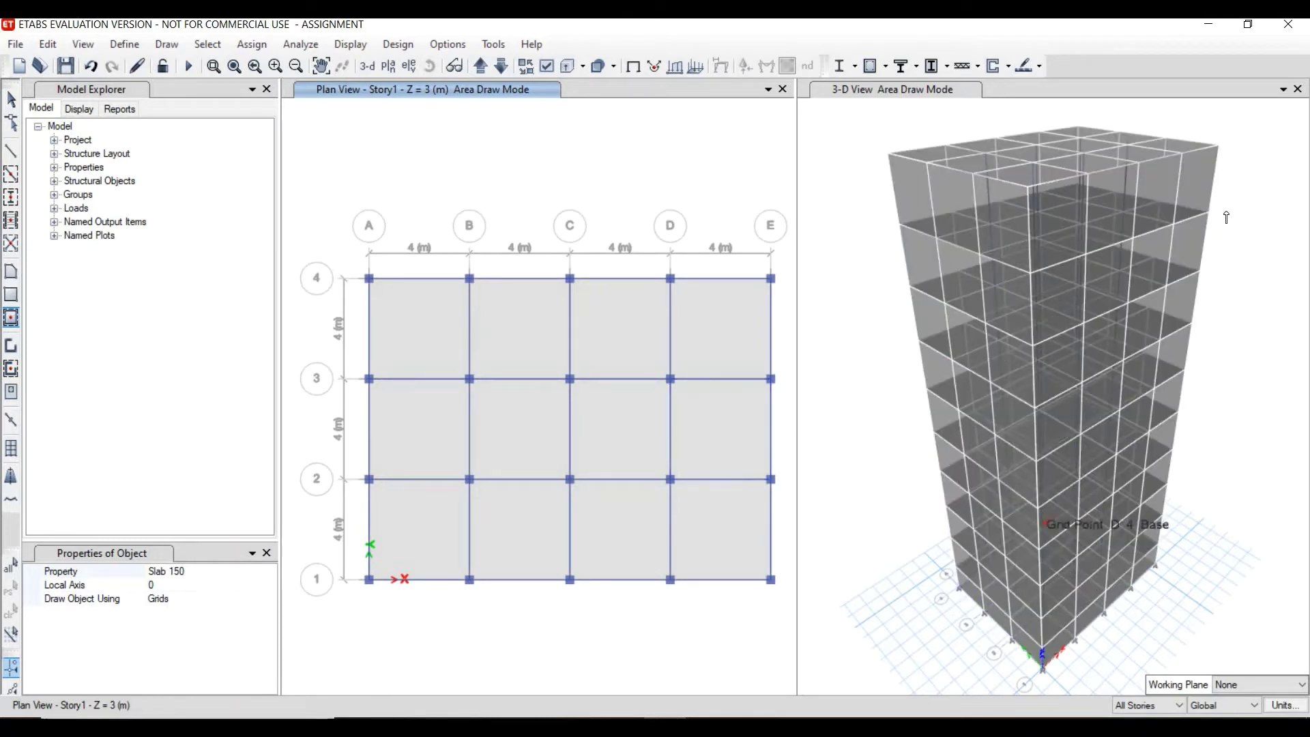
{"action": "left_click", "coordinate": [267, 553]}
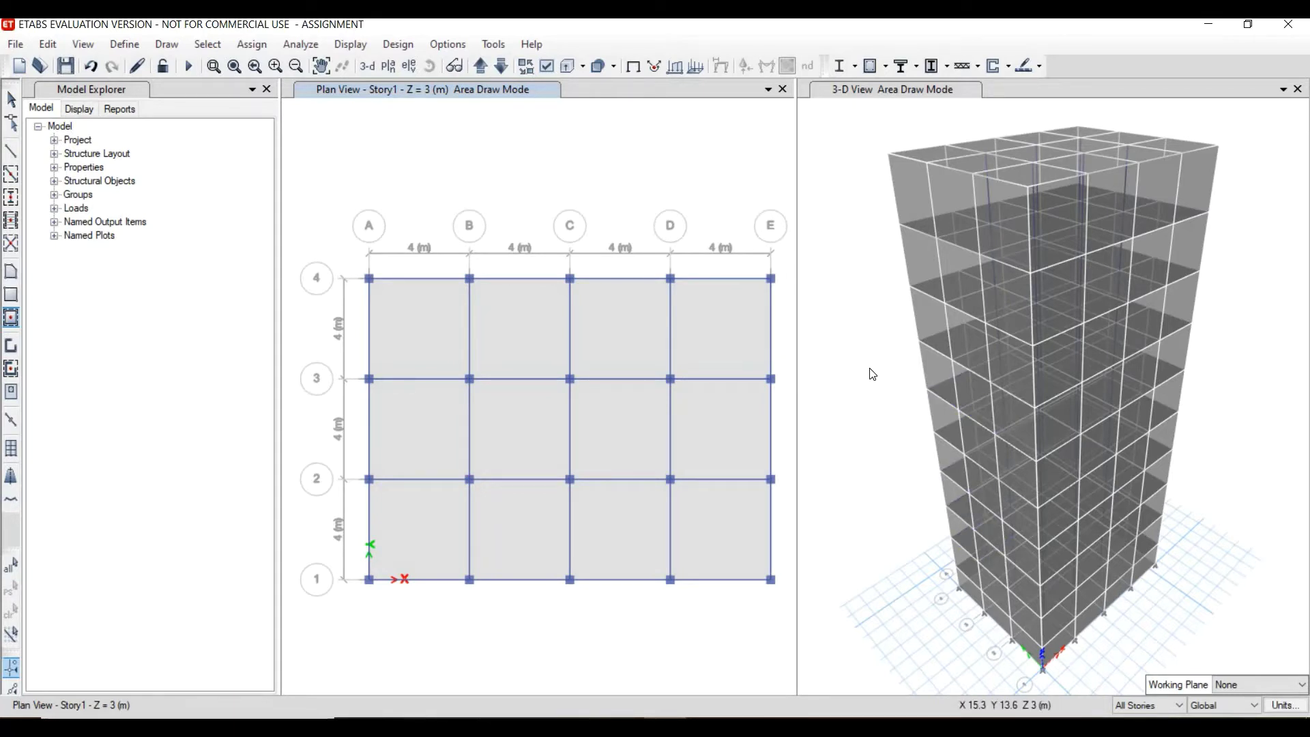
- Show the plan view of the Base level at Z = 0 and leave area drawing mode
{"action": "left_click", "coordinate": [501, 68]}
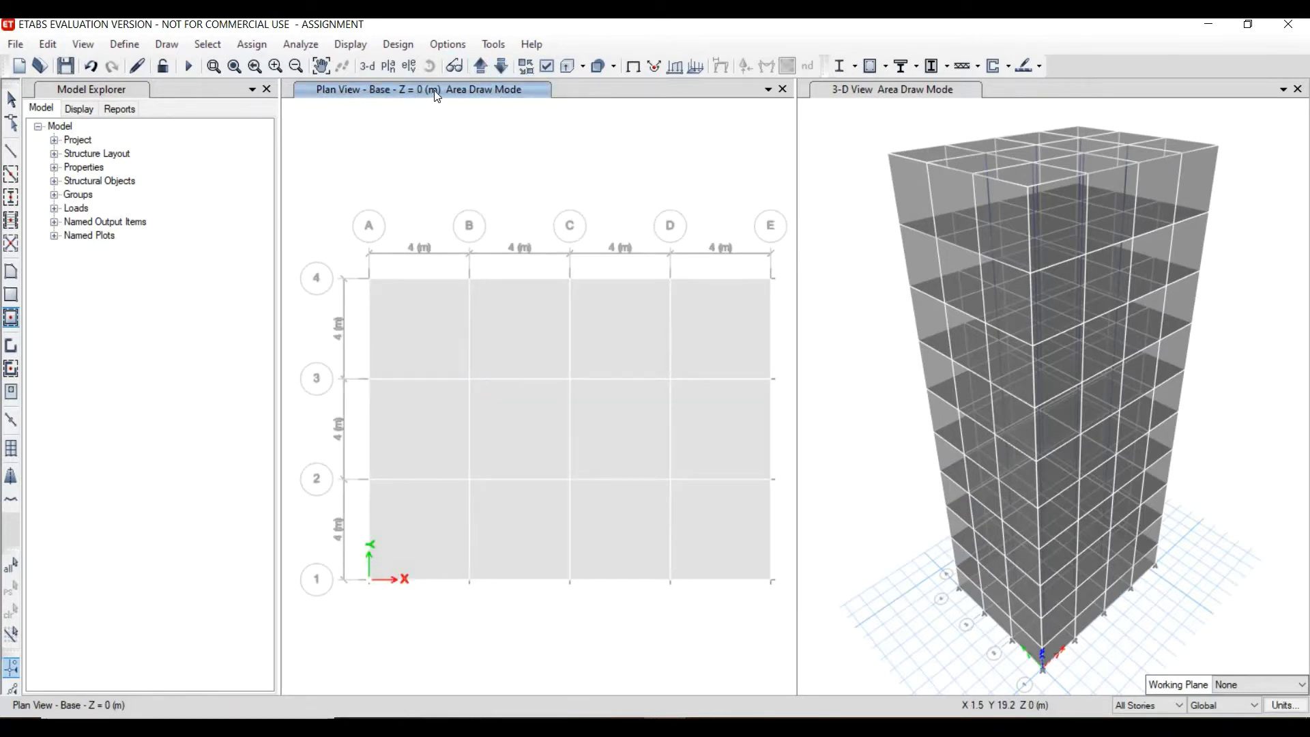
{"action": "left_click", "coordinate": [418, 336]}
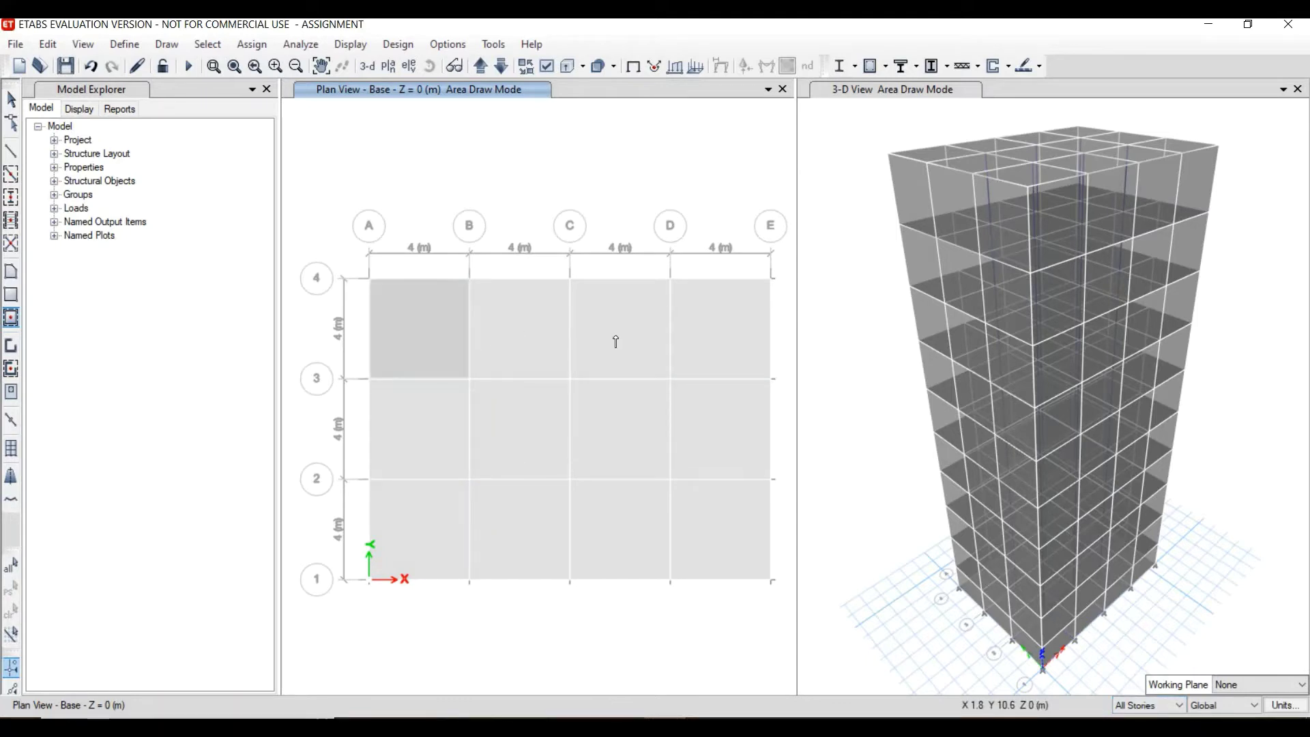
{"action": "key", "text": "Escape"}
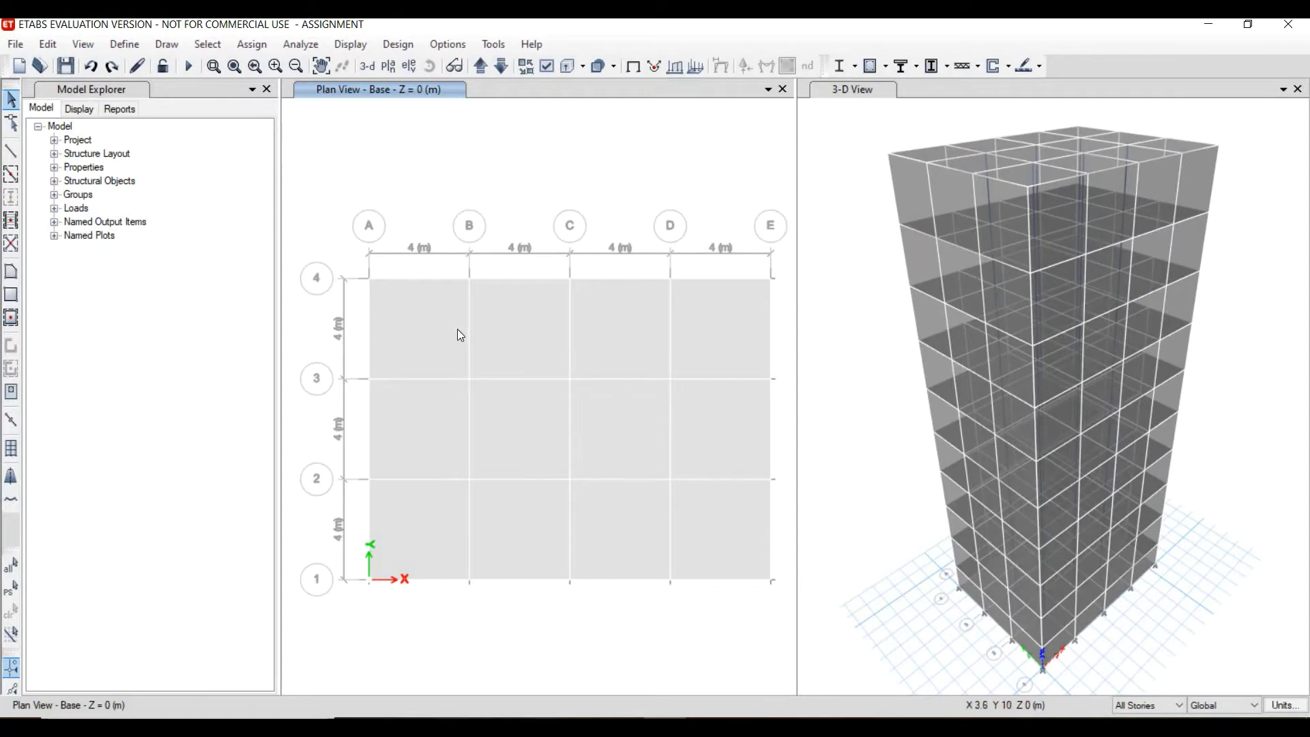
- Select the slab panels in all twelve bays of the Base plan, with All Stories active
{"action": "left_click", "coordinate": [506, 338]}
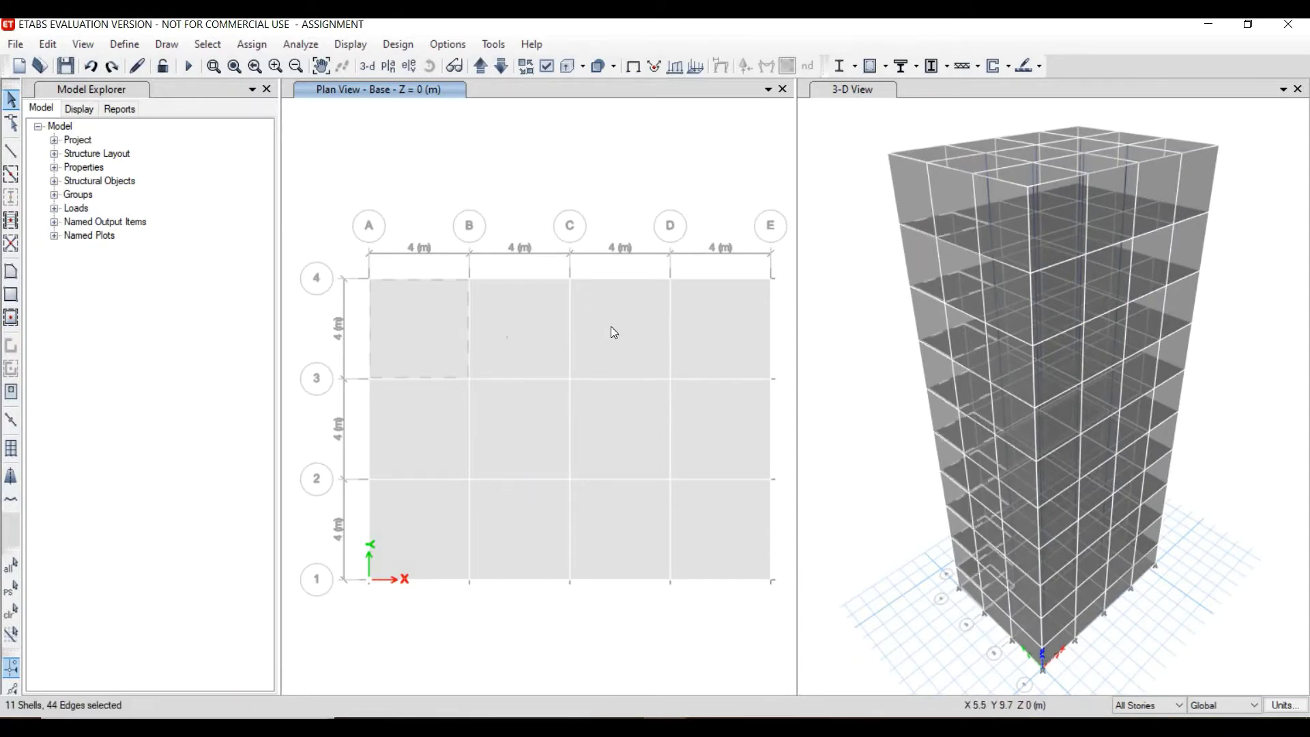
{"action": "left_click", "coordinate": [611, 329]}
{"action": "left_click", "coordinate": [718, 337]}
{"action": "left_click", "coordinate": [629, 457]}
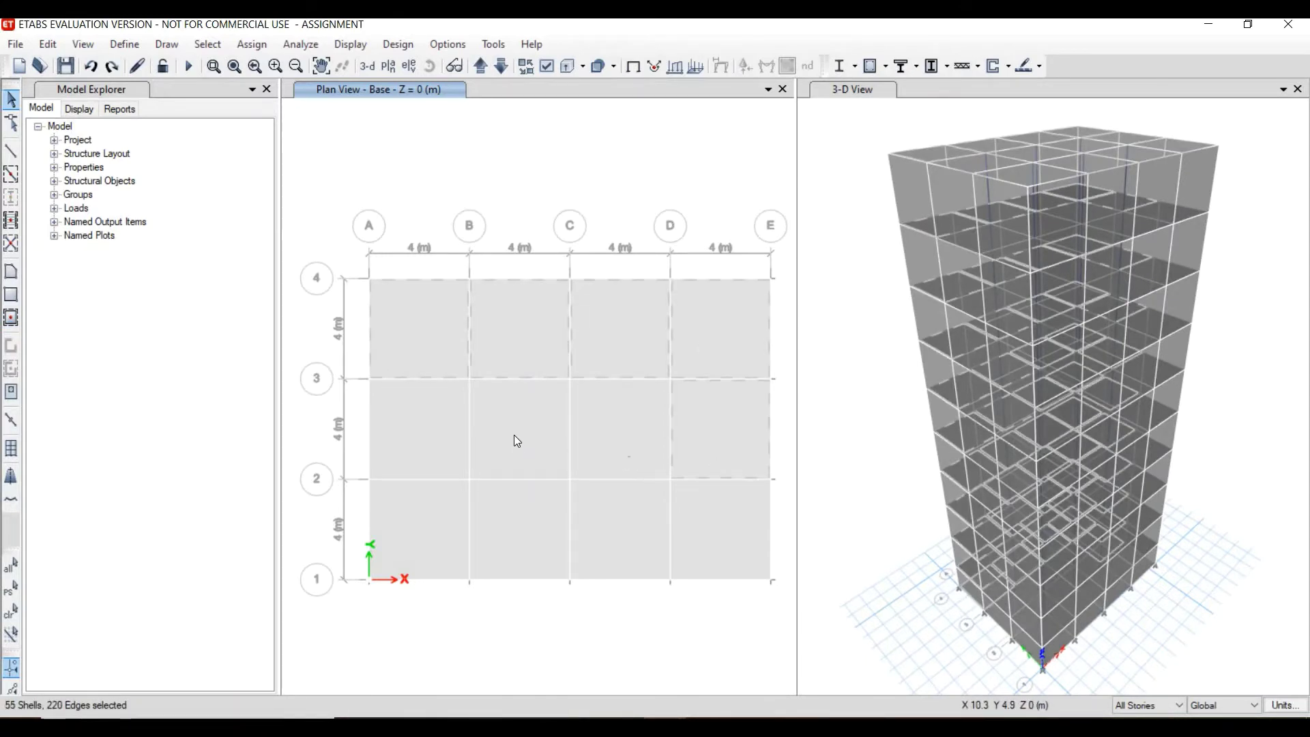
{"action": "left_click", "coordinate": [408, 412]}
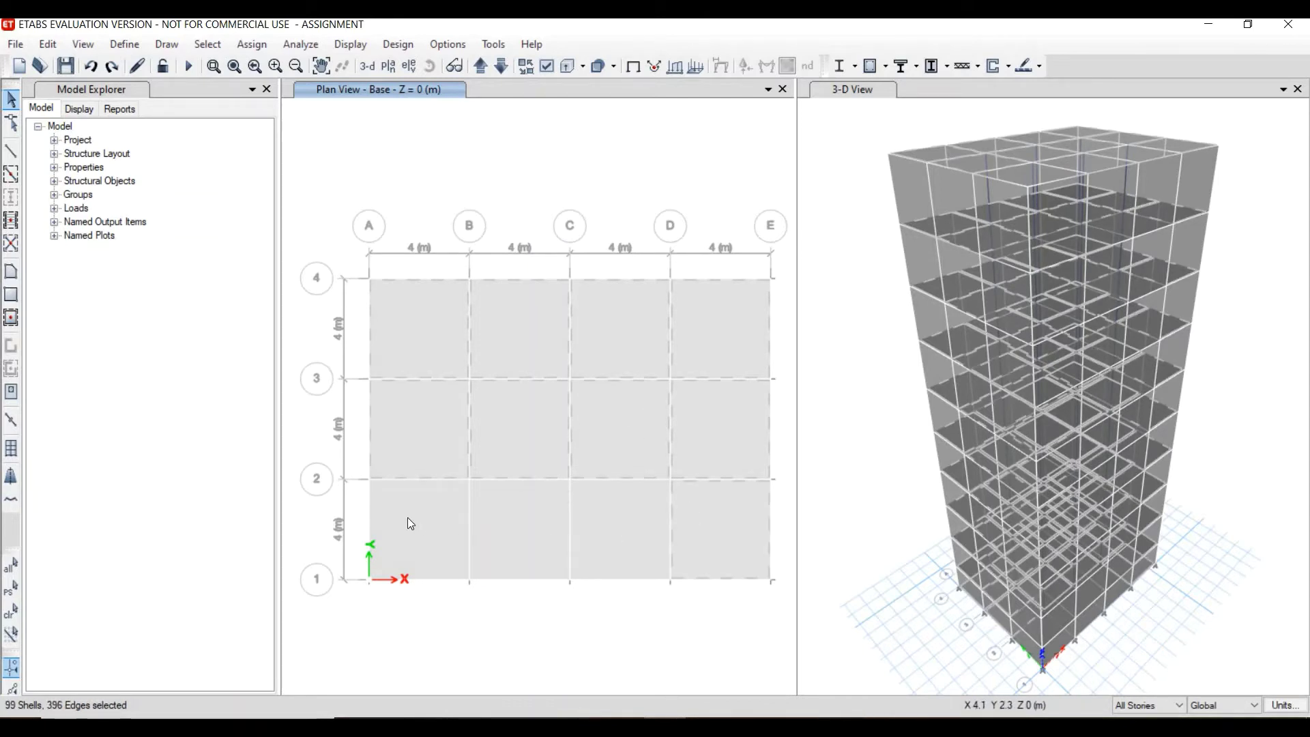
{"action": "left_click", "coordinate": [508, 534]}
{"action": "left_click", "coordinate": [624, 528]}
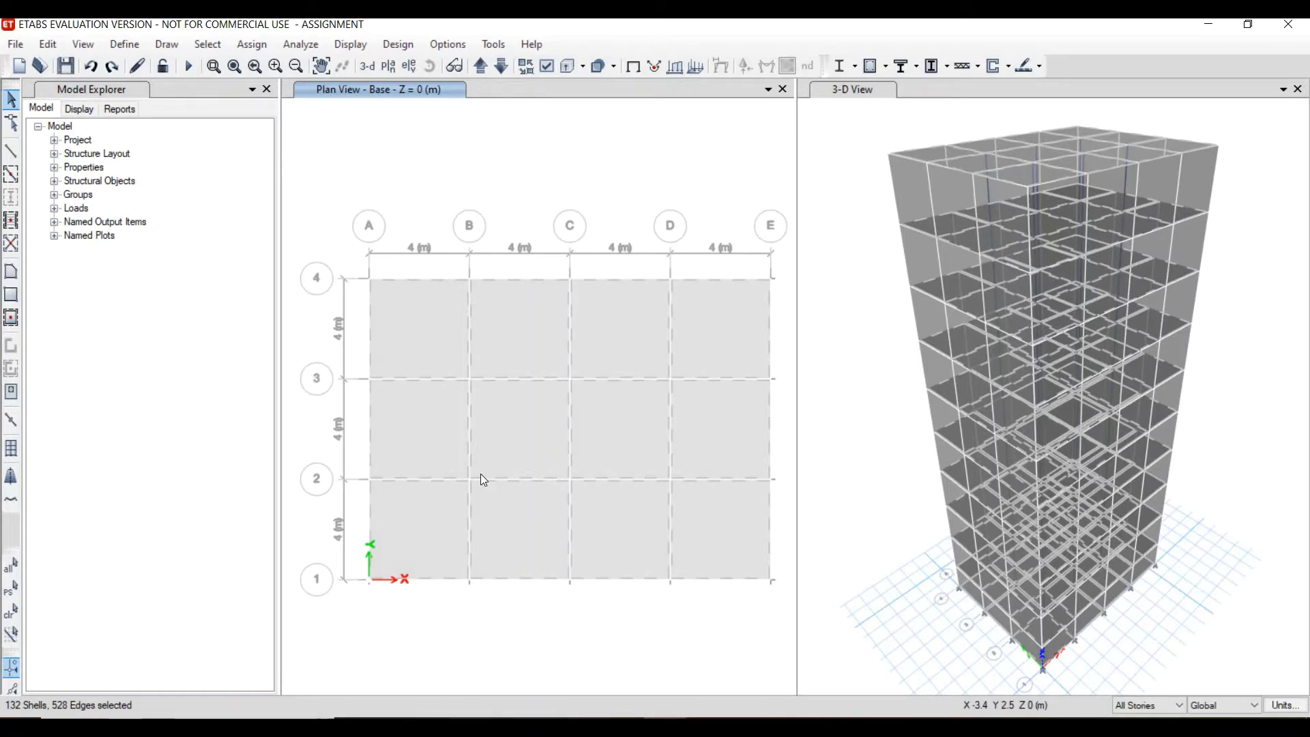
- Deselect the slab panels in all twelve bays of the Base plan, with All Stories active
{"action": "left_click", "coordinate": [440, 335]}
{"action": "left_click", "coordinate": [527, 334]}
{"action": "left_click", "coordinate": [628, 343]}
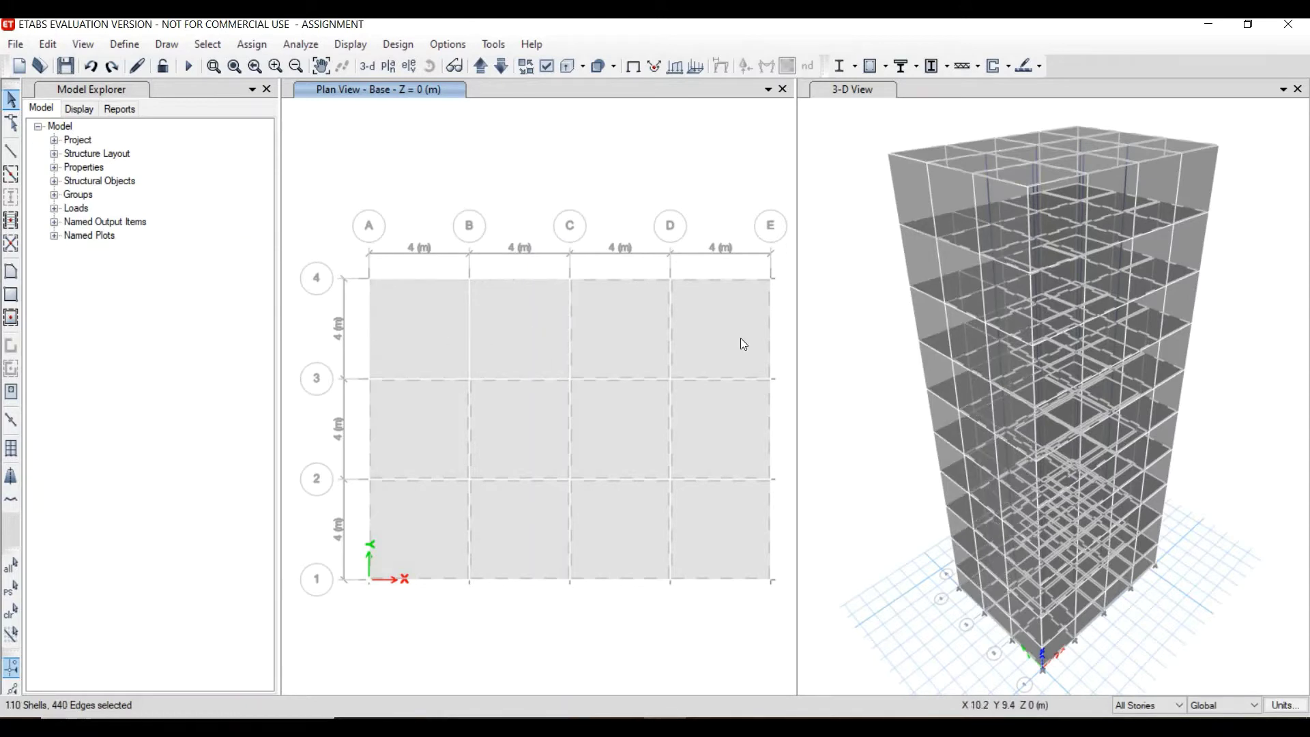
{"action": "left_click", "coordinate": [730, 433]}
{"action": "left_click", "coordinate": [597, 431]}
{"action": "left_click", "coordinate": [506, 421]}
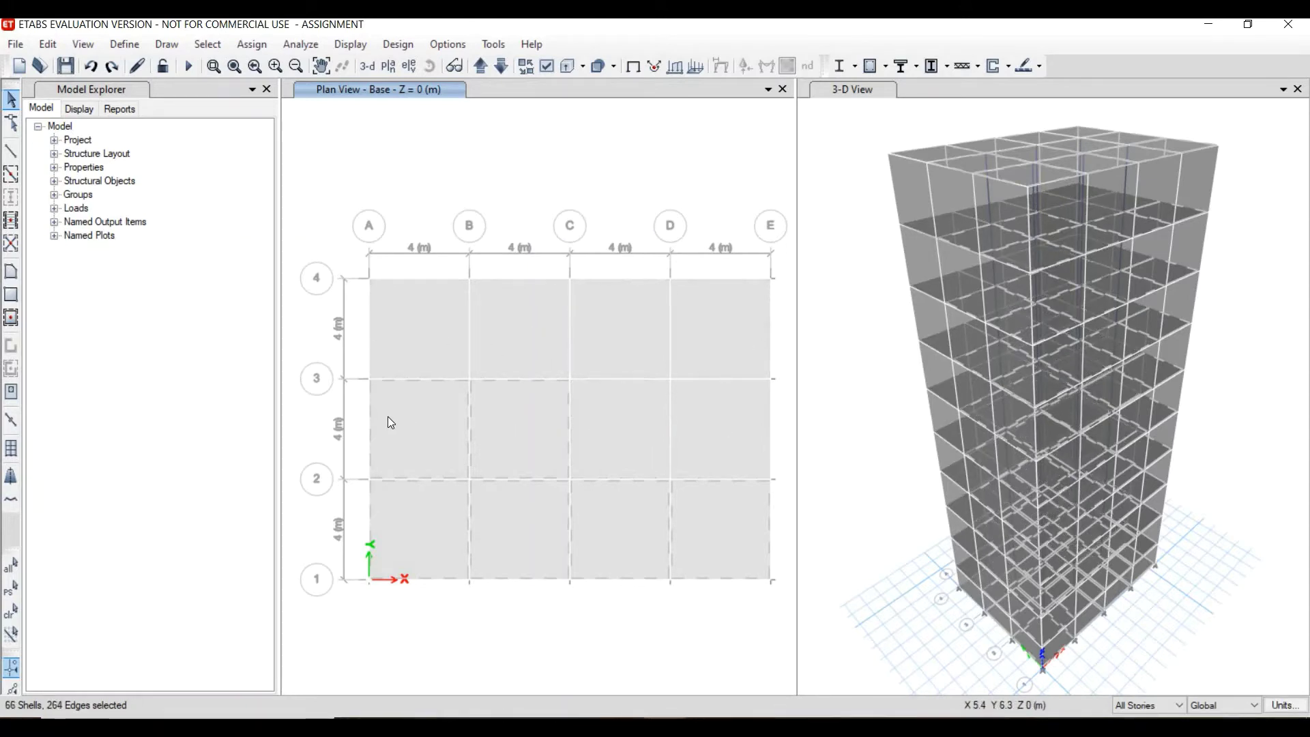
{"action": "left_click", "coordinate": [426, 445]}
{"action": "left_click", "coordinate": [416, 515]}
{"action": "left_click", "coordinate": [530, 521]}
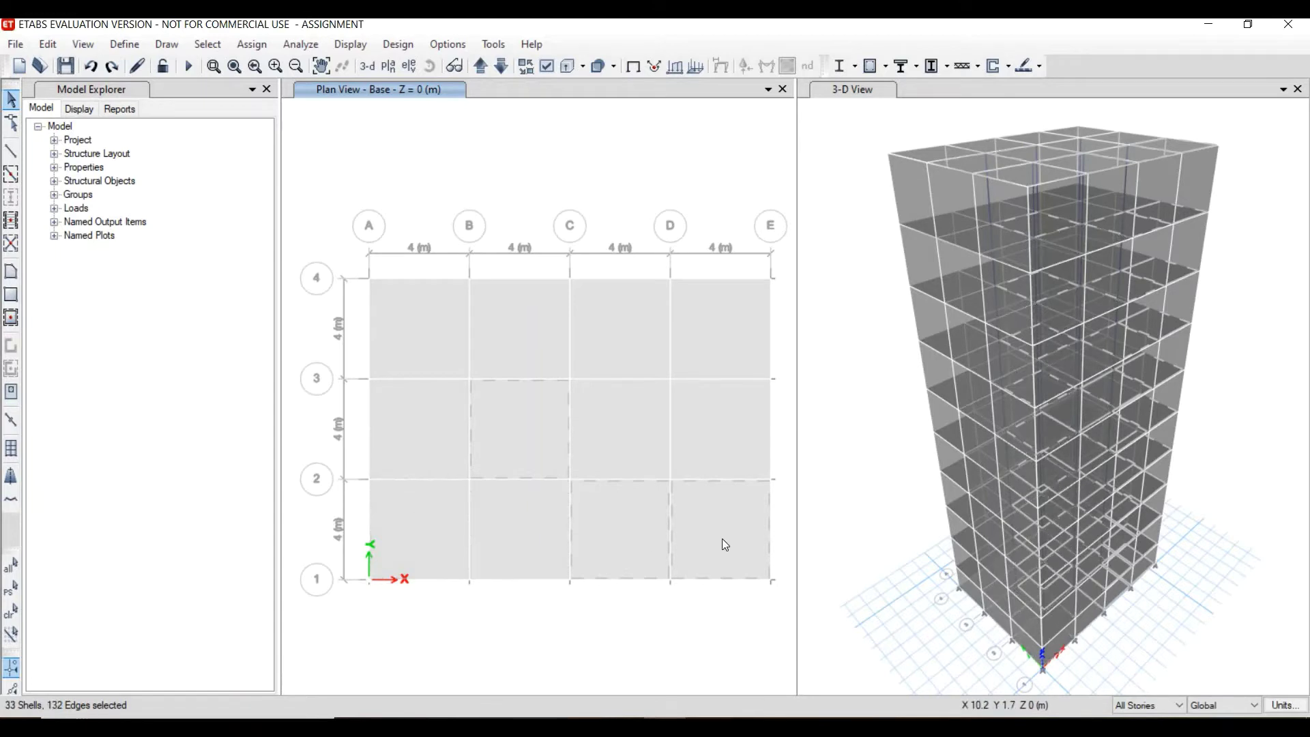
{"action": "left_click", "coordinate": [722, 538]}
{"action": "left_click", "coordinate": [502, 437]}
{"action": "left_click", "coordinate": [653, 558]}
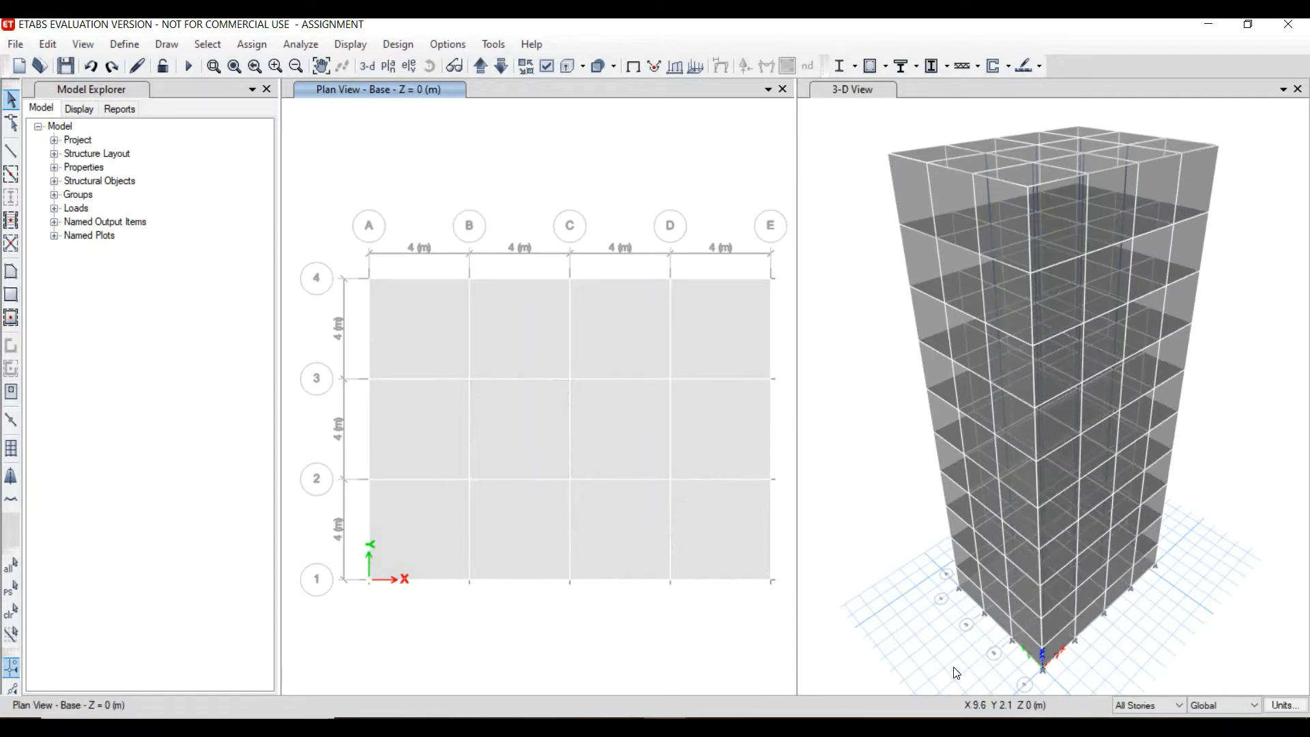
- Limit the selection scope to One Story and delete the slab panels in all twelve bays of the Base level
{"action": "left_click", "coordinate": [1167, 701]}
{"action": "left_click", "coordinate": [1148, 664]}
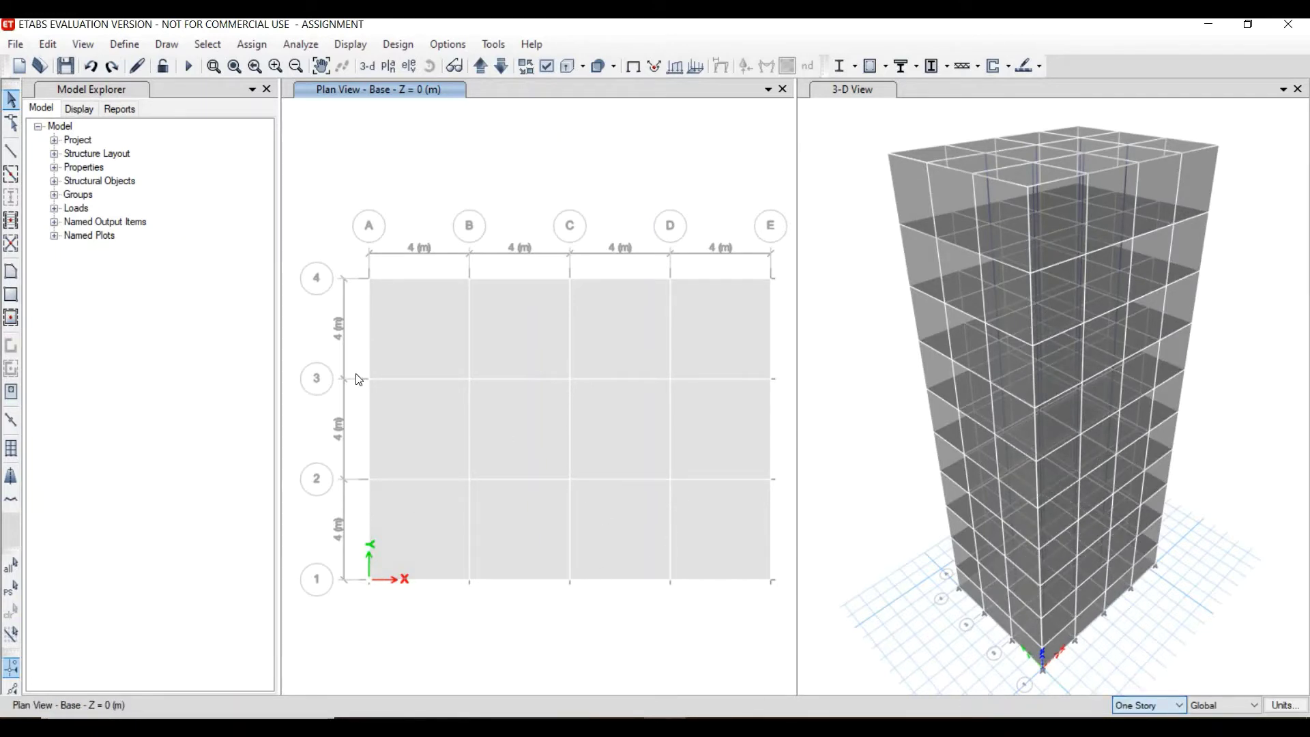
{"action": "left_click", "coordinate": [416, 334]}
{"action": "left_click", "coordinate": [546, 334]}
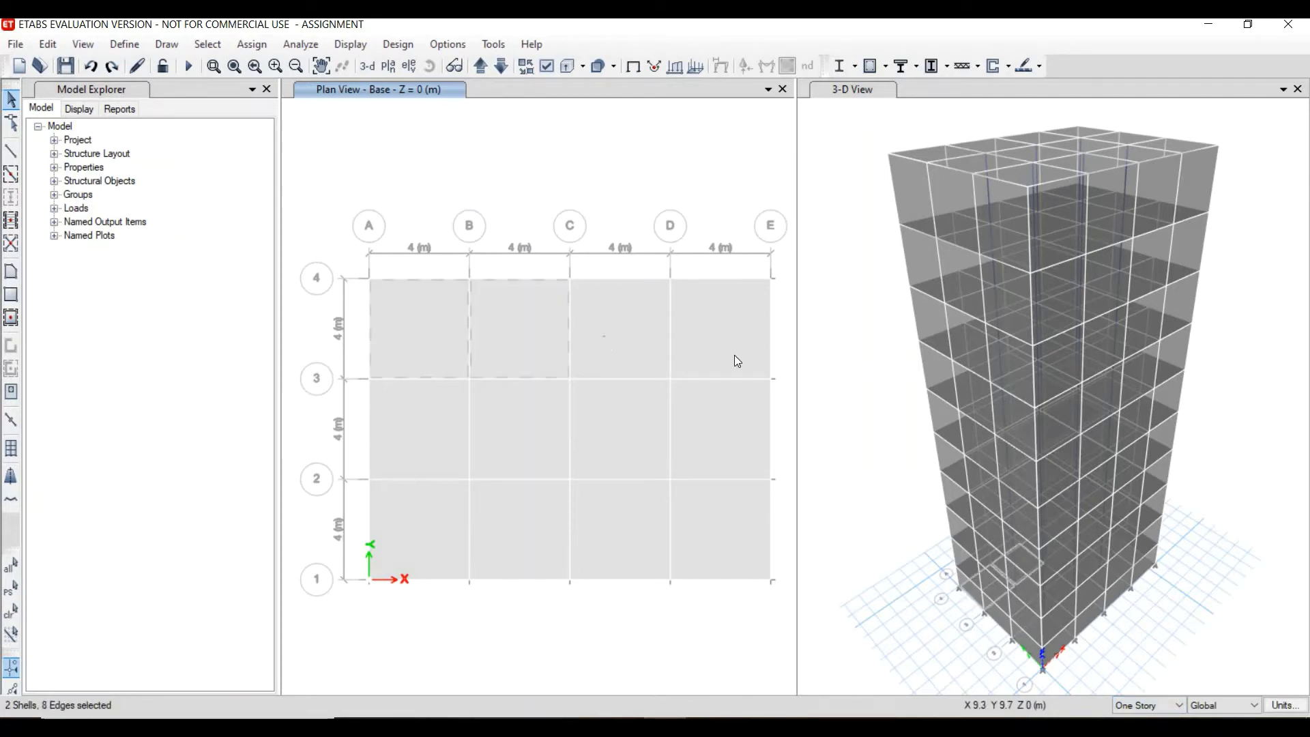
{"action": "left_click_drag", "start_coordinate": [737, 361], "coordinate": [649, 445]}
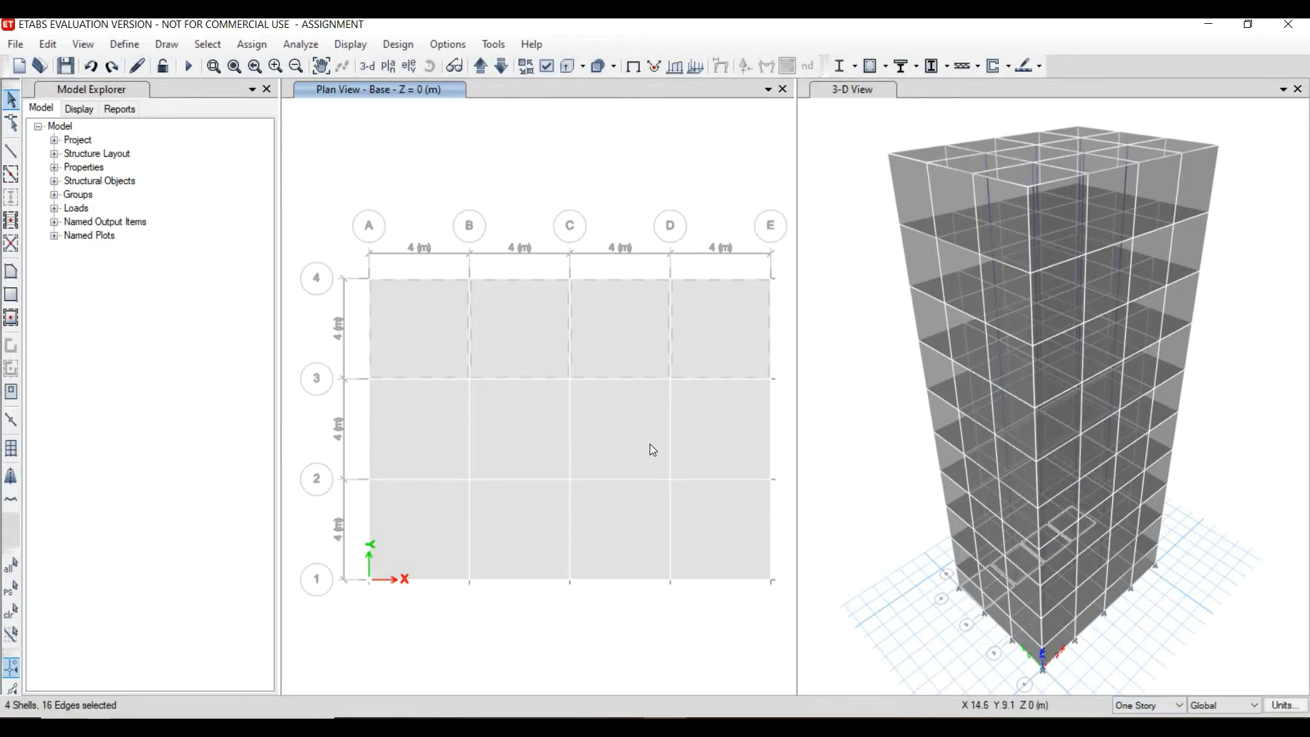
{"action": "left_click", "coordinate": [438, 532]}
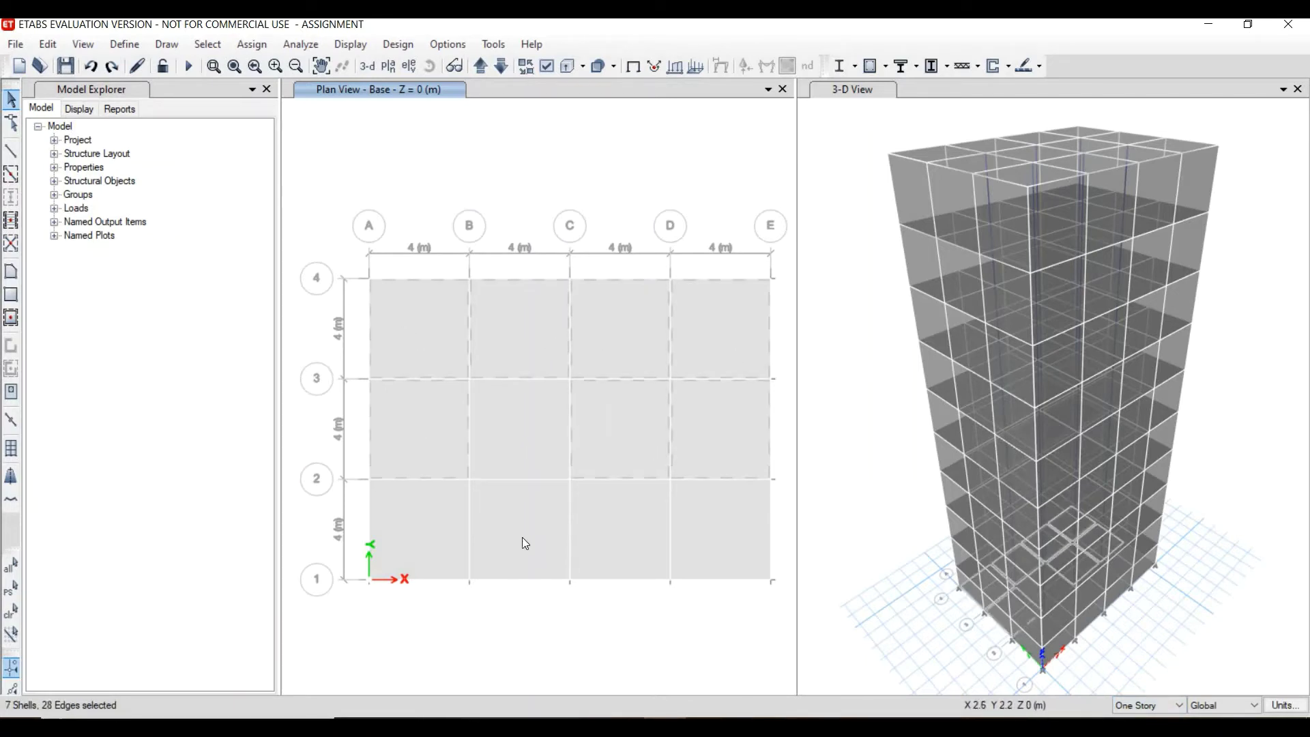
{"action": "left_click", "coordinate": [614, 518]}
{"action": "left_click", "coordinate": [740, 533]}
{"action": "left_click", "coordinate": [556, 567]}
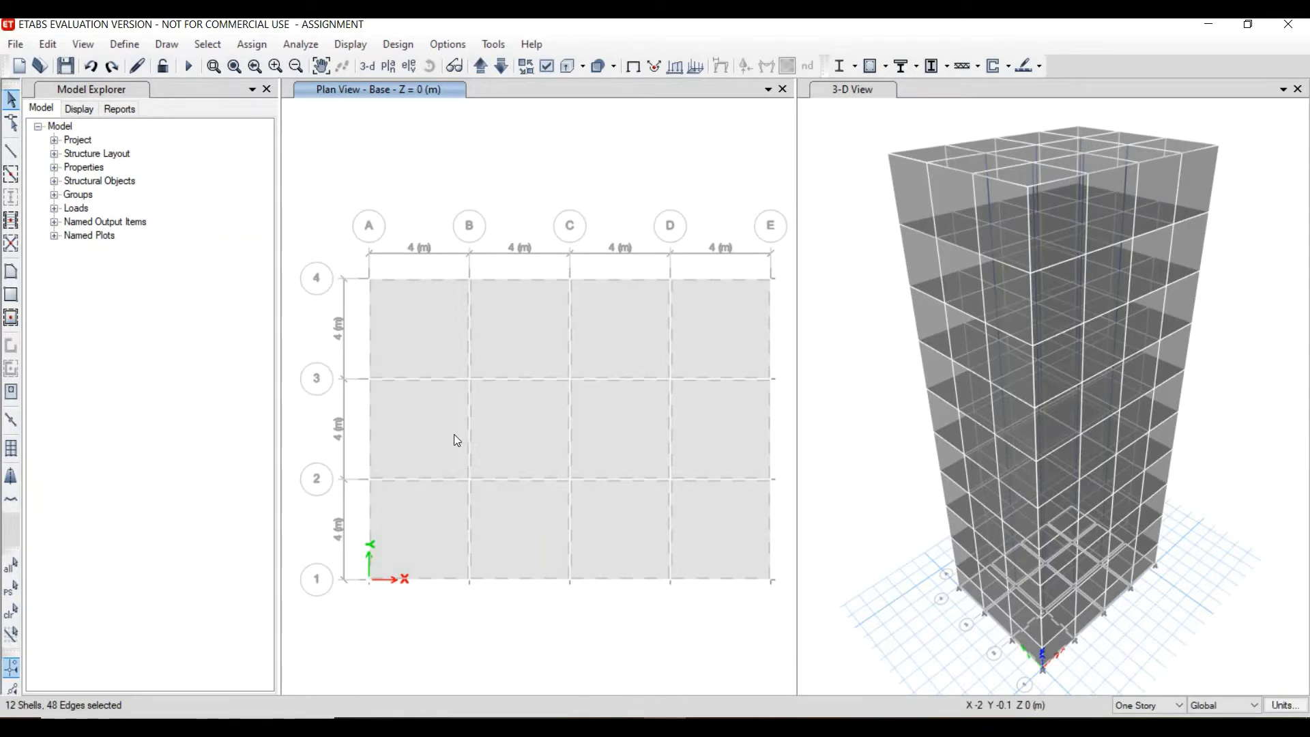
{"action": "key", "text": "Delete"}
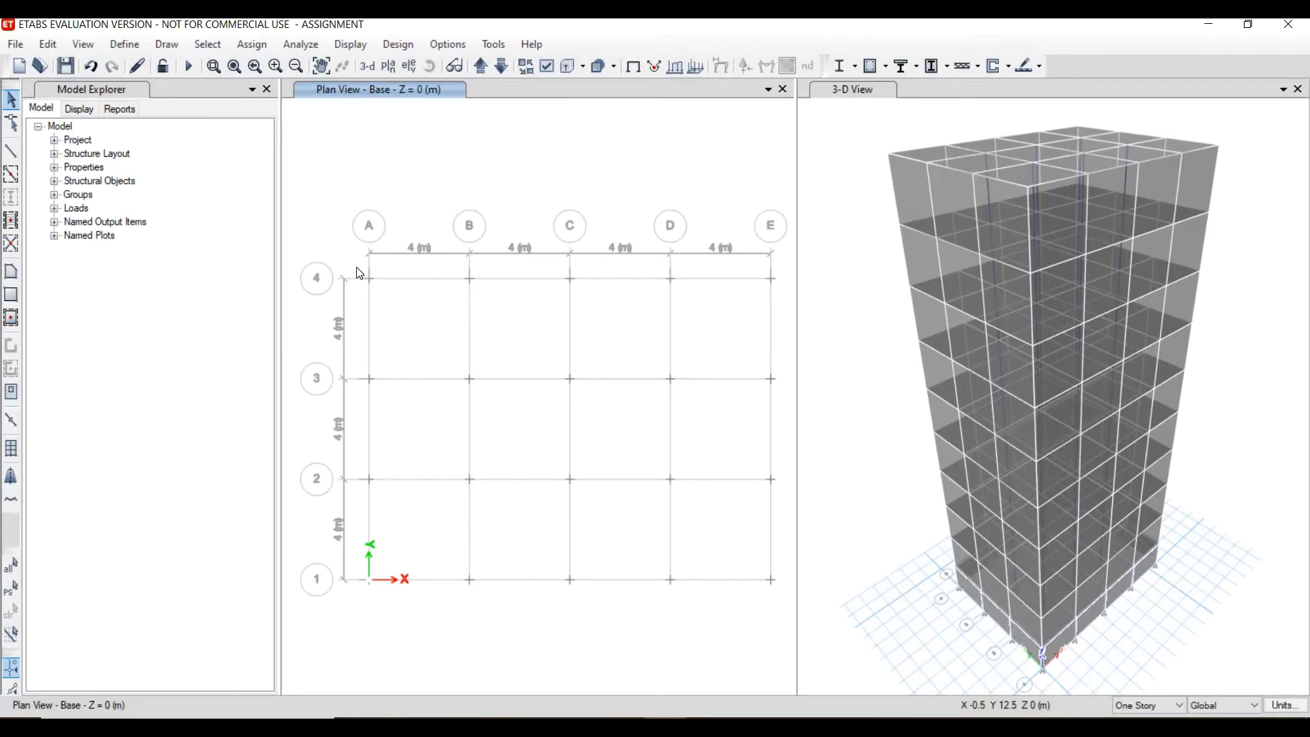
- Assign fixed restraints, with all translations and rotations in X, Y and Z restrained, to all joints at the Base level
{"action": "left_click_drag", "start_coordinate": [357, 266], "coordinate": [790, 621]}
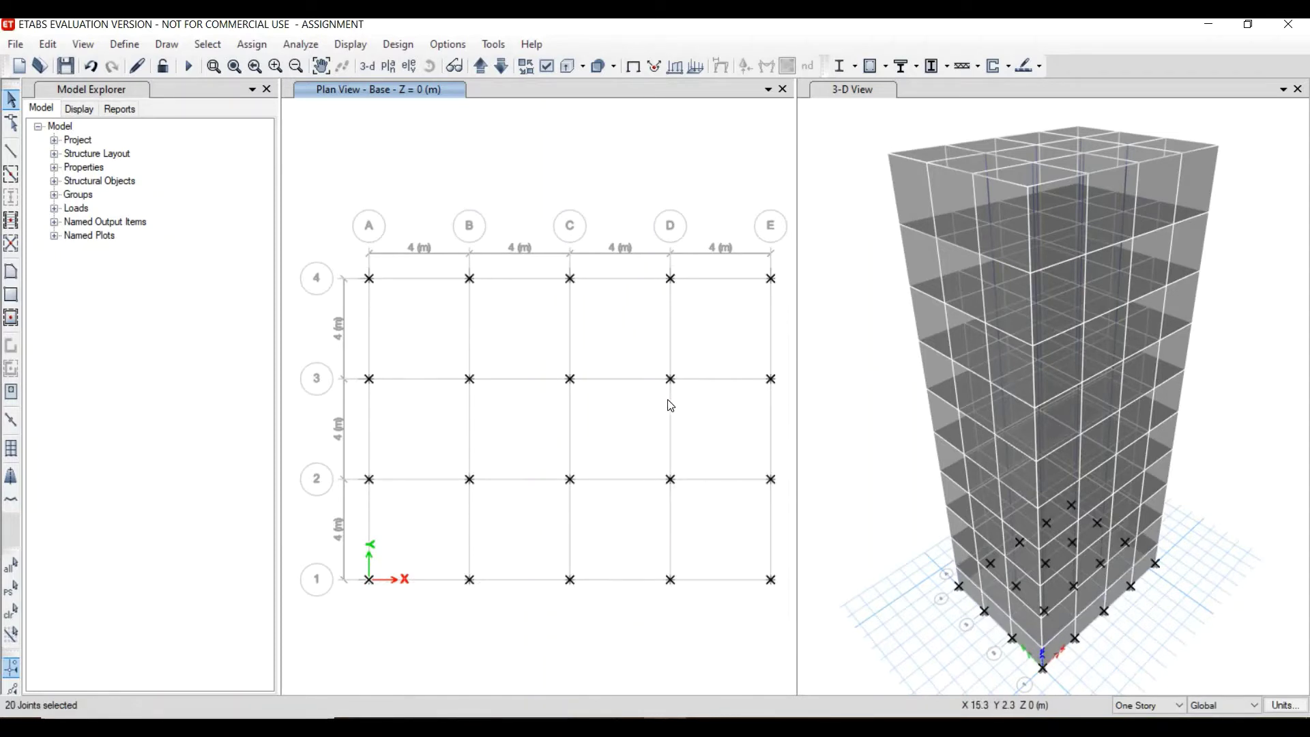
{"action": "left_click", "coordinate": [264, 48]}
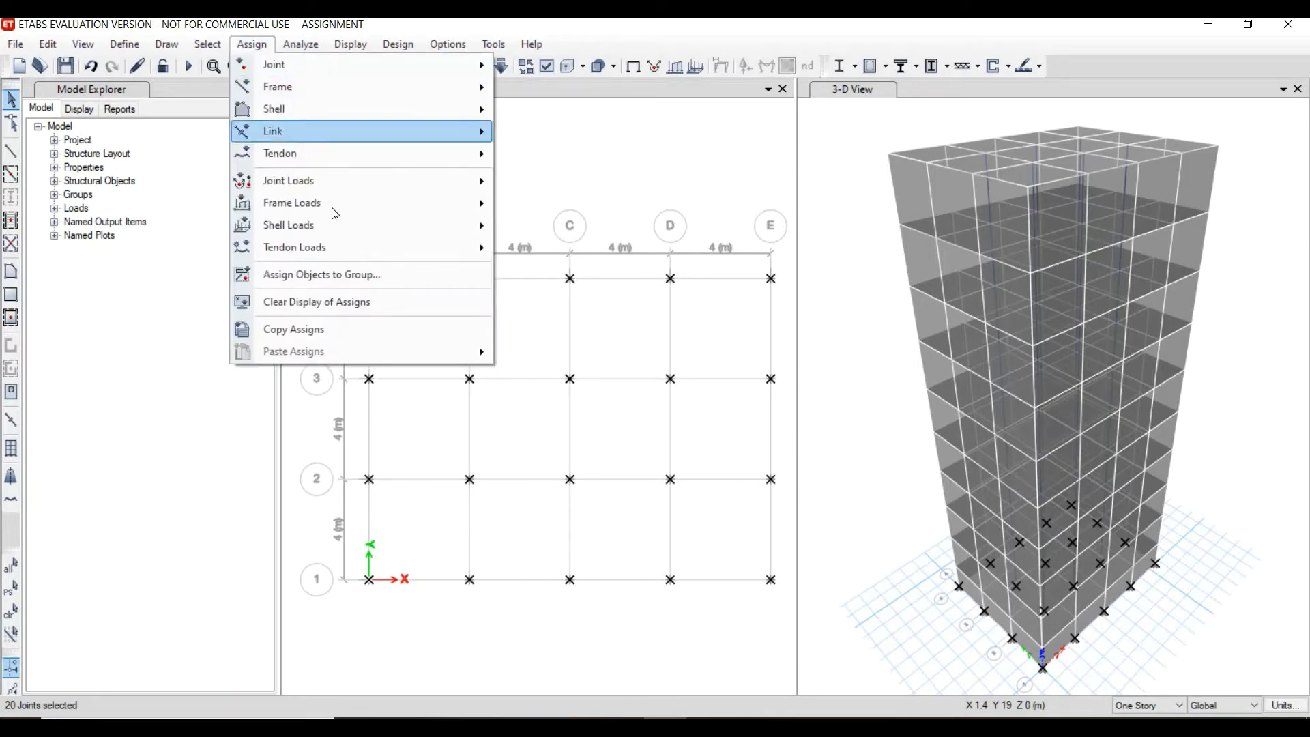
{"action": "mouse_move", "coordinate": [434, 65]}
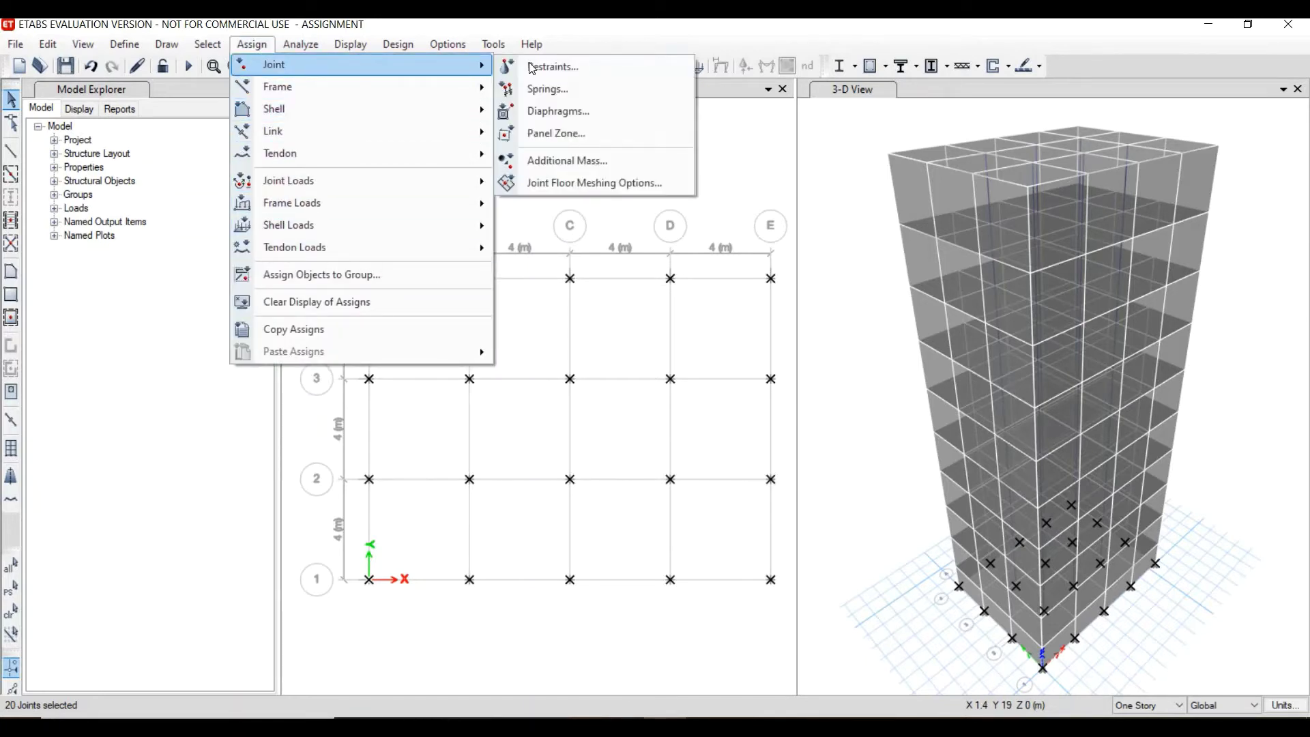
{"action": "left_click", "coordinate": [531, 65]}
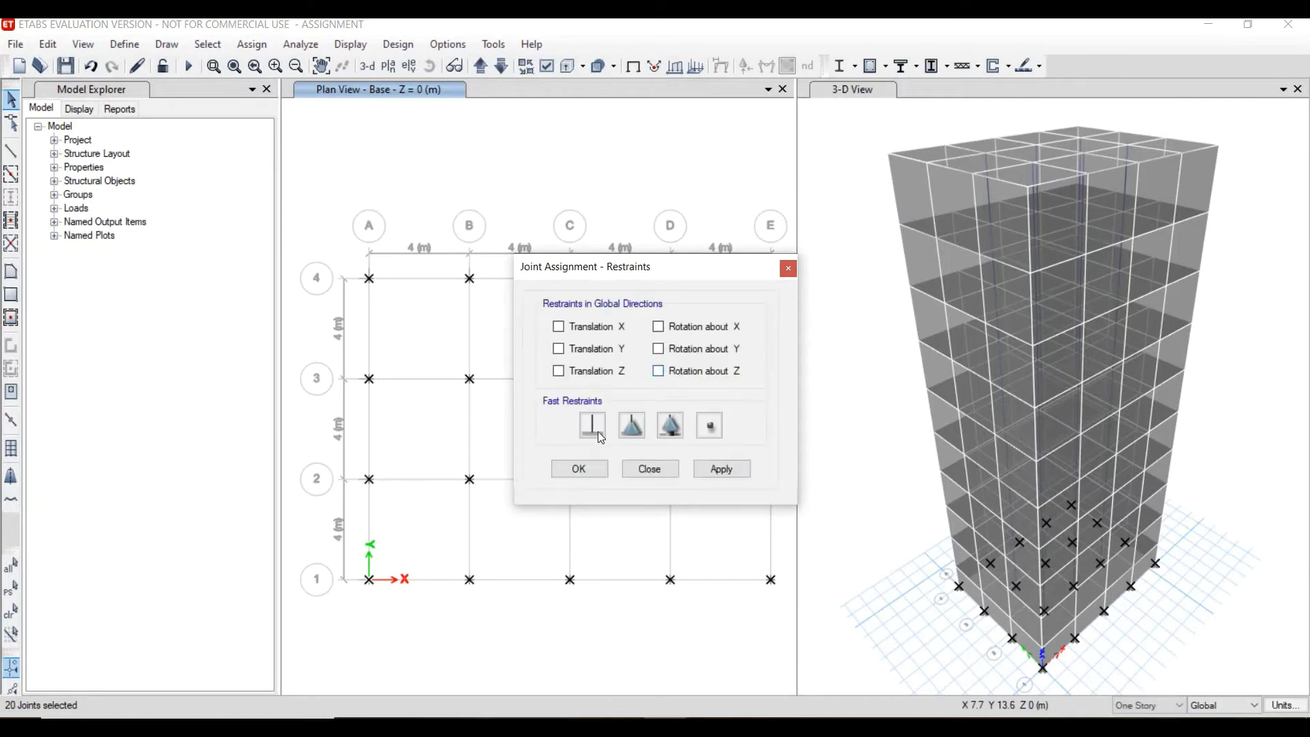
{"action": "left_click", "coordinate": [593, 426]}
{"action": "left_click", "coordinate": [741, 471]}
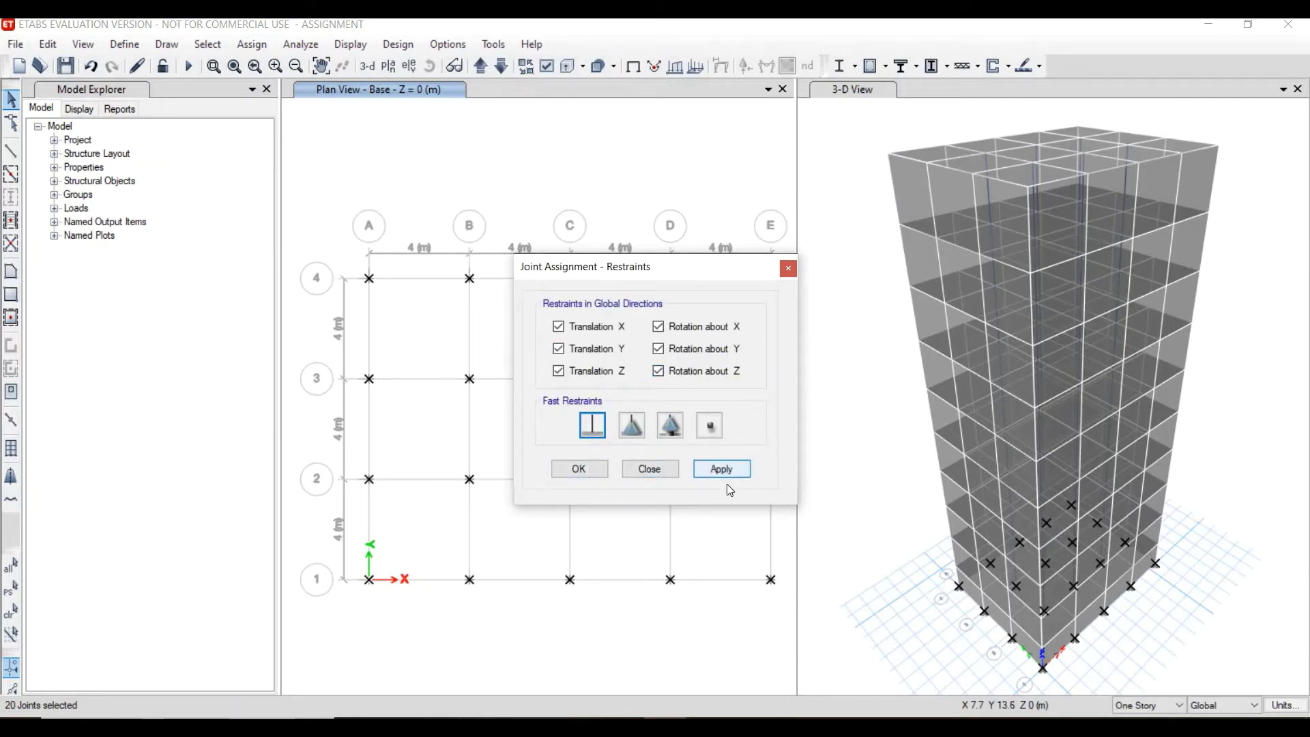
{"action": "left_click", "coordinate": [582, 469]}
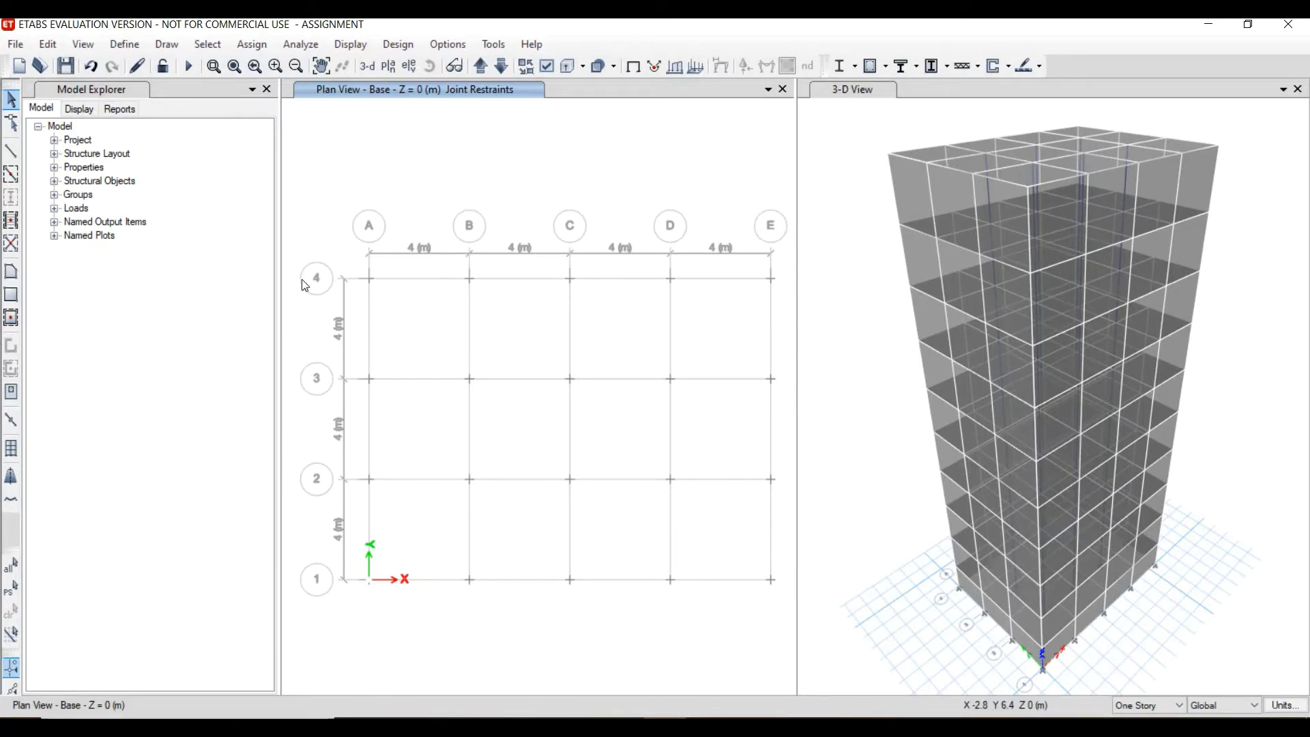
- Show the Story1 plan view at Z = 3 m and set the story scope to All Stories
{"action": "left_click", "coordinate": [409, 66]}
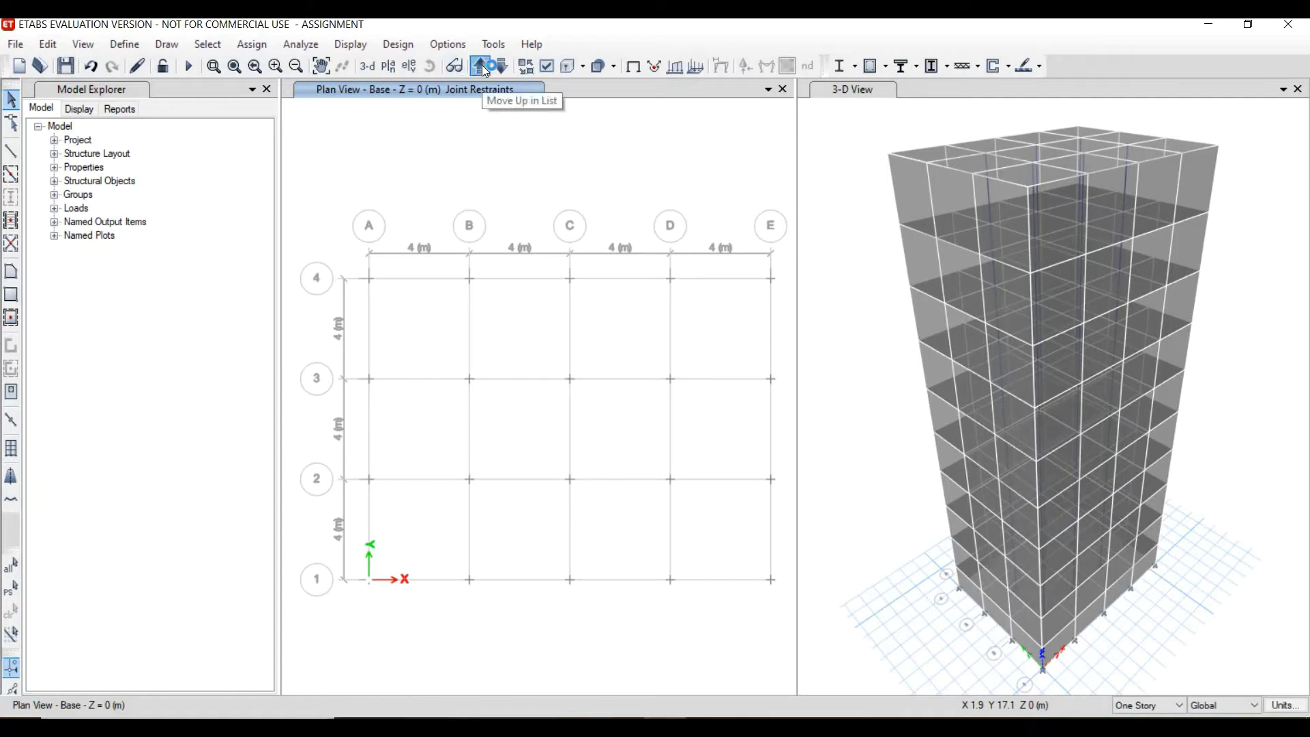
{"action": "left_click", "coordinate": [482, 65]}
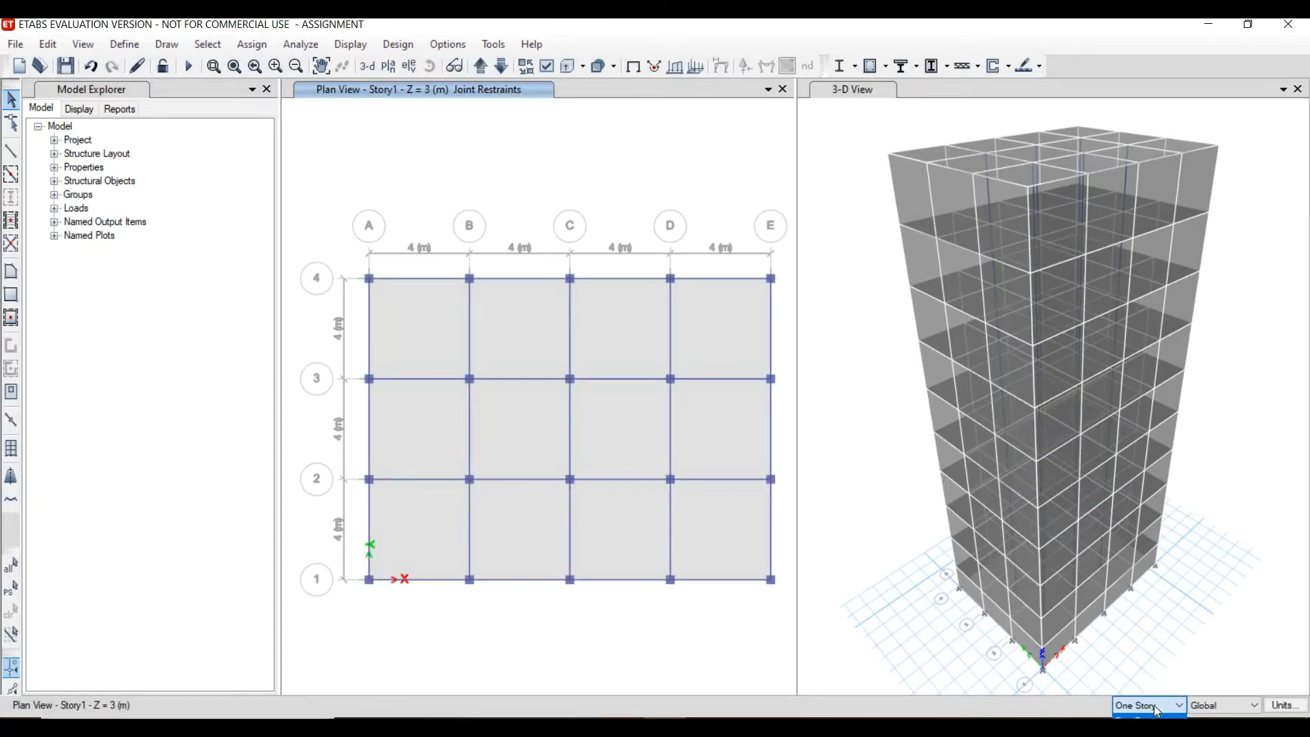
{"action": "left_click", "coordinate": [1150, 730]}
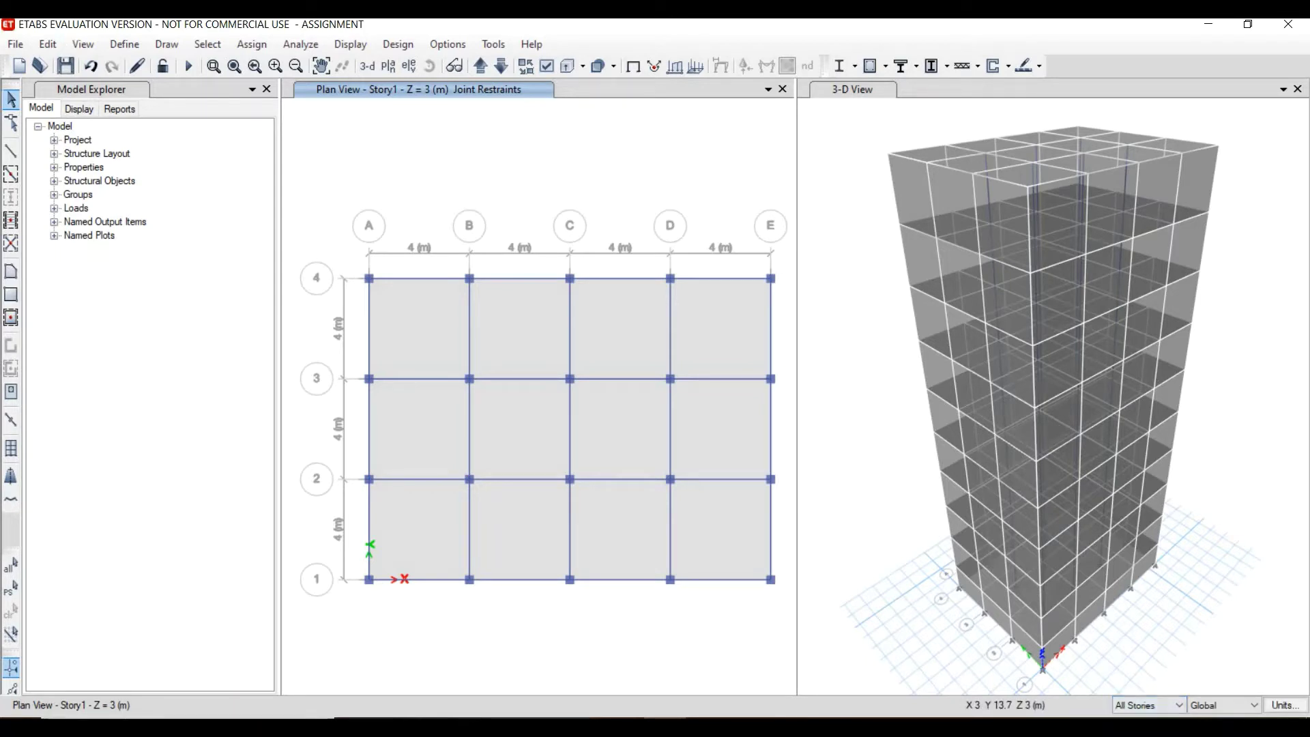
- Add a load pattern named WIND of type Wind, with self weight multiplier 0 and Indian IS875:1987 as auto lateral load
{"action": "left_click", "coordinate": [124, 47]}
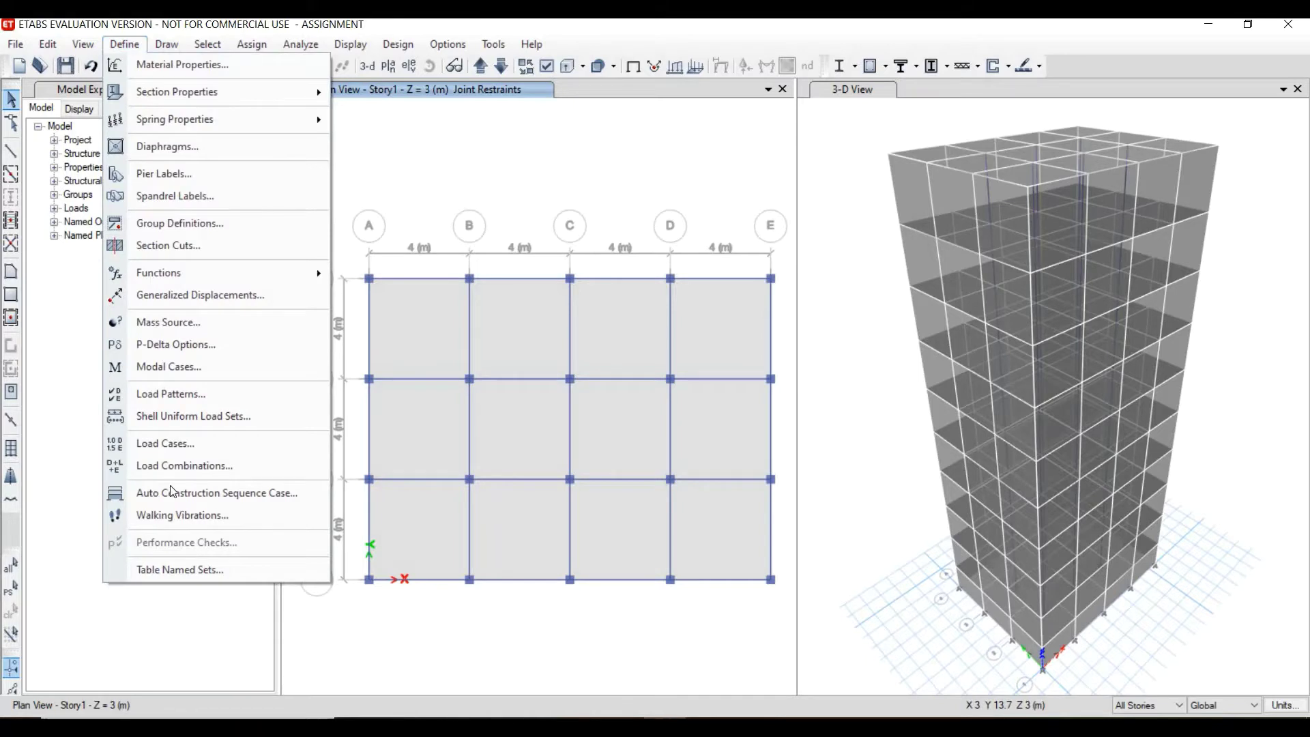
{"action": "left_click", "coordinate": [205, 394]}
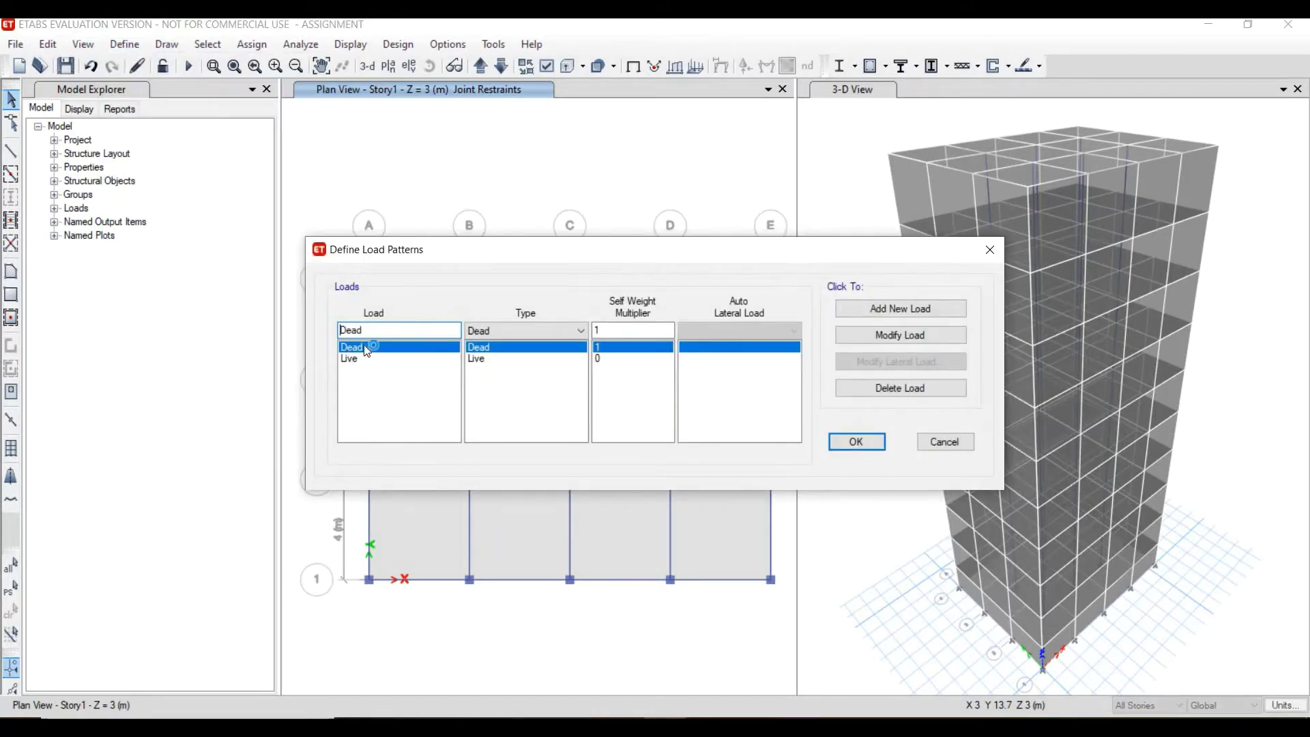
{"action": "left_click", "coordinate": [406, 359]}
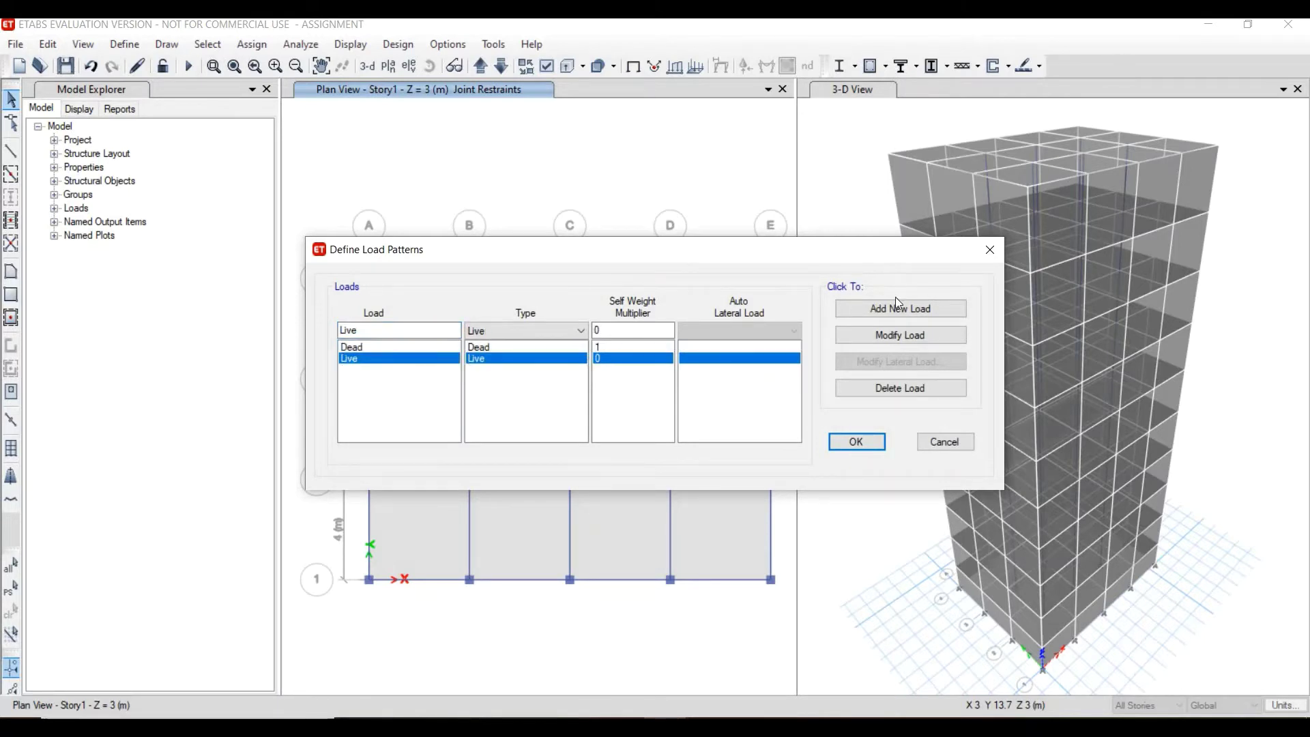
{"action": "left_click", "coordinate": [448, 347]}
{"action": "left_click", "coordinate": [448, 359]}
{"action": "left_click", "coordinate": [440, 347]}
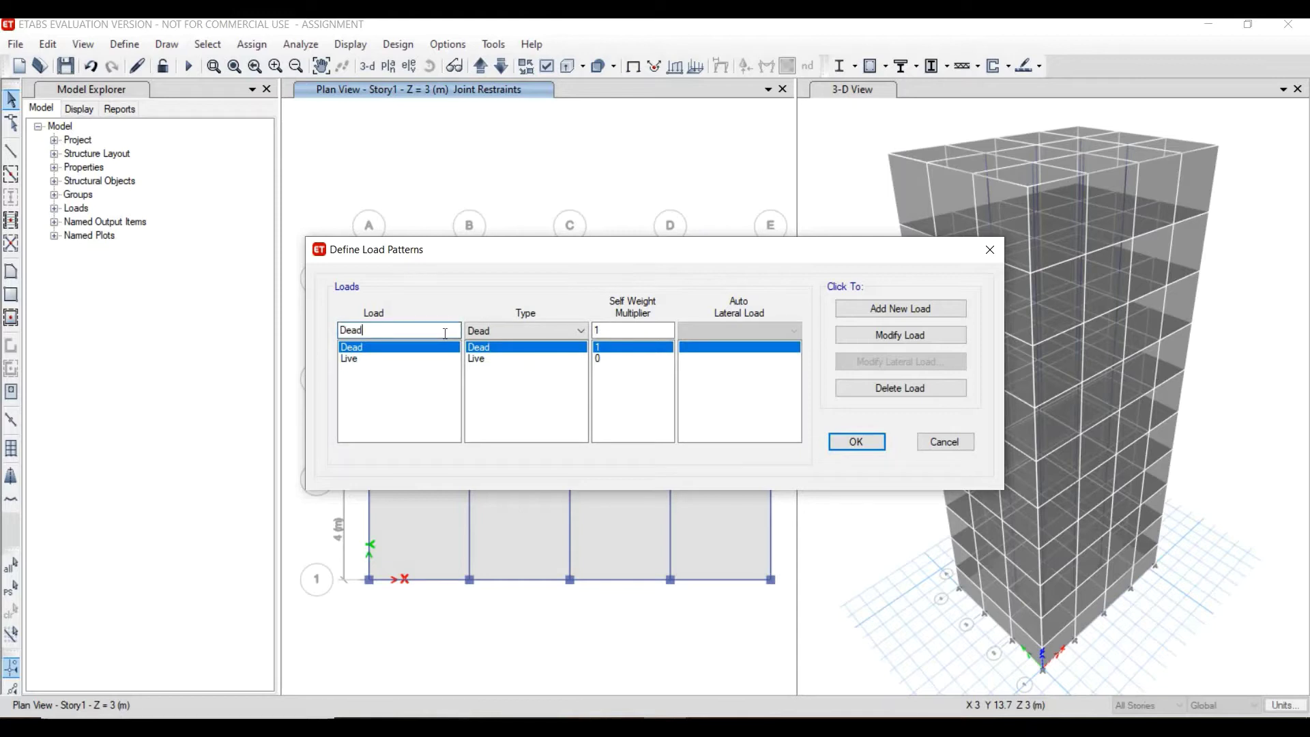
{"action": "type", "text": "WIND"}
{"action": "left_click", "coordinate": [489, 332]}
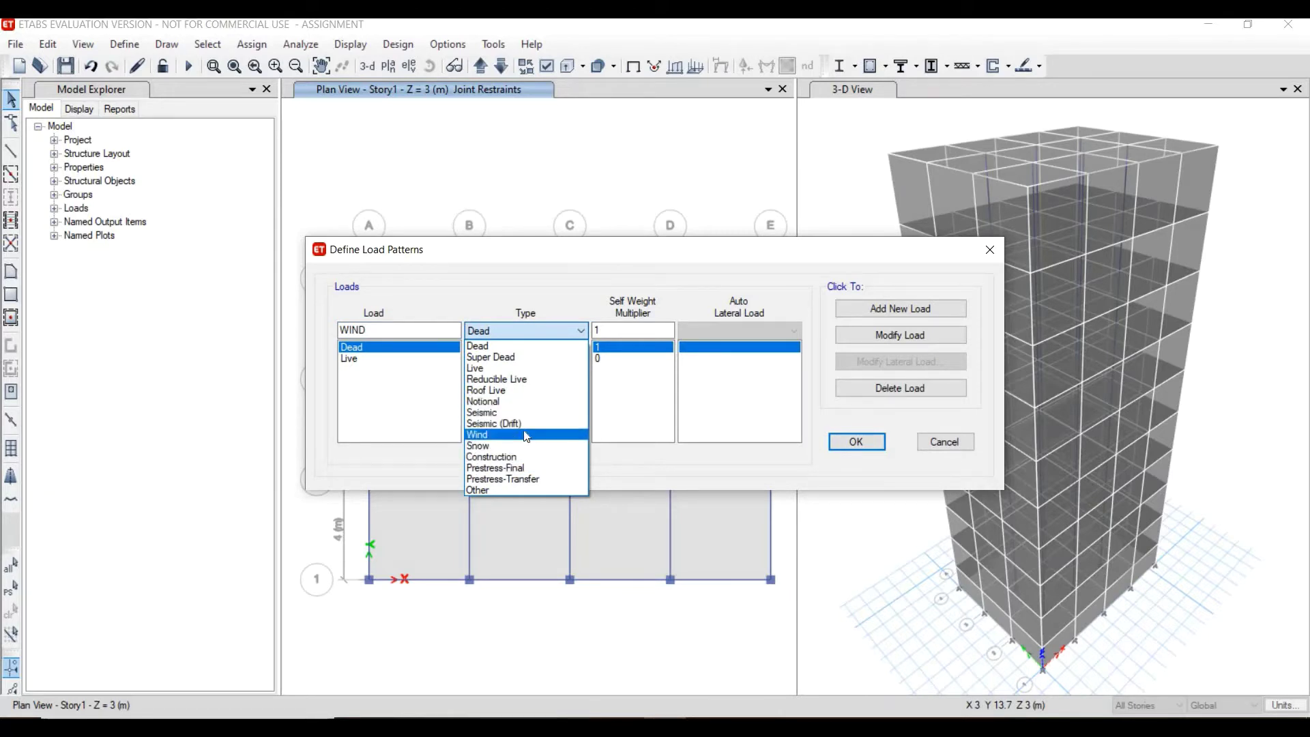
{"action": "left_click", "coordinate": [507, 435]}
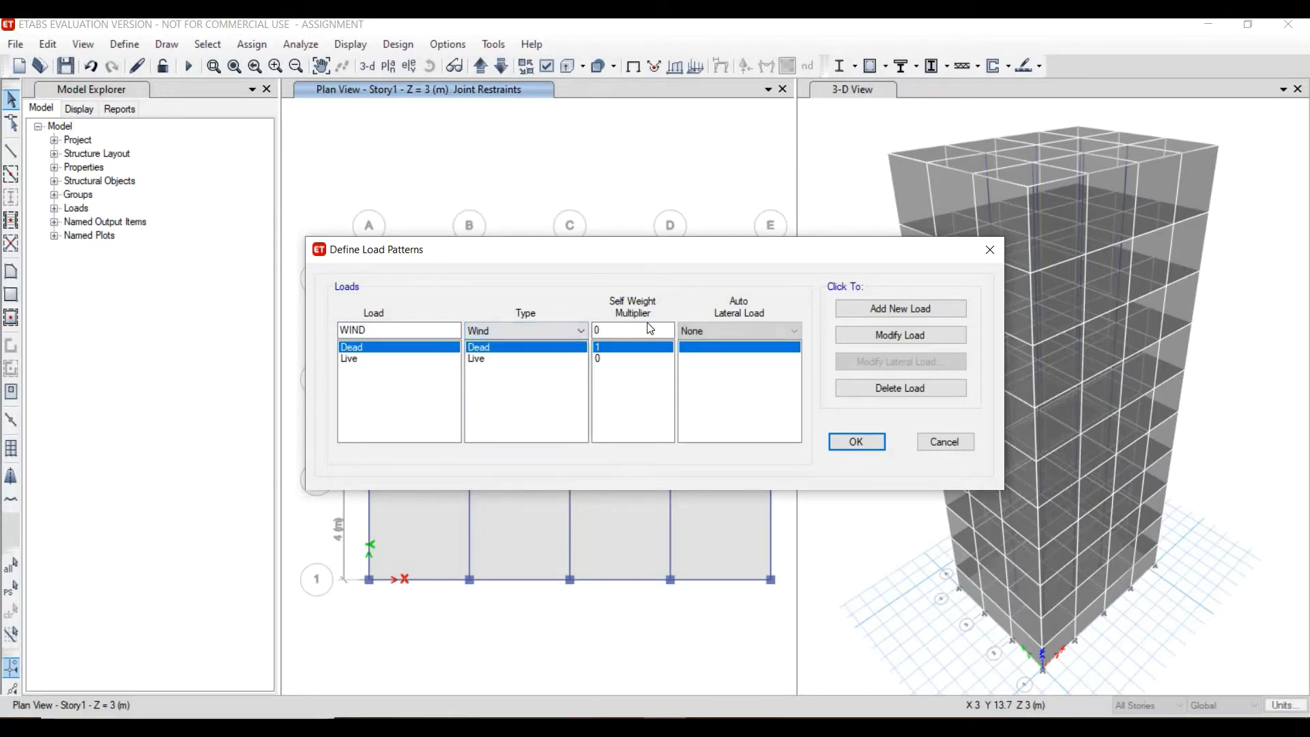
{"action": "left_click", "coordinate": [724, 329]}
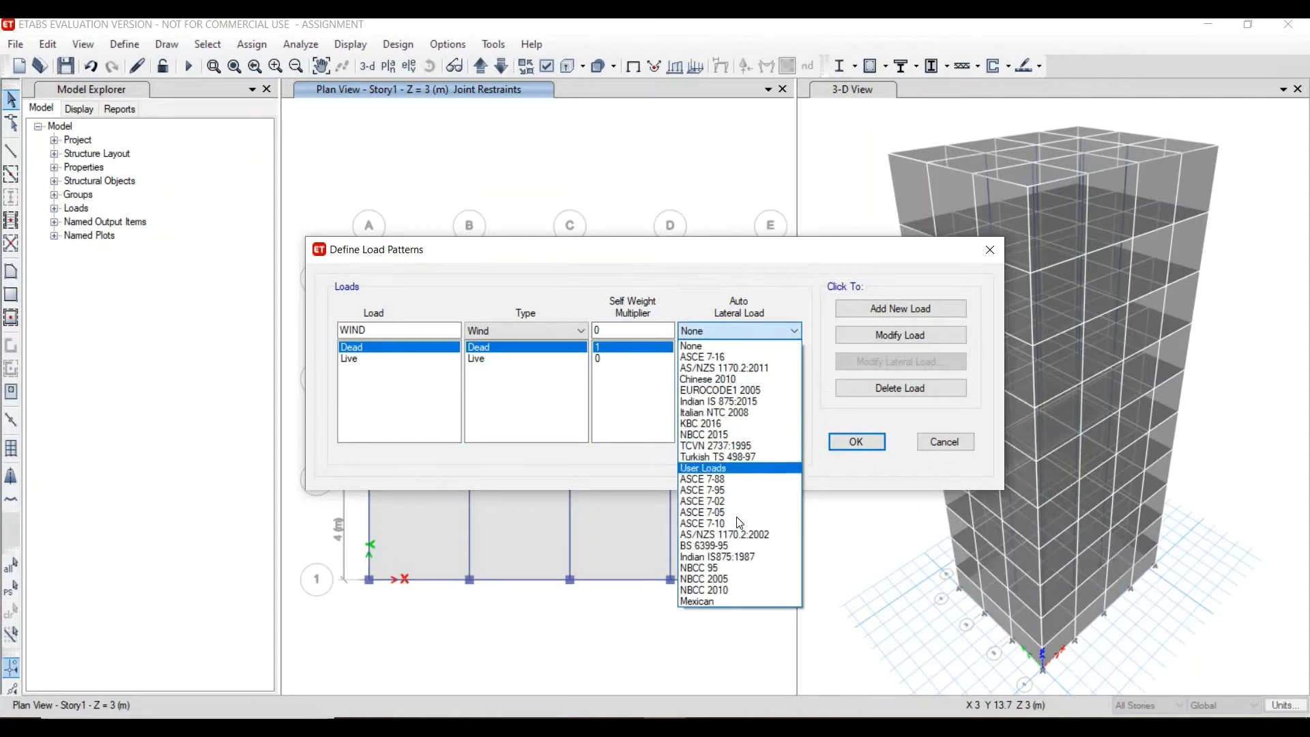
{"action": "left_click", "coordinate": [751, 551]}
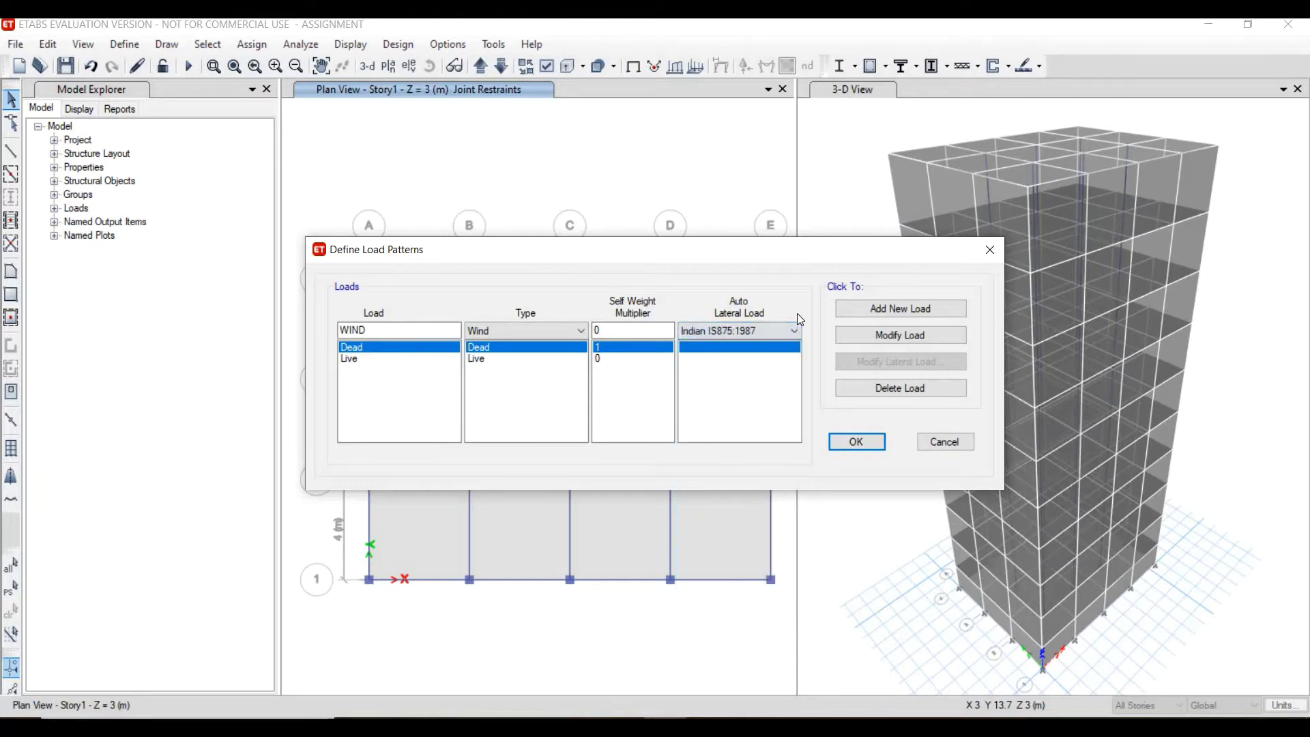
{"action": "left_click", "coordinate": [877, 313]}
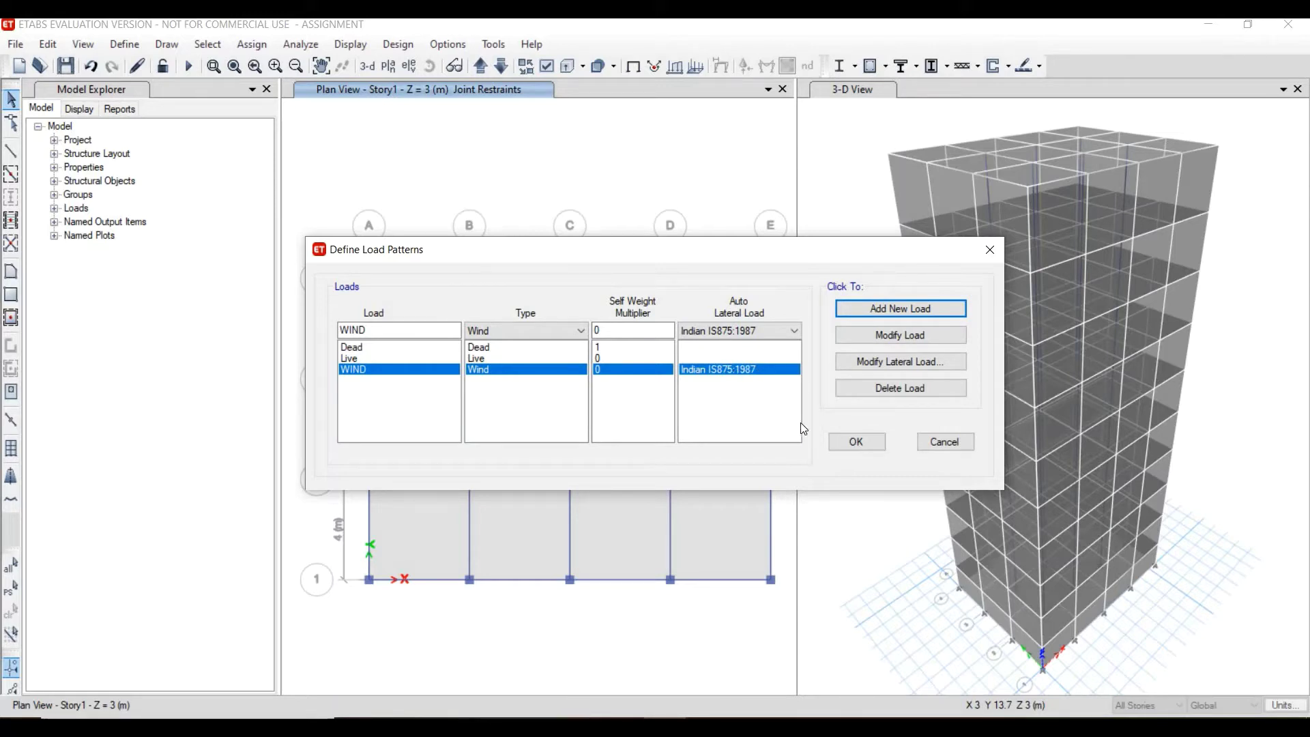
{"action": "left_click", "coordinate": [857, 443]}
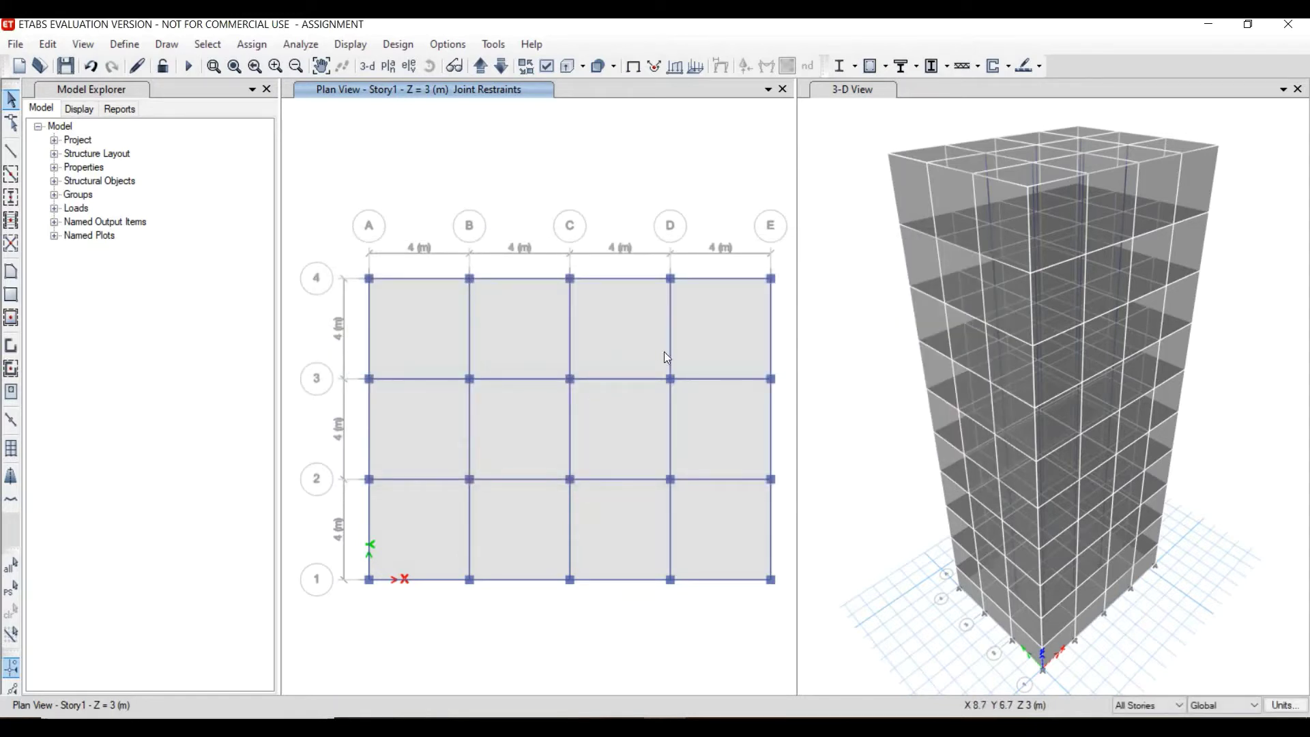
- Select the slab panels in all twelve bays of the Story1 plan, with All Stories active
{"action": "left_click", "coordinate": [422, 340]}
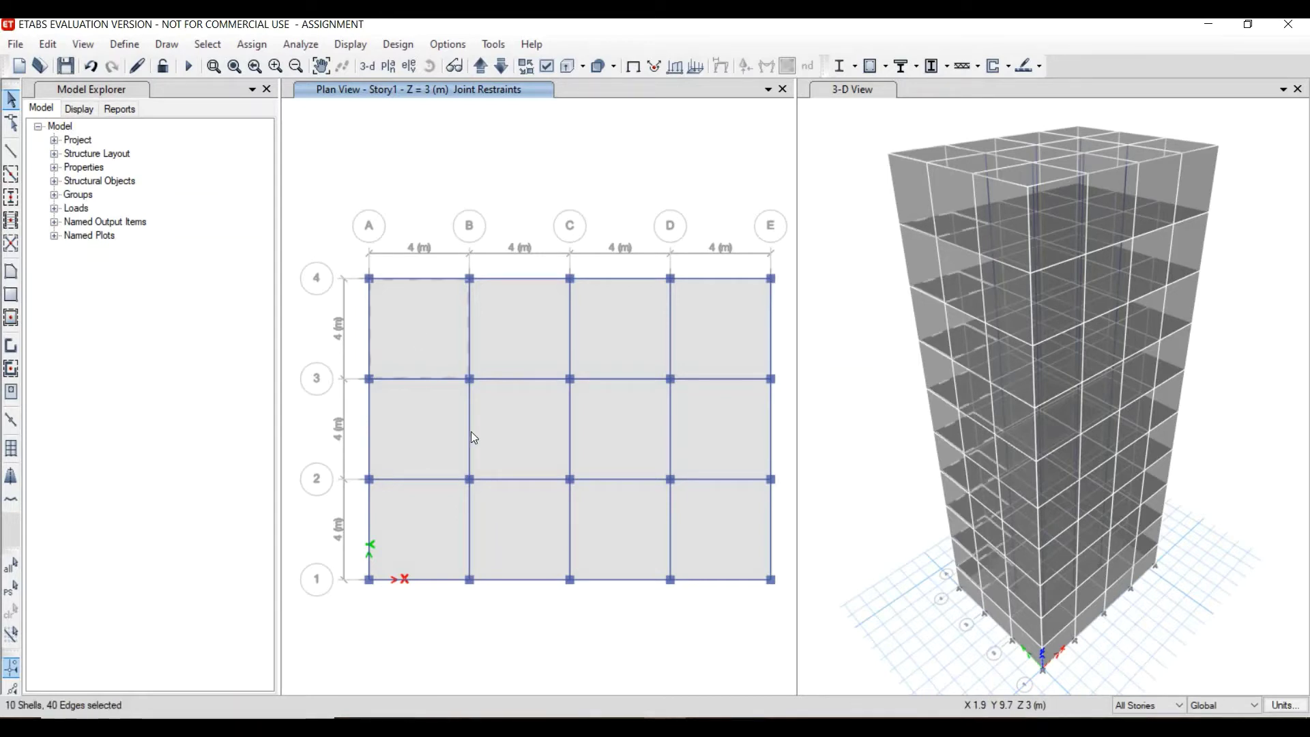
{"action": "left_click", "coordinate": [539, 337]}
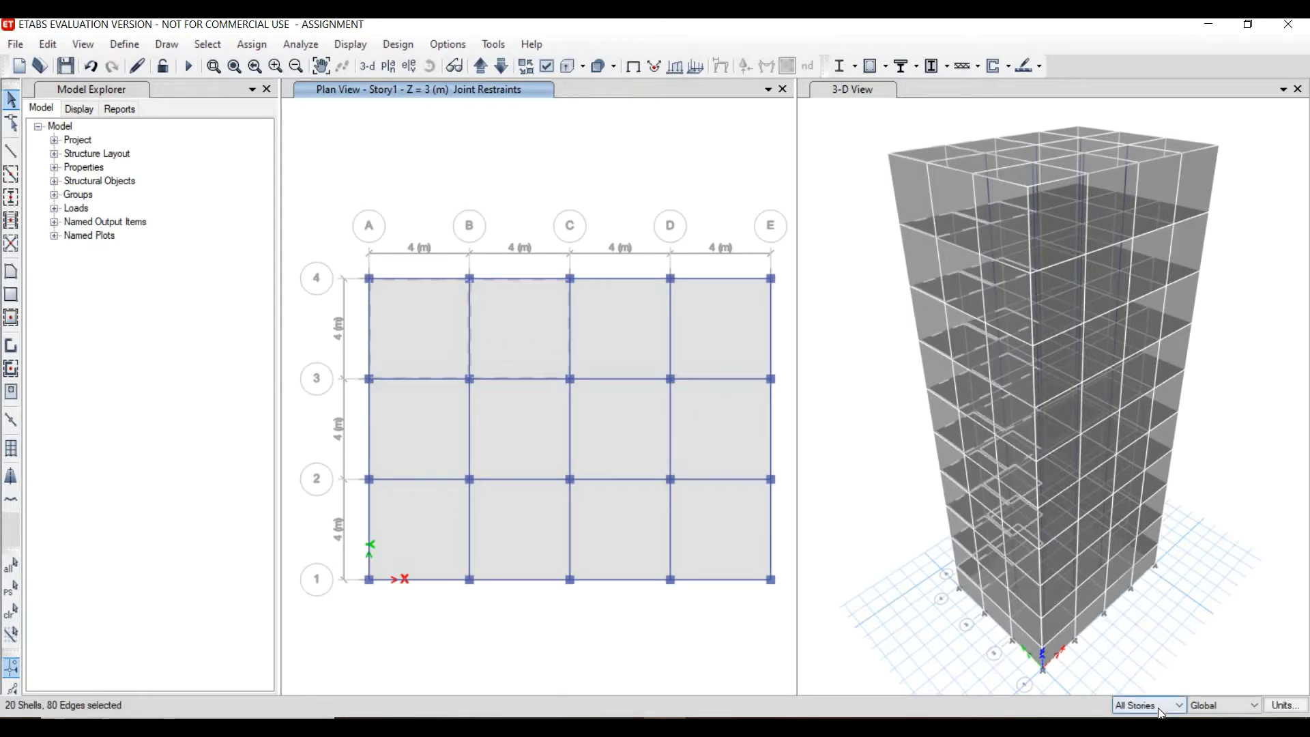
{"action": "left_click", "coordinate": [649, 343]}
{"action": "left_click", "coordinate": [728, 360]}
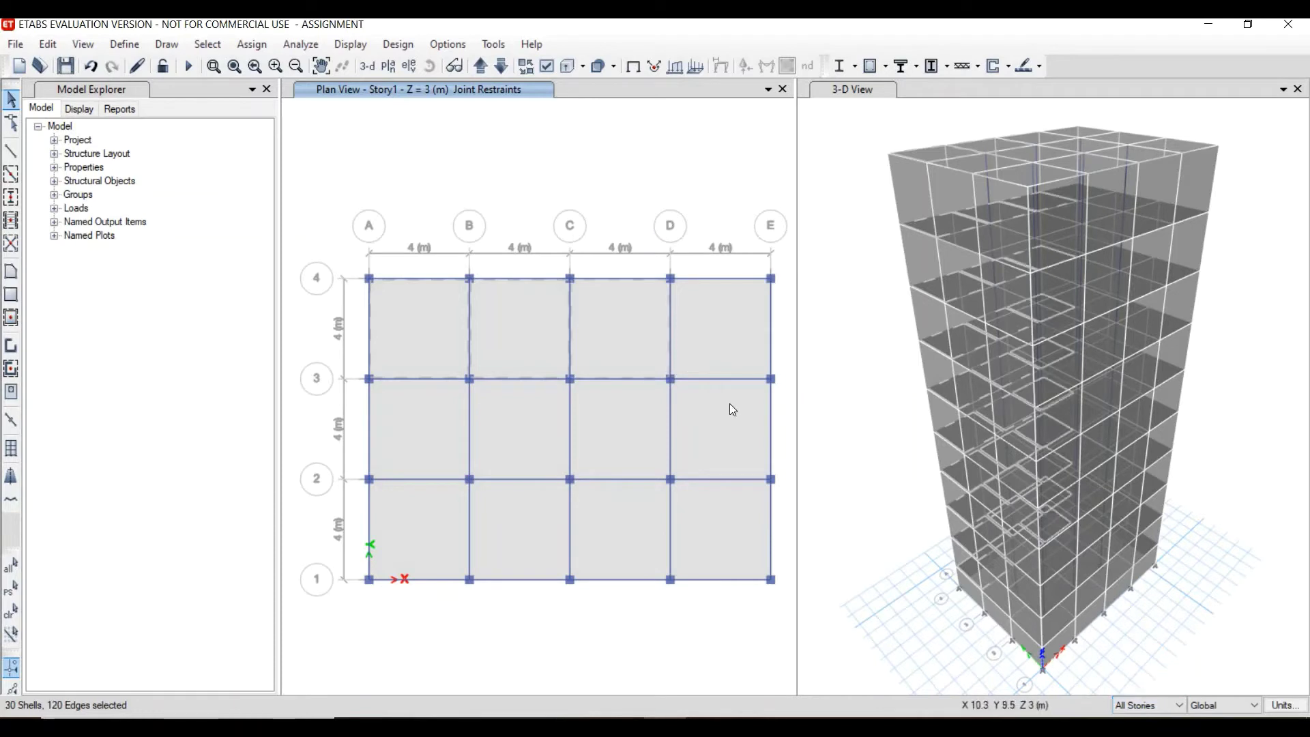
{"action": "left_click", "coordinate": [732, 450]}
{"action": "left_click", "coordinate": [625, 546]}
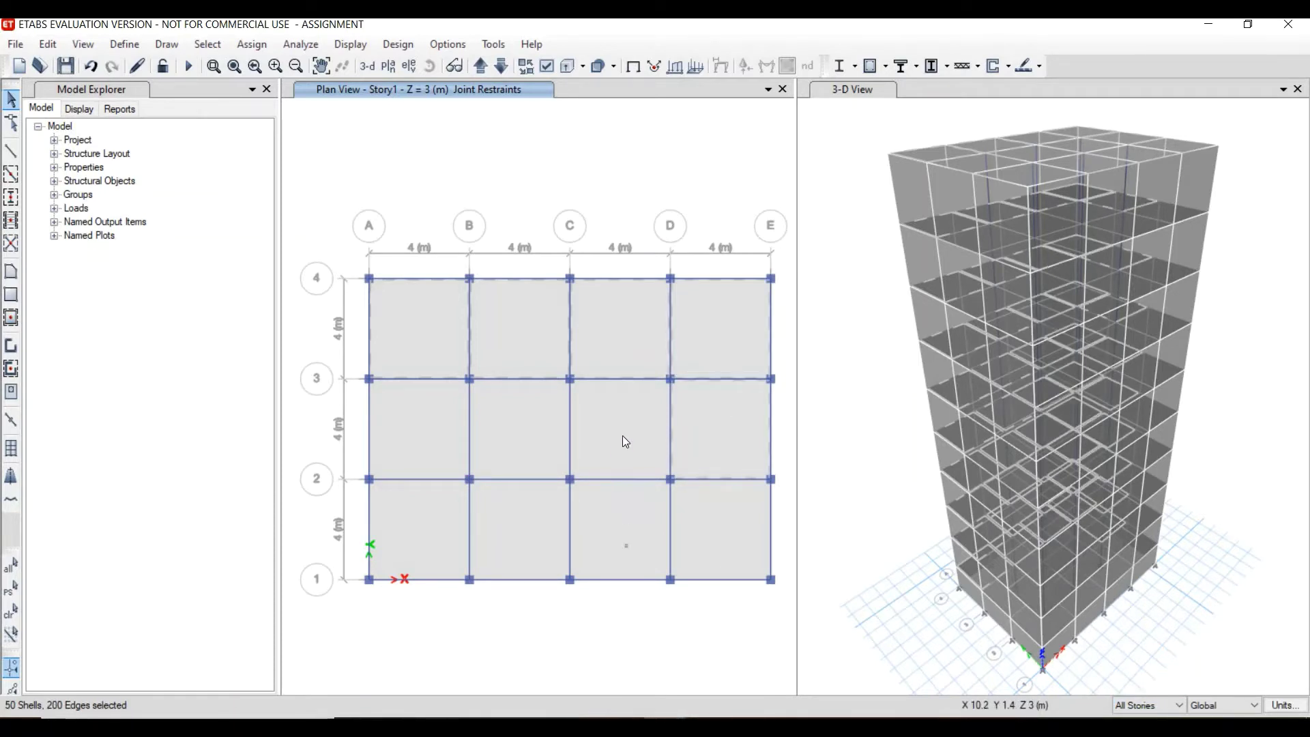
{"action": "left_click", "coordinate": [623, 436]}
{"action": "left_click", "coordinate": [704, 548]}
{"action": "left_click", "coordinate": [518, 542]}
{"action": "left_click", "coordinate": [492, 431]}
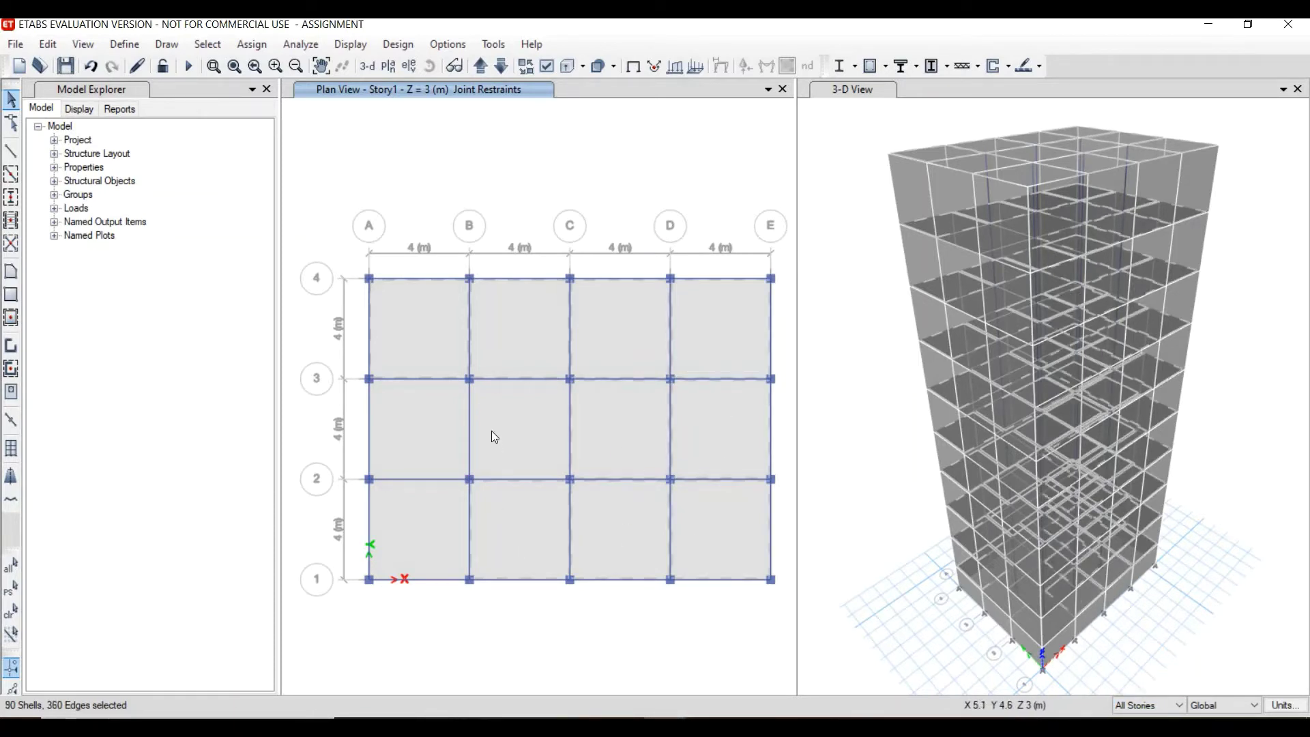
{"action": "left_click", "coordinate": [411, 517]}
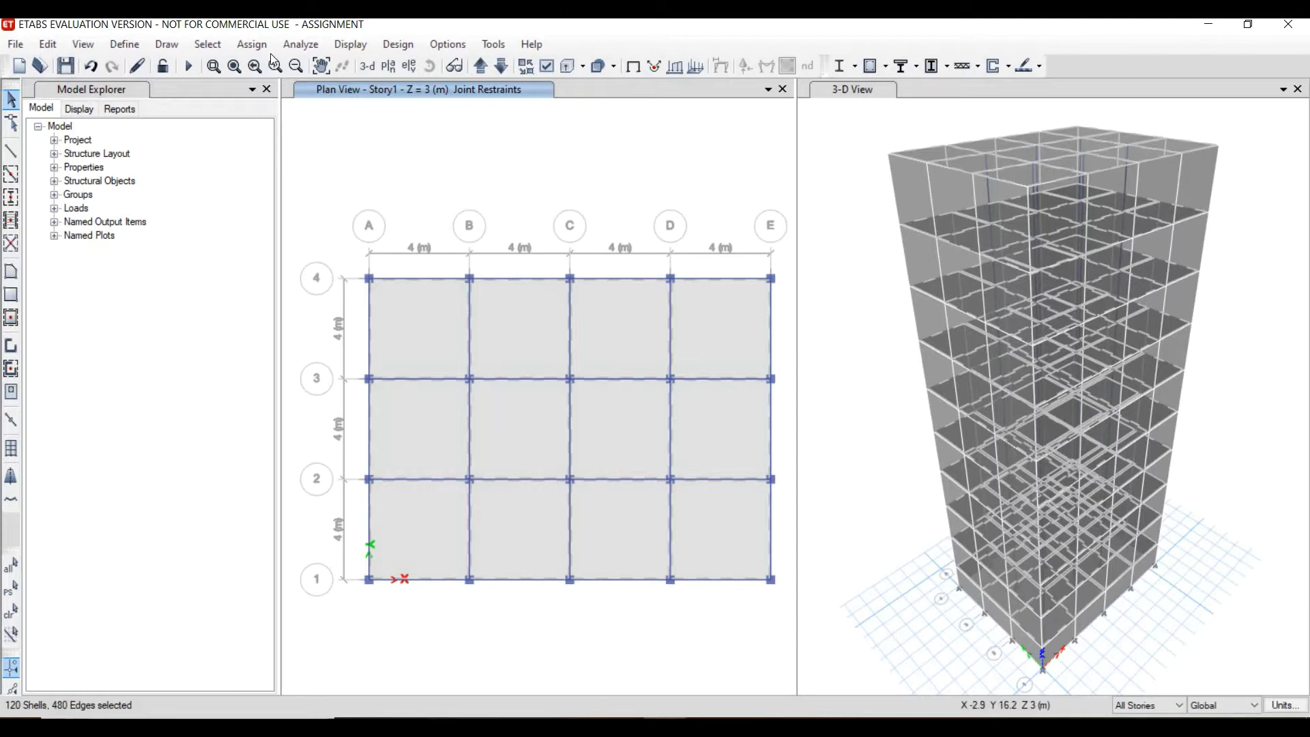
- Assign a uniform Dead load of 2 kN/m² in the Gravity direction to the selected slabs, replacing existing loads
{"action": "left_click", "coordinate": [242, 46]}
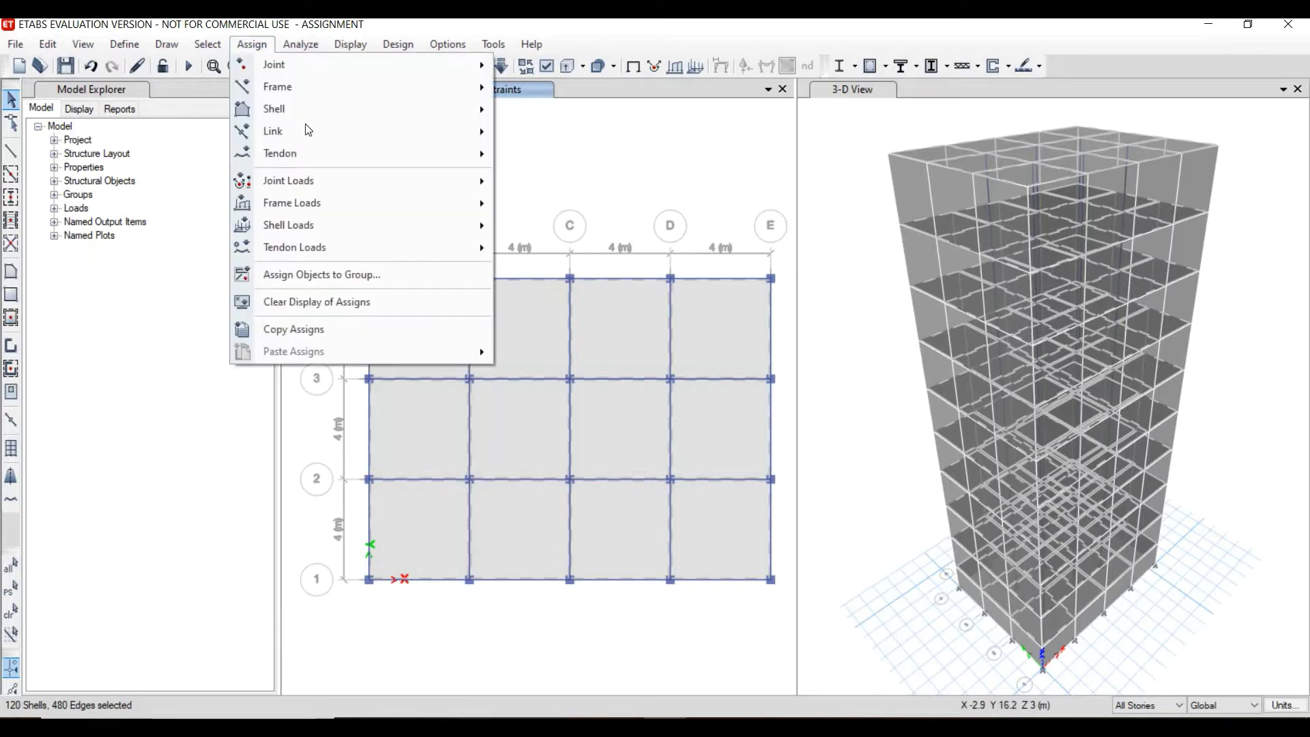
{"action": "mouse_move", "coordinate": [468, 234]}
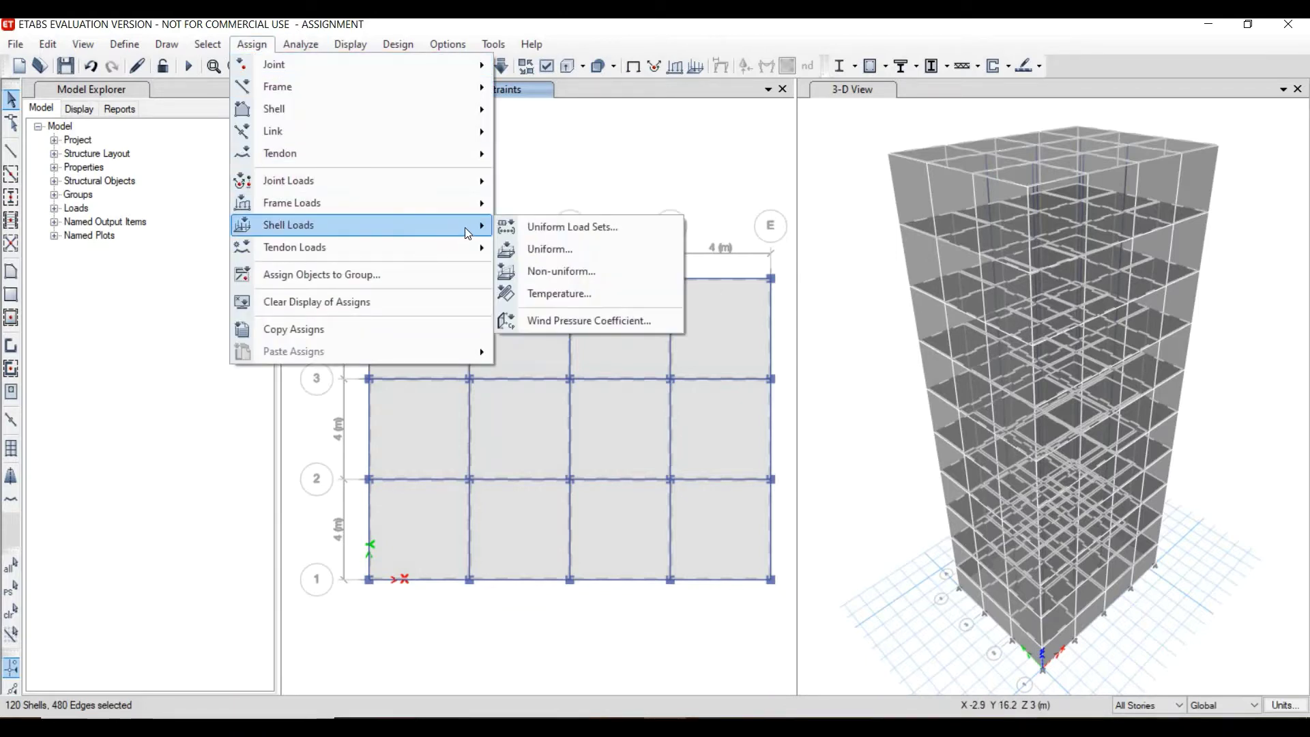
{"action": "left_click", "coordinate": [562, 251]}
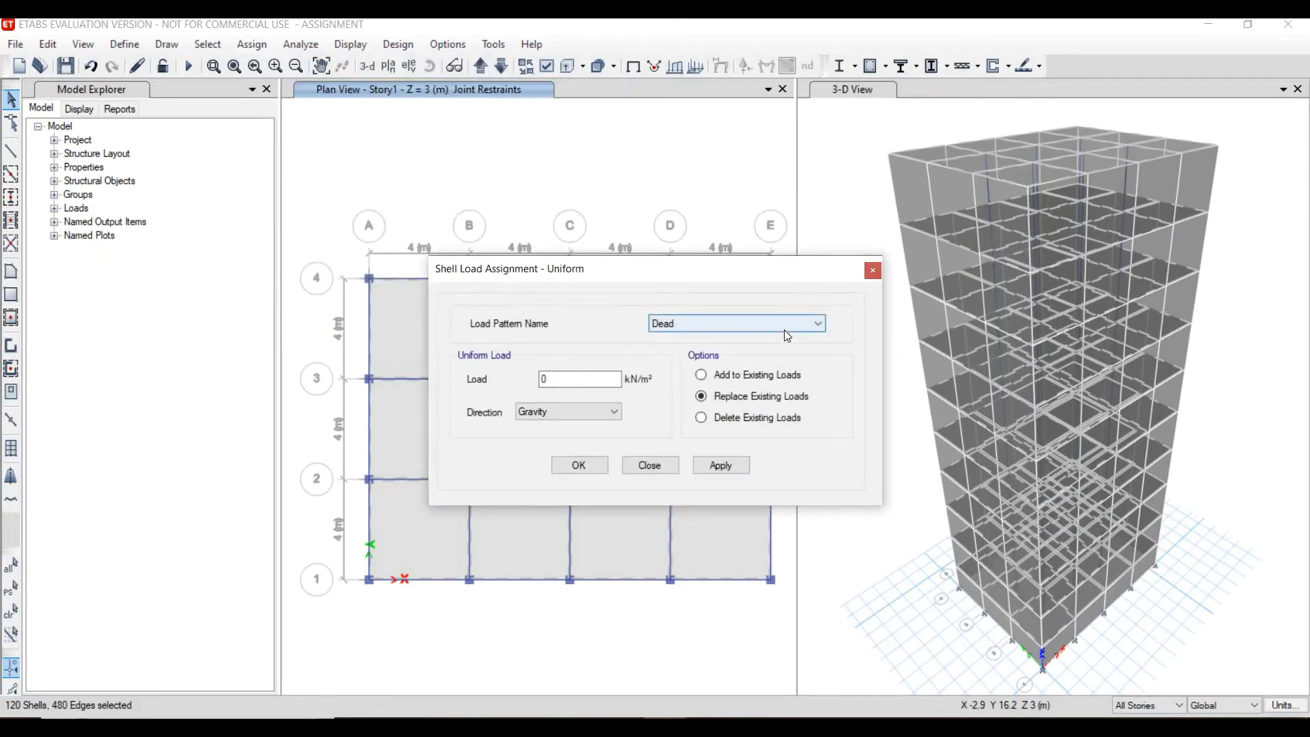
{"action": "double_click", "coordinate": [552, 381]}
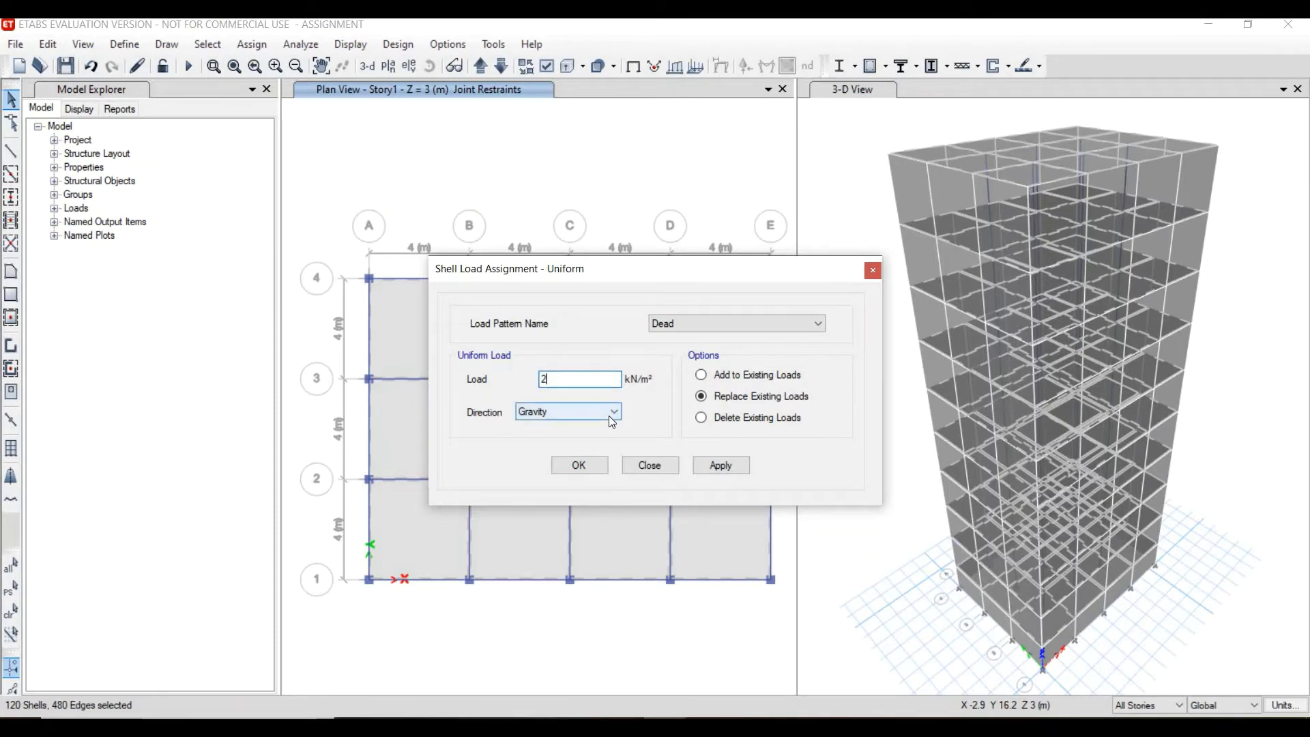
{"action": "left_click", "coordinate": [721, 466]}
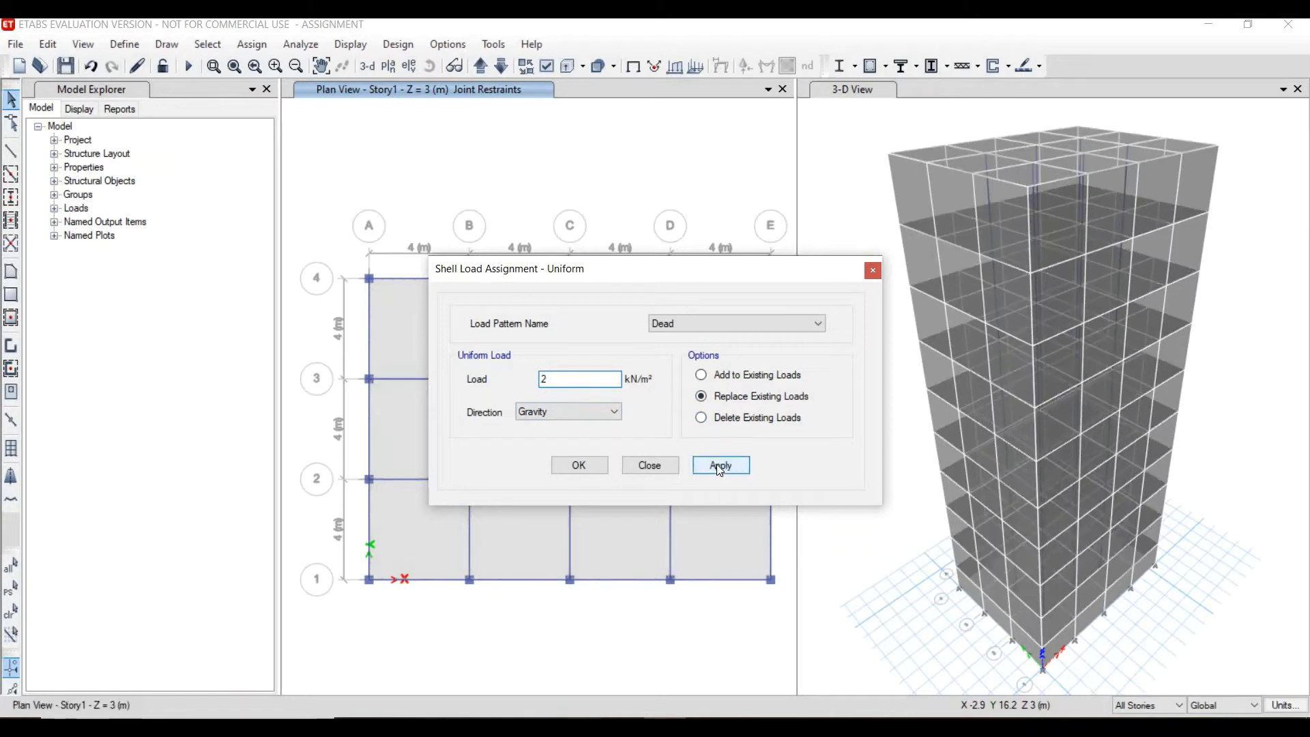
{"action": "left_click", "coordinate": [575, 467]}
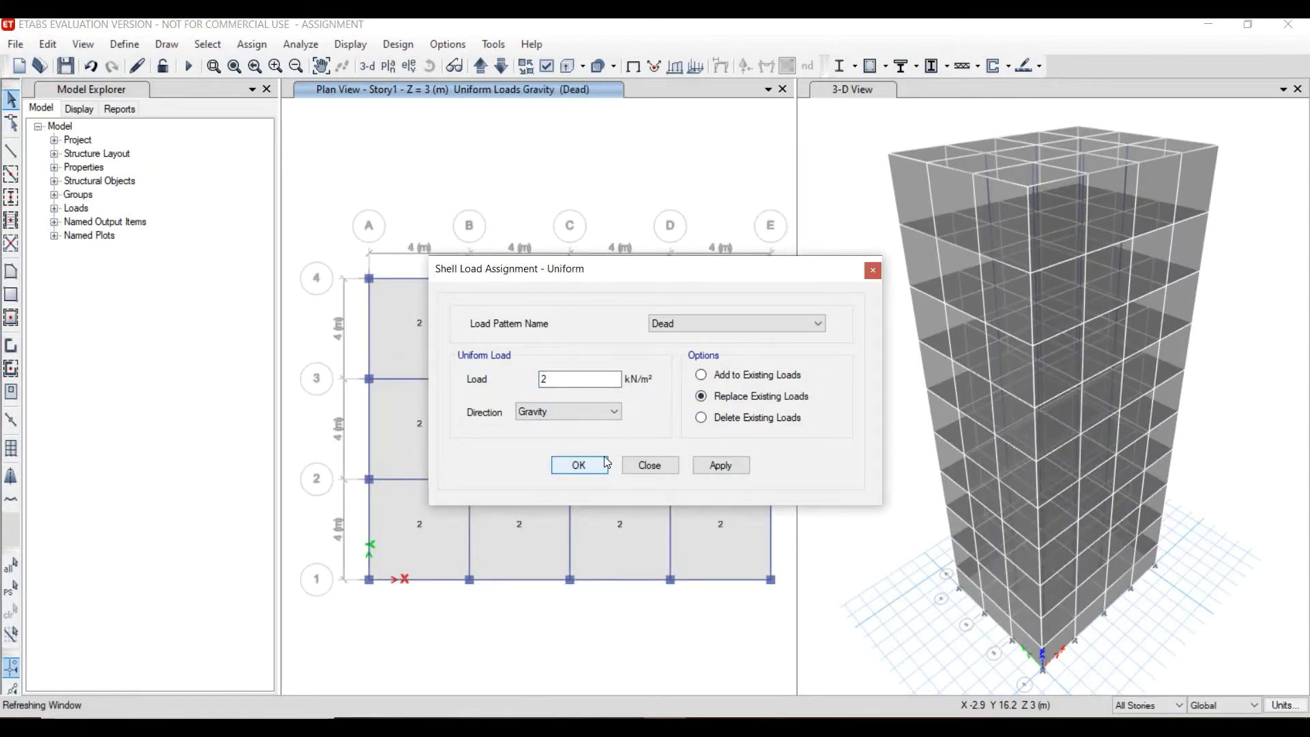
- Reselect the slab panels in all twelve bays of the Story1 plan, with All Stories active
{"action": "left_click", "coordinate": [603, 457]}
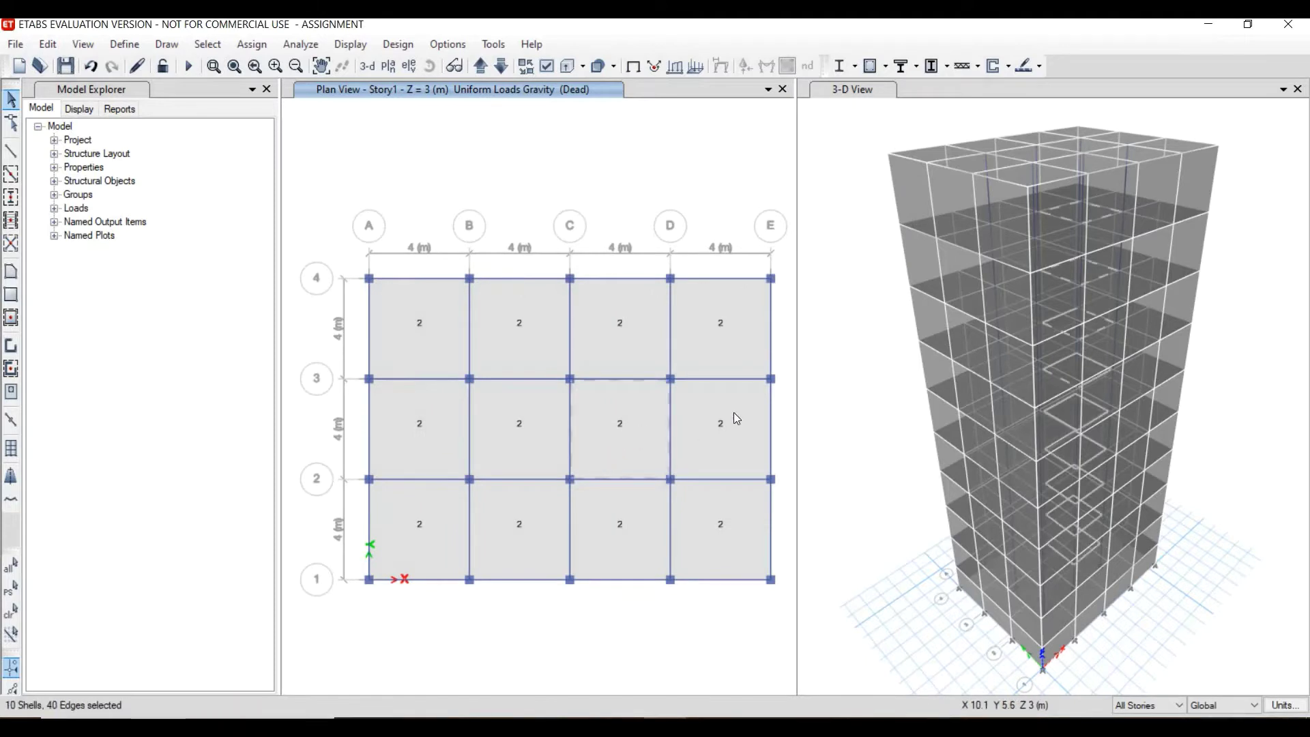
{"action": "left_click", "coordinate": [714, 428]}
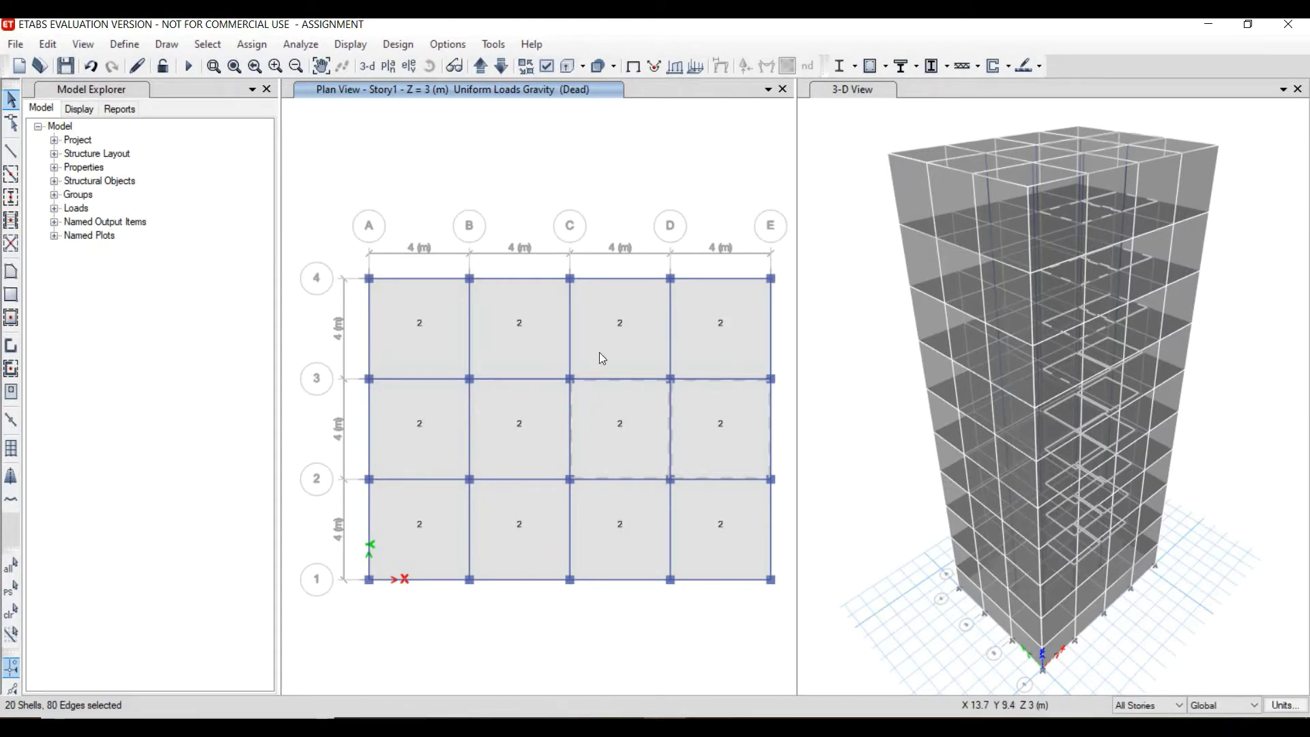
{"action": "left_click", "coordinate": [703, 347]}
{"action": "left_click", "coordinate": [618, 341]}
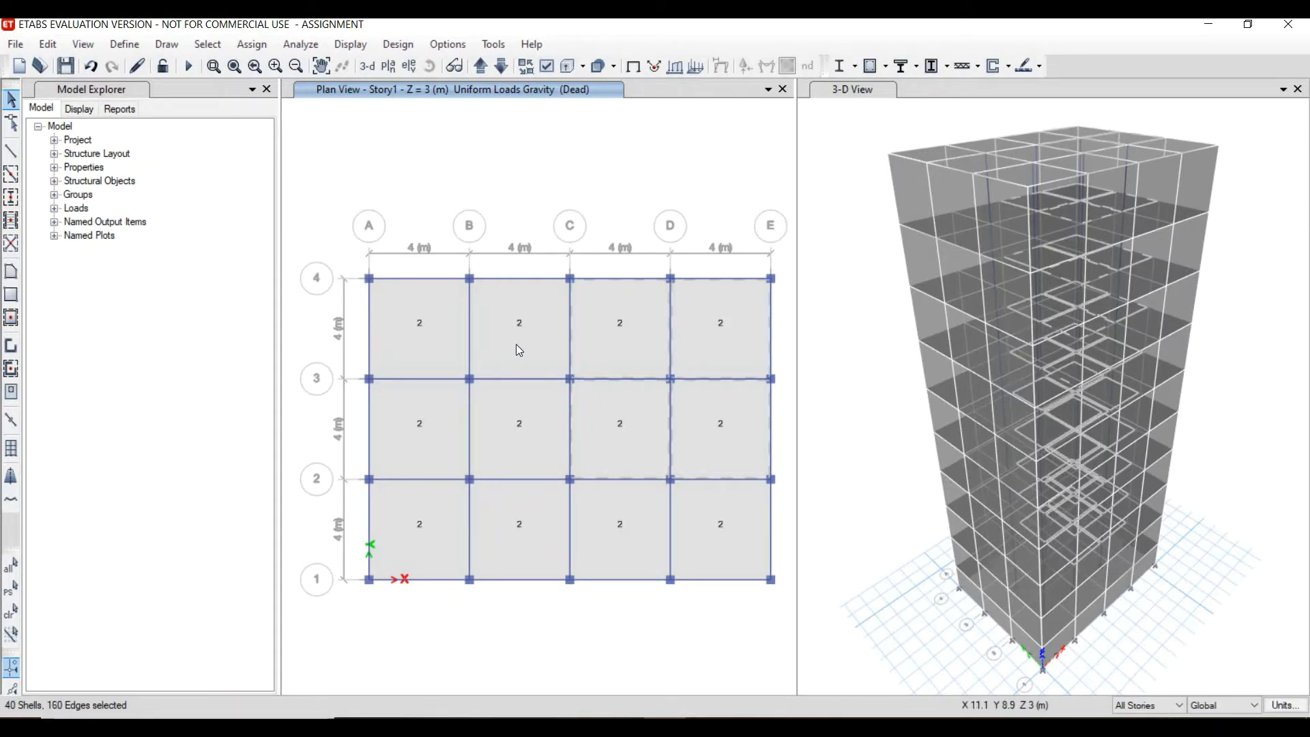
{"action": "left_click", "coordinate": [444, 334]}
{"action": "left_click", "coordinate": [417, 420]}
{"action": "left_click", "coordinate": [525, 426]}
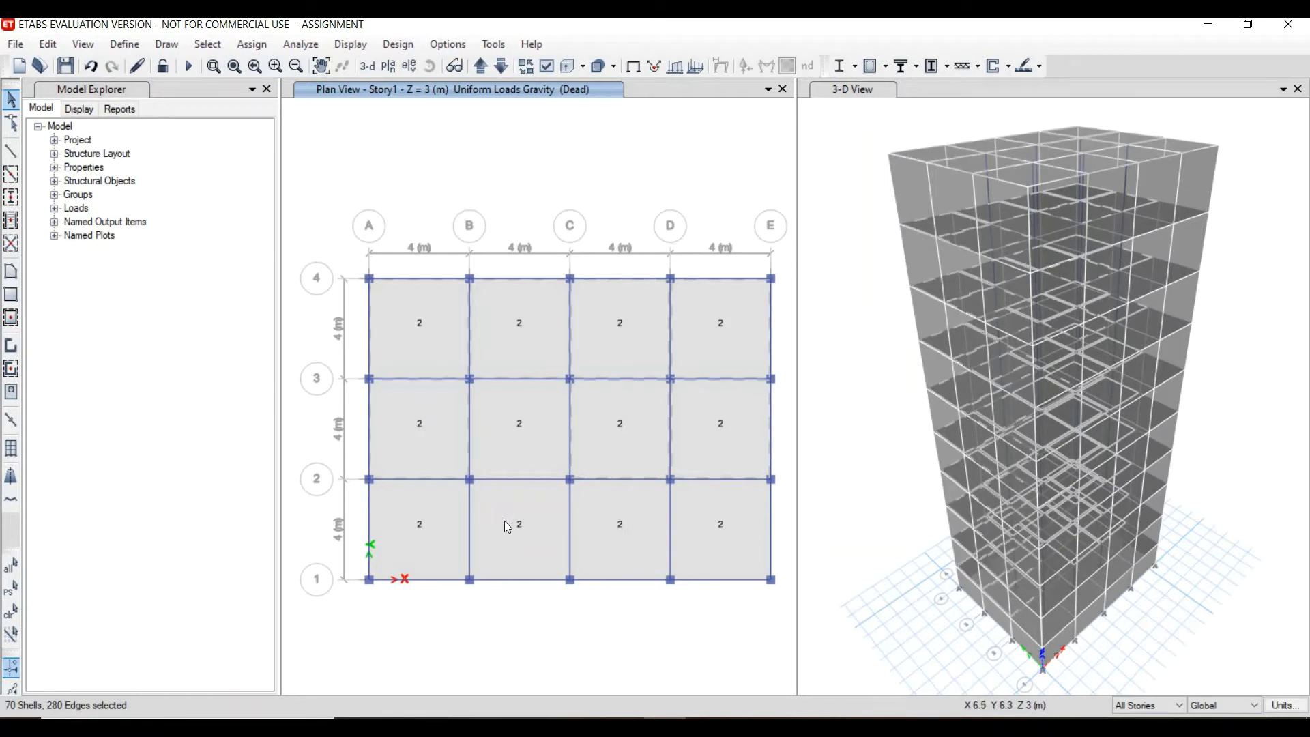
{"action": "left_click", "coordinate": [524, 533]}
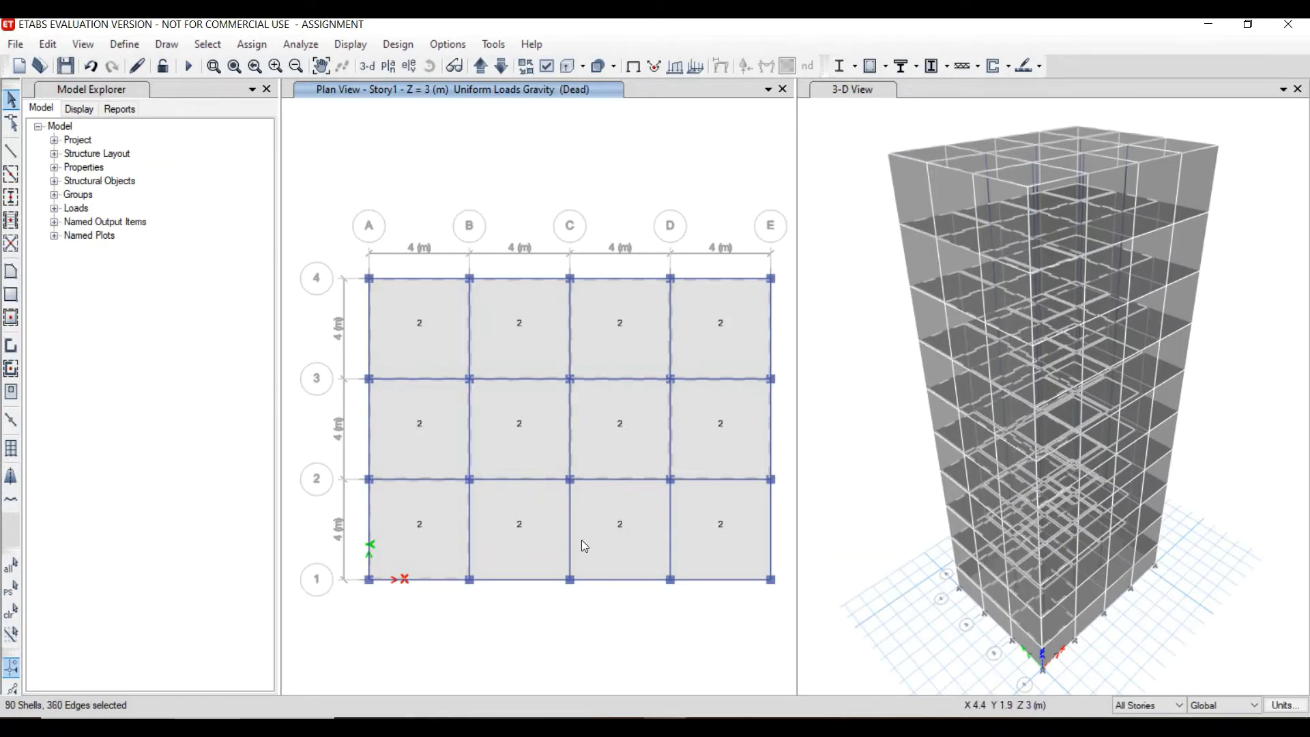
{"action": "left_click", "coordinate": [637, 539]}
{"action": "left_click", "coordinate": [753, 525]}
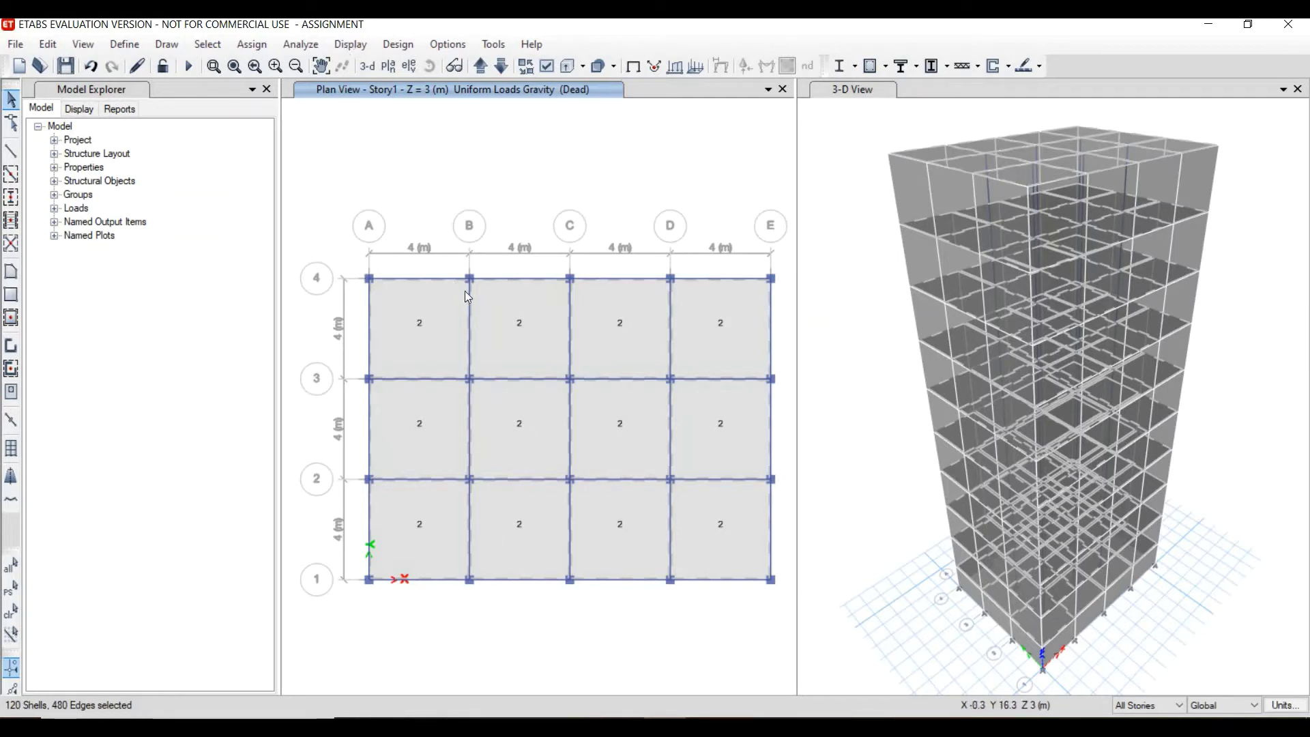
- Assign a uniform Live load of 3 kN/m² in the Gravity direction to the selected slabs on all stories
{"action": "left_click", "coordinate": [250, 48]}
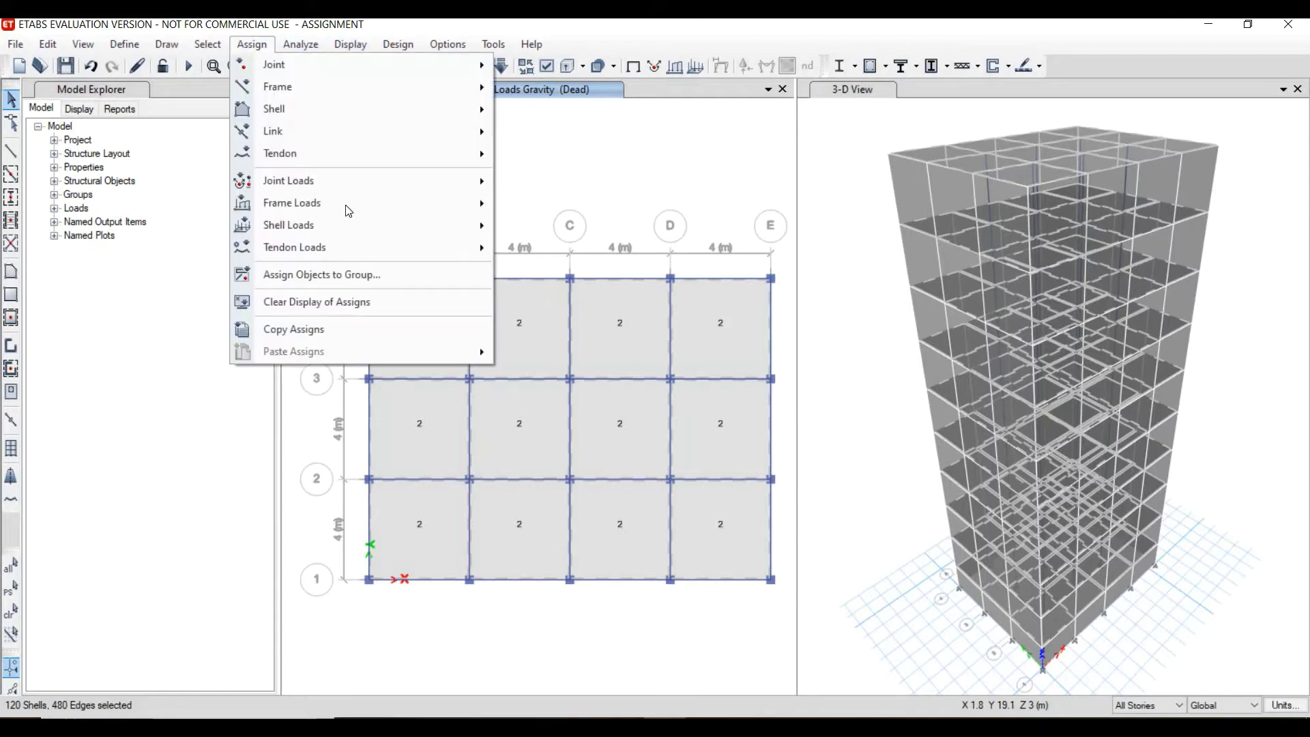
{"action": "mouse_move", "coordinate": [473, 225]}
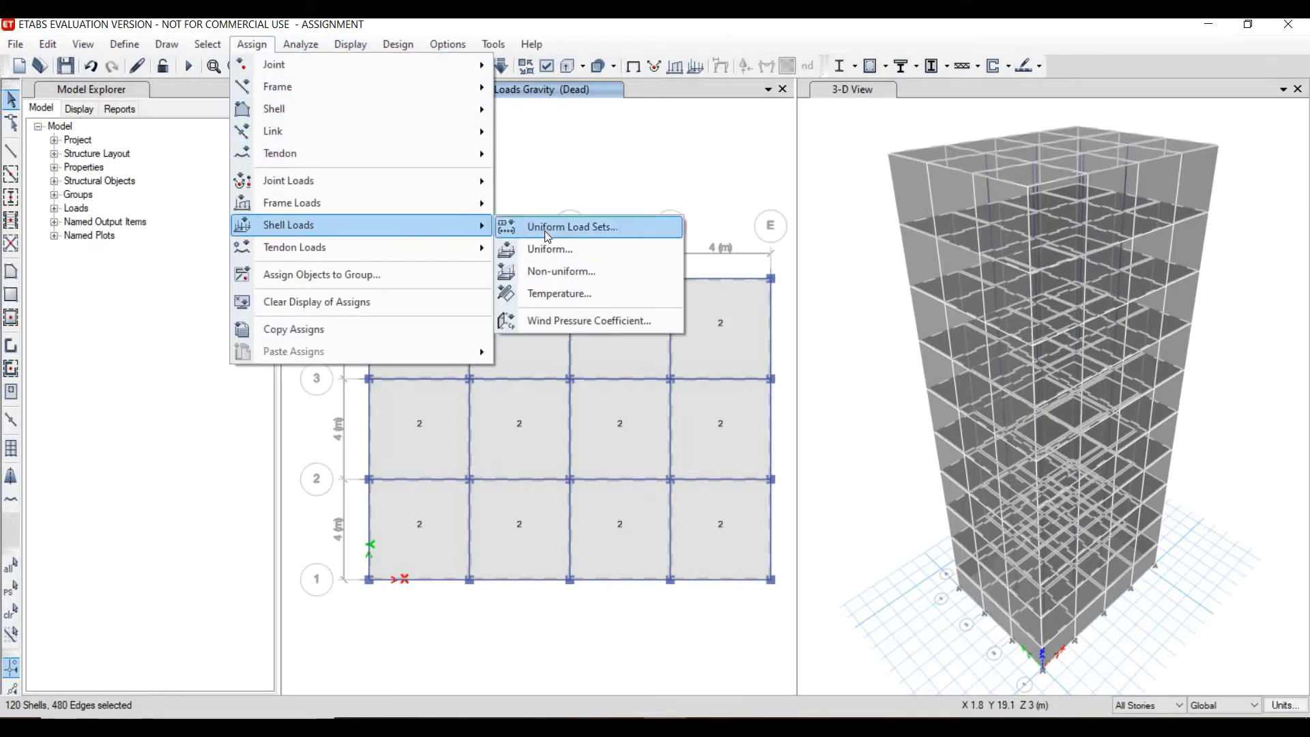
{"action": "left_click", "coordinate": [550, 250]}
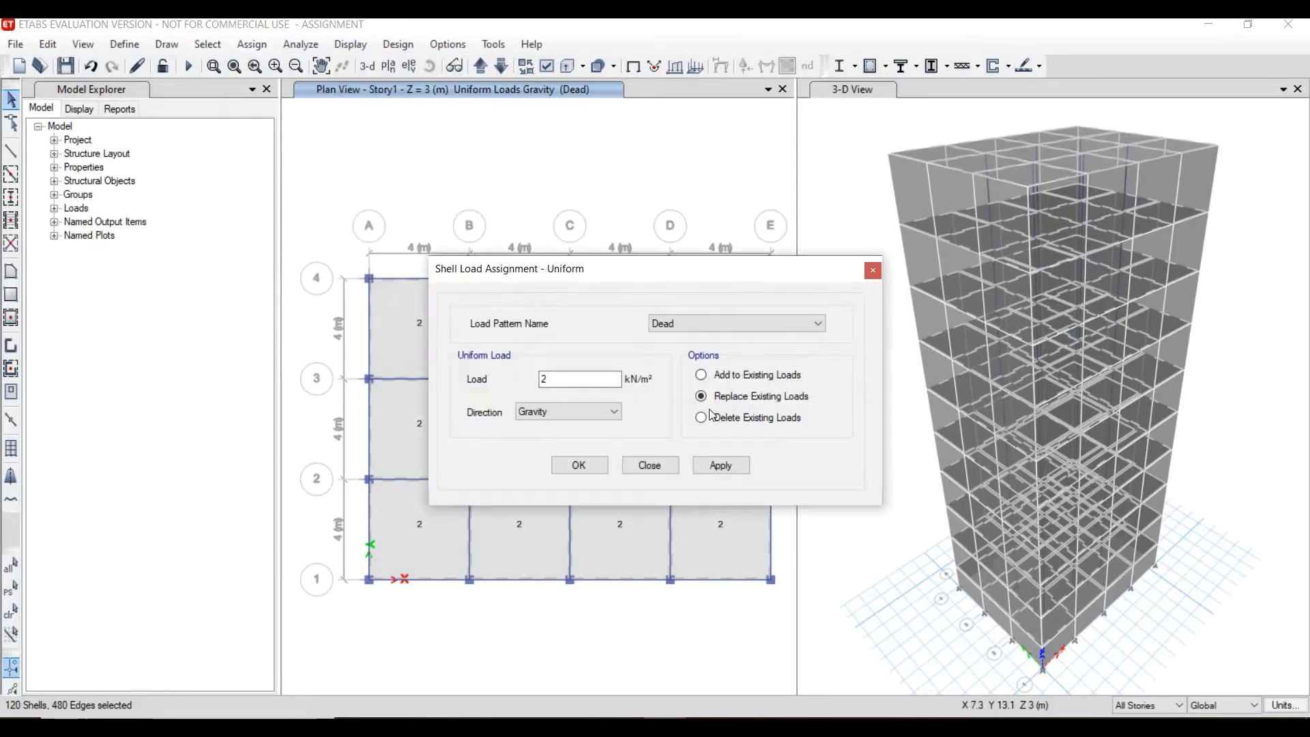
{"action": "left_click", "coordinate": [790, 319]}
{"action": "left_click", "coordinate": [778, 350]}
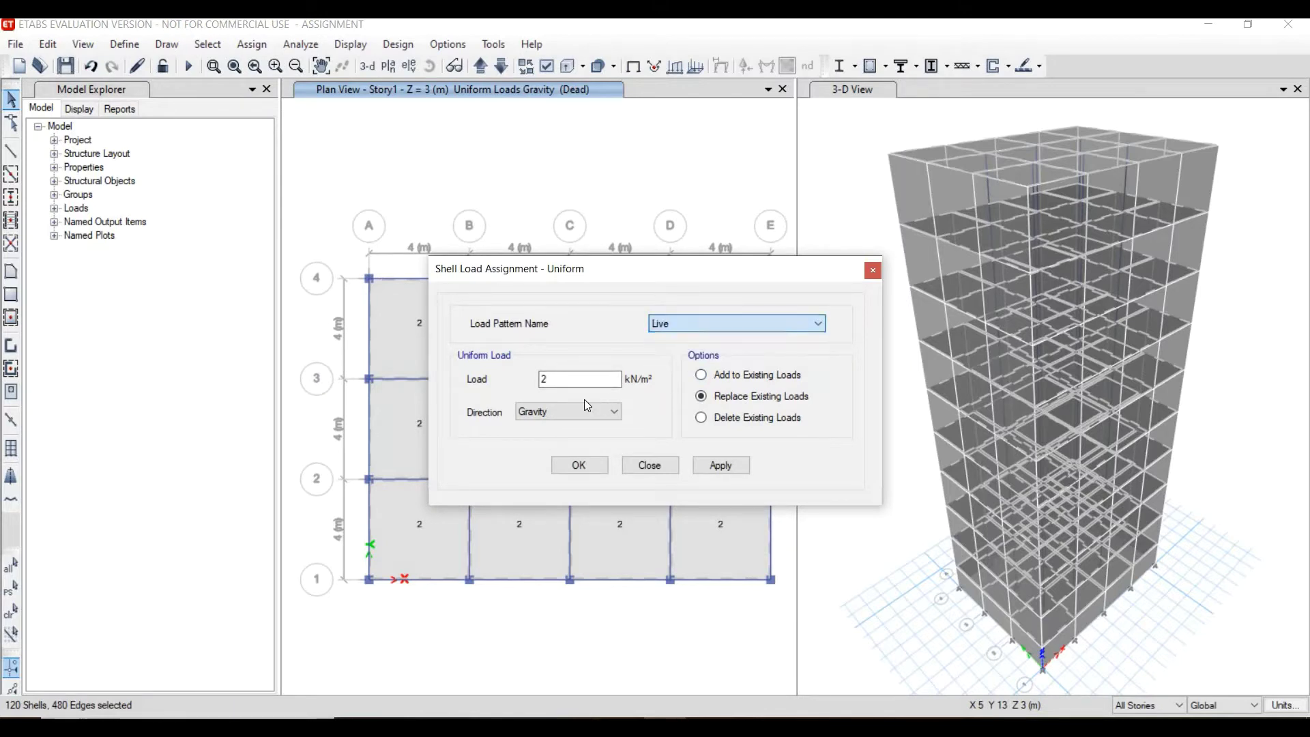
{"action": "key", "text": "shift+Tab"}
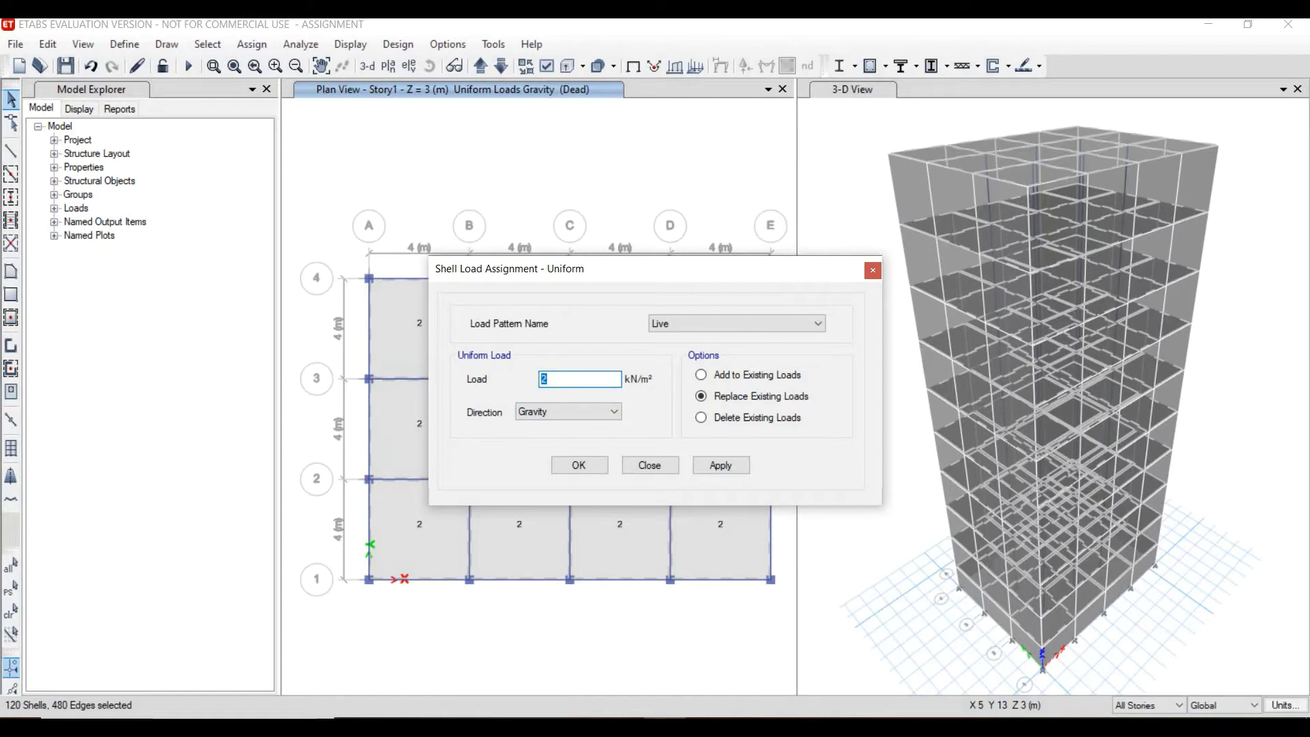
{"action": "type", "text": "3"}
{"action": "left_click", "coordinate": [716, 465]}
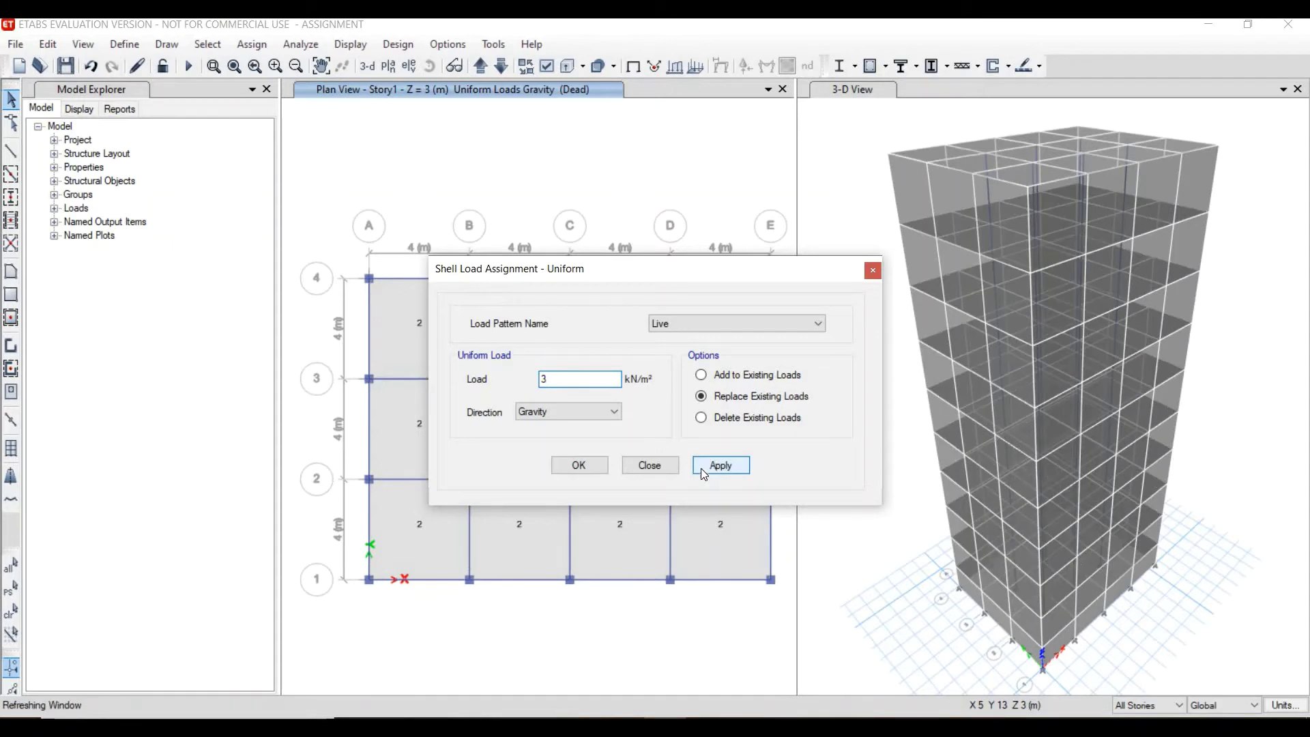
{"action": "left_click", "coordinate": [579, 467]}
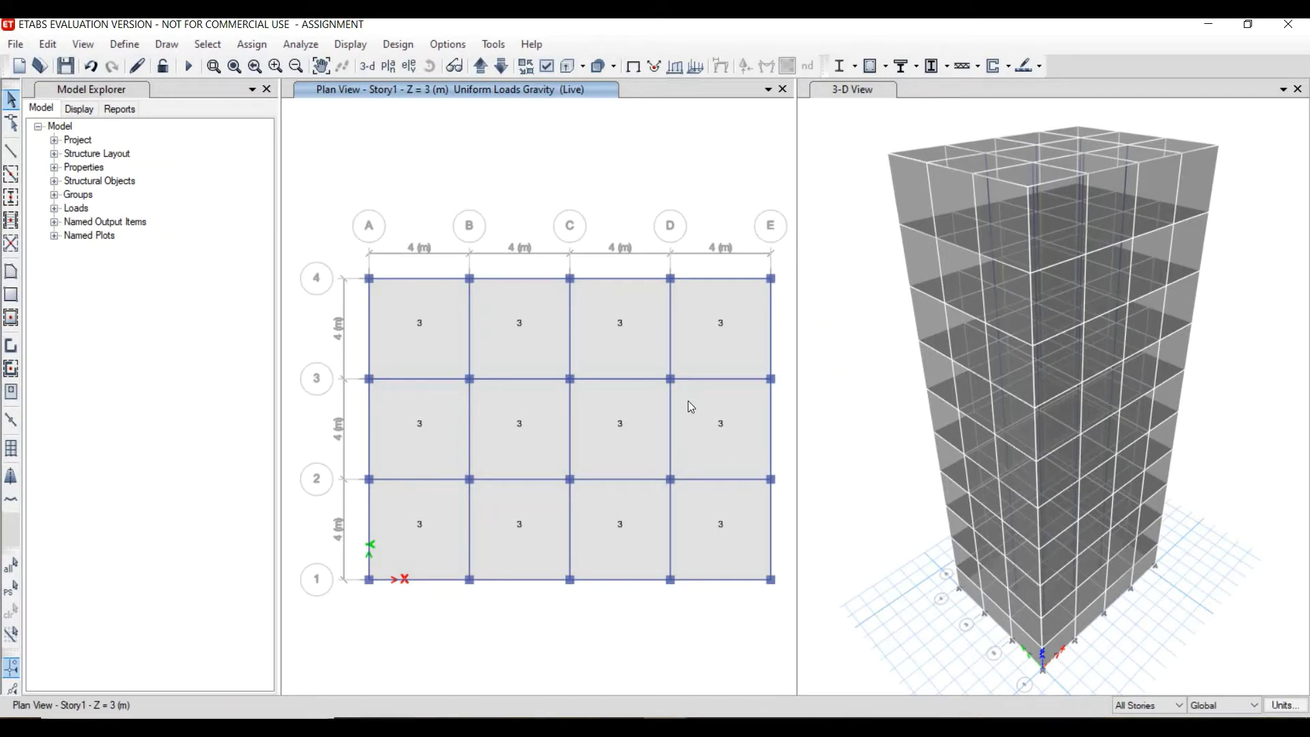
- Show the Story10 plan view at Z = 39 m and set the story scope to One Story
{"action": "left_click", "coordinate": [502, 67]}
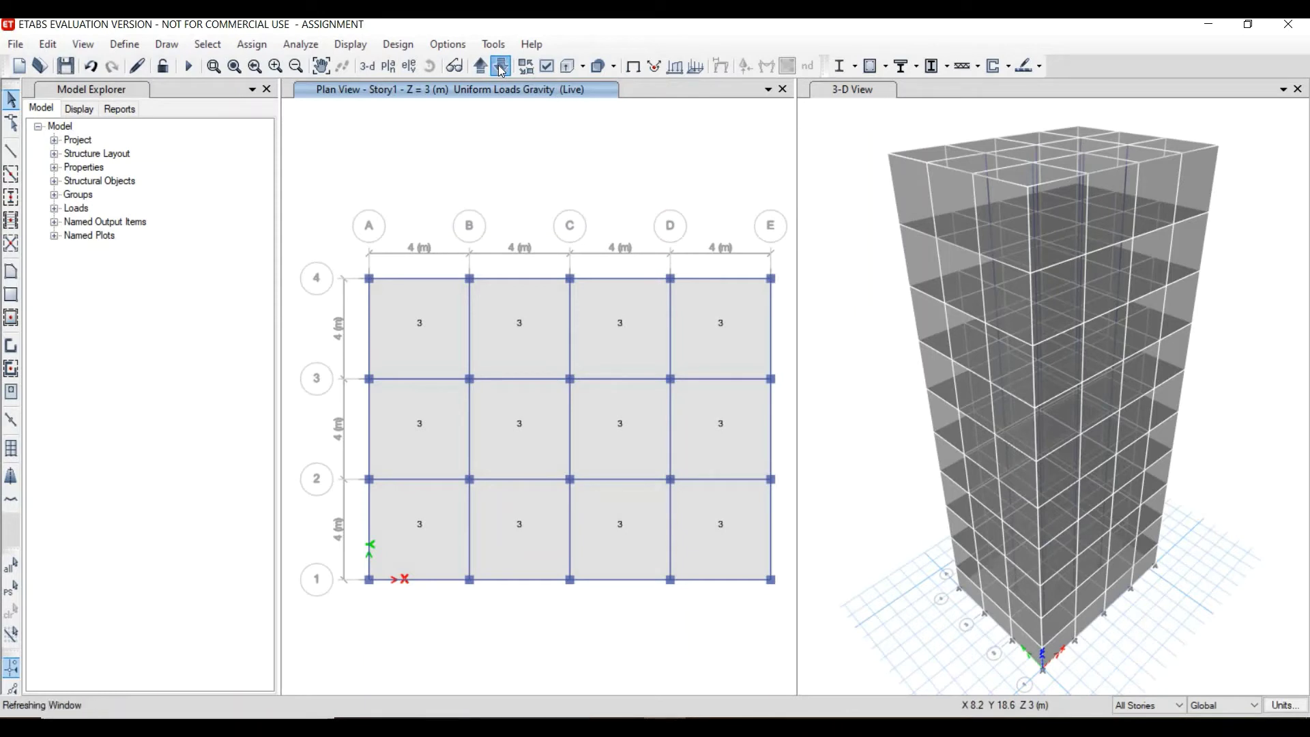
{"action": "left_click", "coordinate": [501, 67]}
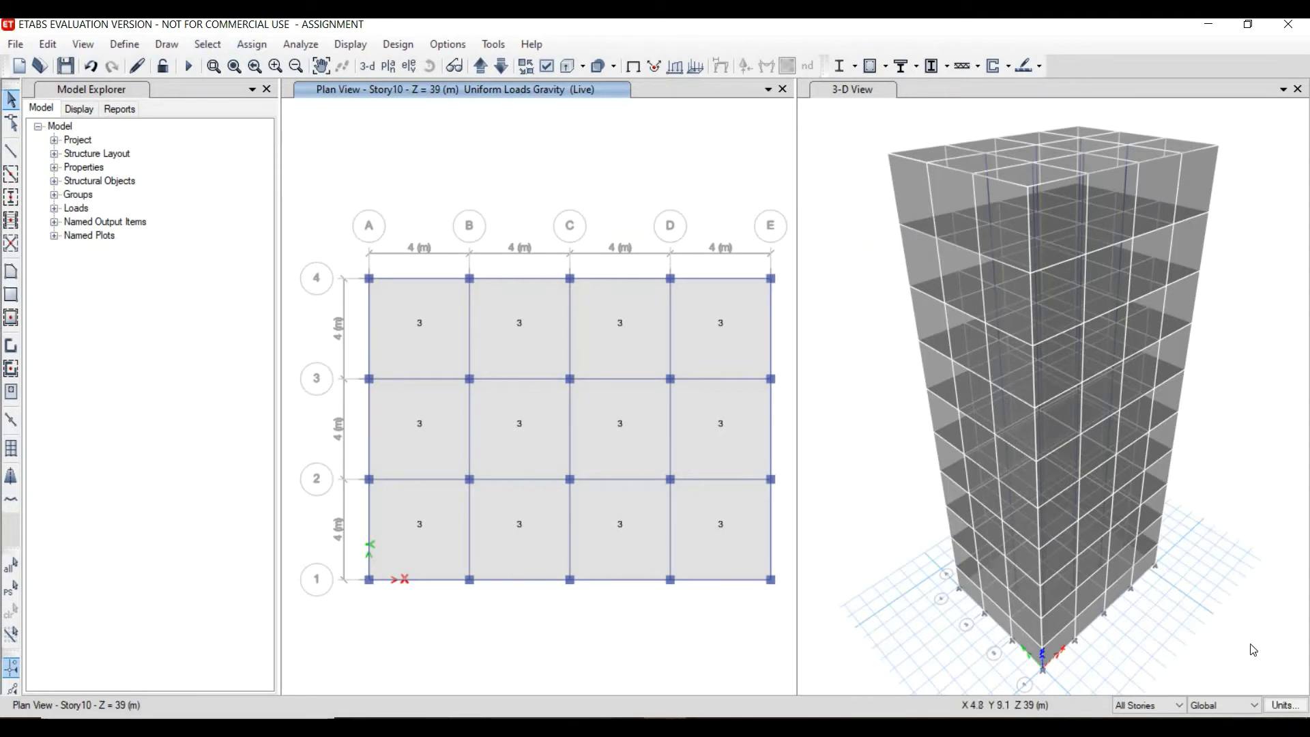
{"action": "left_click", "coordinate": [1167, 710]}
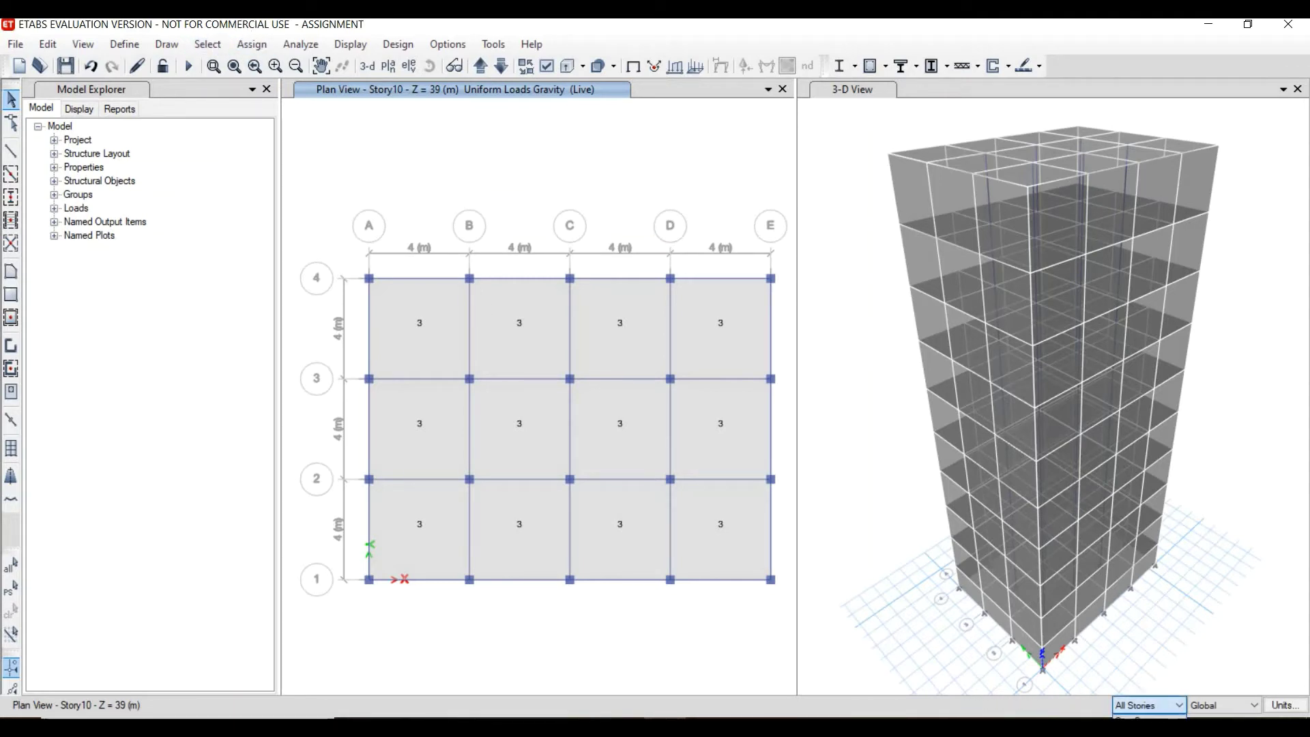
{"action": "left_click", "coordinate": [1147, 720]}
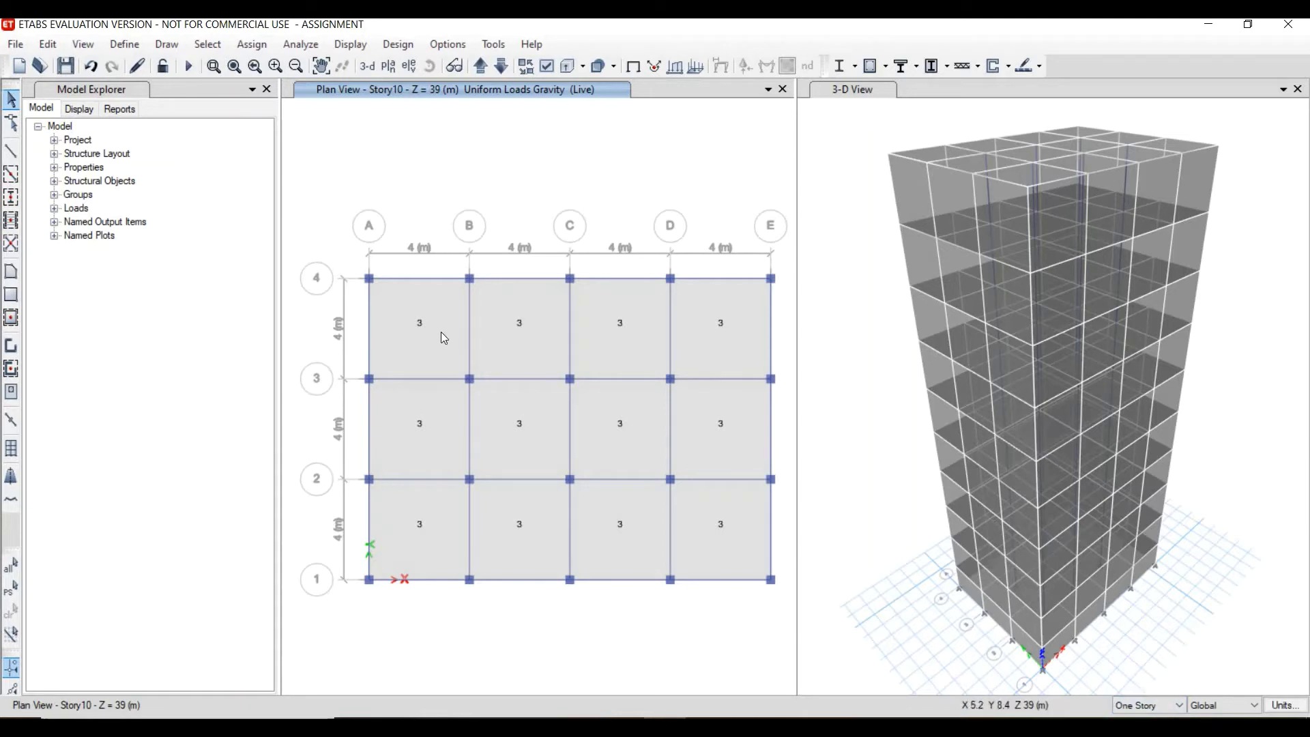
- Select the slab panels in all twelve bays of the Story10 plan only
{"action": "left_click", "coordinate": [439, 331]}
{"action": "left_click", "coordinate": [537, 347]}
{"action": "left_click", "coordinate": [665, 339]}
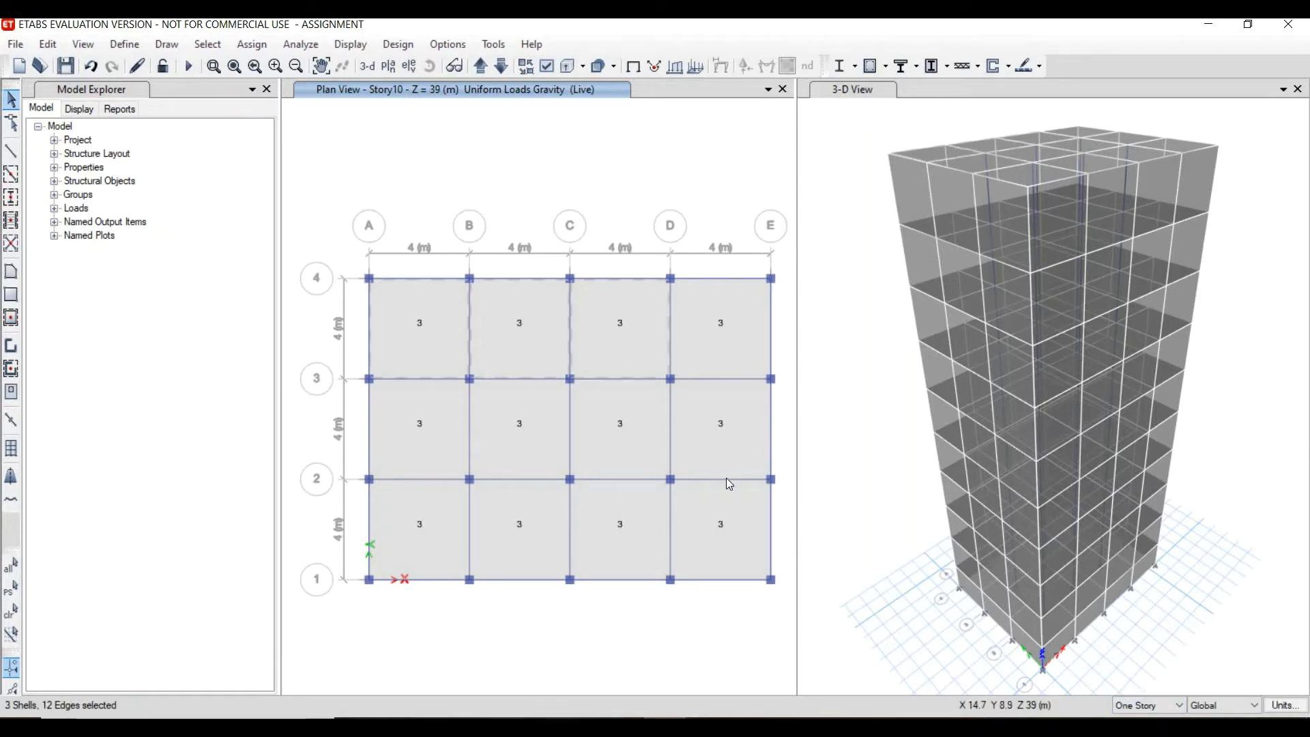
{"action": "left_click", "coordinate": [706, 309]}
{"action": "left_click", "coordinate": [720, 408]}
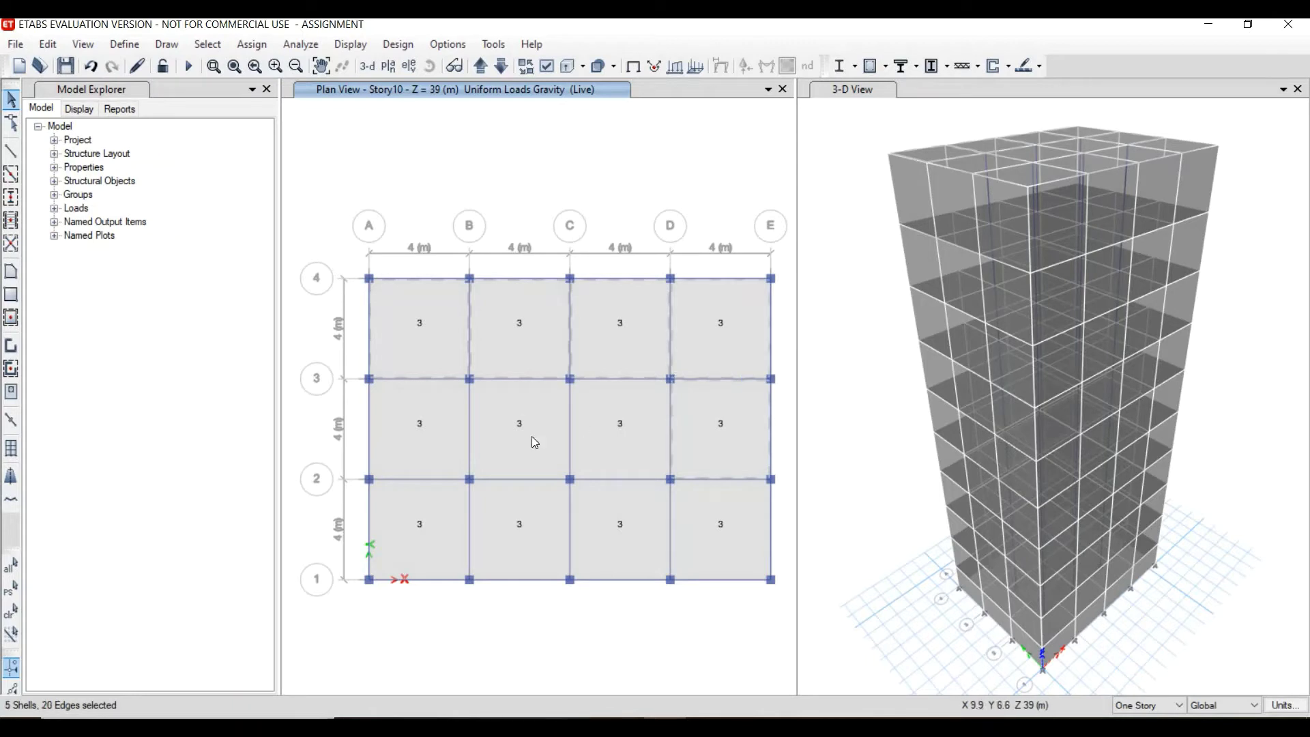
{"action": "left_click", "coordinate": [492, 427]}
{"action": "left_click", "coordinate": [420, 439]}
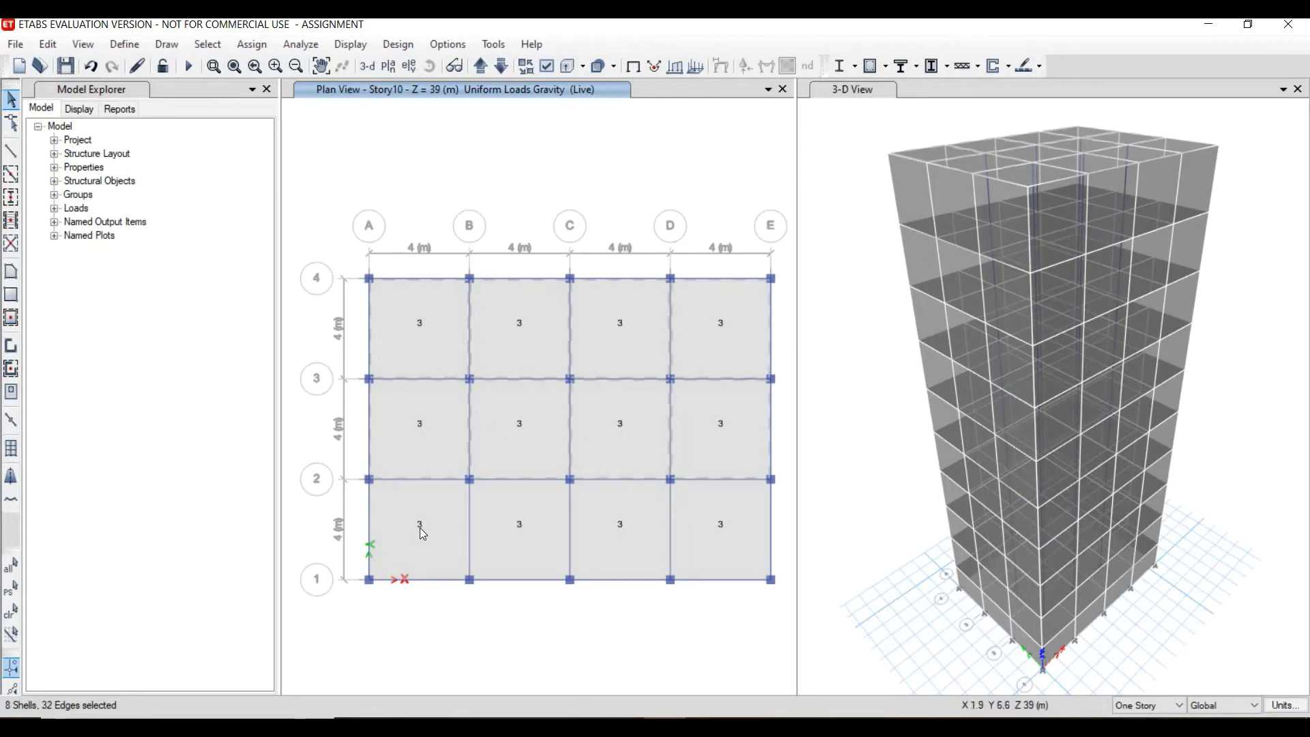
{"action": "left_click", "coordinate": [545, 529]}
{"action": "left_click", "coordinate": [650, 546]}
{"action": "left_click", "coordinate": [703, 538]}
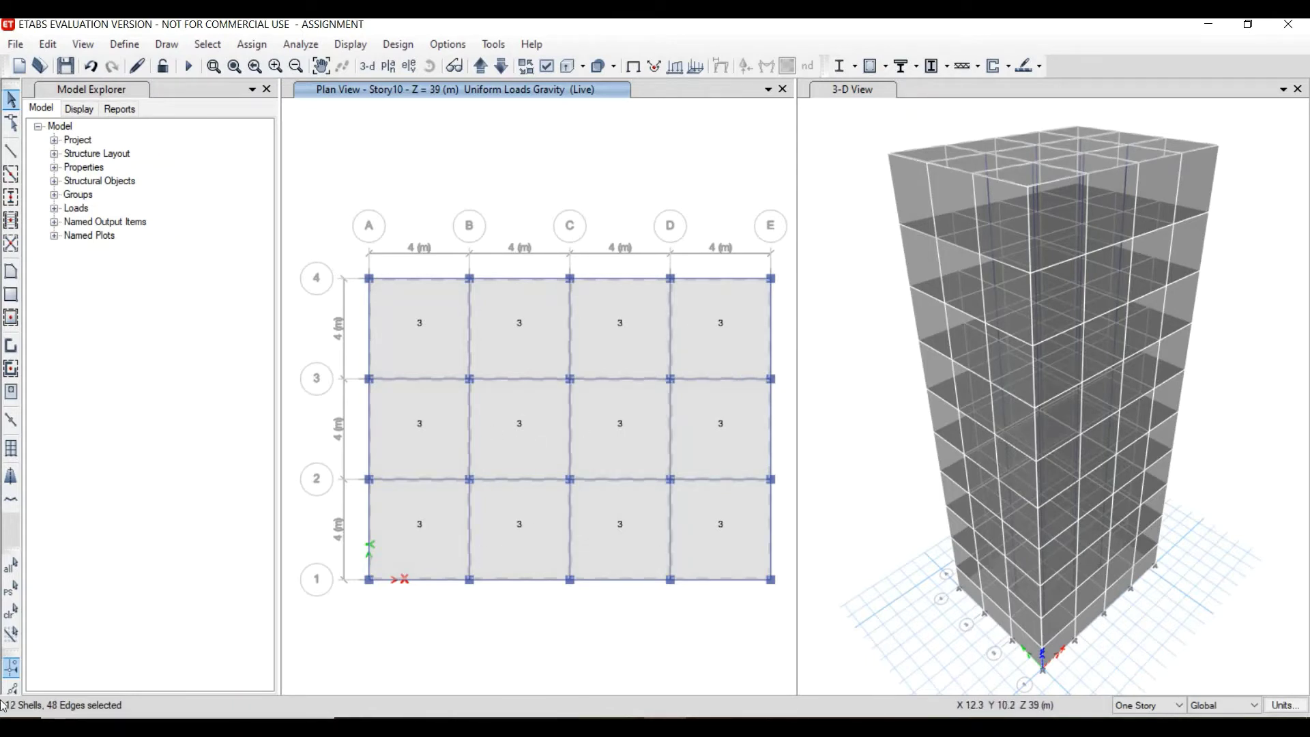
- Assign a uniform Live load of 2 kN/m² in the Gravity direction to the Story10 slabs, replacing the existing live load
{"action": "left_click", "coordinate": [250, 48]}
{"action": "mouse_move", "coordinate": [308, 205]}
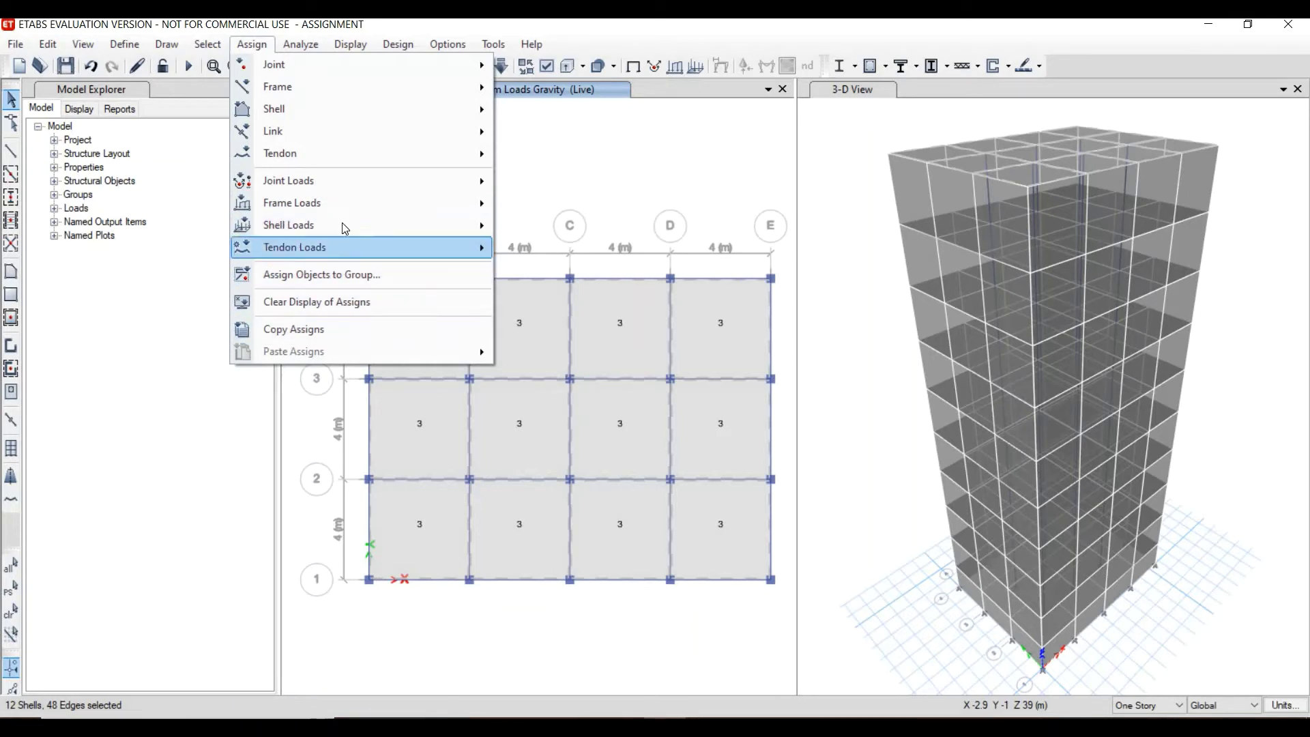
{"action": "mouse_move", "coordinate": [419, 229]}
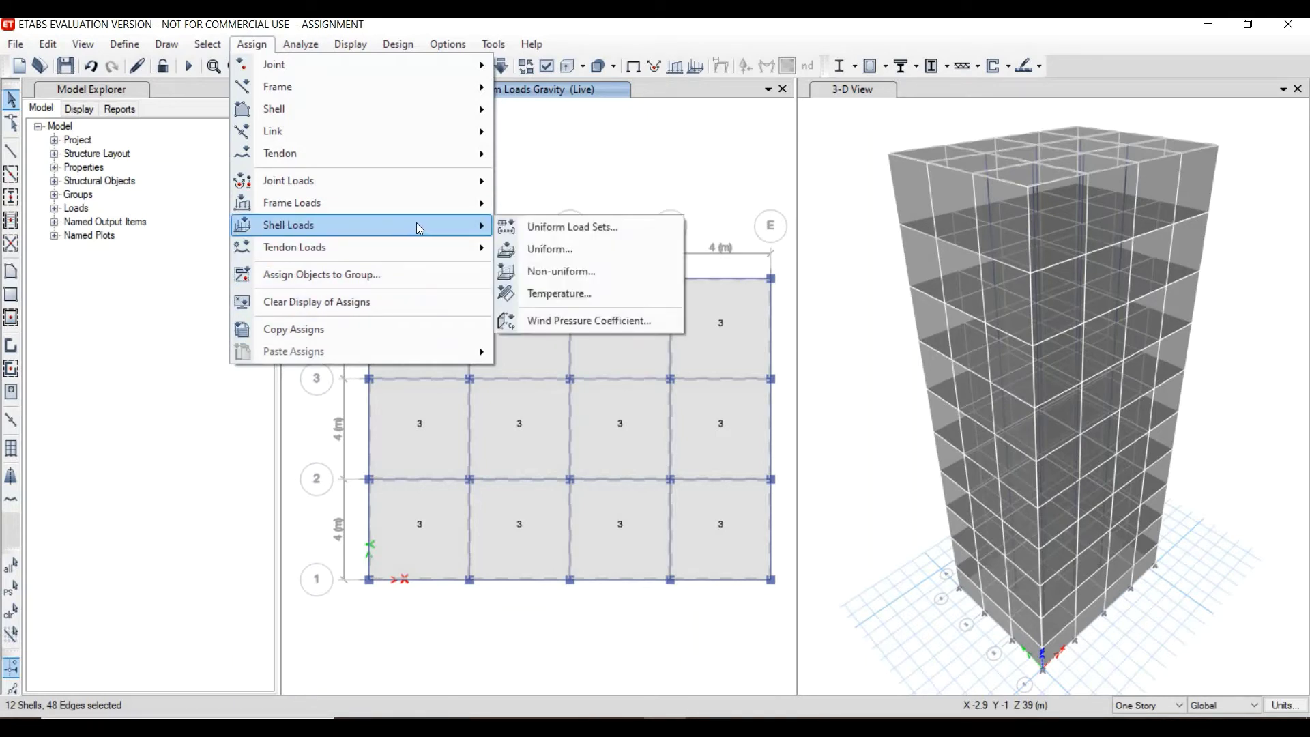
{"action": "left_click", "coordinate": [587, 250]}
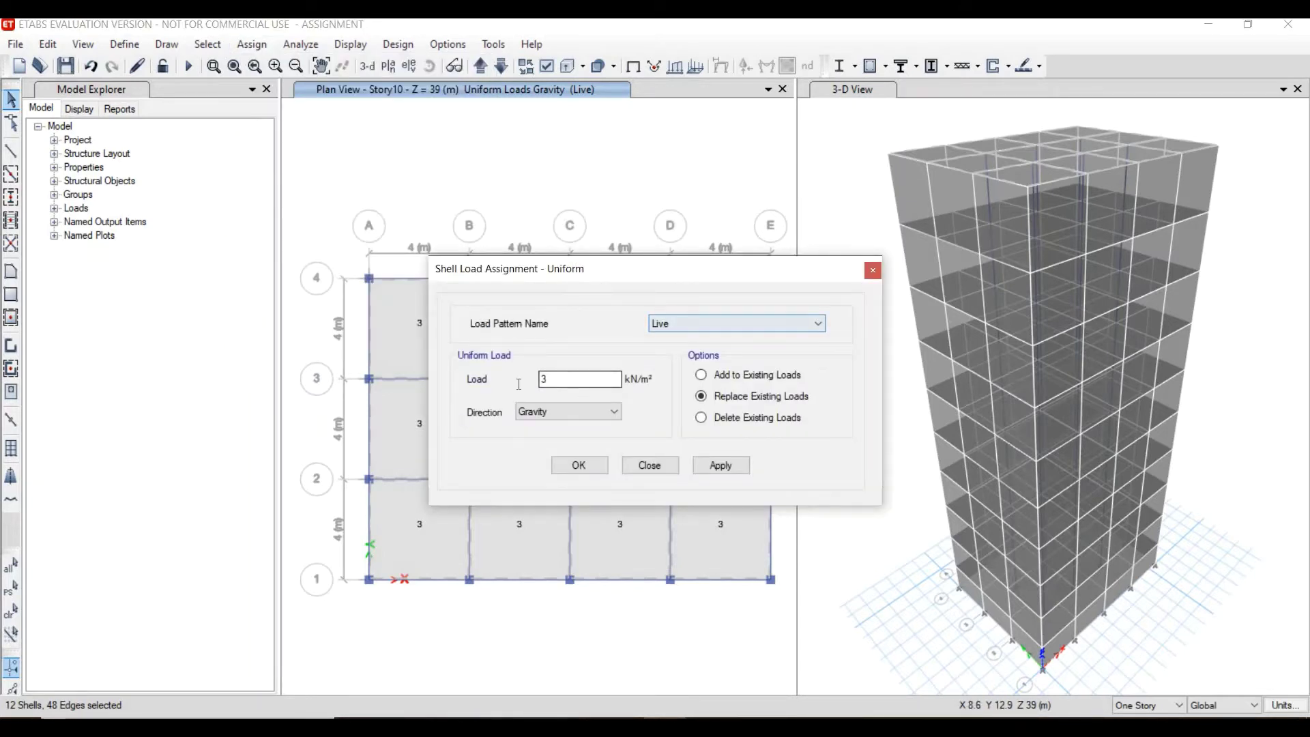
{"action": "key", "text": "Tab"}
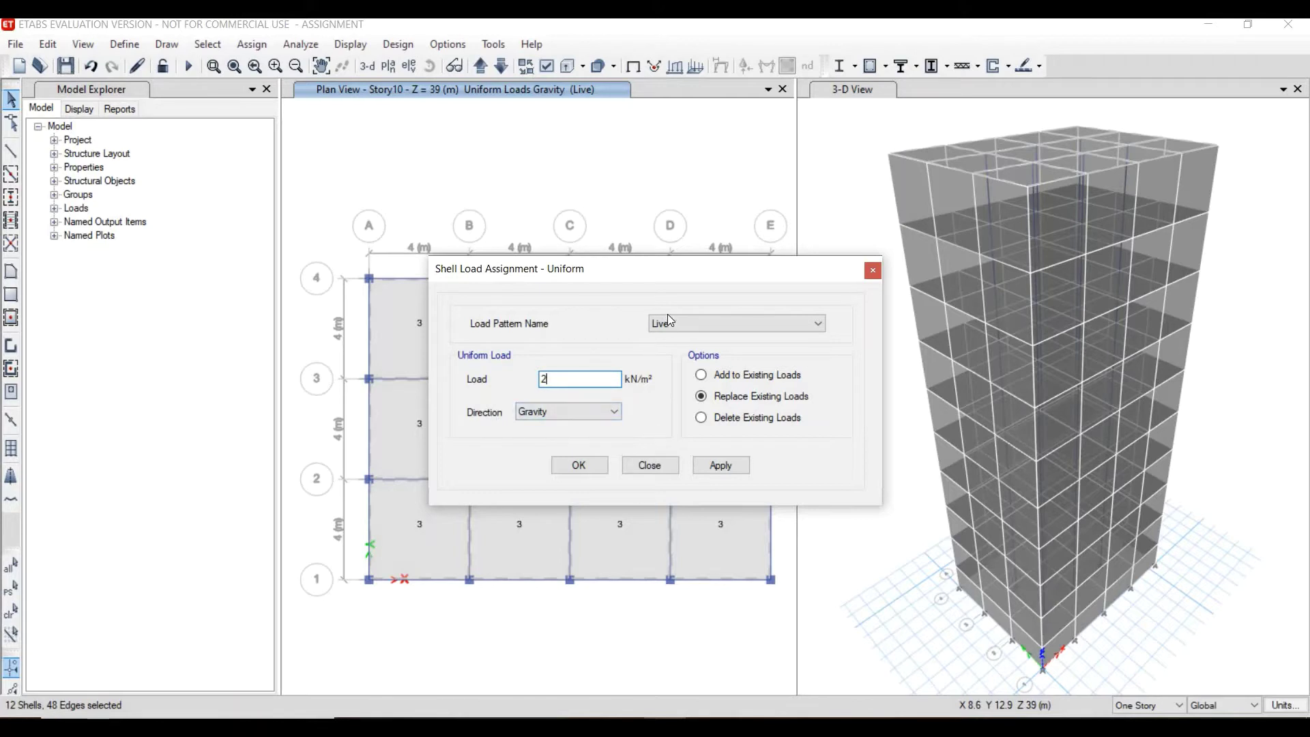
{"action": "left_click", "coordinate": [714, 471]}
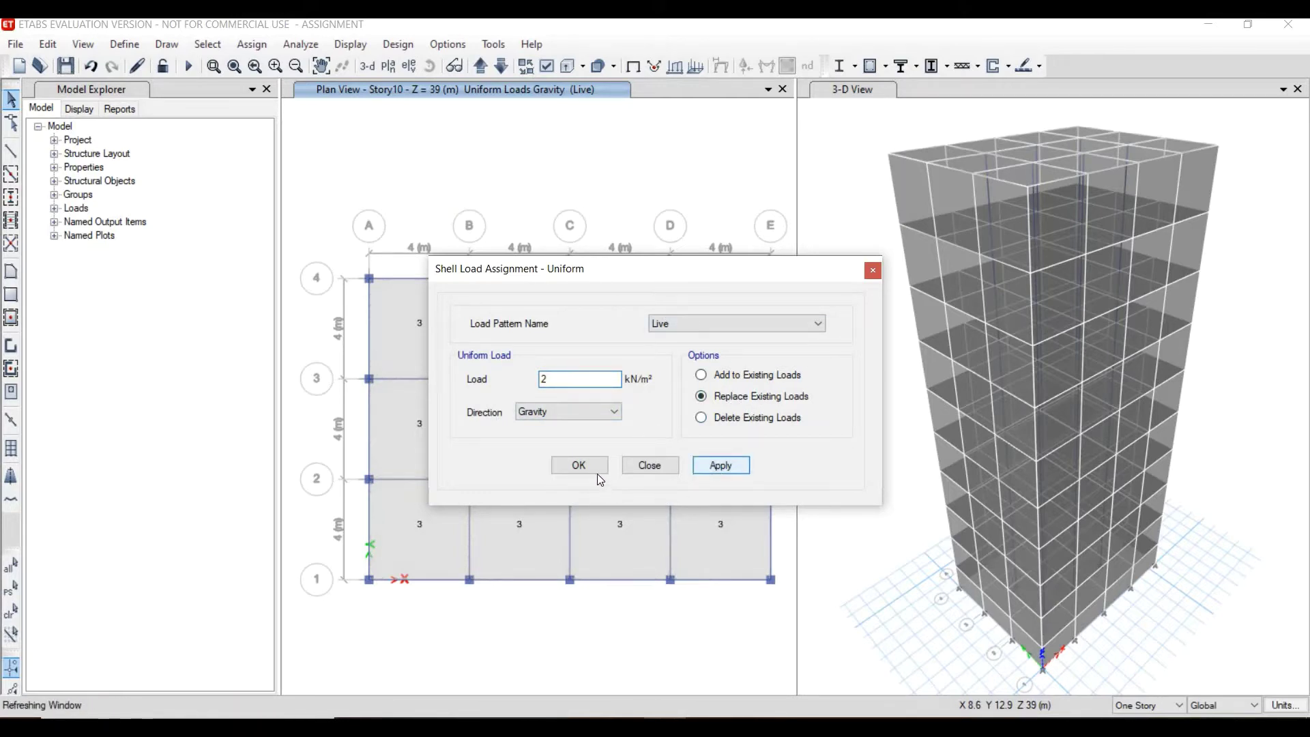
{"action": "left_click", "coordinate": [595, 469]}
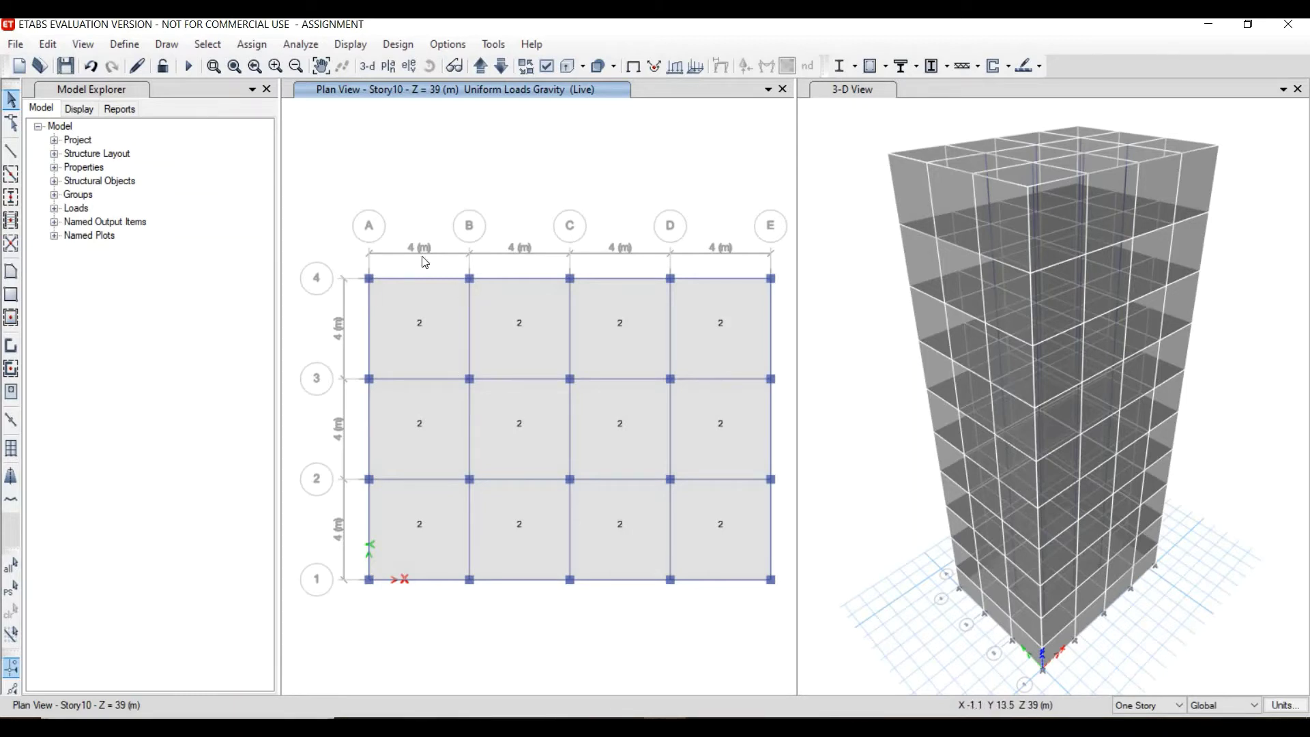
- Clear the displayed loads and set the WIND load pattern's IS875:1987 wind speed to 33 m/s and terrain category to 3
{"action": "key", "text": "F4"}
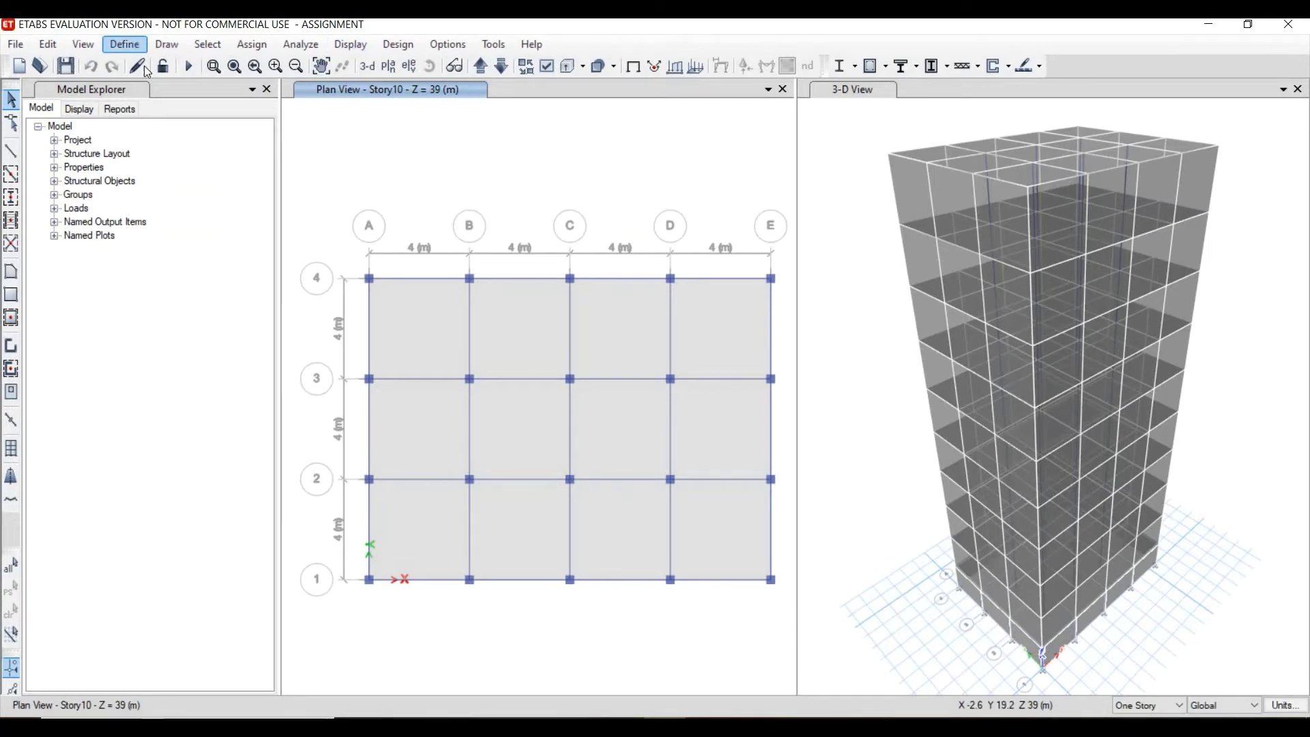
{"action": "left_click", "coordinate": [125, 44]}
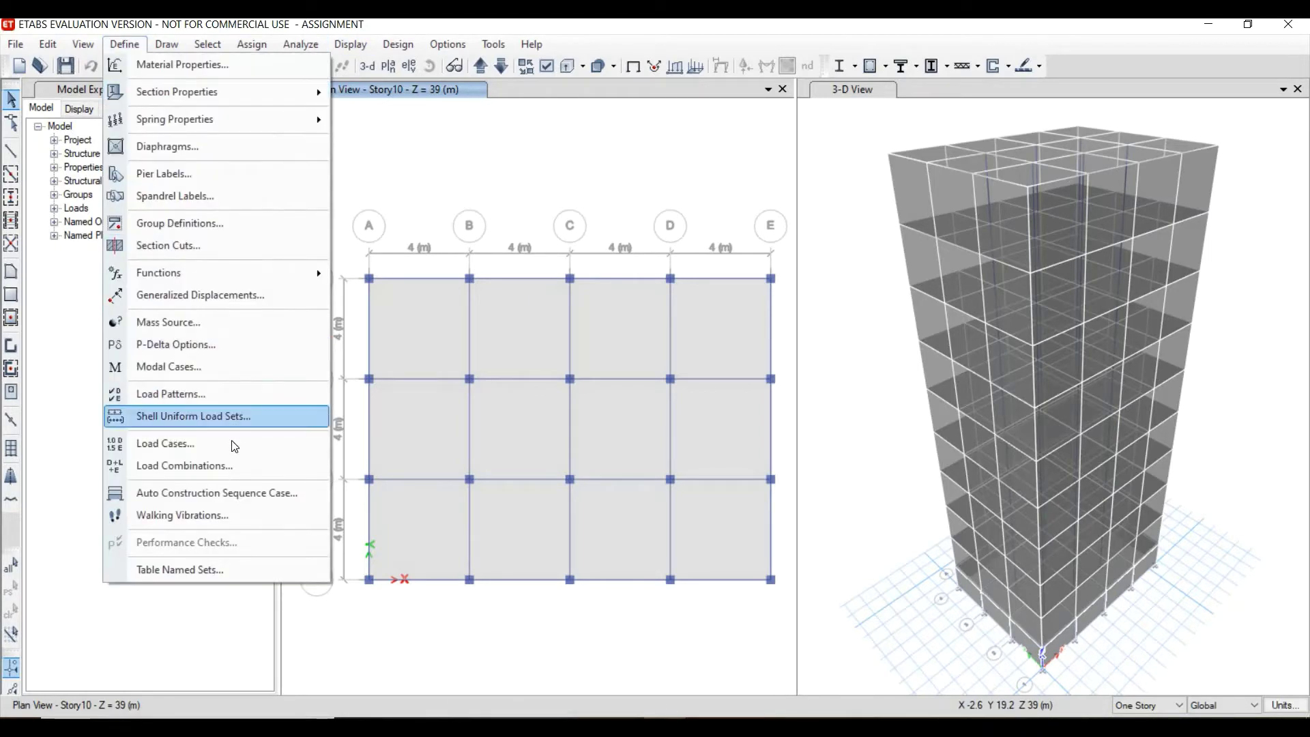
{"action": "left_click", "coordinate": [235, 394]}
{"action": "left_click", "coordinate": [395, 371]}
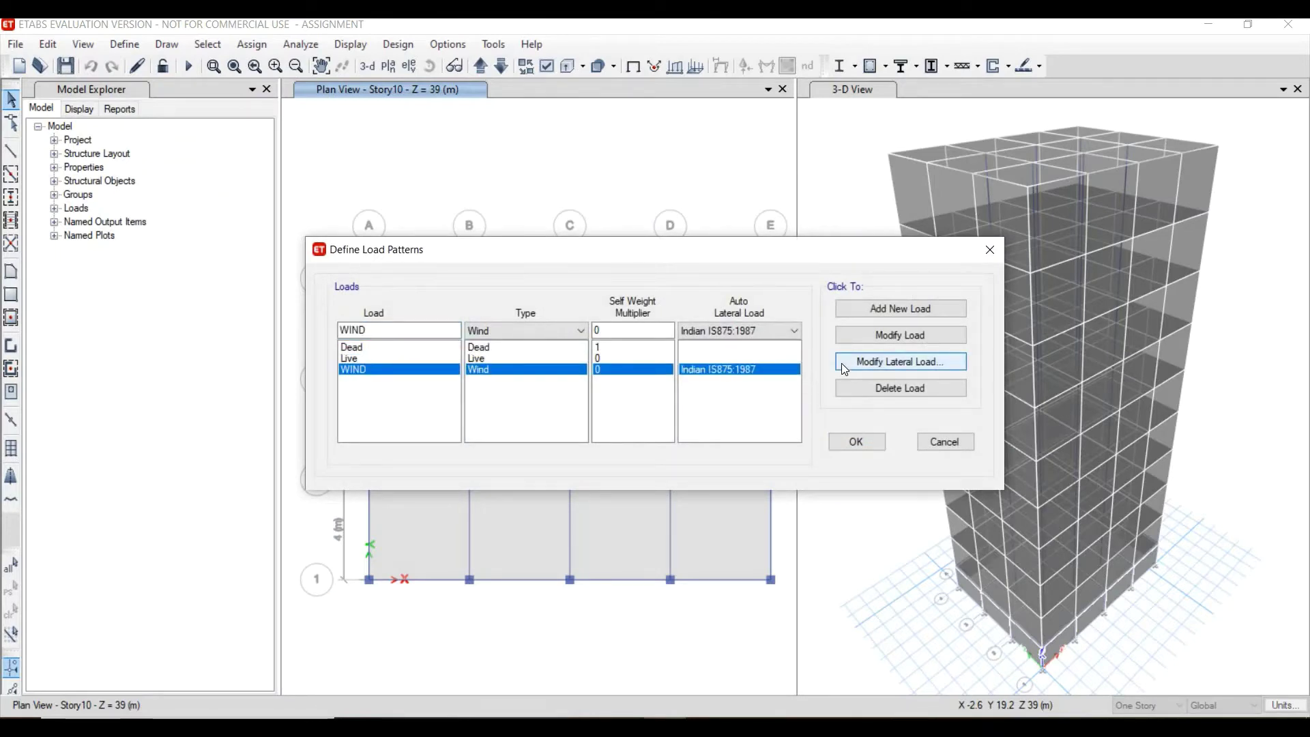
{"action": "left_click", "coordinate": [844, 368]}
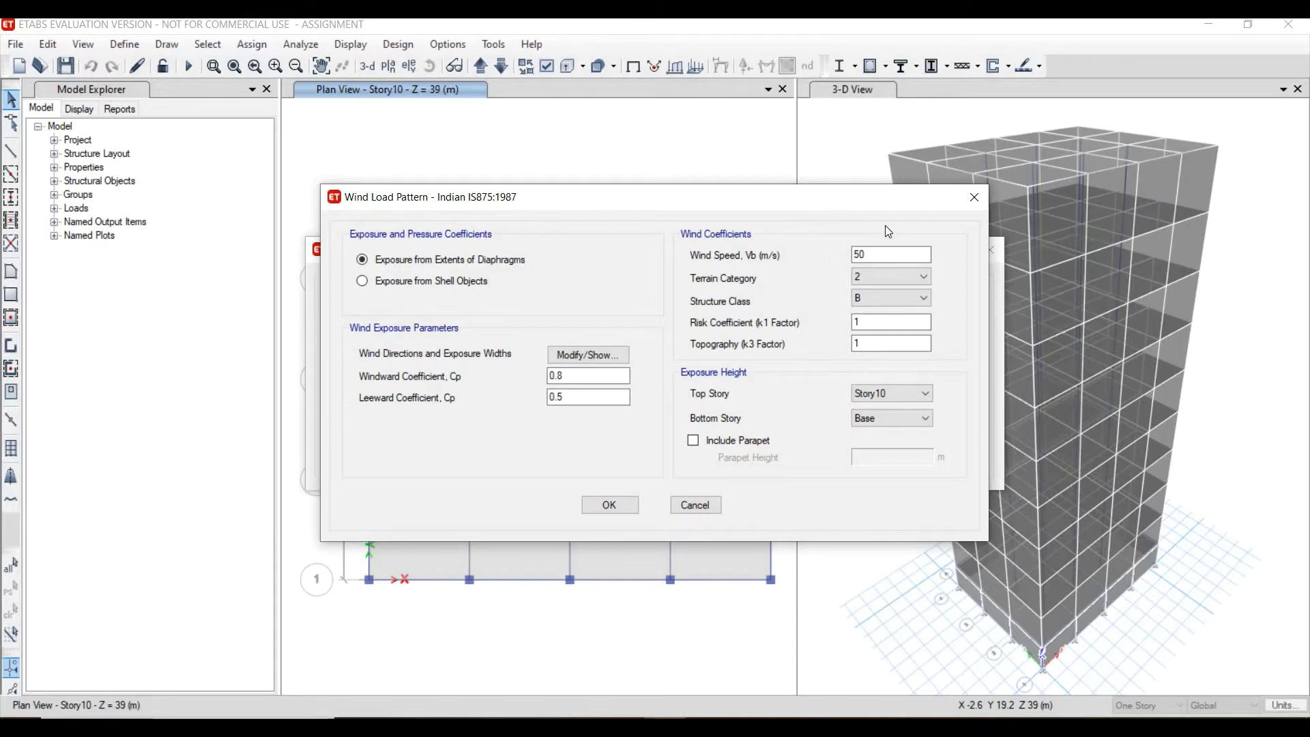
{"action": "left_click", "coordinate": [898, 254]}
{"action": "double_click", "coordinate": [845, 256]}
{"action": "type", "text": "33"}
{"action": "left_click", "coordinate": [893, 279]}
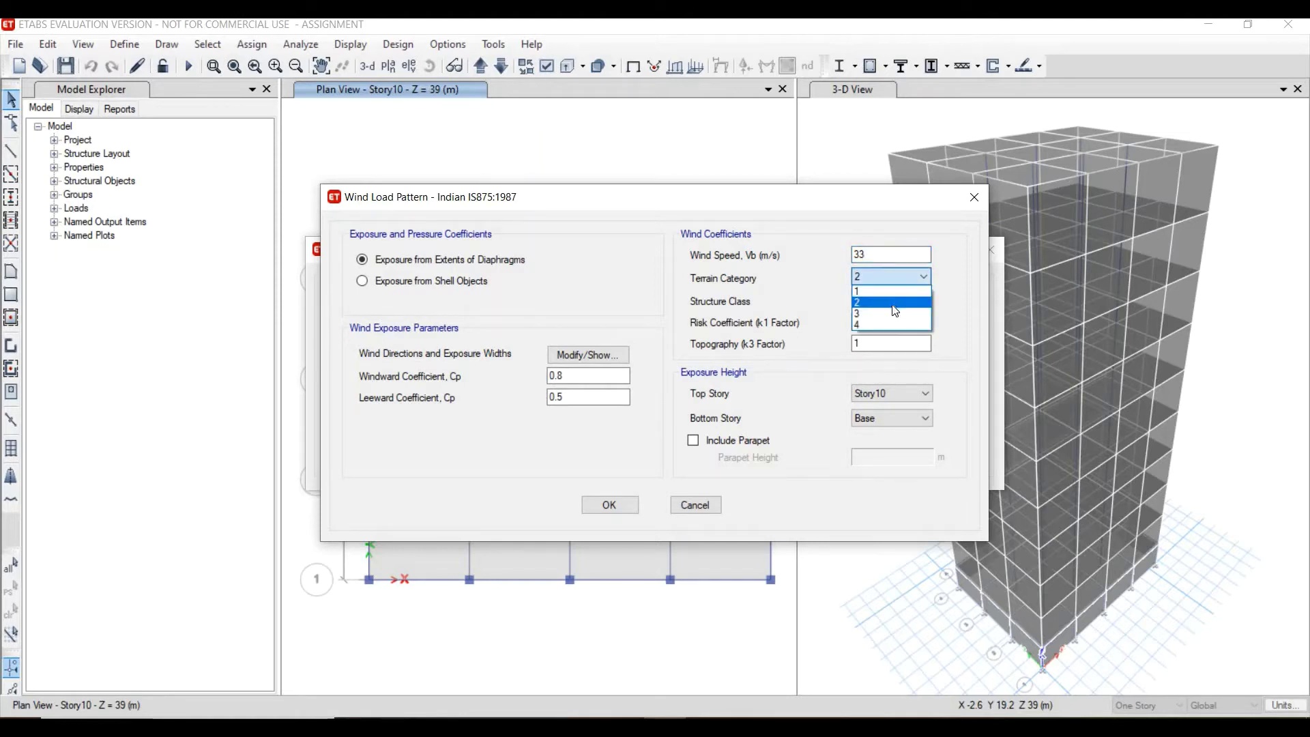
{"action": "left_click", "coordinate": [893, 314]}
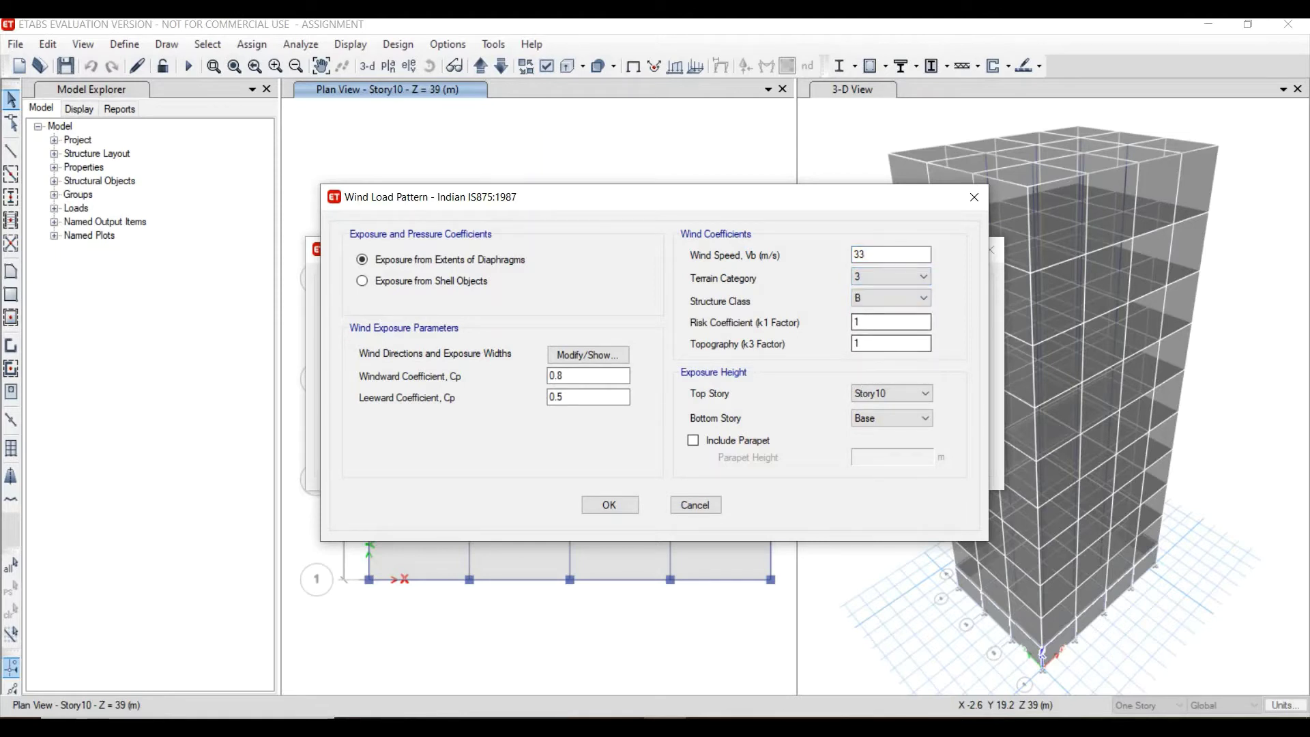
- Switch to the IS 875 Part 3 2015 PDF in Acrobat Reader and examine the terrain category definitions and basic wind speed map
{"action": "key", "text": "alt+Tab"}
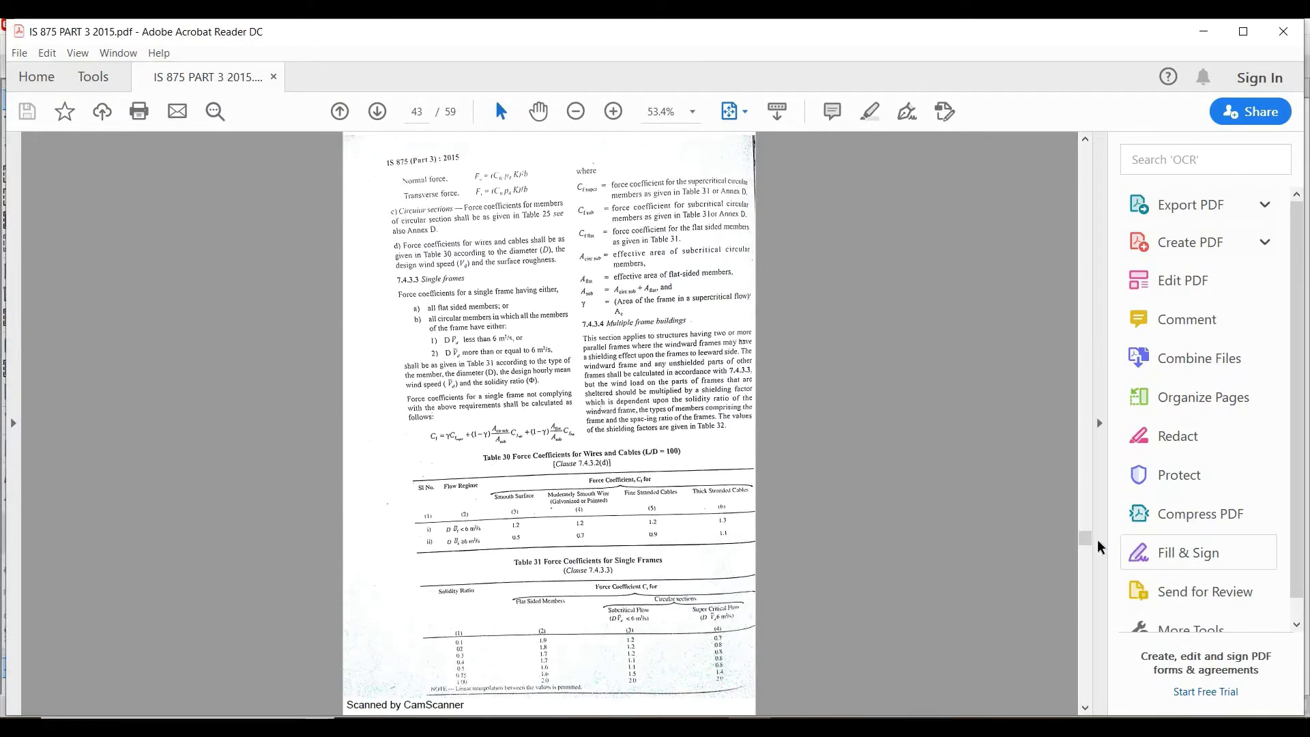
{"action": "left_click_drag", "start_coordinate": [1085, 538], "coordinate": [1085, 236]}
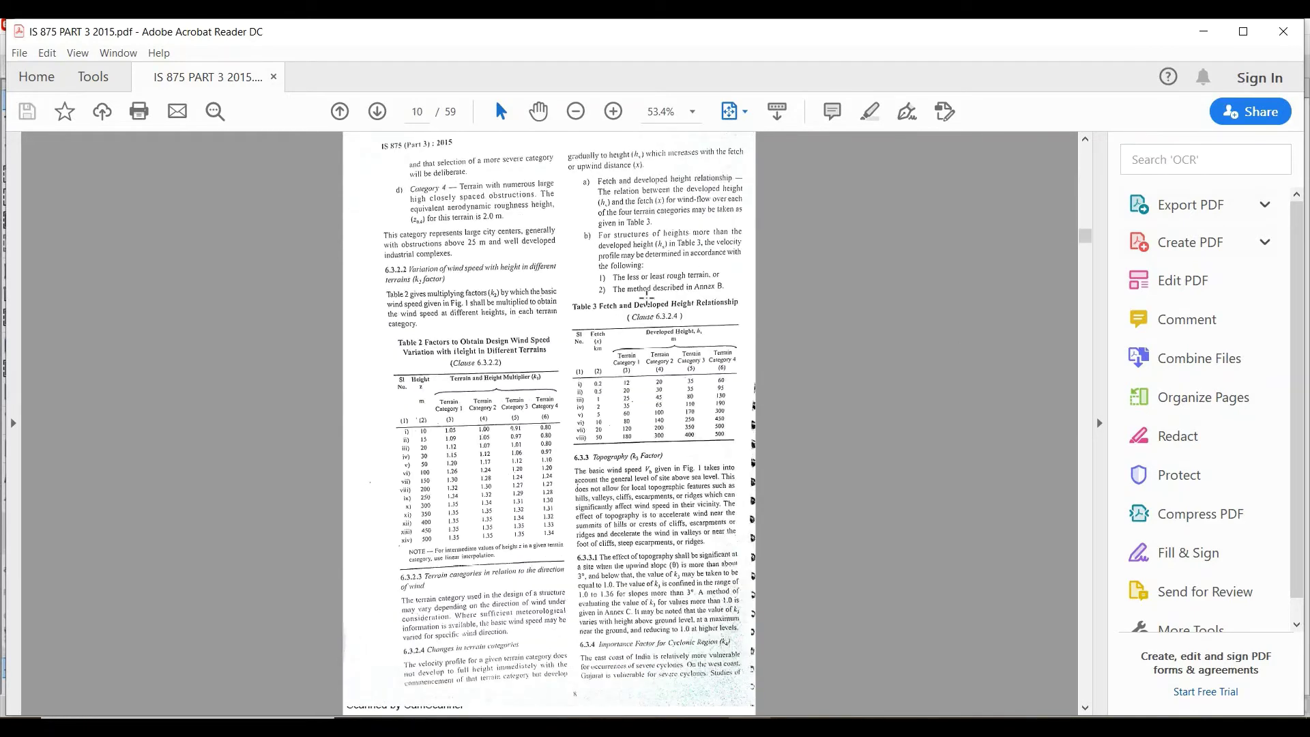
{"action": "scroll", "coordinate": [647, 294], "scroll_direction": "up", "scroll_amount": 5}
{"action": "scroll", "coordinate": [646, 295], "scroll_direction": "up", "scroll_amount": 10}
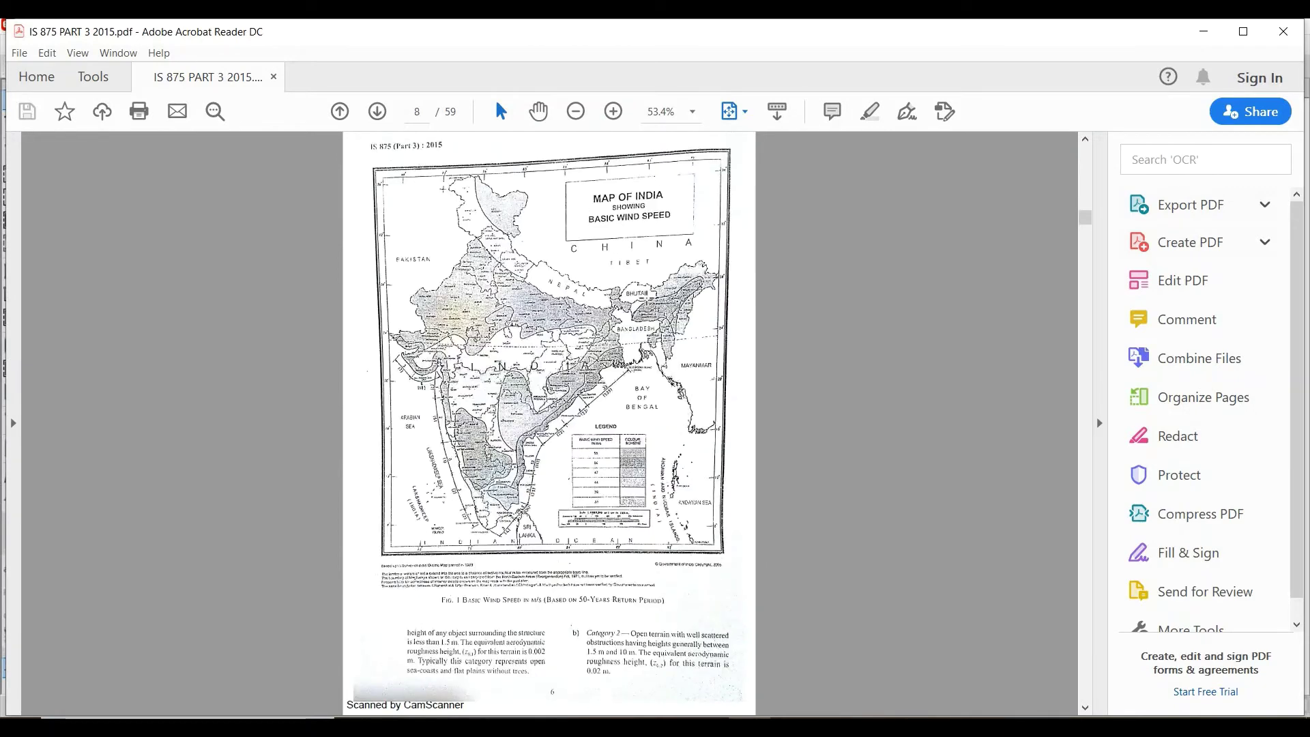
{"action": "scroll", "coordinate": [655, 293], "scroll_direction": "down", "scroll_amount": 15}
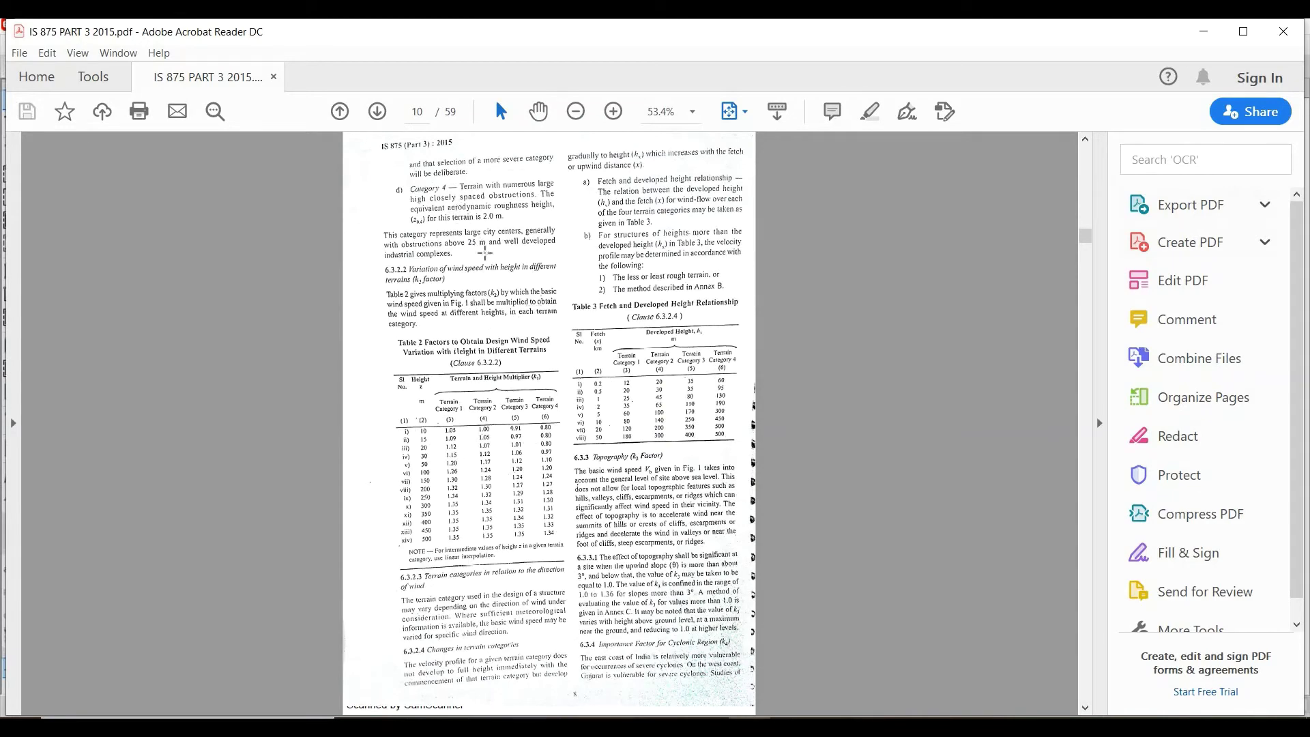
{"action": "scroll", "coordinate": [518, 328], "scroll_direction": "up", "scroll_amount": 5}
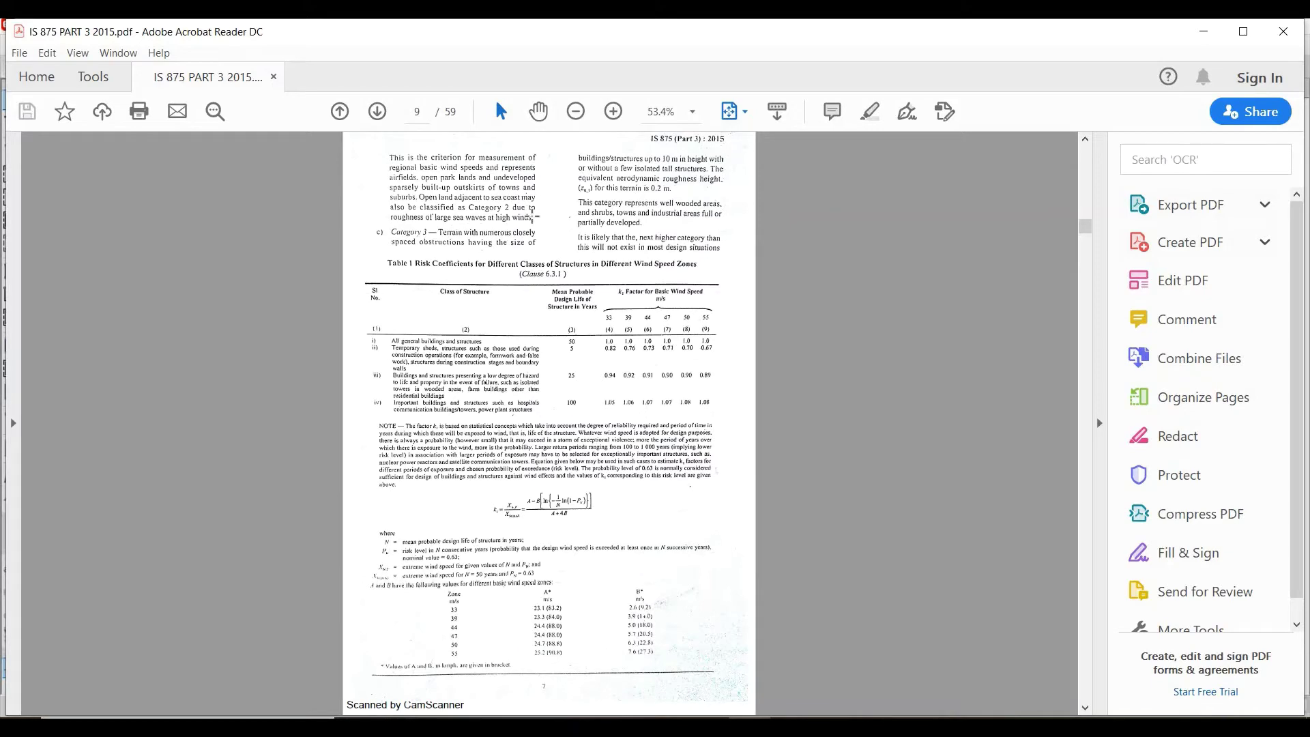
{"action": "scroll", "coordinate": [530, 217], "scroll_direction": "up", "scroll_amount": 5}
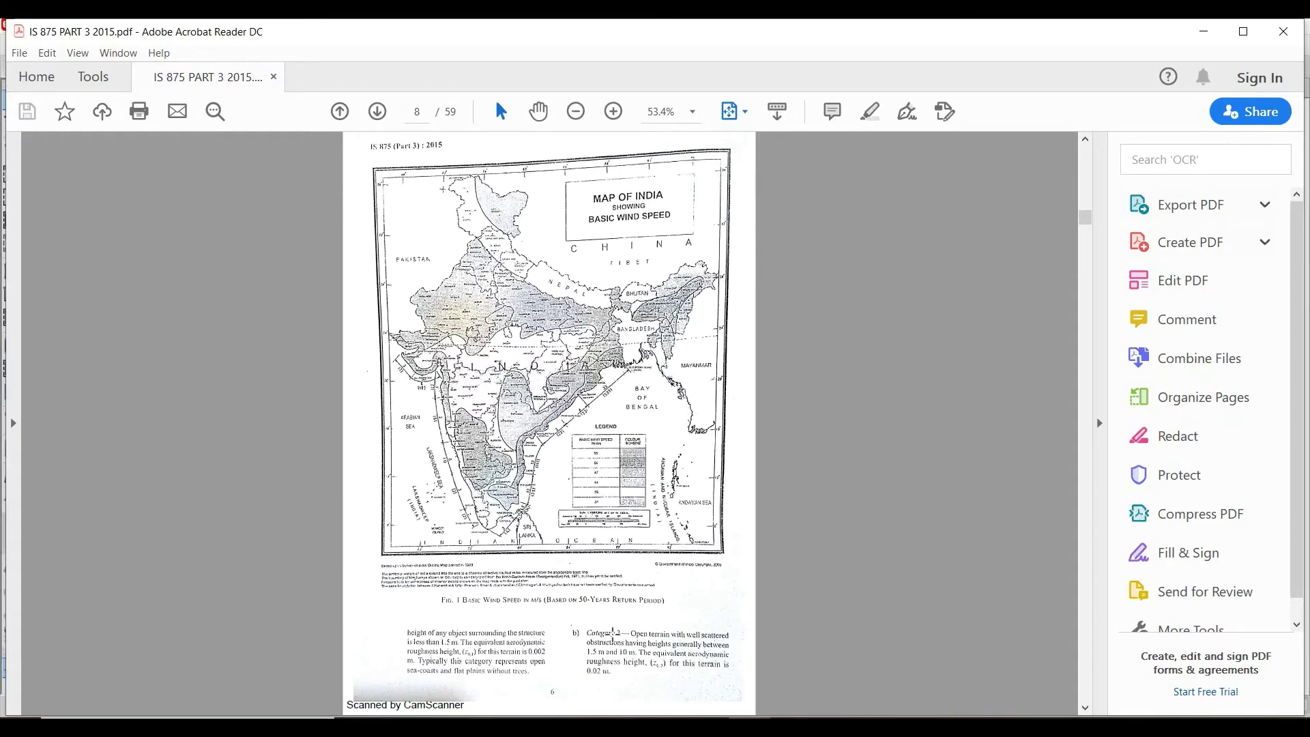
{"action": "scroll", "coordinate": [612, 635], "scroll_direction": "up", "scroll_amount": 5}
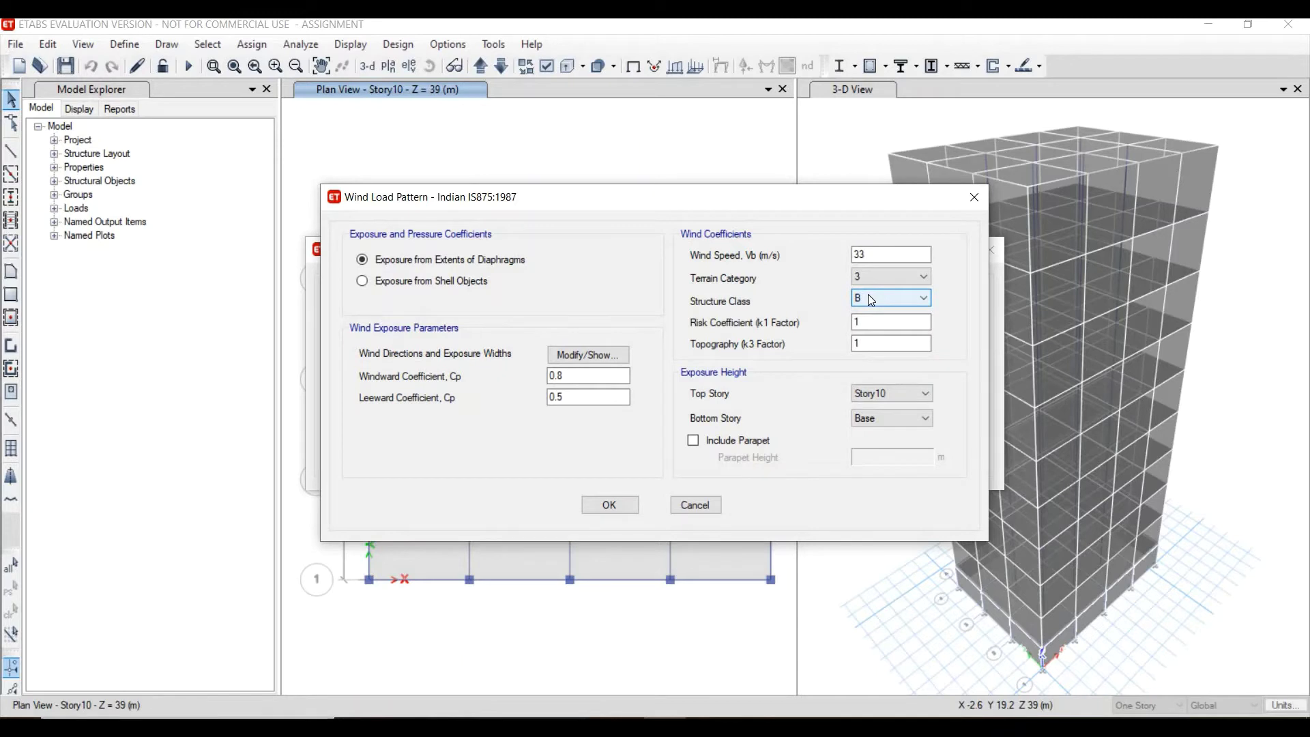
- Back in ETABS, keep structure class B and k1 and k3 factors of 1, and accept the WIND load pattern settings
{"action": "left_click", "coordinate": [868, 294]}
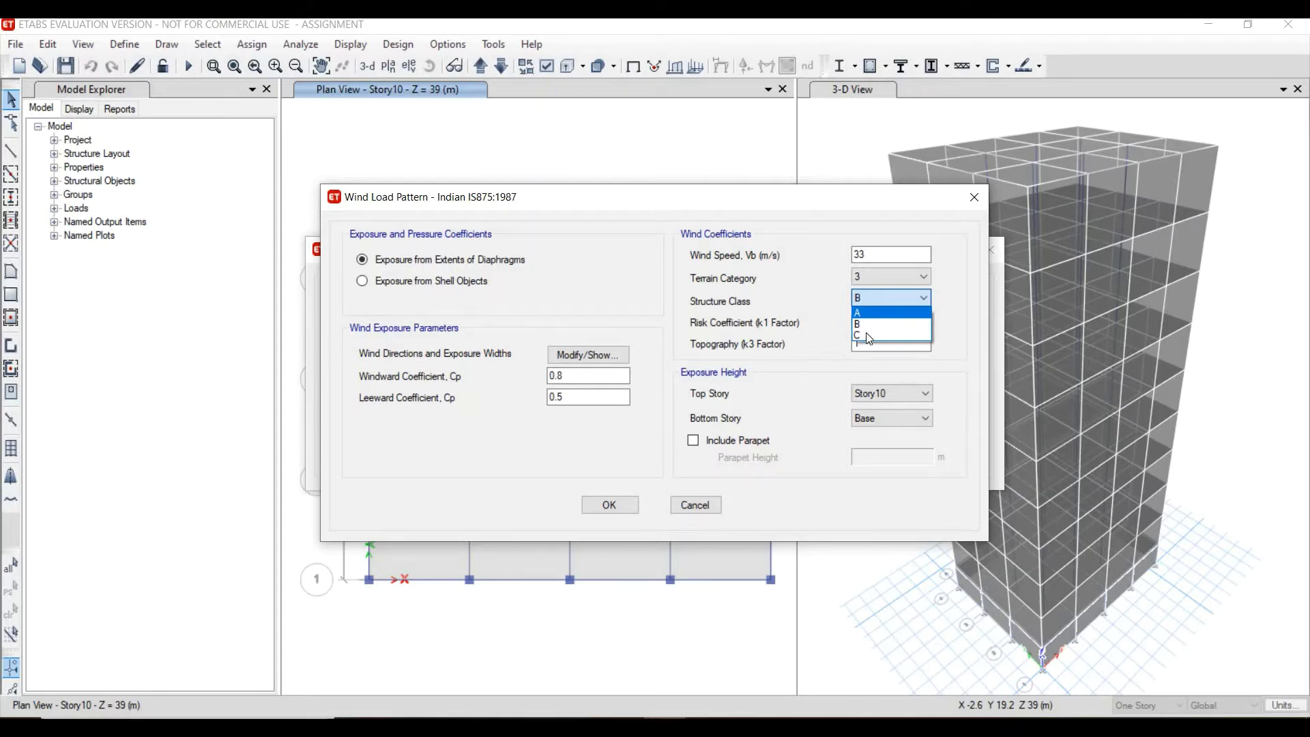
{"action": "left_click", "coordinate": [865, 326]}
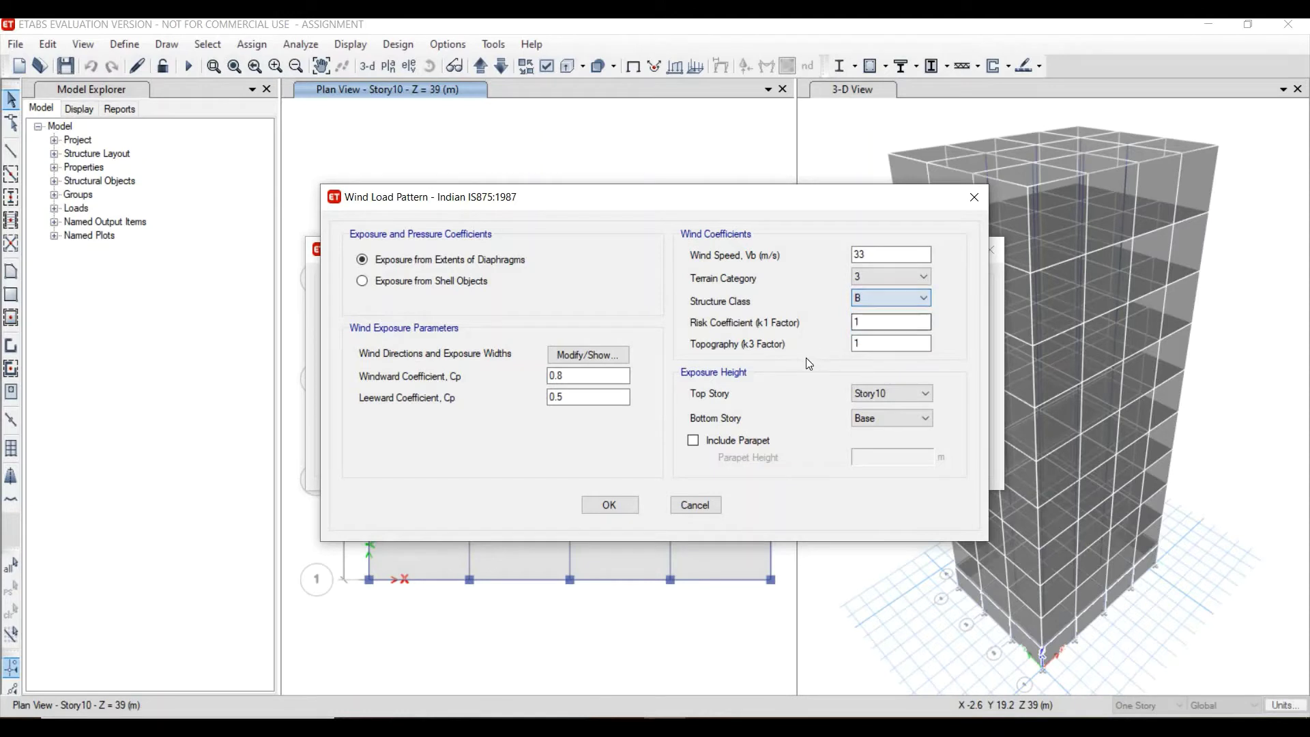
{"action": "left_click", "coordinate": [861, 323]}
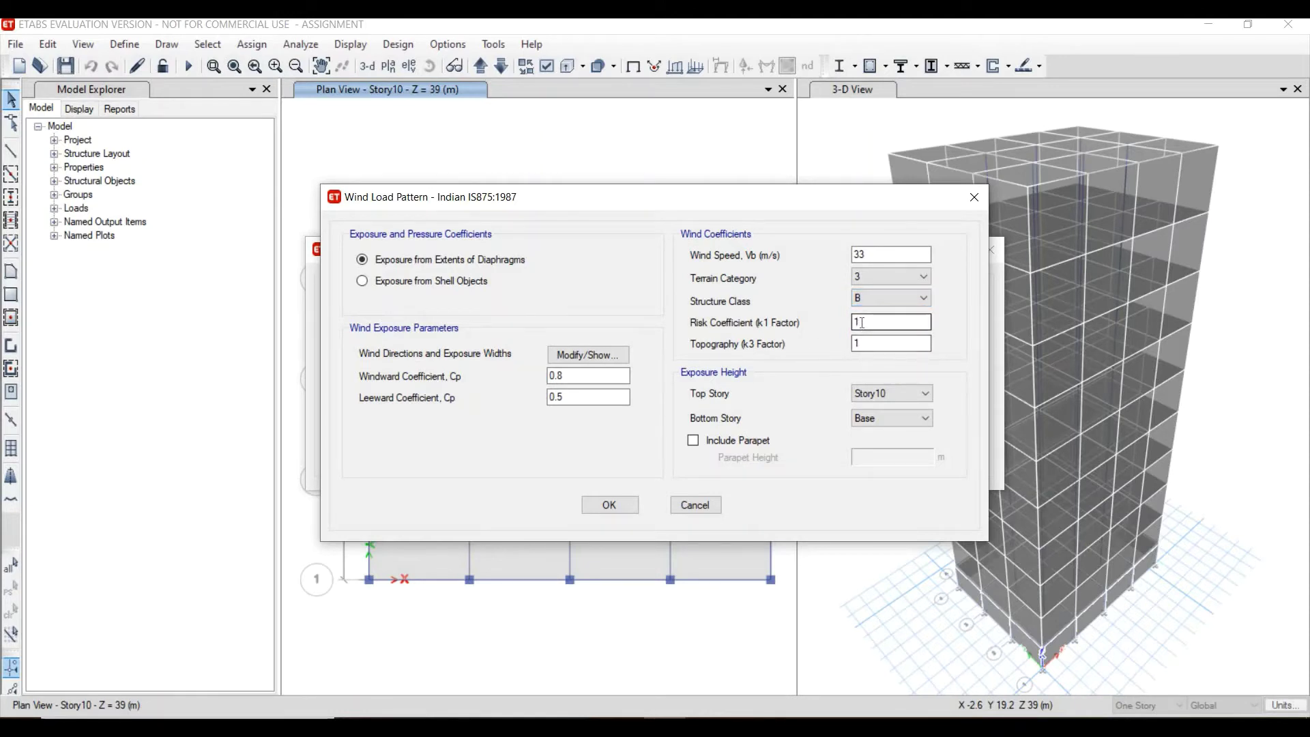
{"action": "left_click", "coordinate": [887, 344]}
{"action": "left_click", "coordinate": [629, 510]}
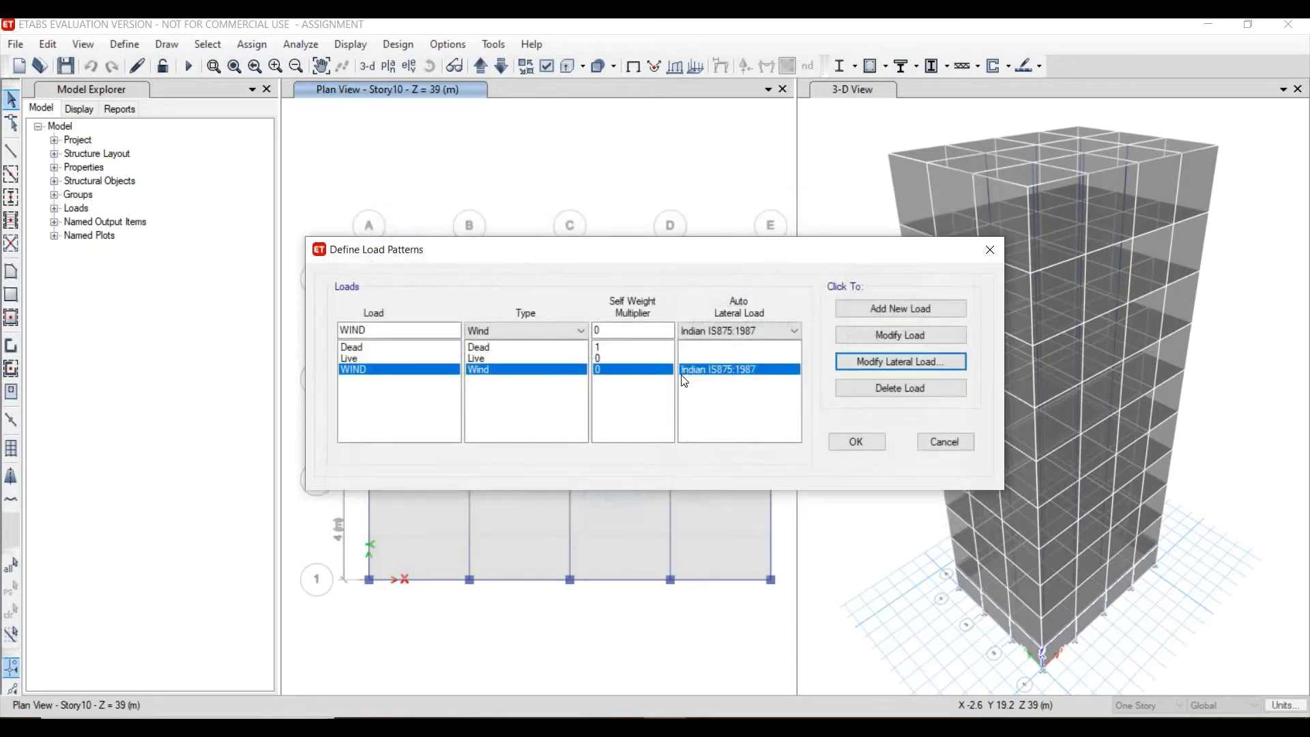
{"action": "left_click", "coordinate": [850, 440]}
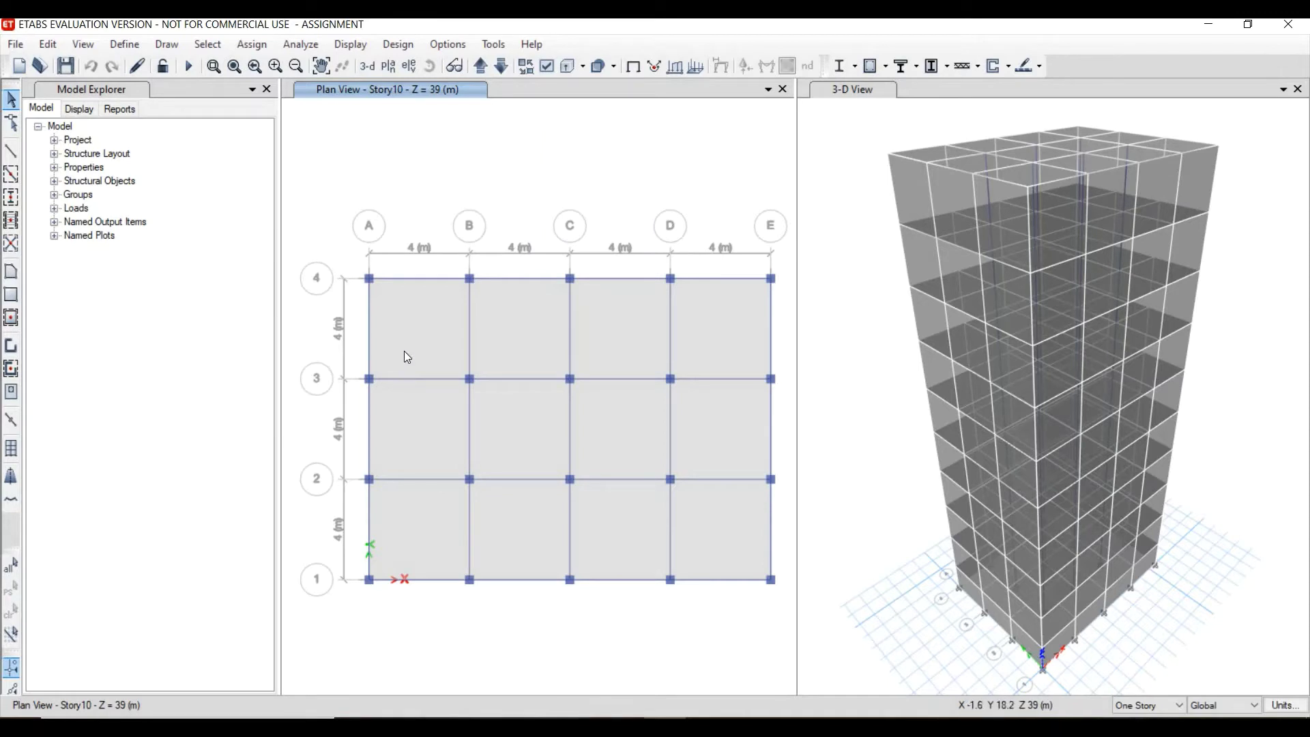
- Show the elevation view along grid line A and set the story scope to All Stories
{"action": "left_click", "coordinate": [408, 67]}
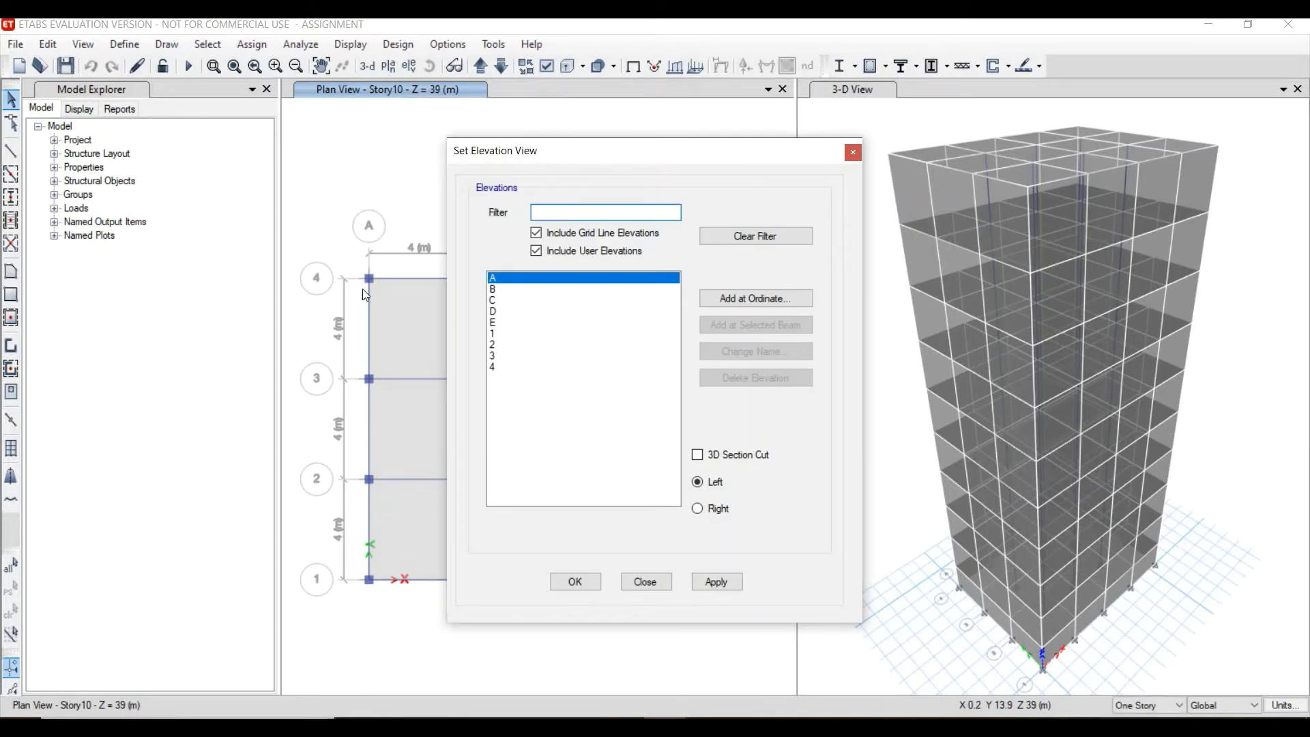
{"action": "left_click", "coordinate": [578, 586]}
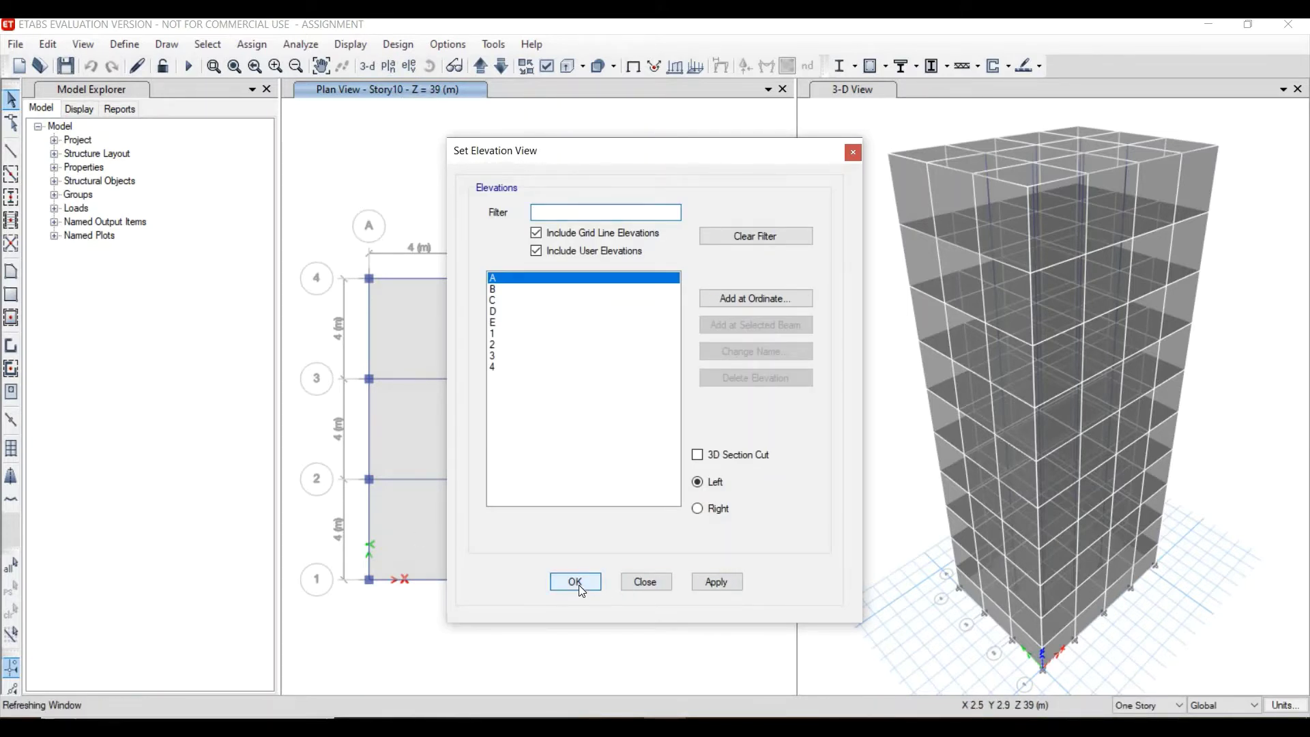
{"action": "left_click", "coordinate": [580, 585]}
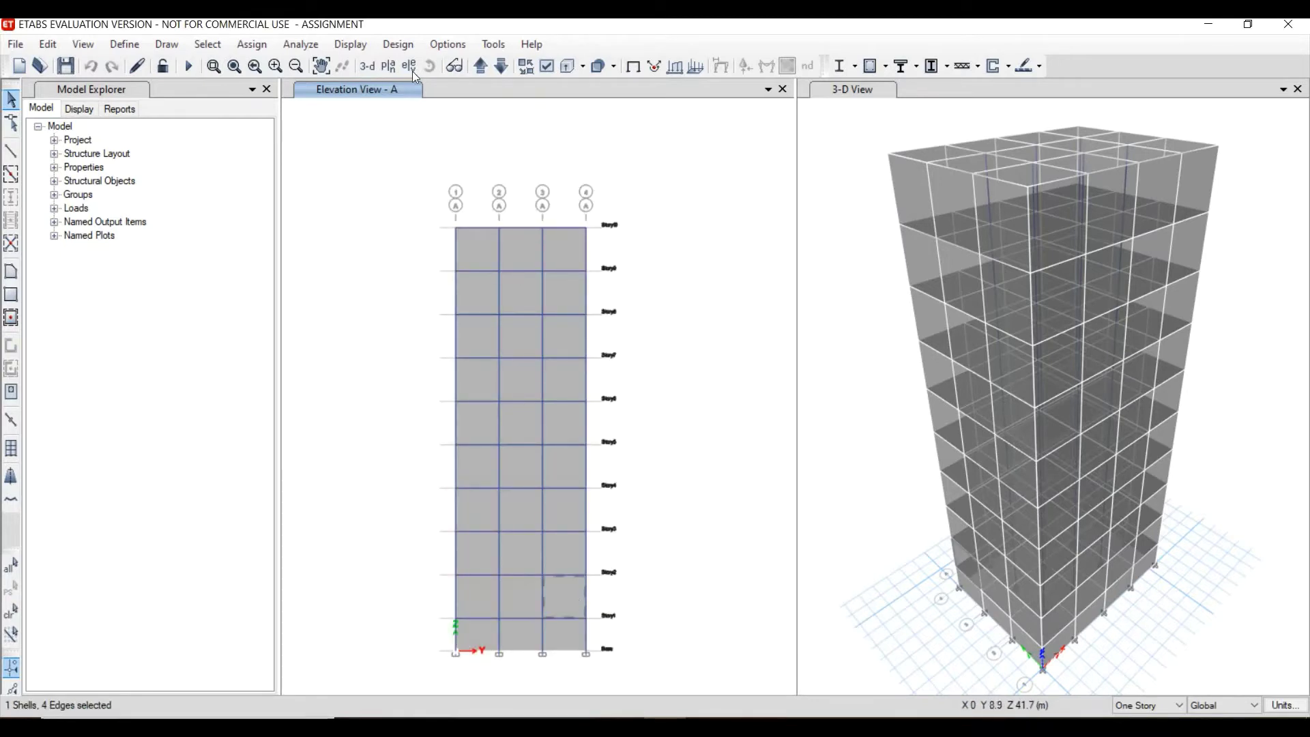
{"action": "left_click", "coordinate": [1170, 711]}
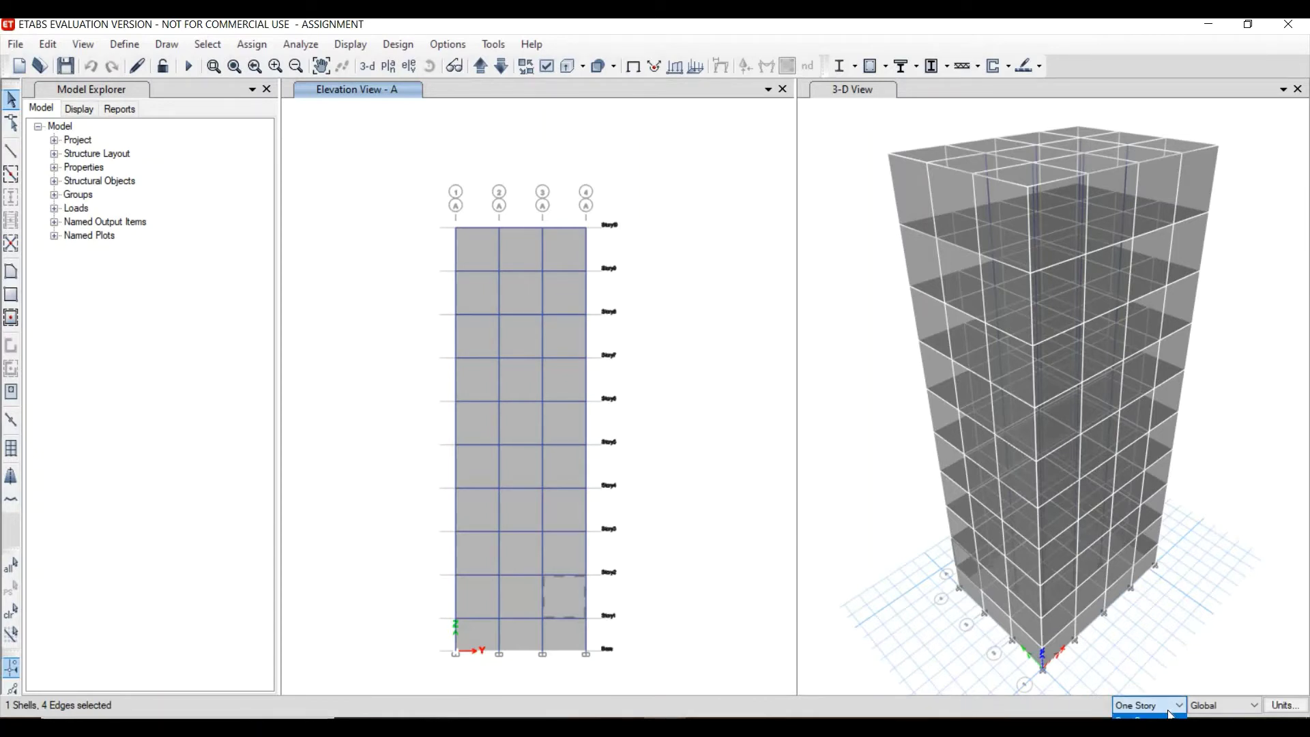
{"action": "left_click", "coordinate": [1147, 689]}
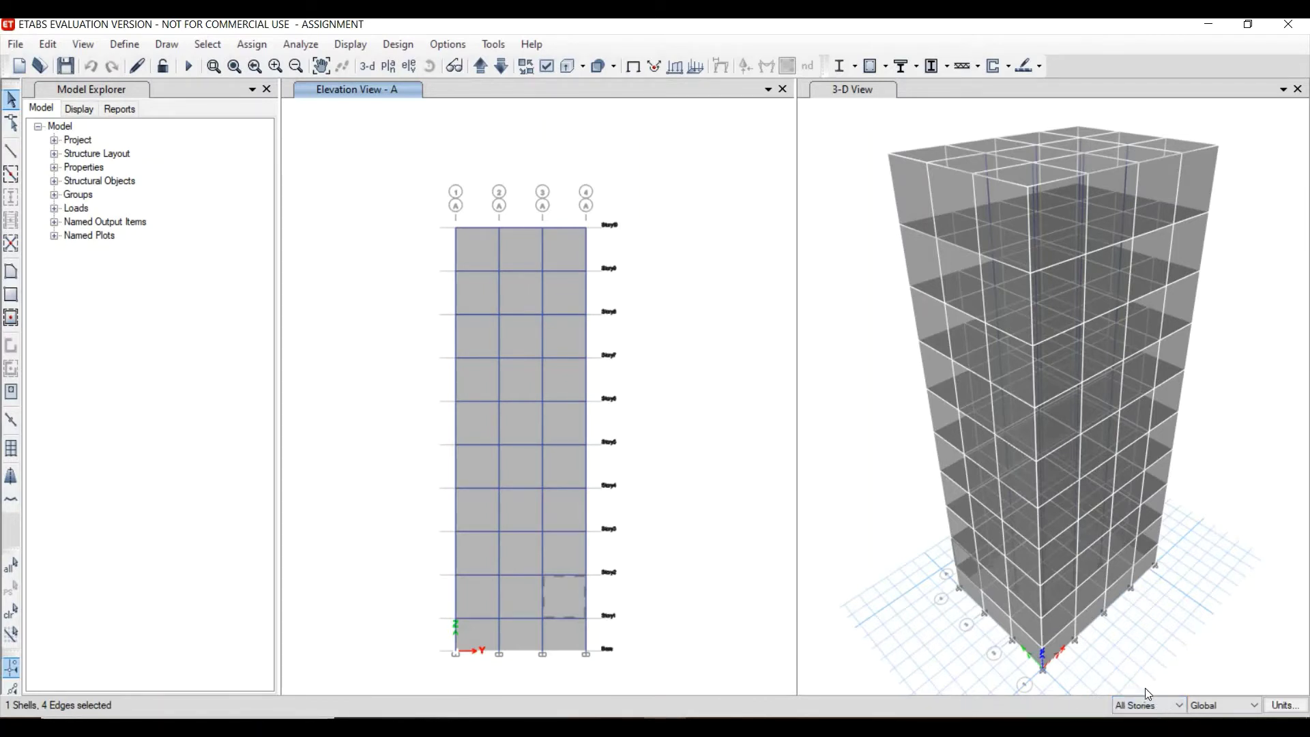
- Select the cladding panels of all three bays on elevation A over all stories and open the Wind Pressure Coefficient shell load assignment
{"action": "left_click", "coordinate": [481, 248]}
{"action": "left_click", "coordinate": [518, 243]}
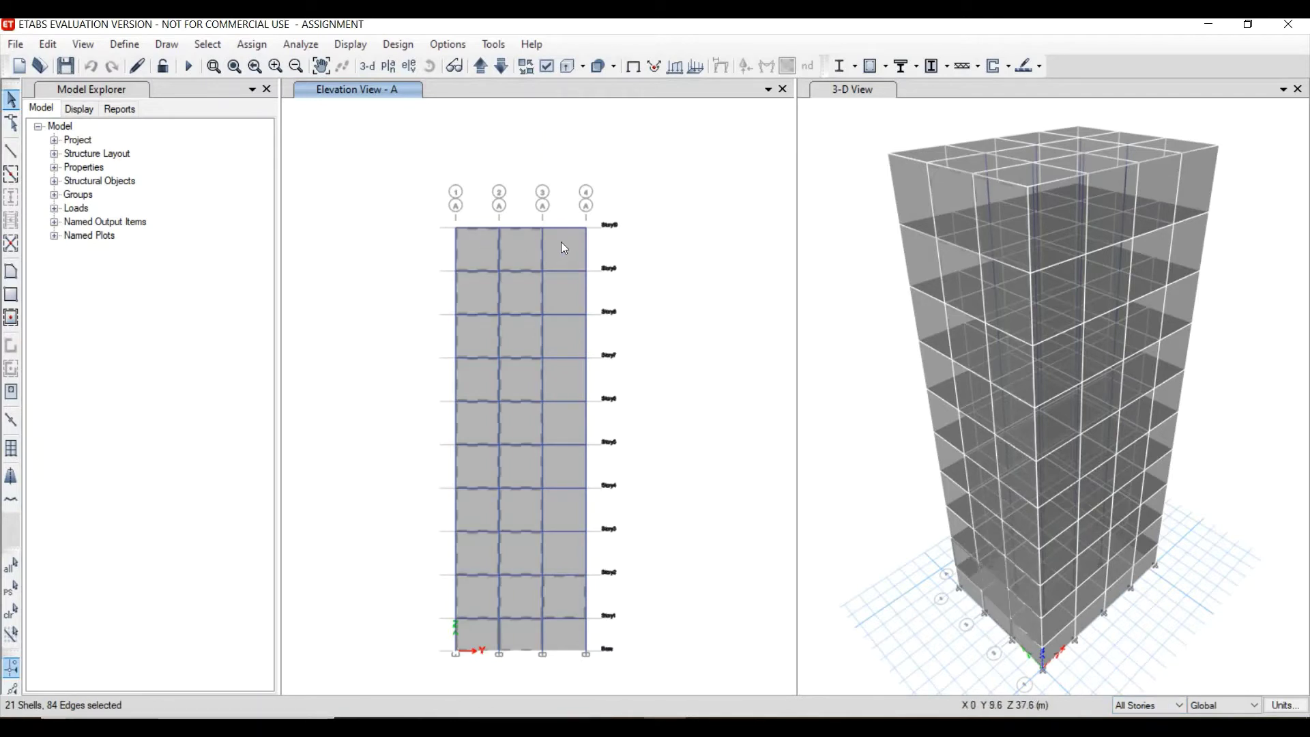
{"action": "left_click", "coordinate": [564, 247]}
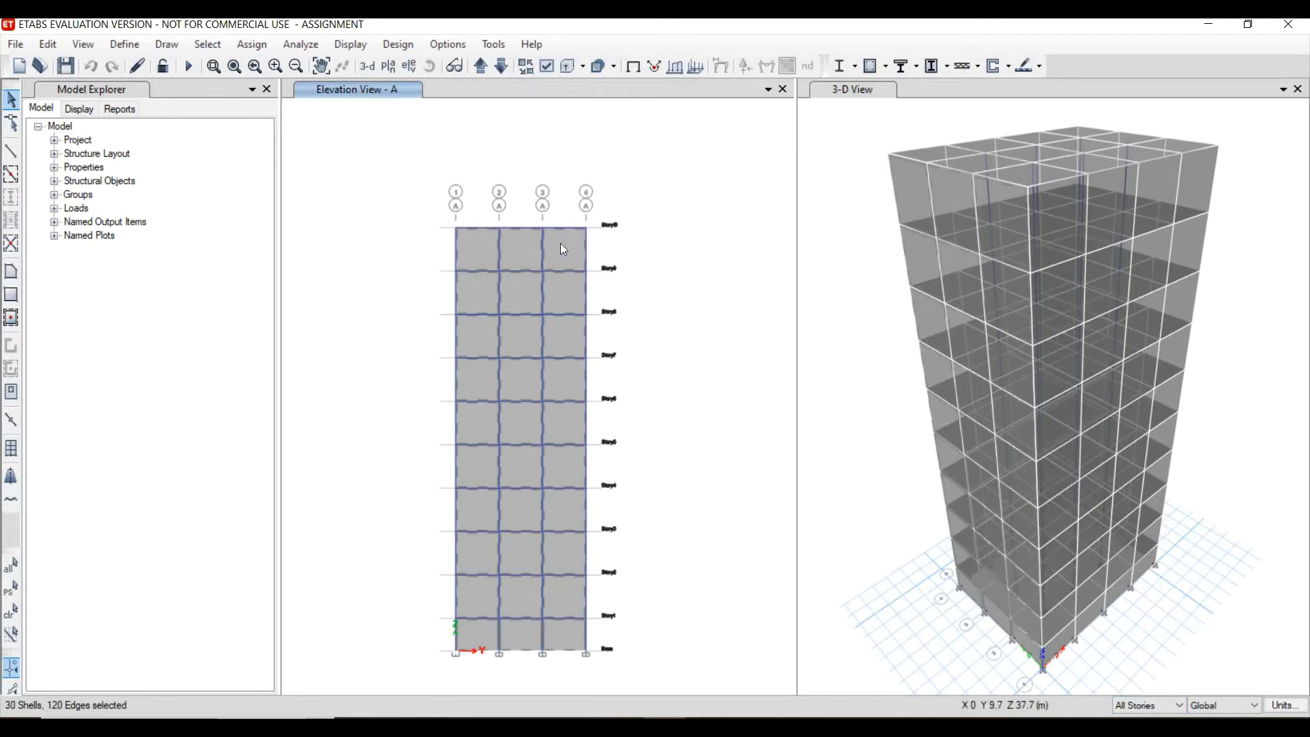
{"action": "left_click", "coordinate": [251, 47]}
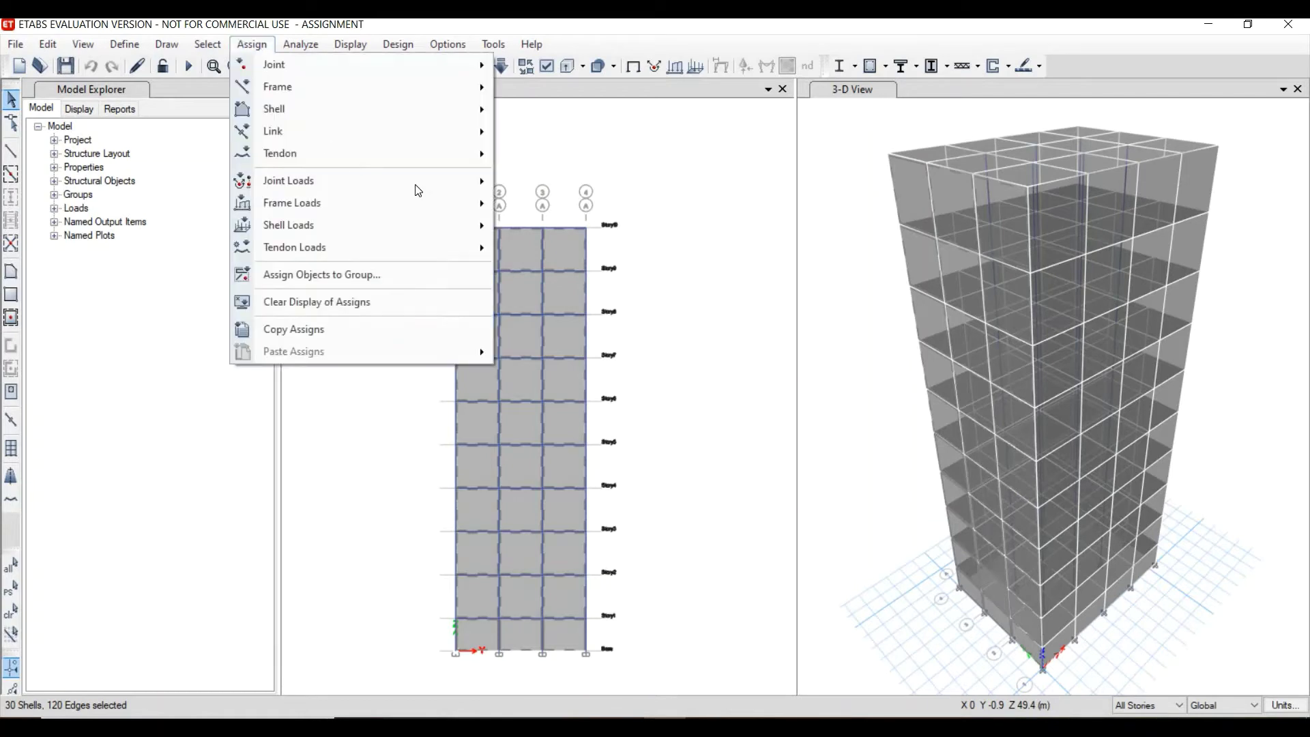
{"action": "mouse_move", "coordinate": [487, 230]}
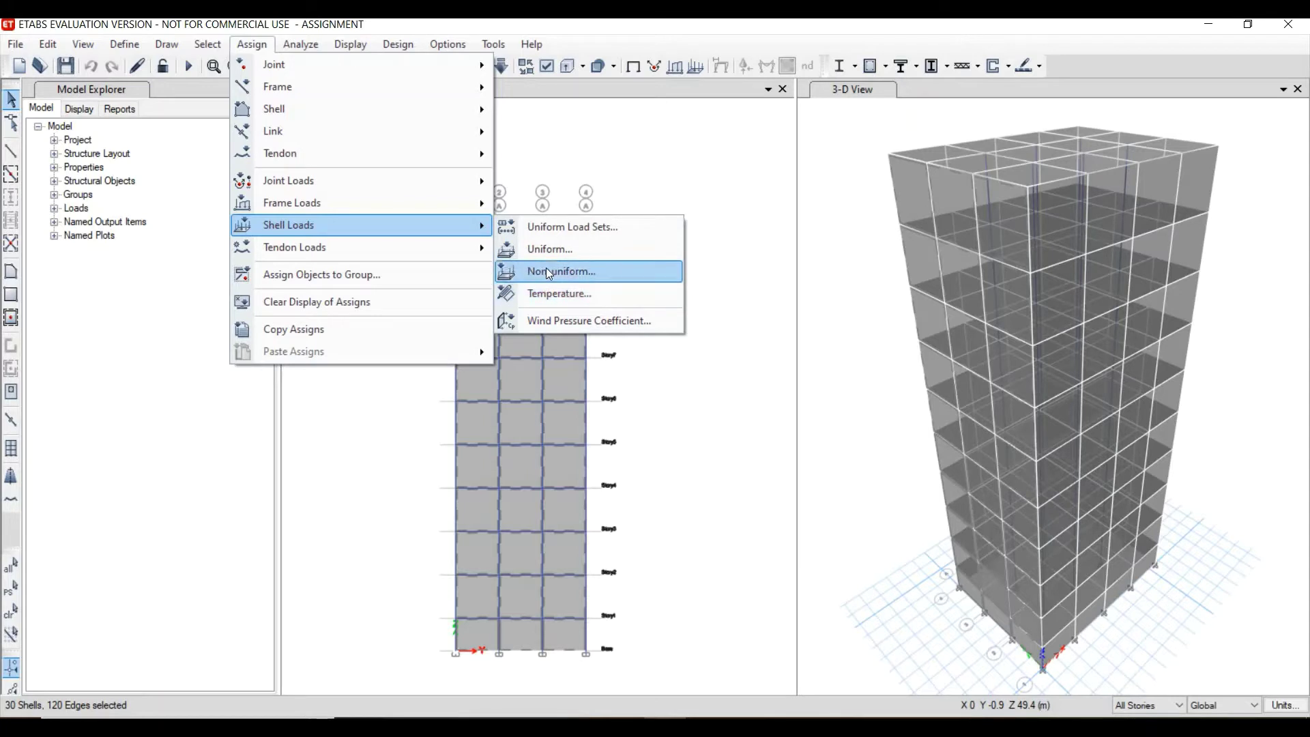
{"action": "left_click", "coordinate": [566, 319]}
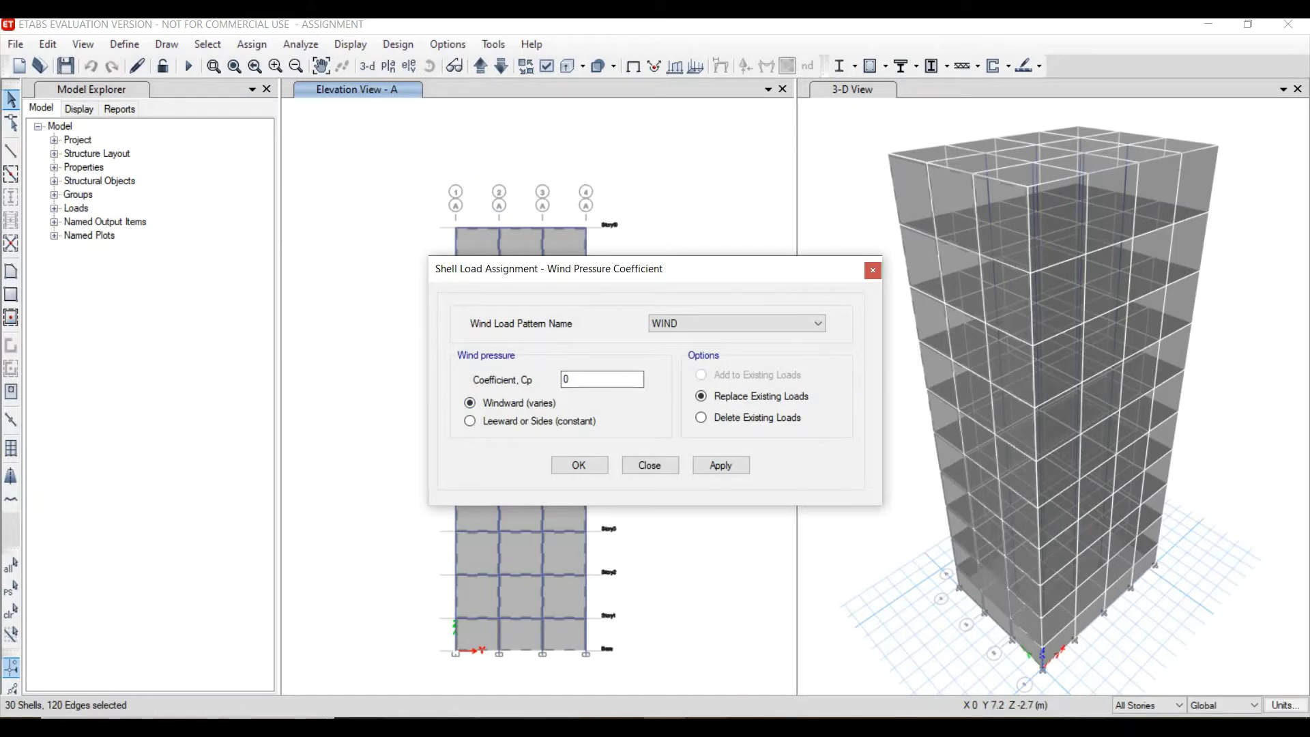
- Examine Table 5, External Pressure Coefficients for Walls of Rectangular Clad Buildings, in the IS 875 Part 3 2015 PDF and return to ETABS
{"action": "mouse_move", "coordinate": [749, 728]}
{"action": "left_click", "coordinate": [749, 661]}
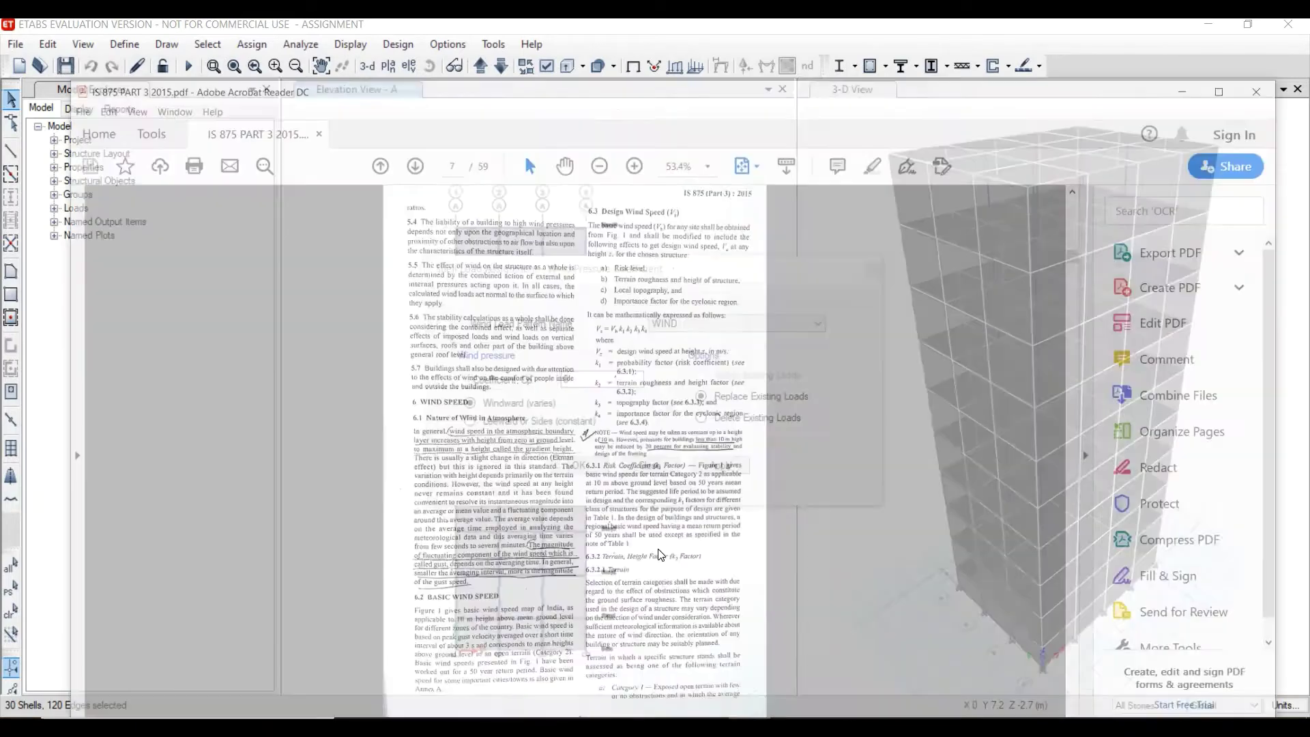
{"action": "scroll", "coordinate": [506, 350], "scroll_direction": "down", "scroll_amount": 20}
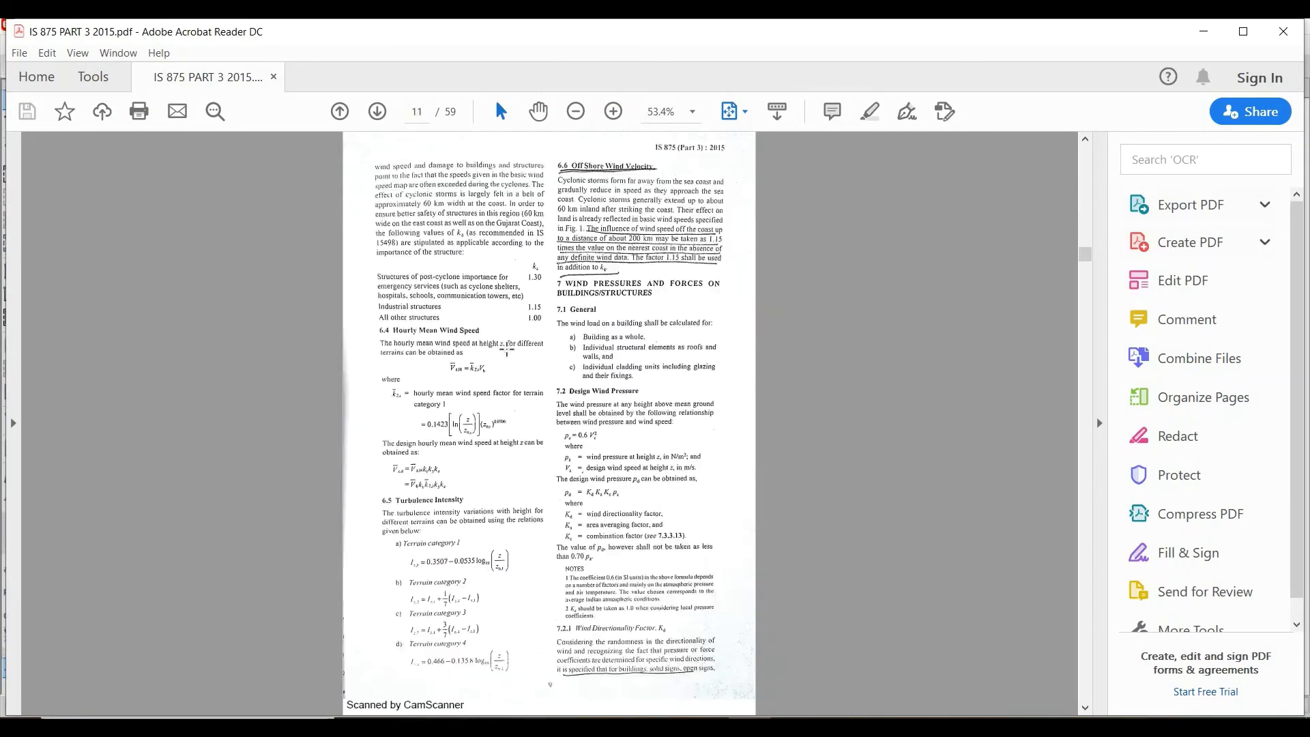
{"action": "scroll", "coordinate": [509, 347], "scroll_direction": "up", "scroll_amount": 10}
{"action": "scroll", "coordinate": [509, 347], "scroll_direction": "down", "scroll_amount": 9}
{"action": "scroll", "coordinate": [509, 348], "scroll_direction": "down", "scroll_amount": 11}
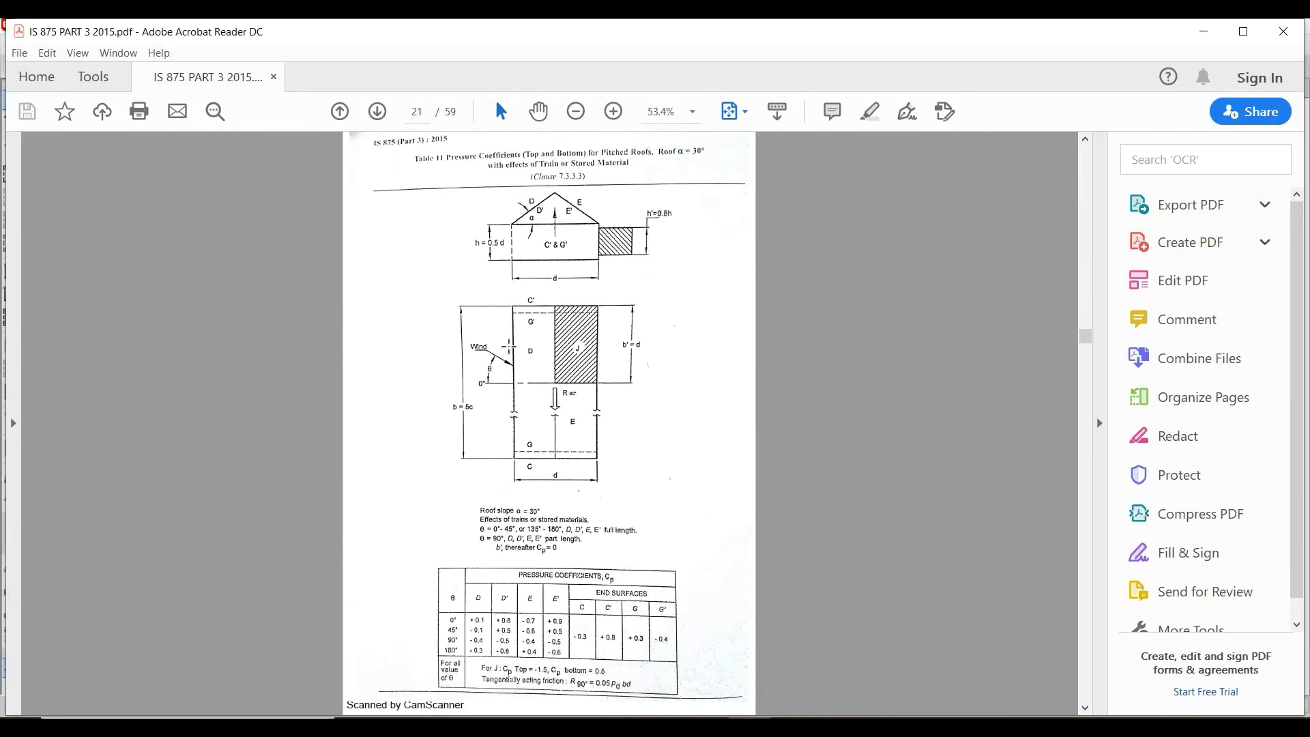
{"action": "scroll", "coordinate": [509, 348], "scroll_direction": "up", "scroll_amount": 14}
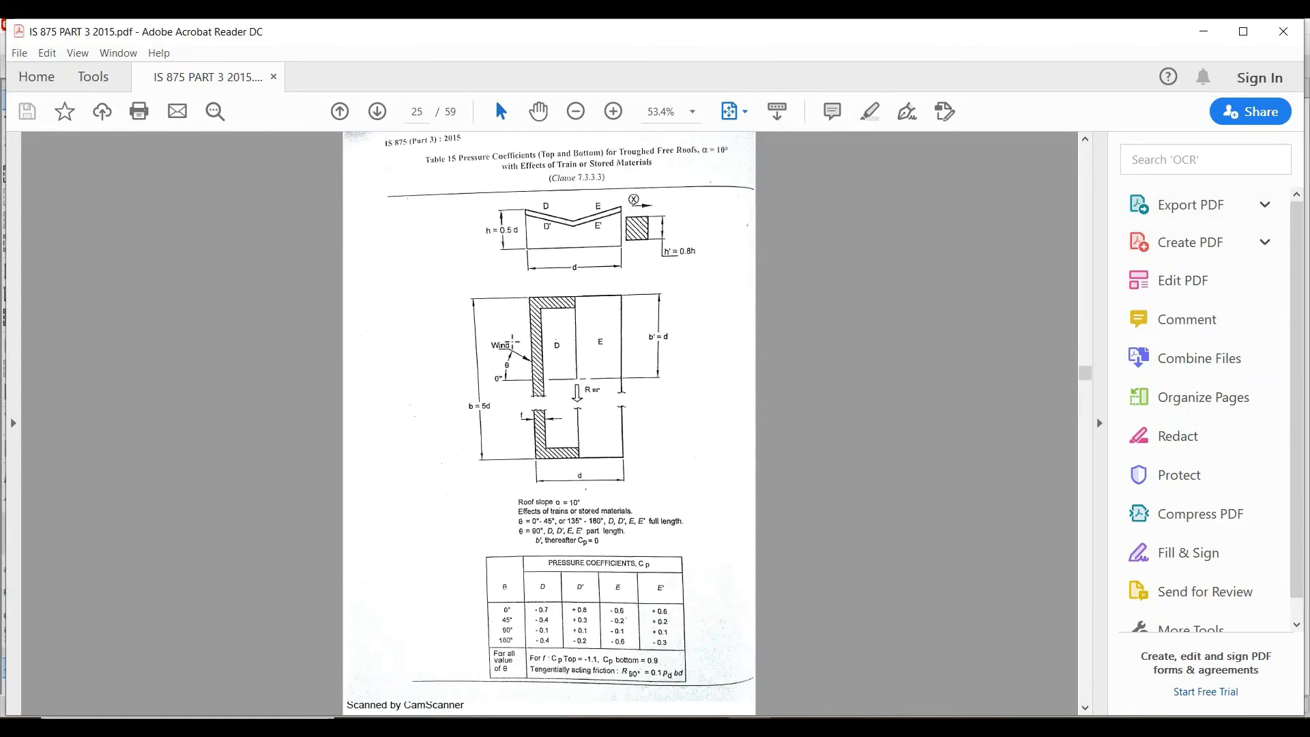
{"action": "scroll", "coordinate": [513, 339], "scroll_direction": "down", "scroll_amount": 2}
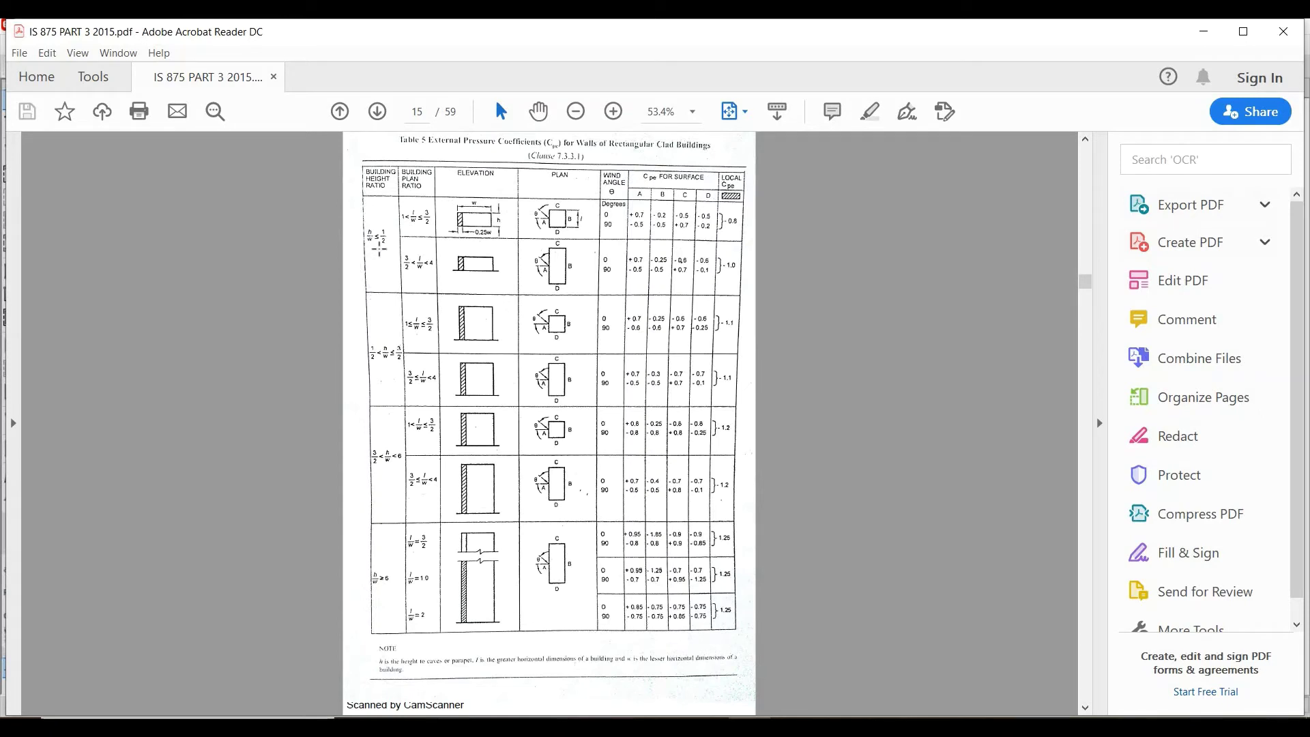
{"action": "left_click", "coordinate": [612, 113]}
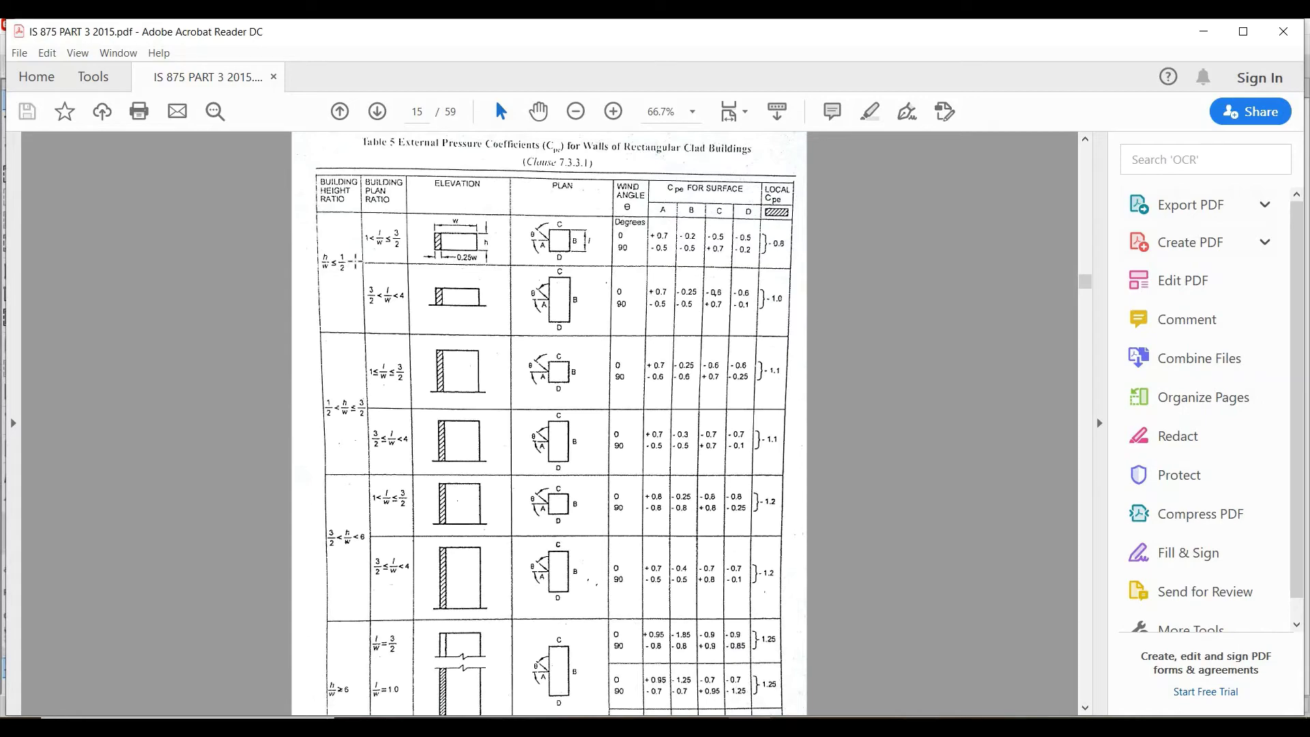
{"action": "key", "text": "alt+Tab"}
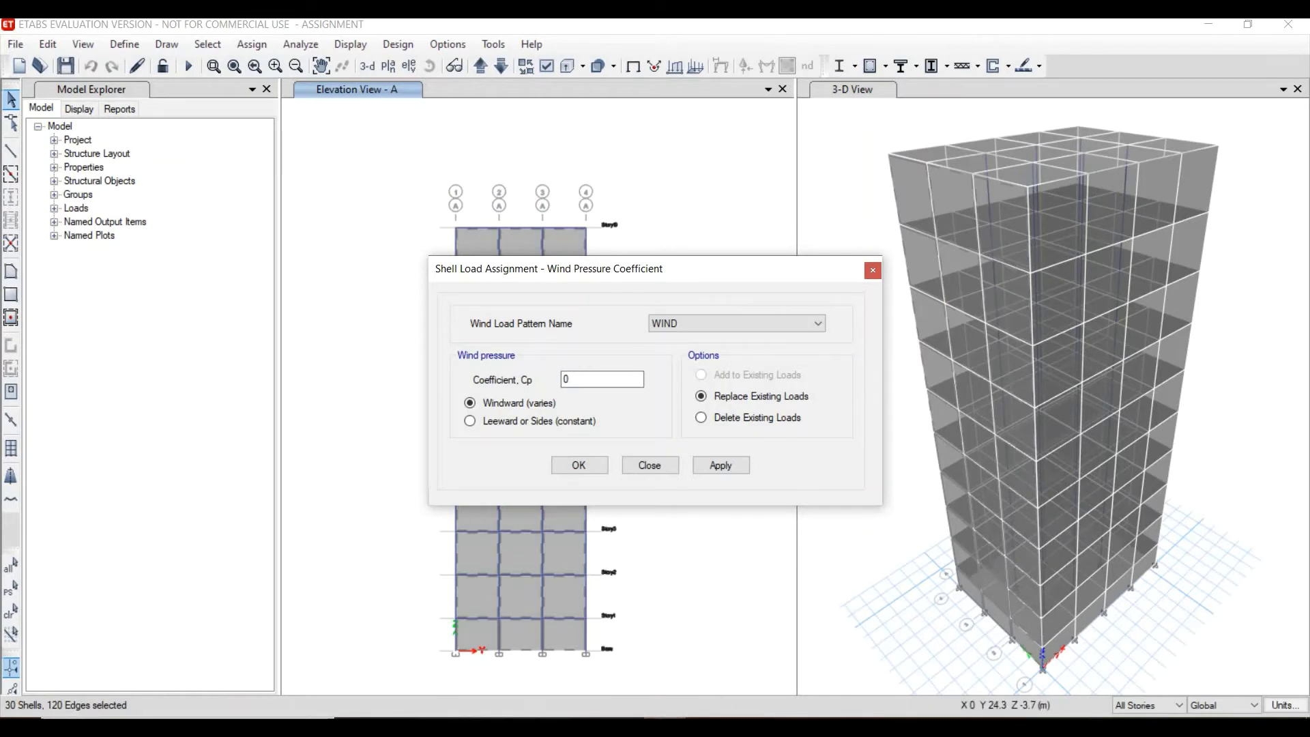
- Mark the 0-degree coefficient row for 3/2<h/w<6 and 1<l/w≤3/2 in the PDF's Table 5, and assign windward Cp 0.8 to elevation A in ETABS
{"action": "key", "text": "alt+Tab"}
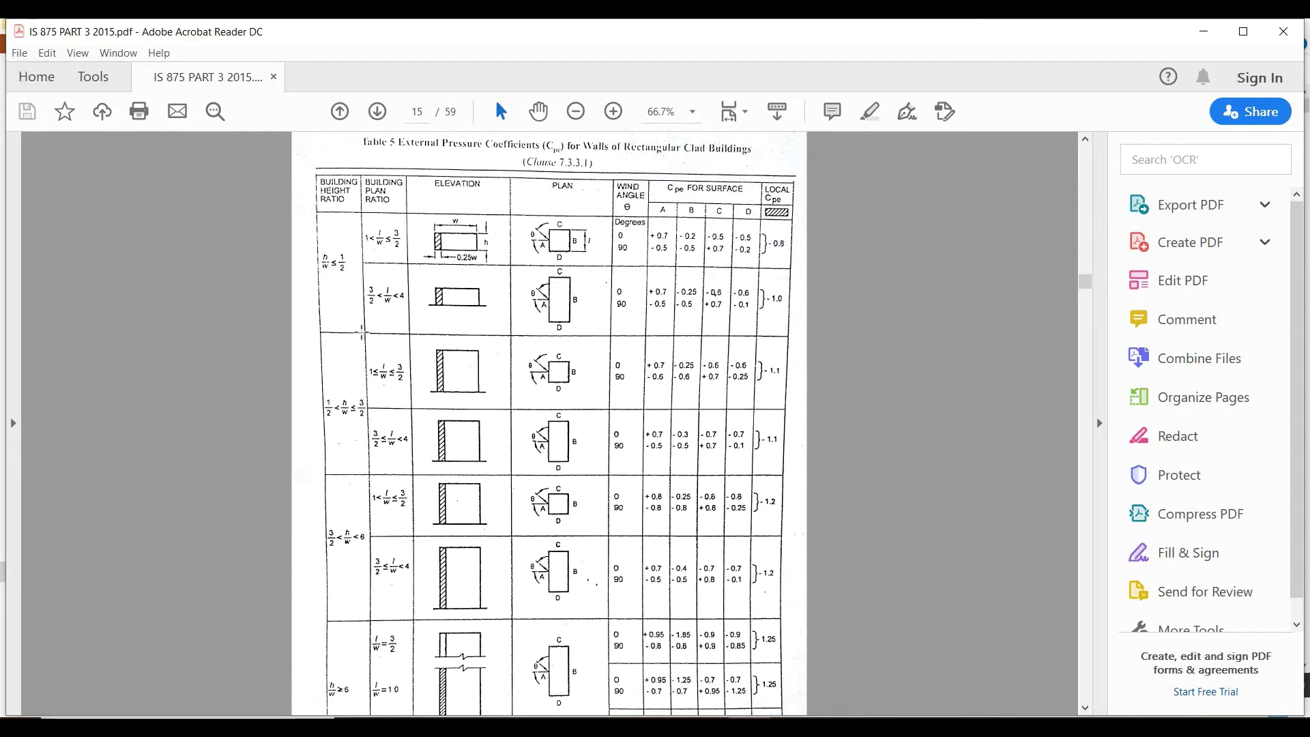
{"action": "scroll", "coordinate": [374, 517], "scroll_direction": "down", "scroll_amount": 1}
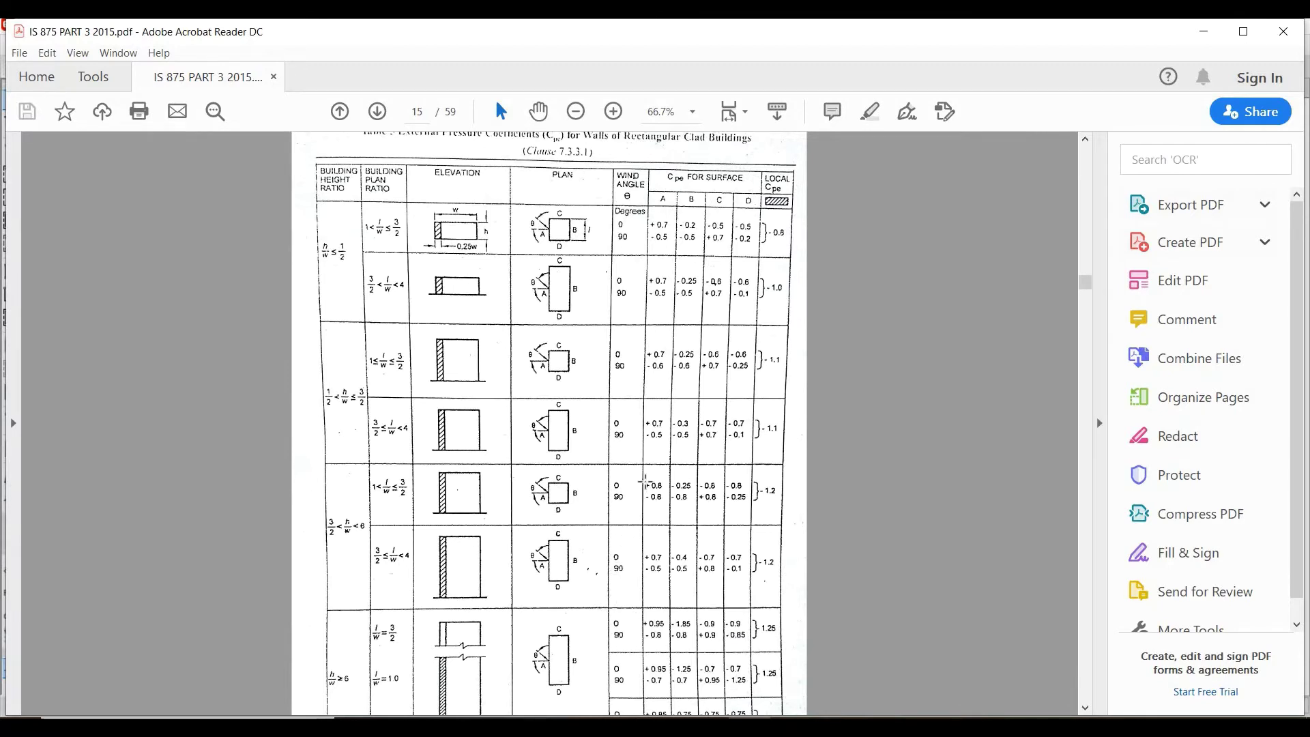
{"action": "left_click_drag", "start_coordinate": [645, 482], "coordinate": [746, 493]}
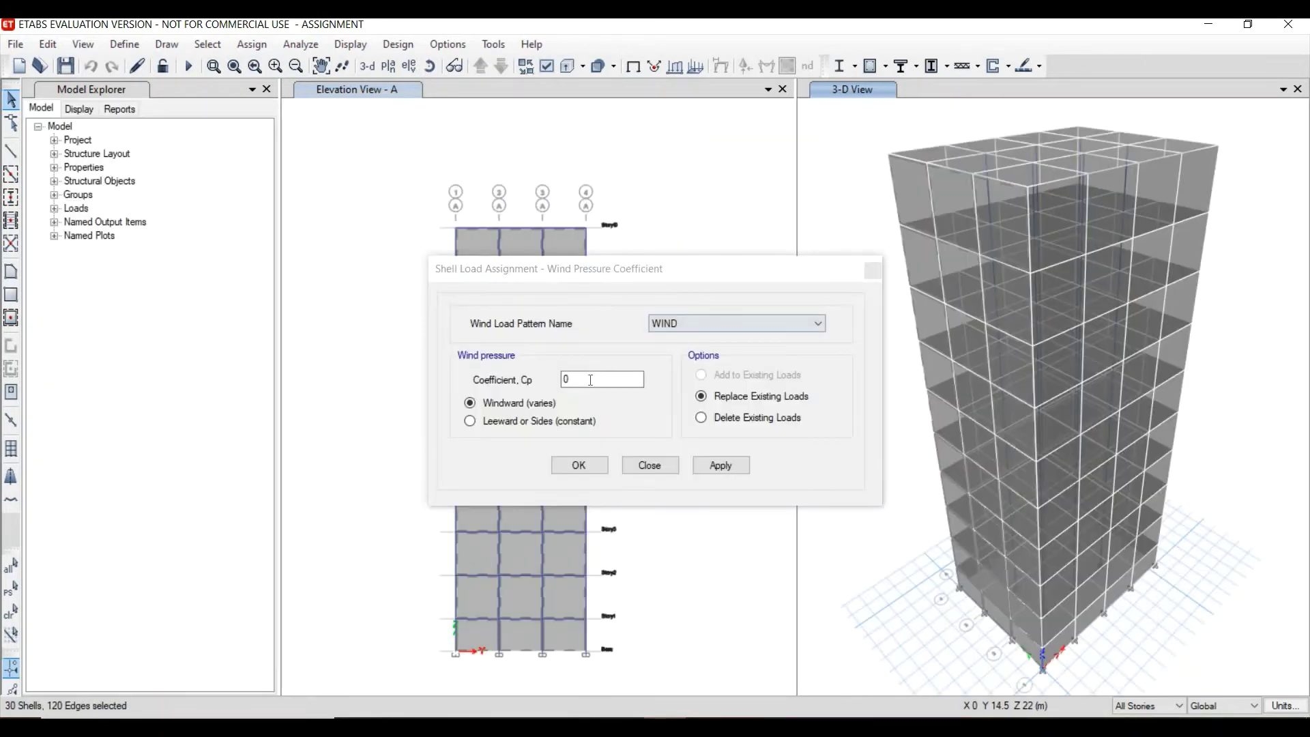
{"action": "left_click", "coordinate": [589, 384]}
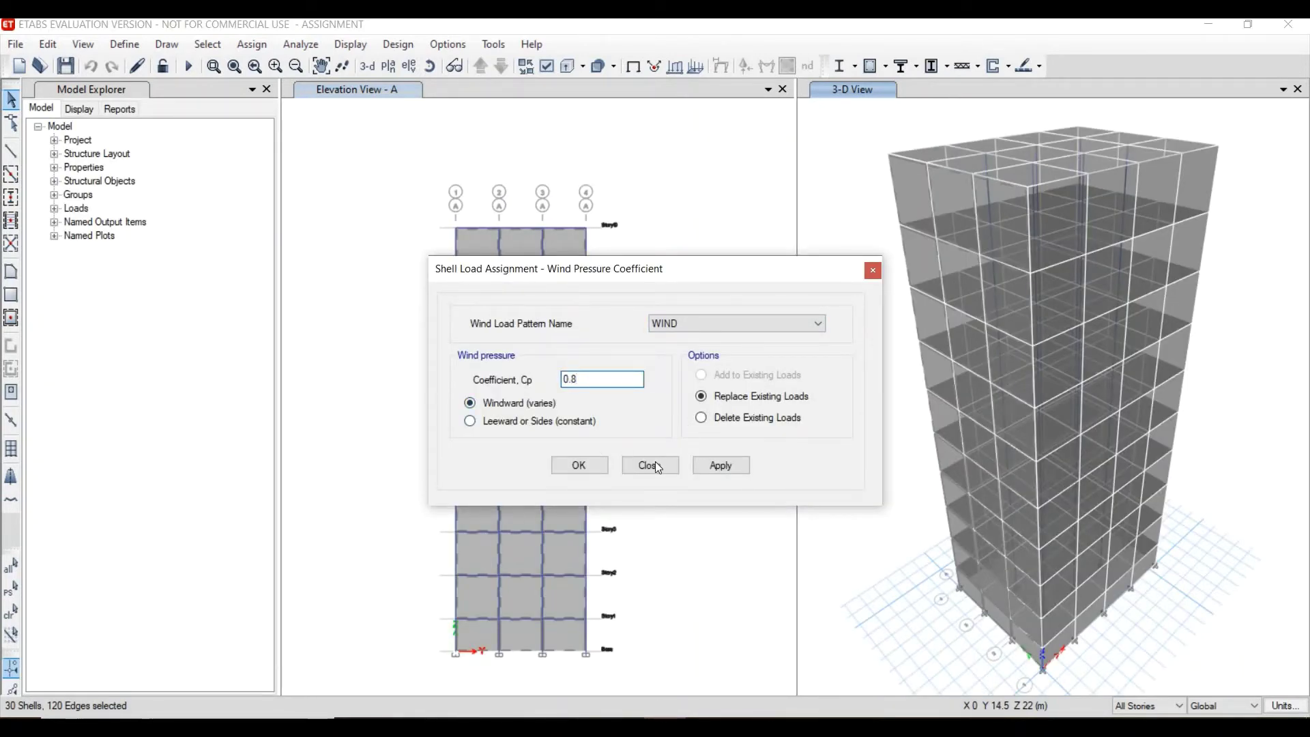
{"action": "left_click", "coordinate": [716, 466]}
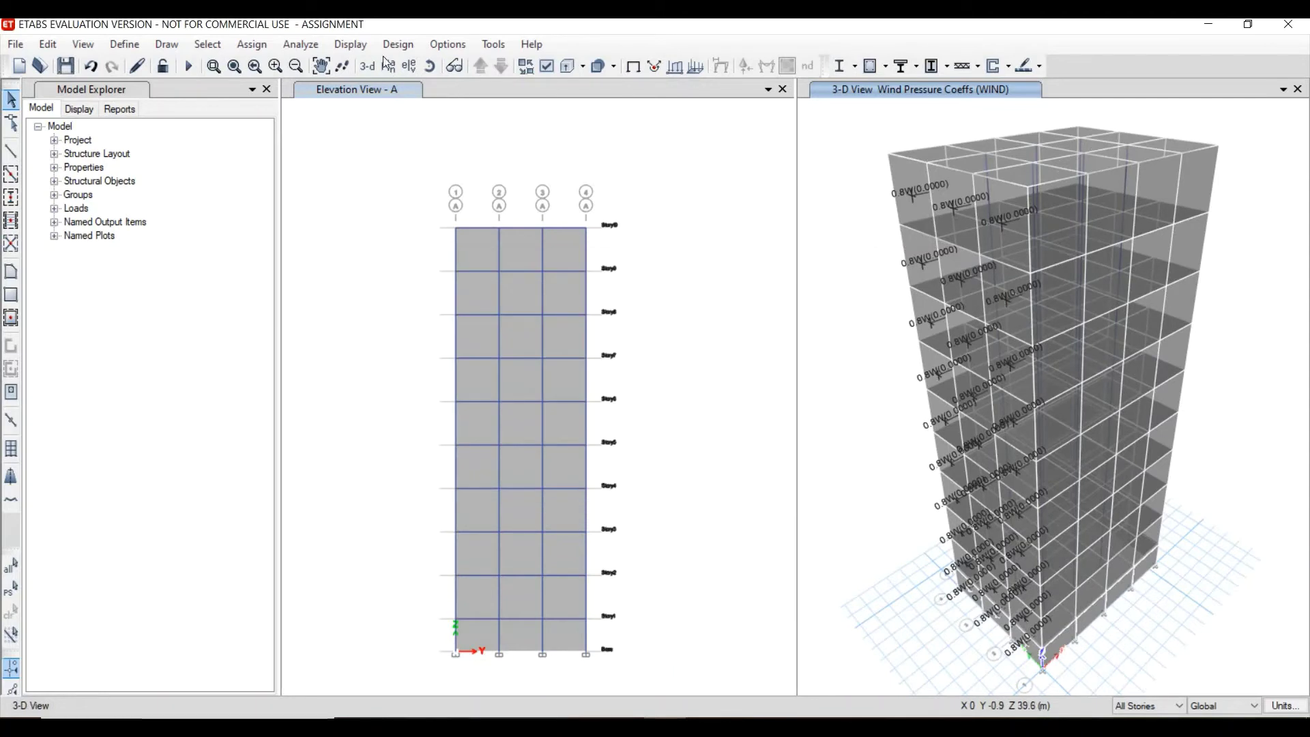
{"action": "left_click", "coordinate": [409, 65]}
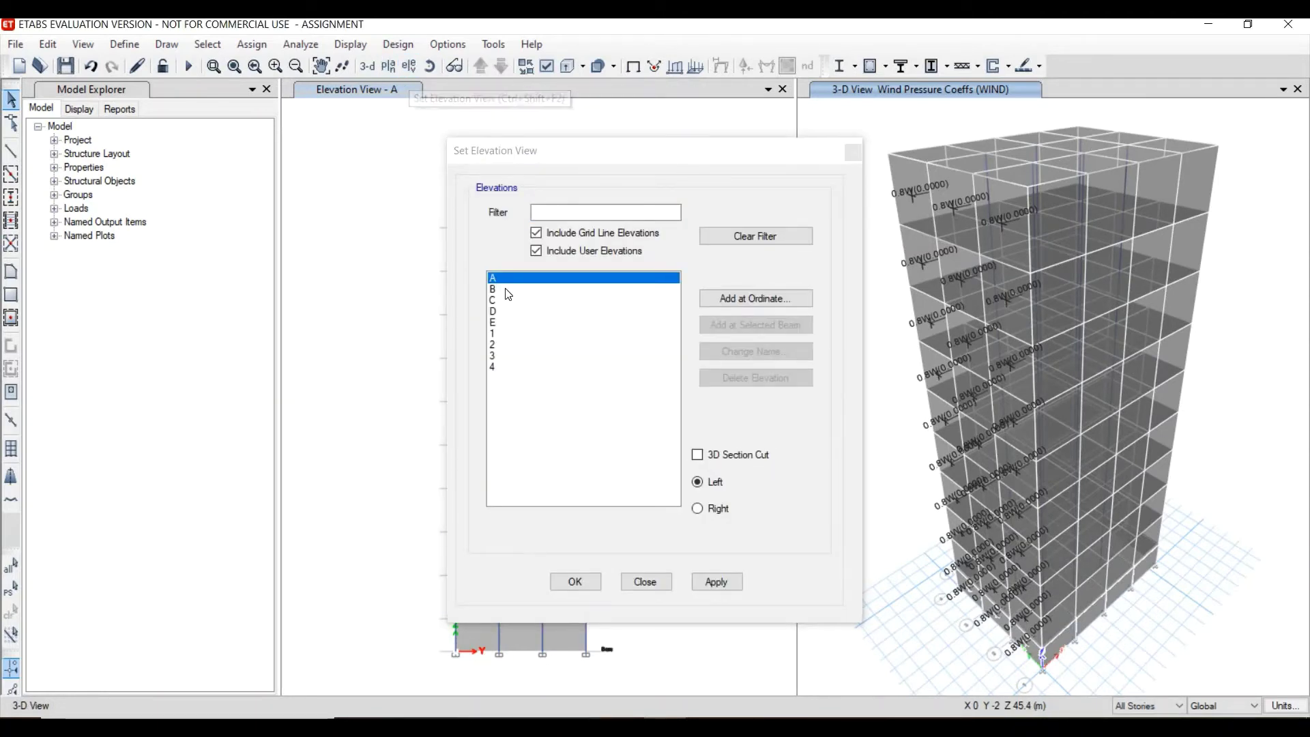
{"action": "left_click", "coordinate": [503, 311]}
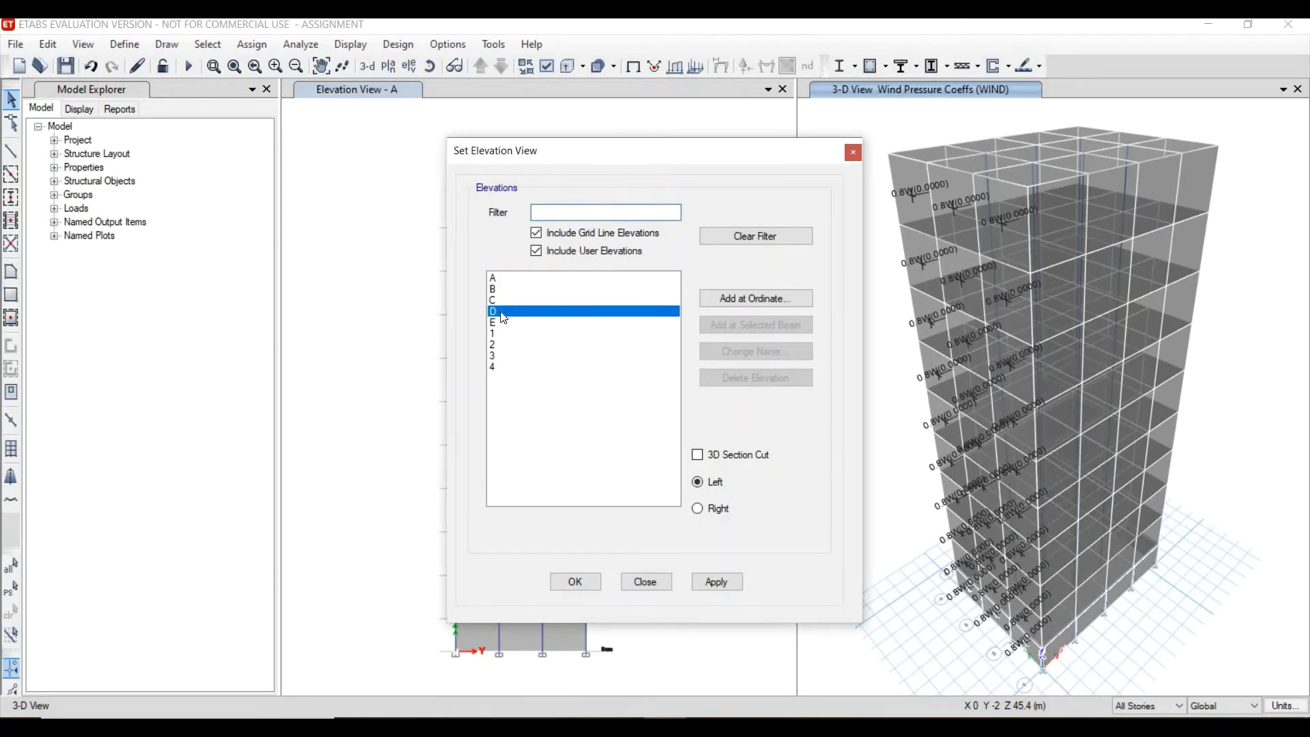
{"action": "left_click", "coordinate": [722, 583]}
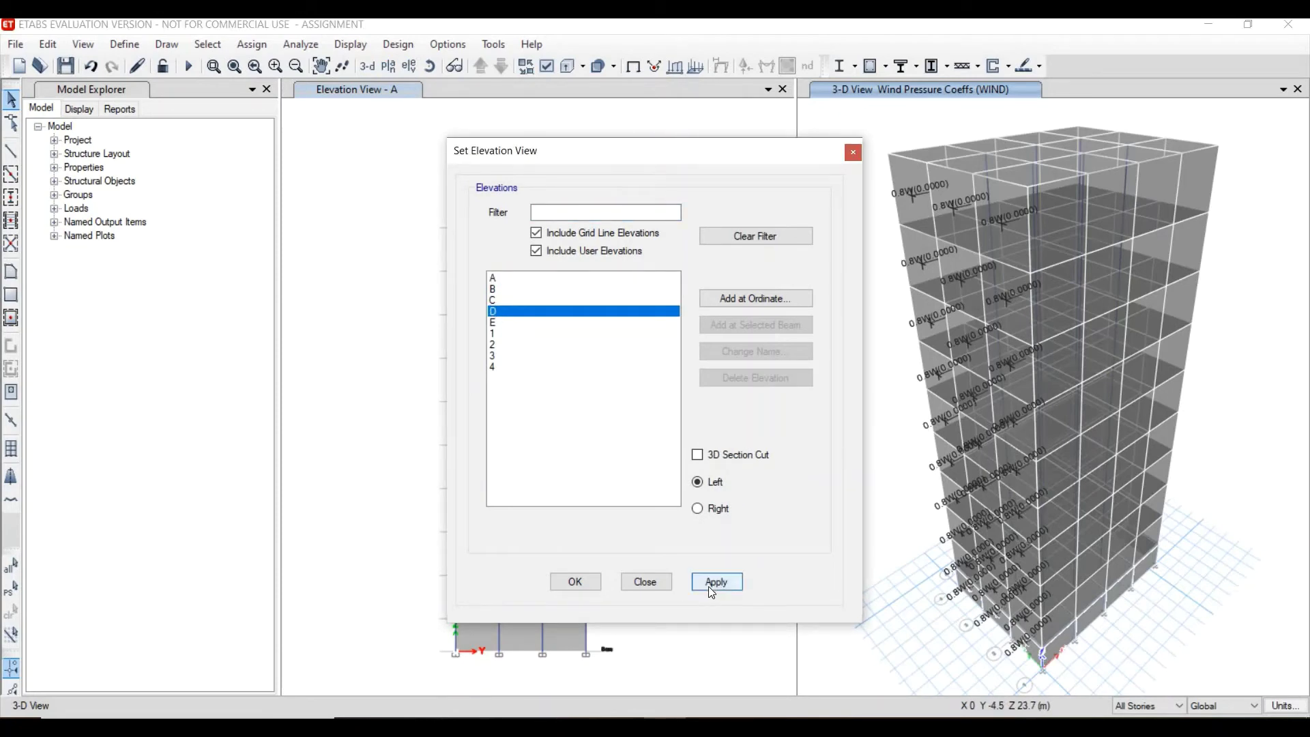
{"action": "left_click", "coordinate": [580, 584]}
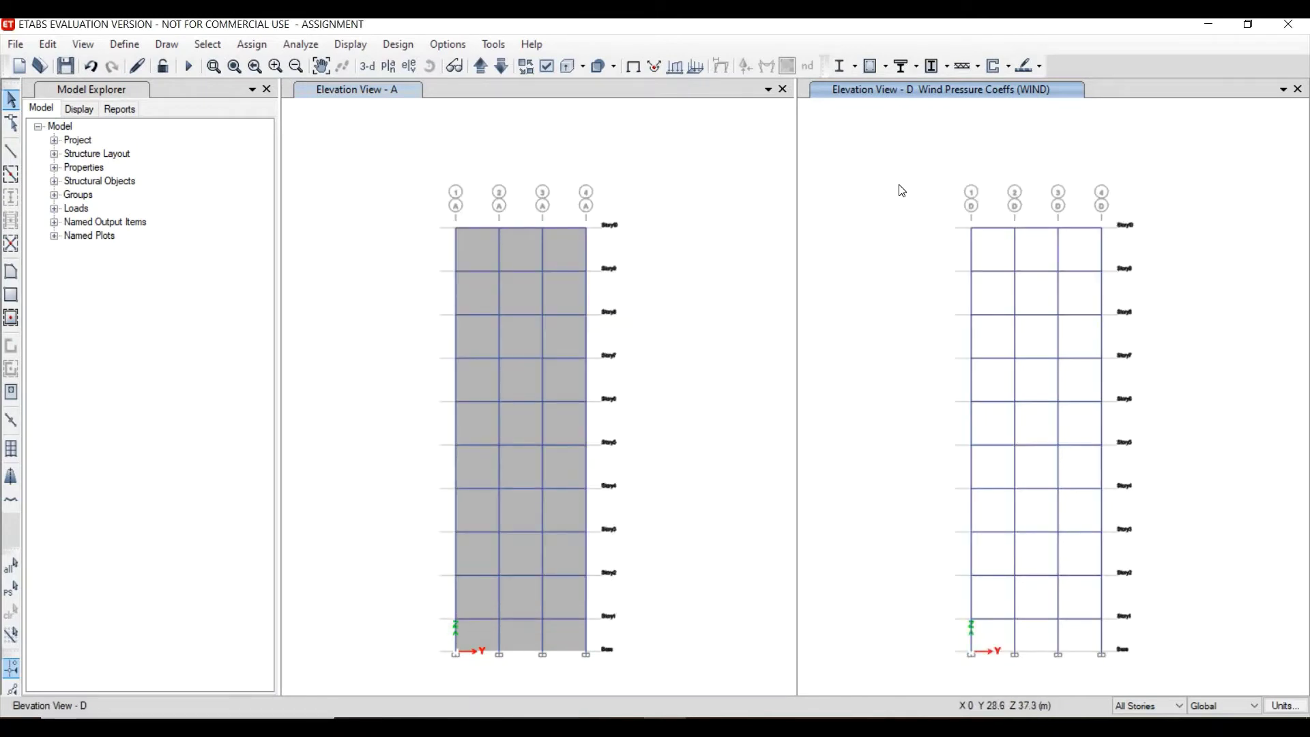
{"action": "left_click", "coordinate": [367, 65]}
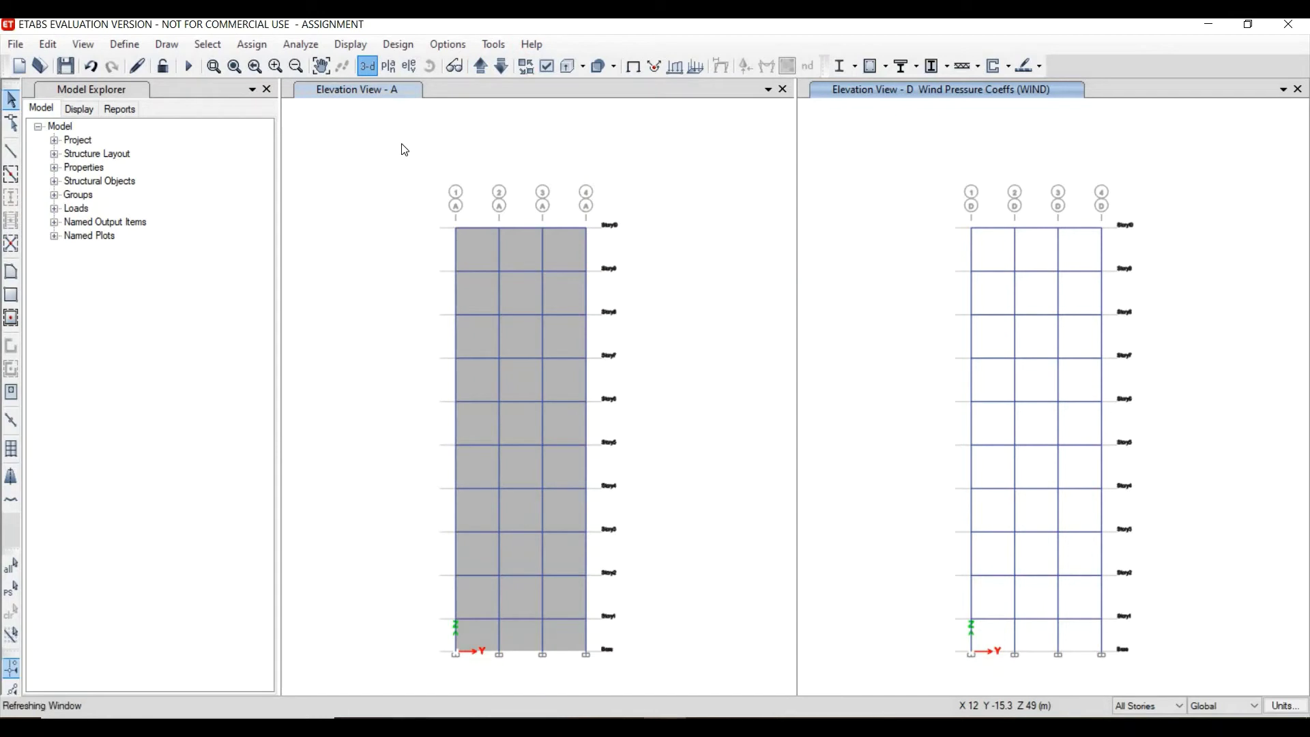
- Show the elevation along grid line E in the elevation window, keeping the 3-D view in the other window
{"action": "left_click", "coordinate": [400, 114]}
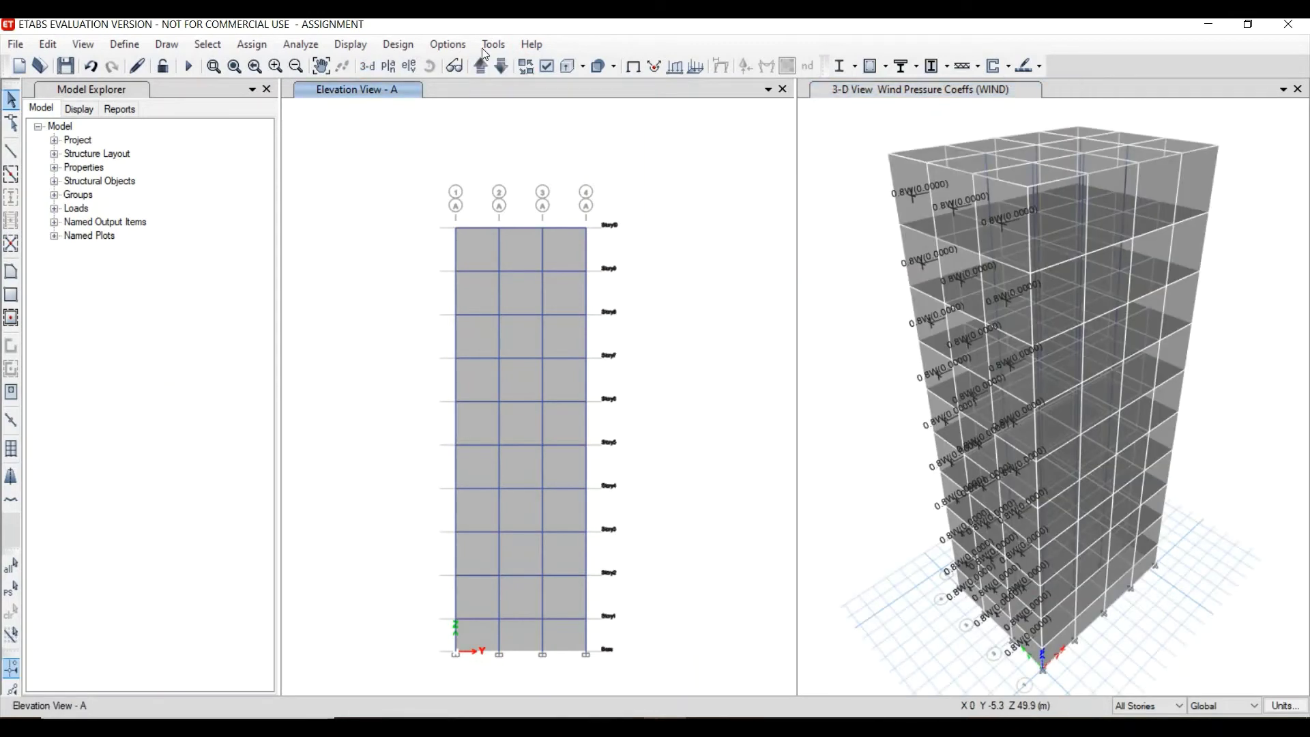
{"action": "left_click", "coordinate": [408, 66]}
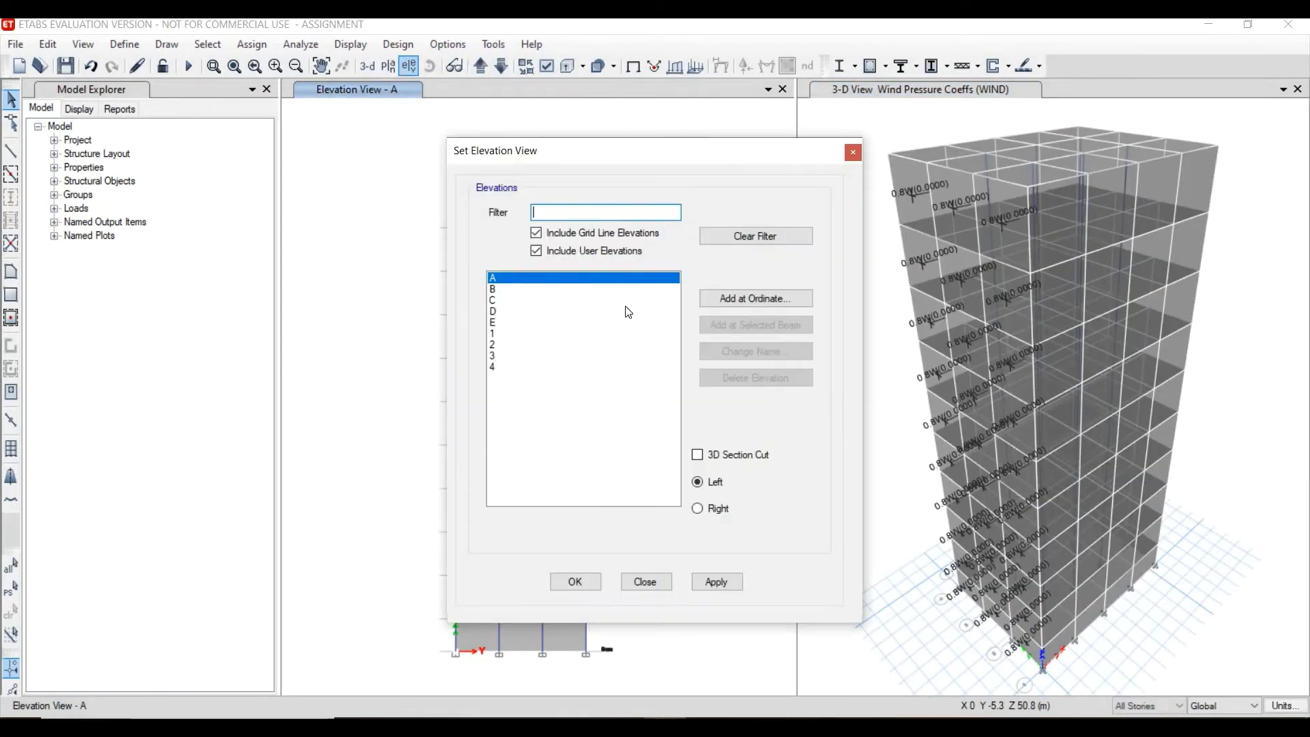
{"action": "left_click", "coordinate": [494, 312]}
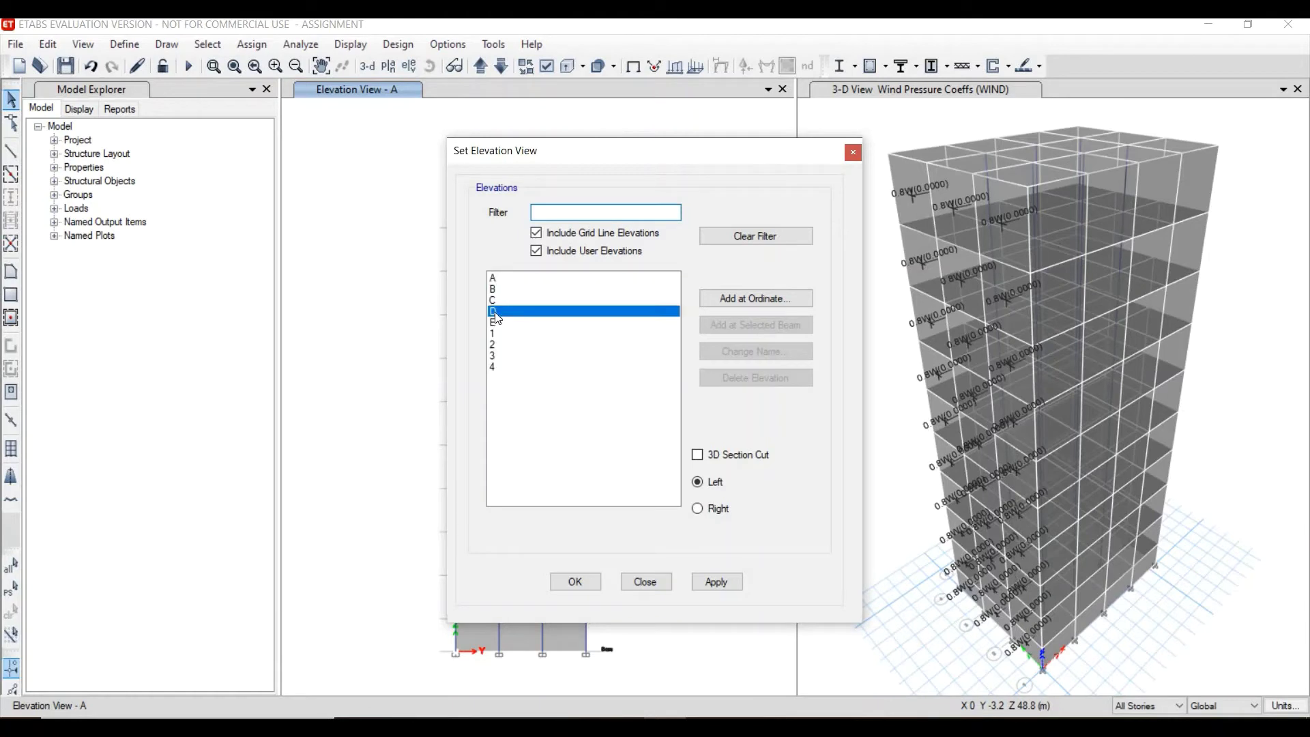
{"action": "left_click", "coordinate": [500, 323]}
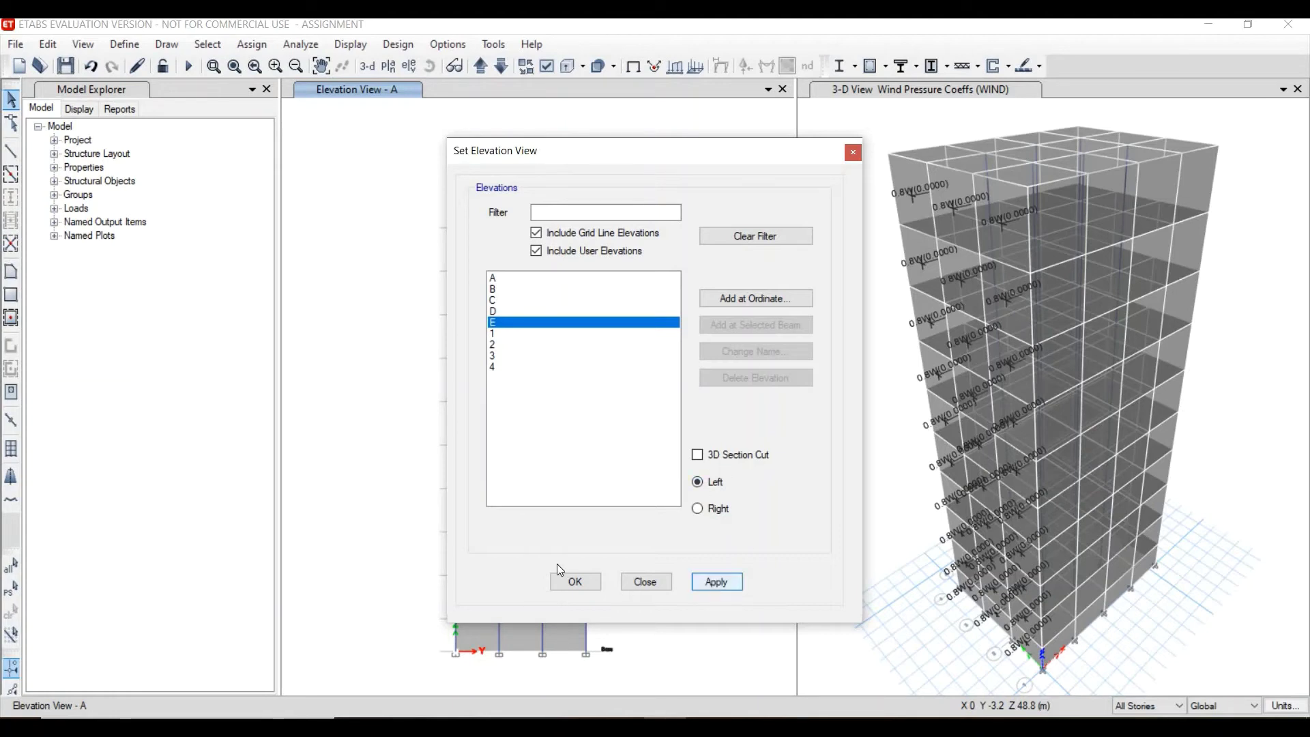
{"action": "left_click", "coordinate": [567, 582]}
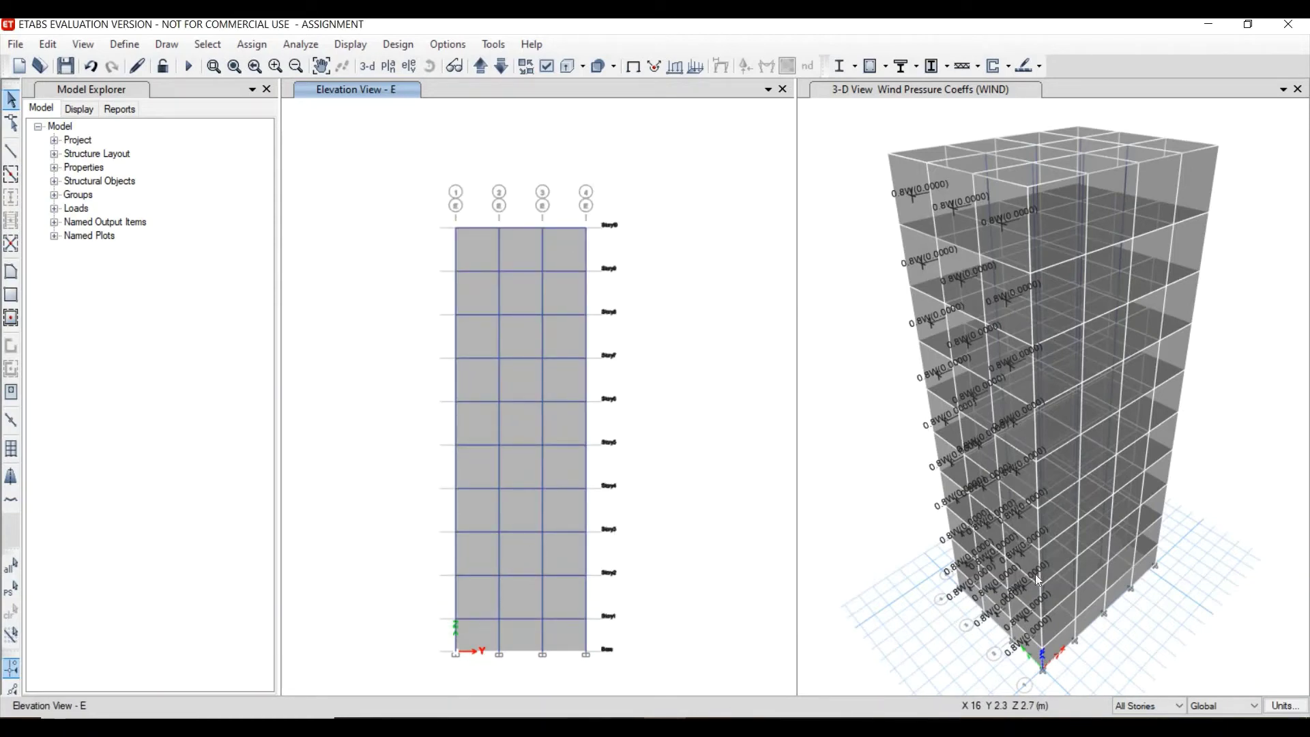
- Select the cladding panels of all three bays on elevation E and assign WIND pressure coefficient -0.25 as Leeward or Sides (constant), per Table 5
{"action": "left_click", "coordinate": [466, 588]}
{"action": "left_click", "coordinate": [519, 598]}
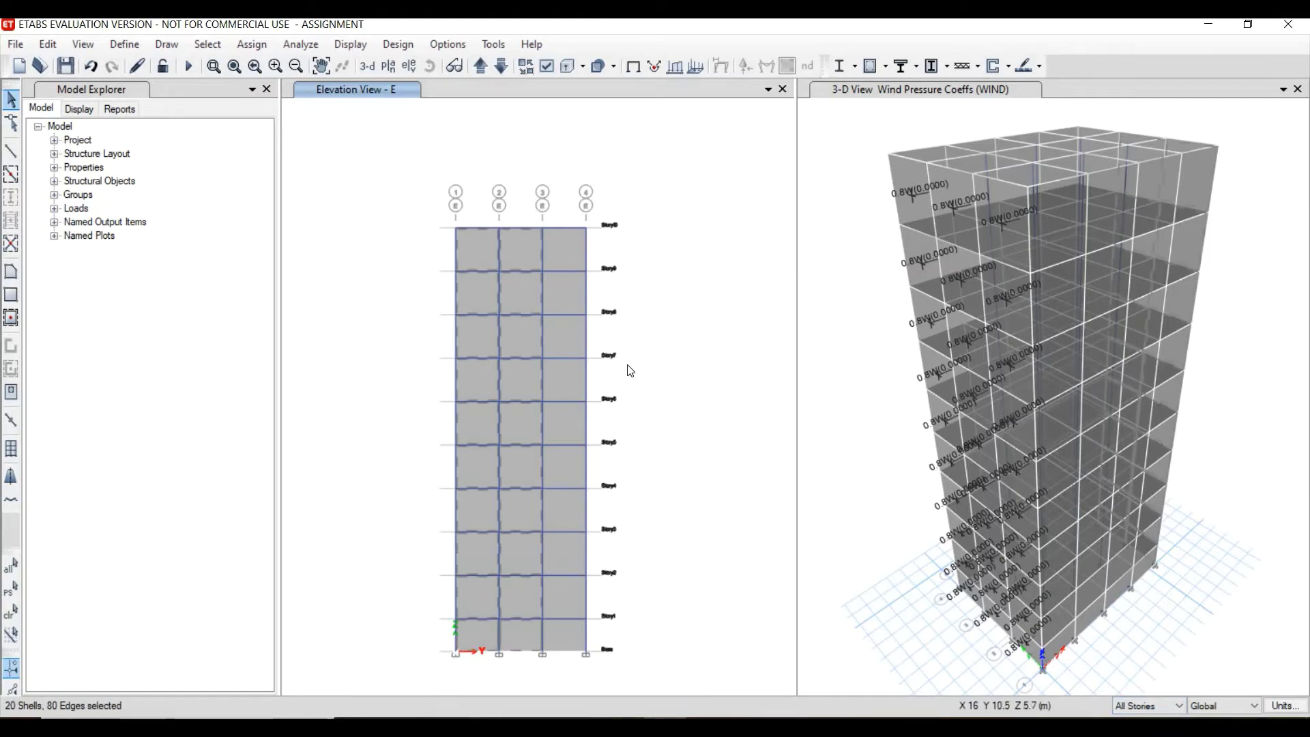
{"action": "left_click", "coordinate": [252, 43]}
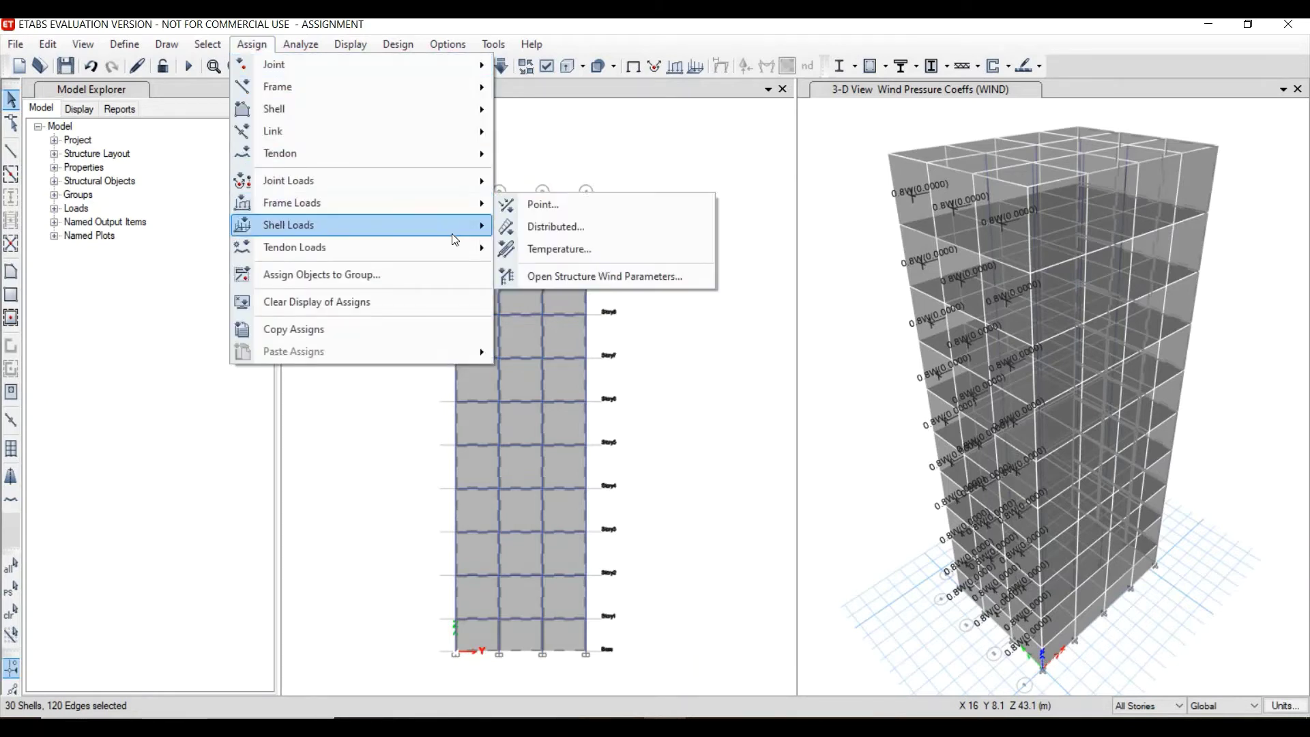
{"action": "mouse_move", "coordinate": [382, 225]}
{"action": "left_click", "coordinate": [546, 321]}
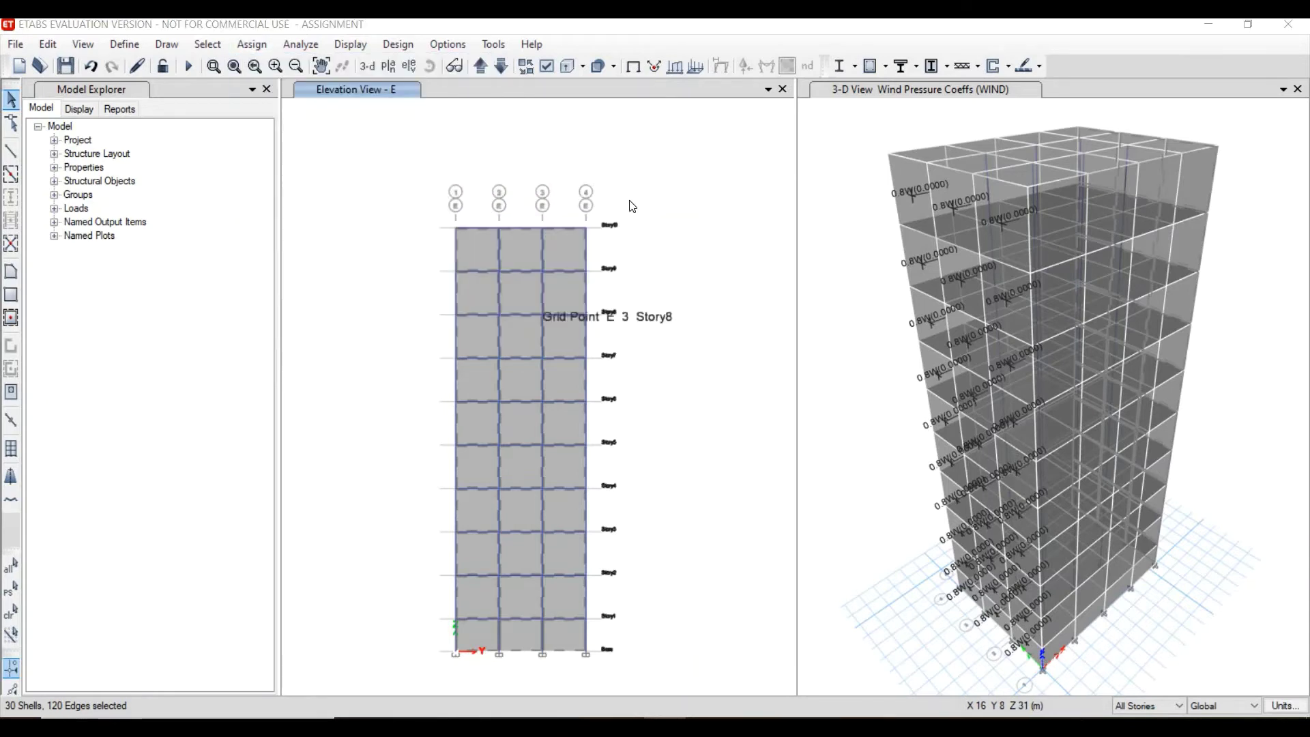
{"action": "key", "text": "alt+Tab"}
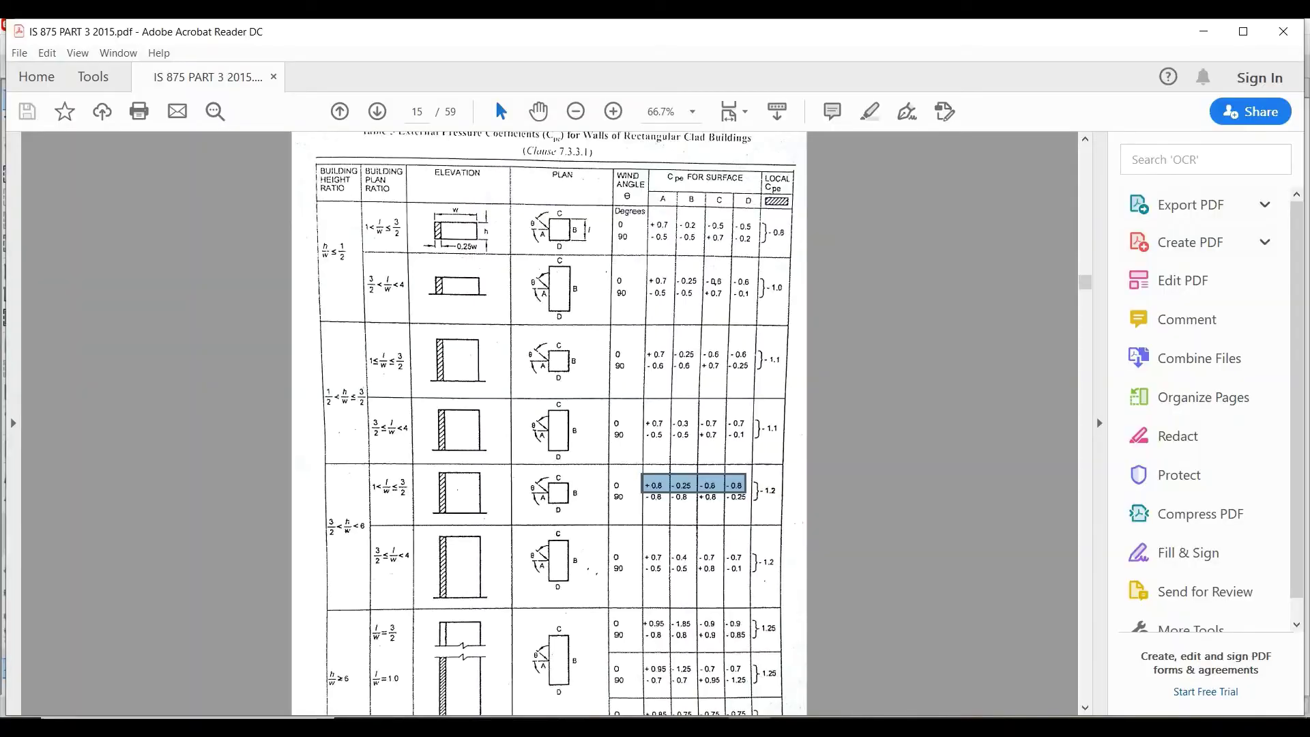
{"action": "key", "text": "alt+Tab"}
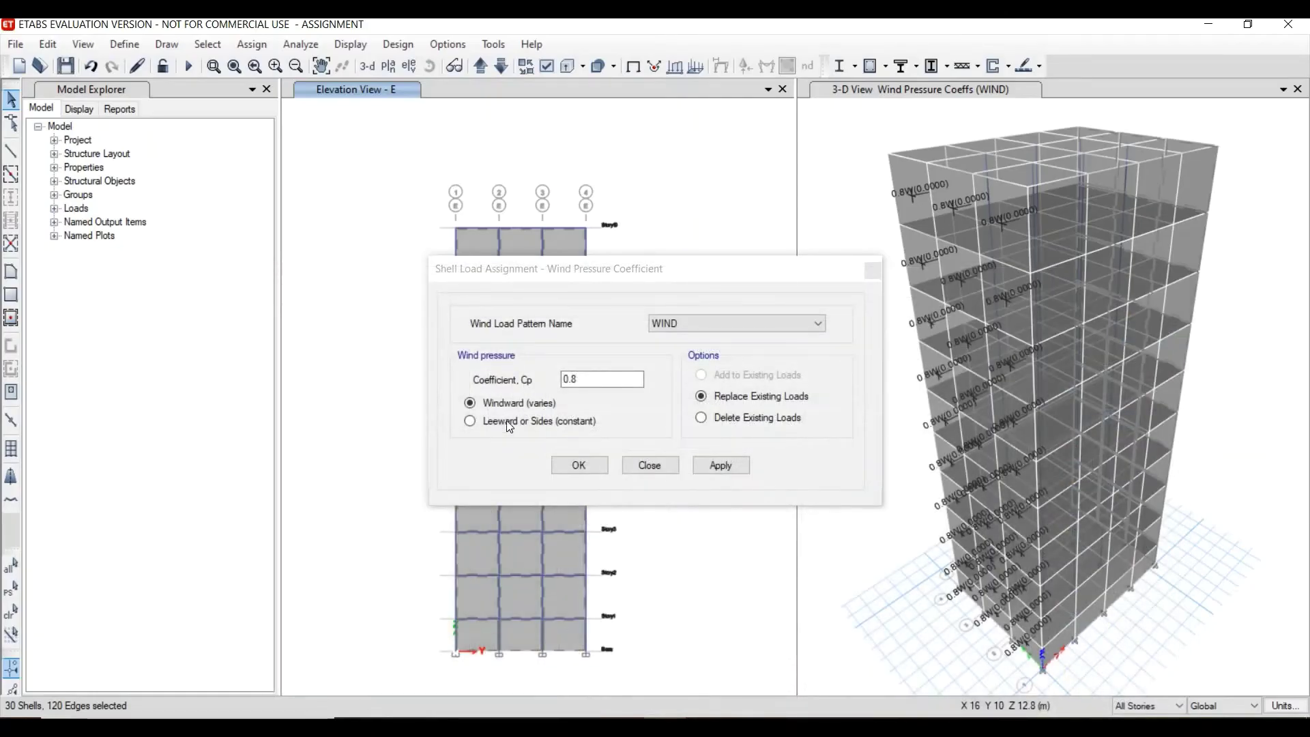
{"action": "left_click_drag", "start_coordinate": [565, 391], "coordinate": [557, 394]}
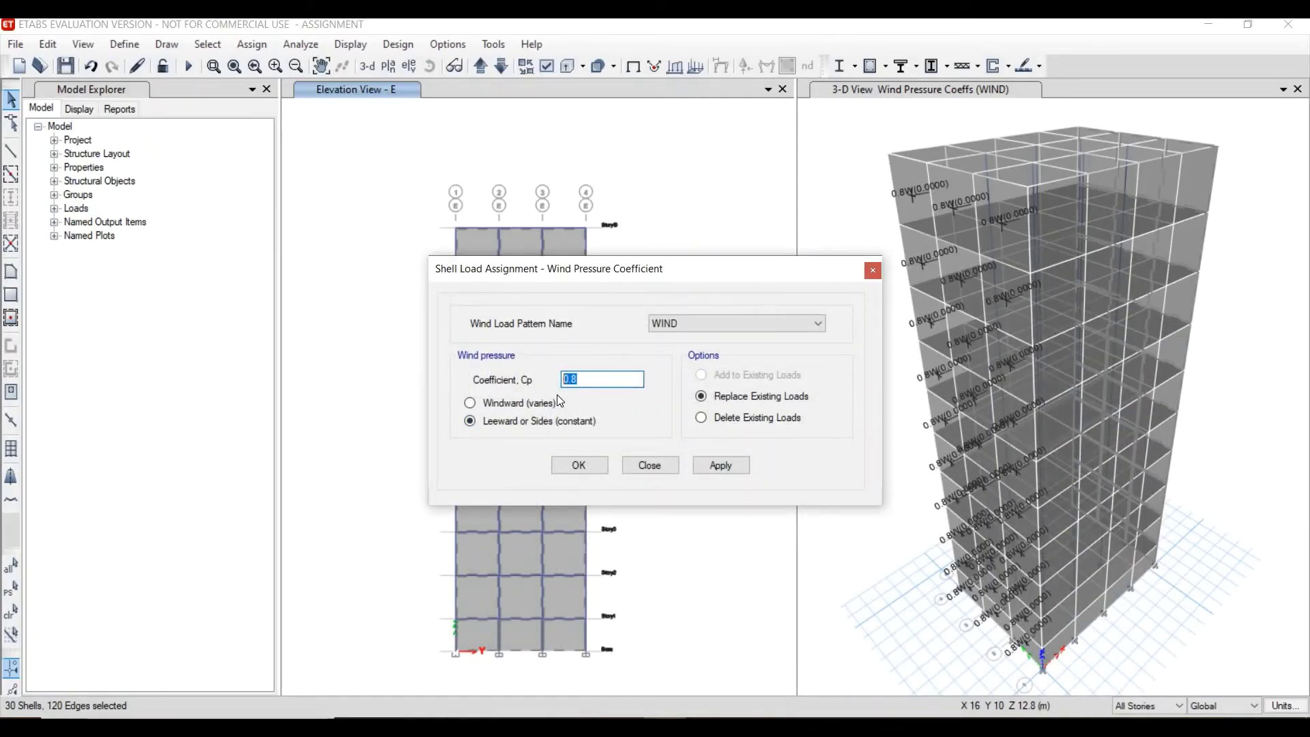
{"action": "type", "text": "-"}
{"action": "left_click", "coordinate": [707, 467]}
{"action": "left_click", "coordinate": [572, 466]}
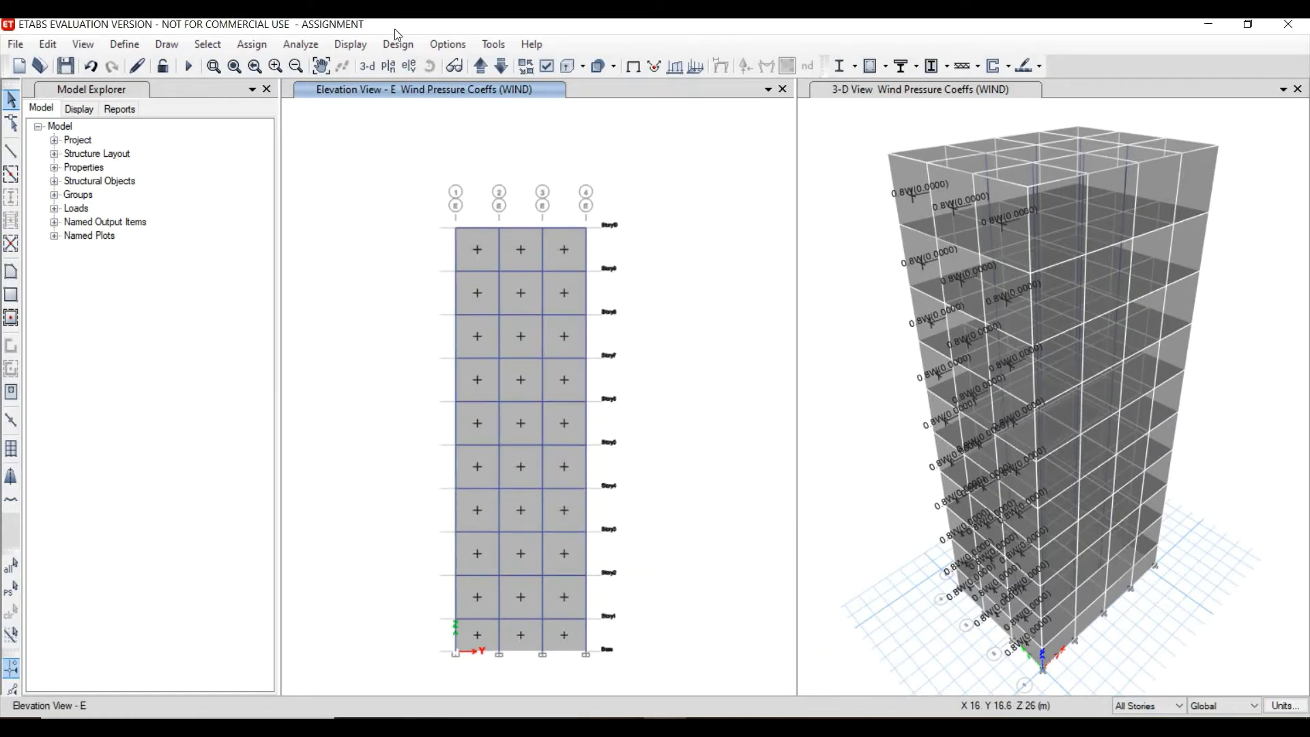
- Show the Story4 plan view to check the directions of the wind pressure coefficients on grid lines A and E
{"action": "left_click", "coordinate": [391, 65]}
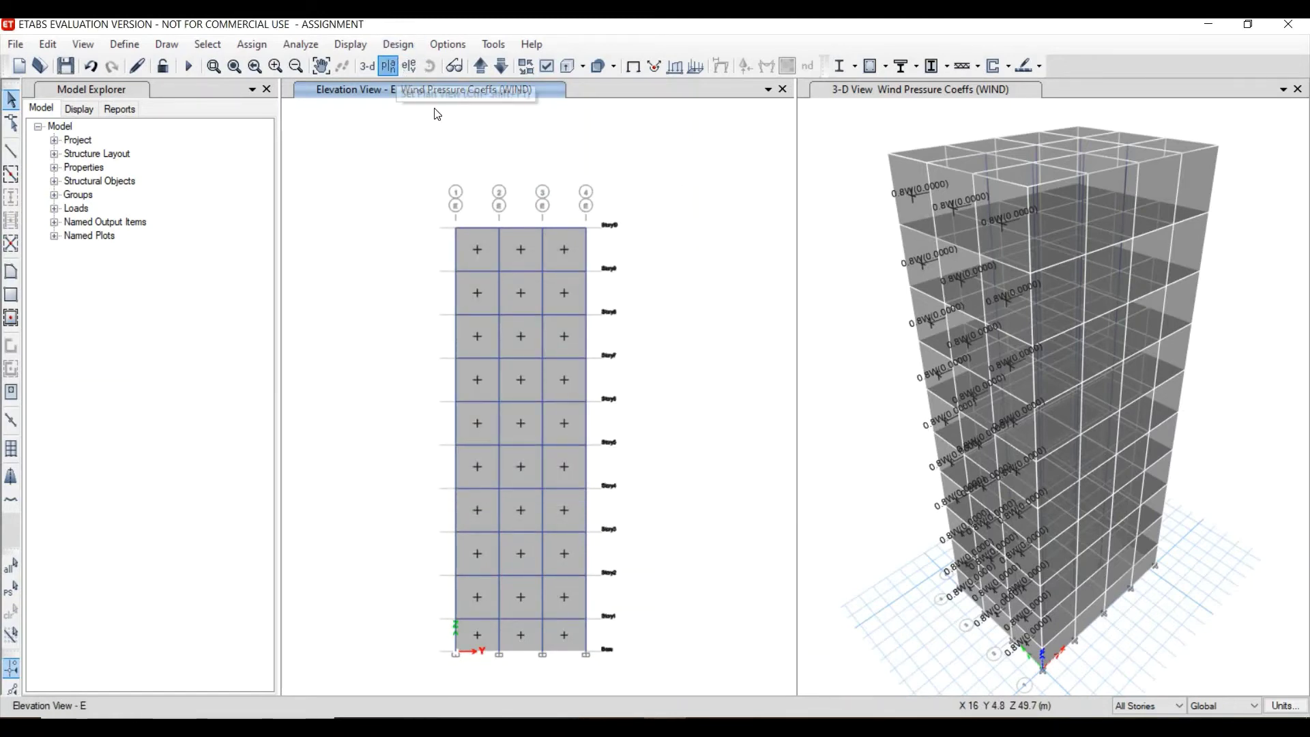
{"action": "left_click", "coordinate": [569, 384]}
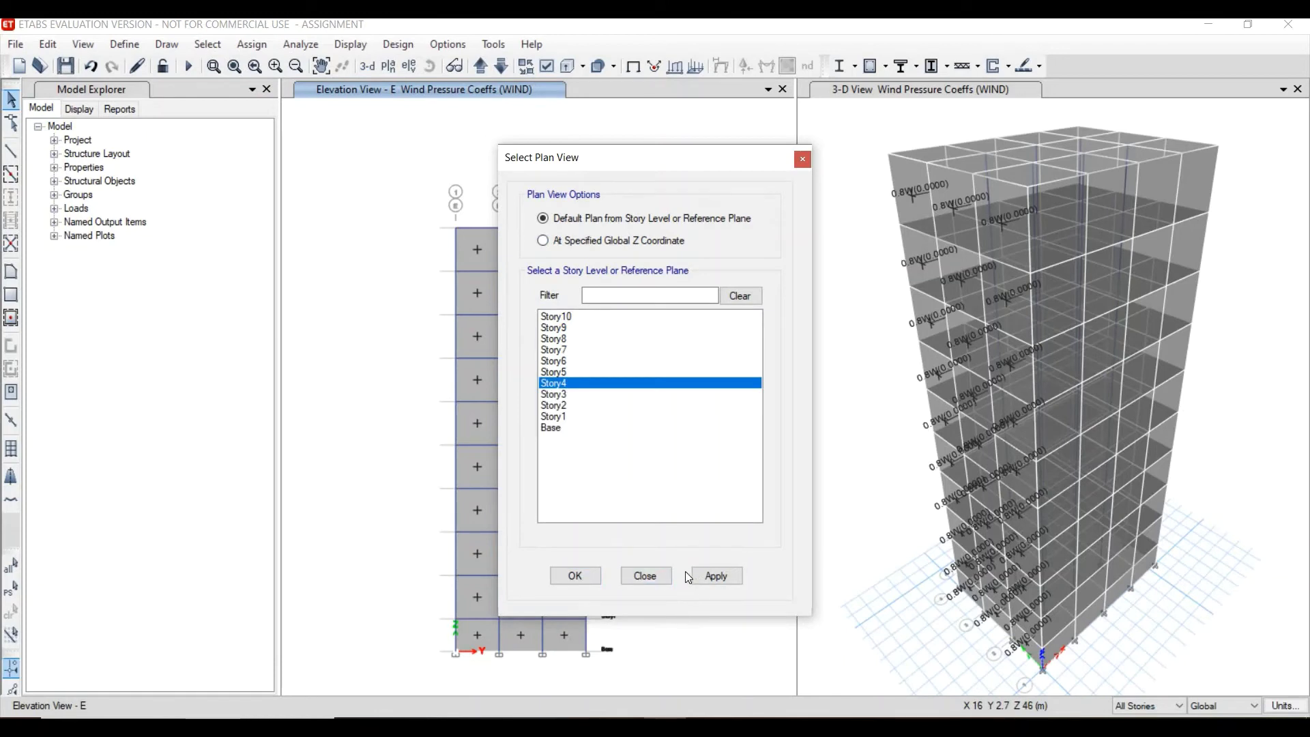
{"action": "left_click", "coordinate": [580, 575]}
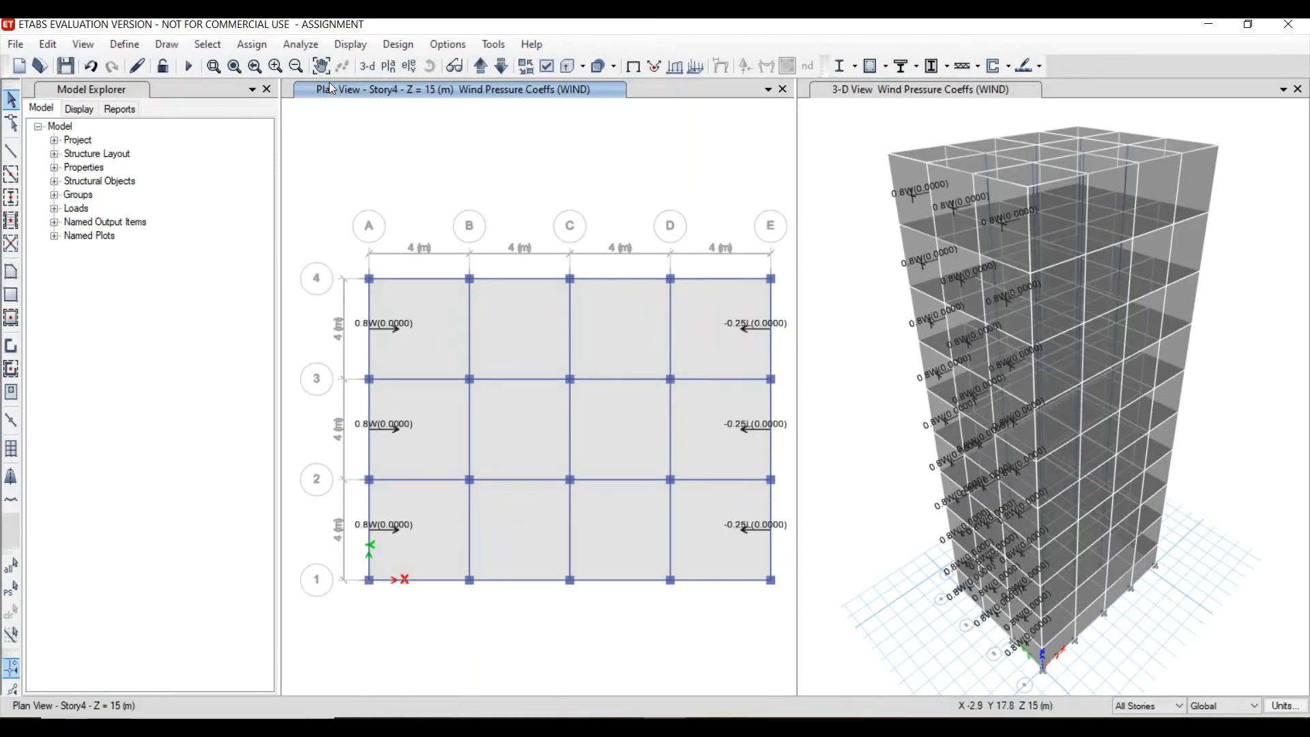
- Show the elevation view along grid line 1 in place of the Story4 plan
{"action": "left_click", "coordinate": [408, 66]}
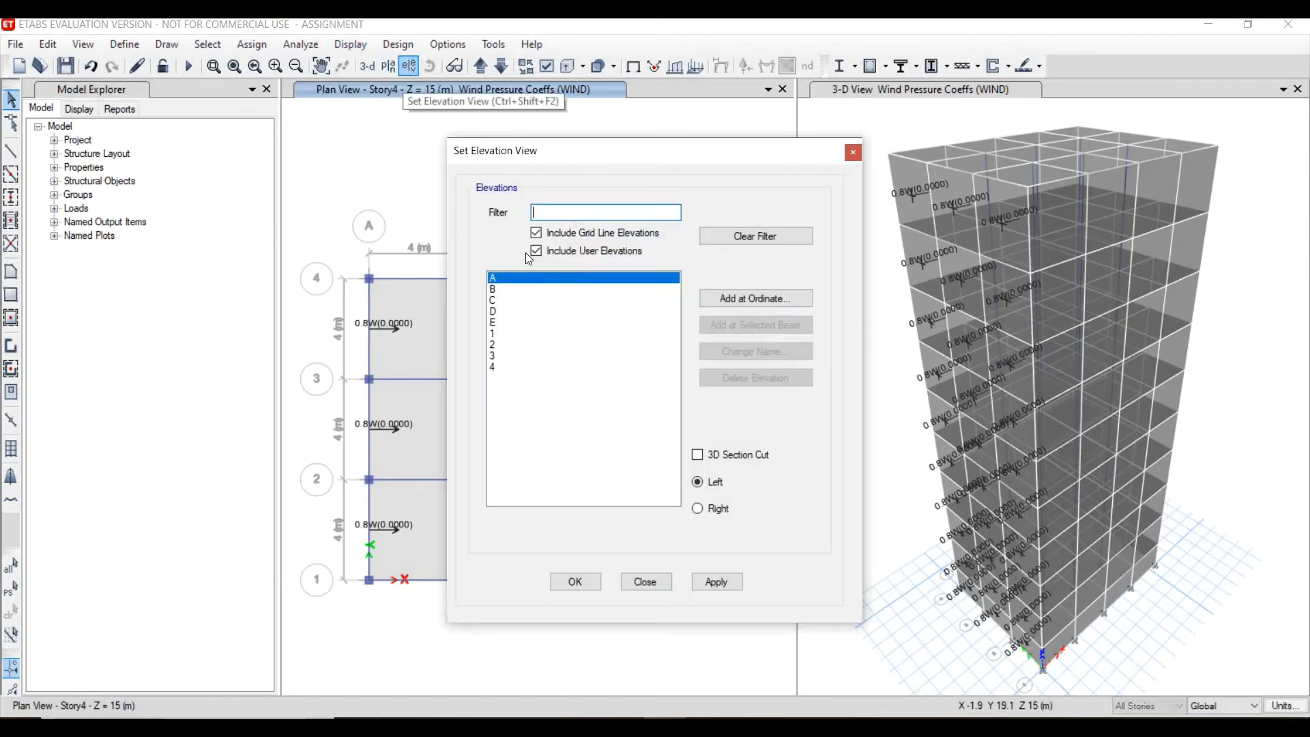
{"action": "left_click", "coordinate": [554, 333]}
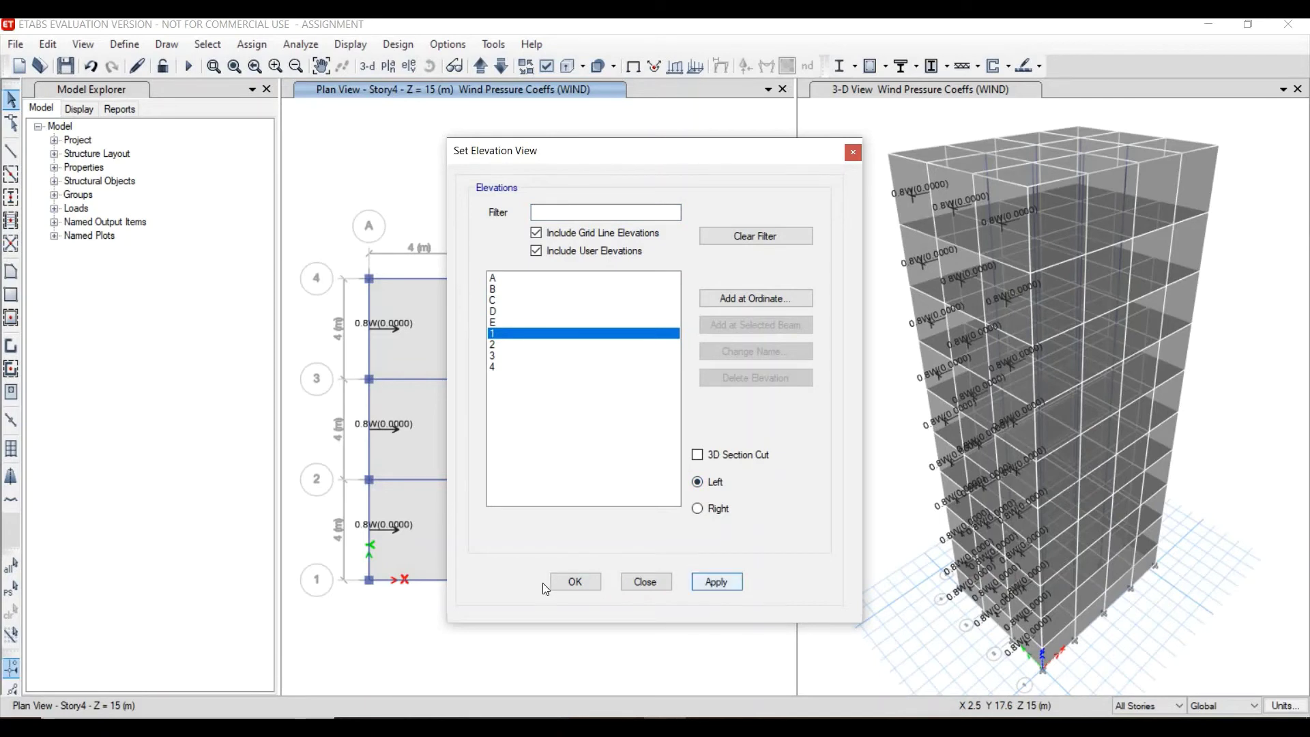
{"action": "left_click", "coordinate": [575, 582]}
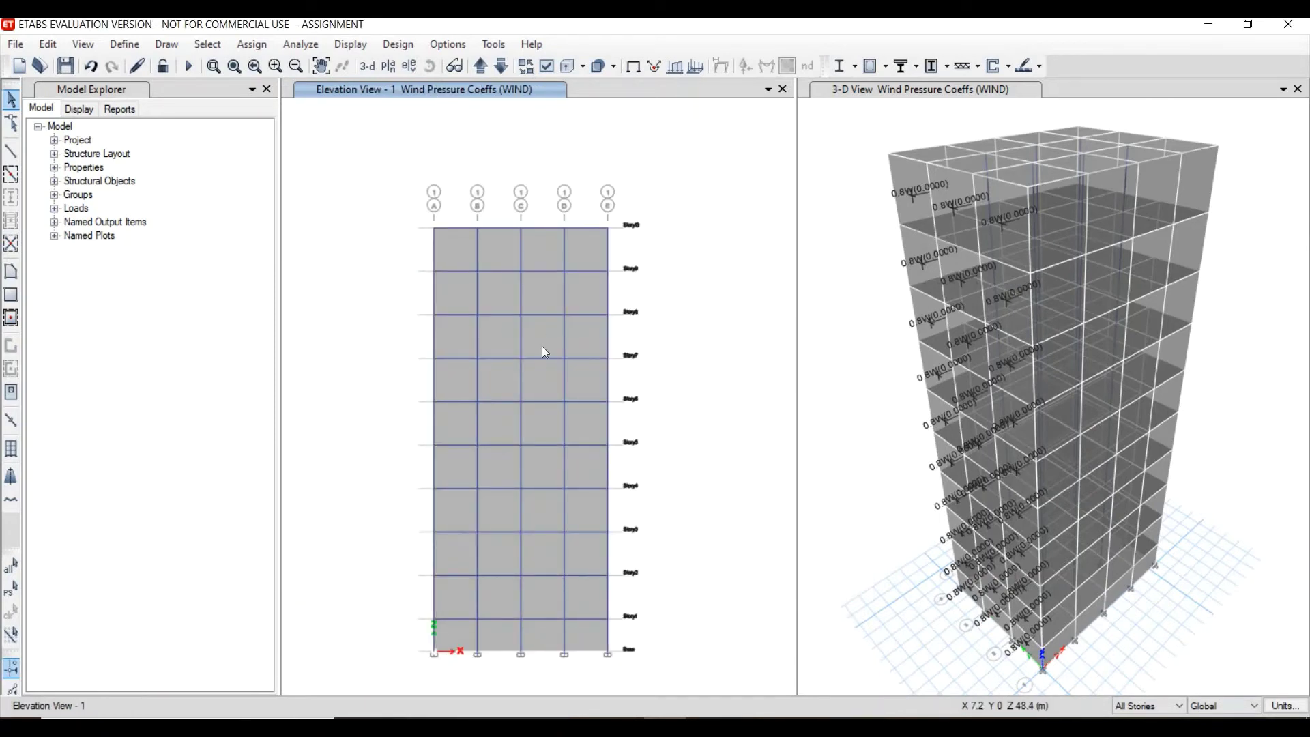
- Select the cladding panels of all four bays on elevation 1 and assign WIND pressure coefficient -0.8 as Leeward or Sides (constant), per IS 875 Part 3
{"action": "left_click", "coordinate": [485, 292]}
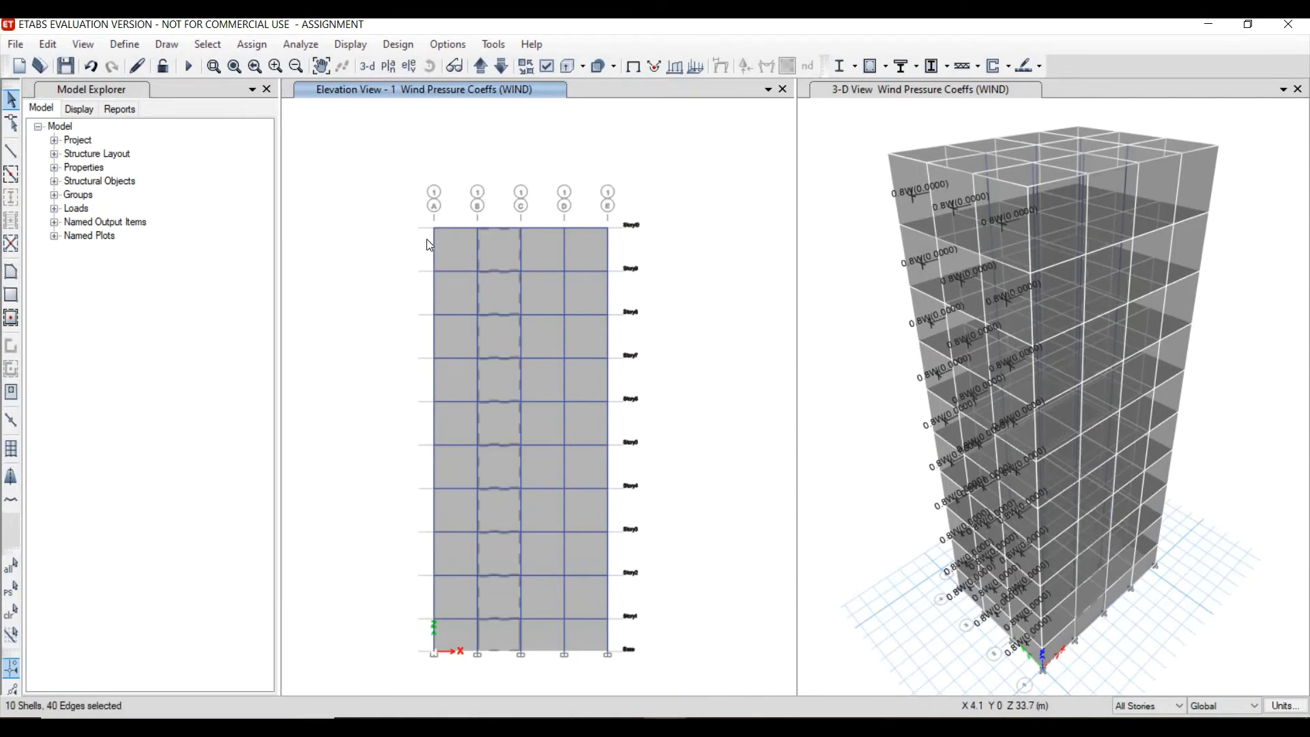
{"action": "left_click", "coordinate": [464, 300]}
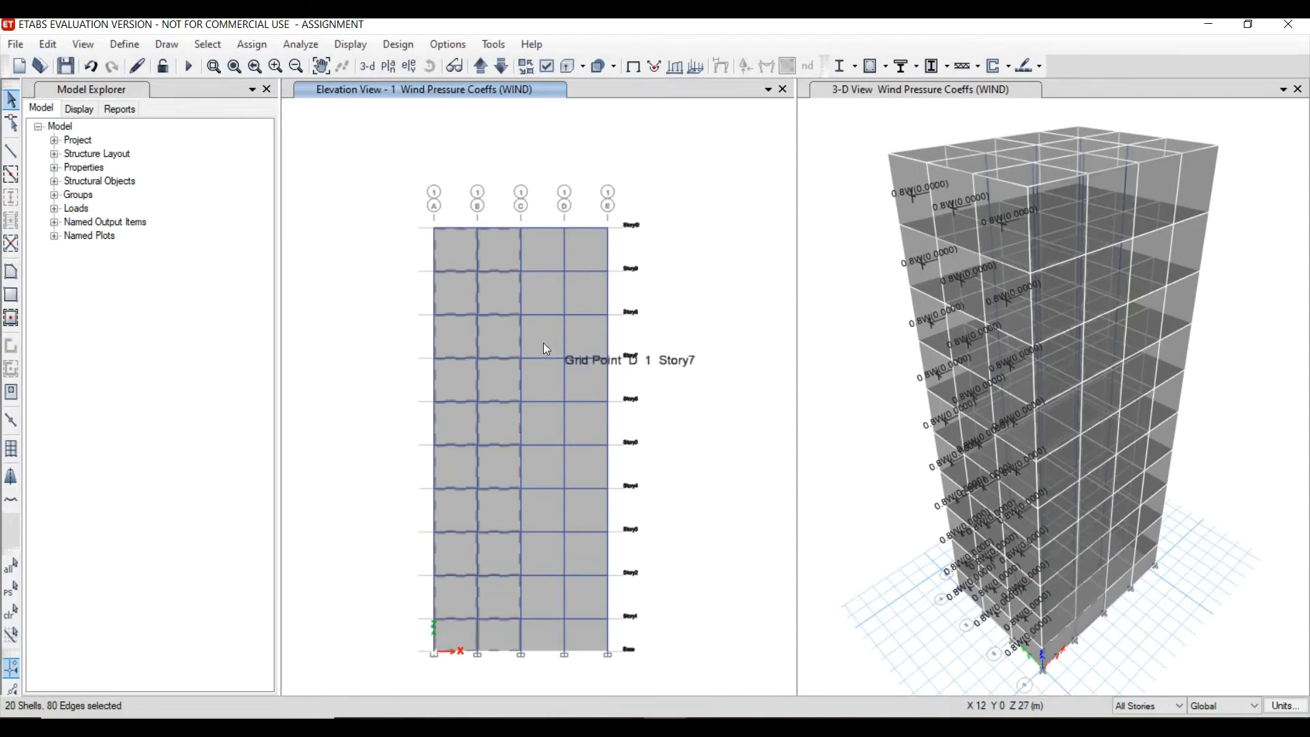
{"action": "left_click", "coordinate": [561, 339]}
{"action": "left_click", "coordinate": [569, 315]}
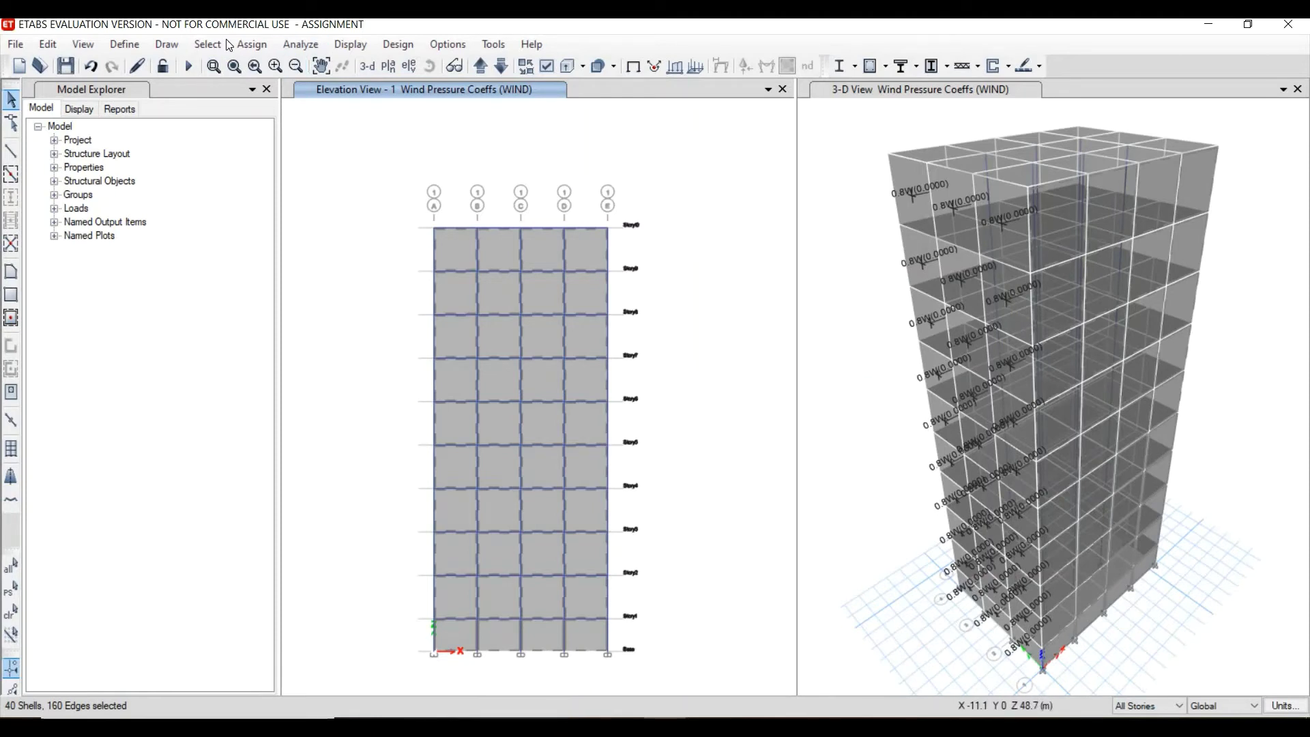
{"action": "left_click", "coordinate": [252, 44]}
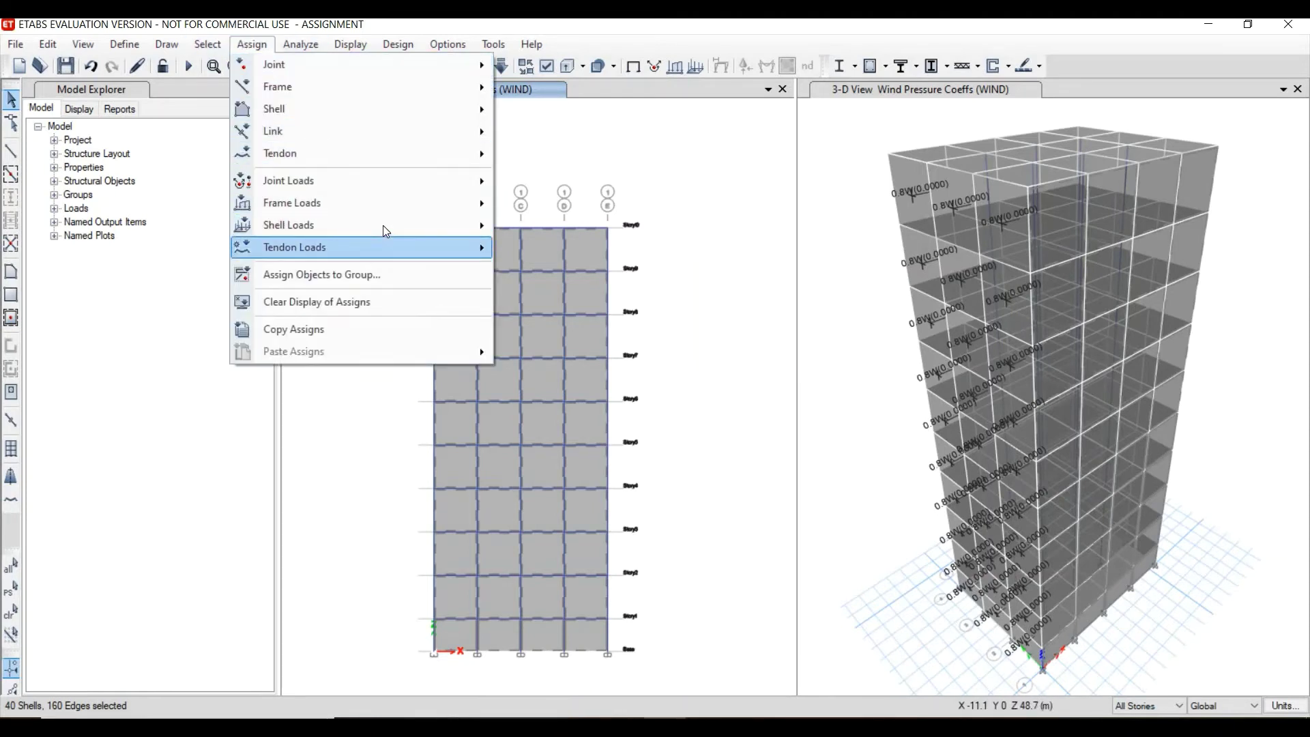
{"action": "mouse_move", "coordinate": [386, 225]}
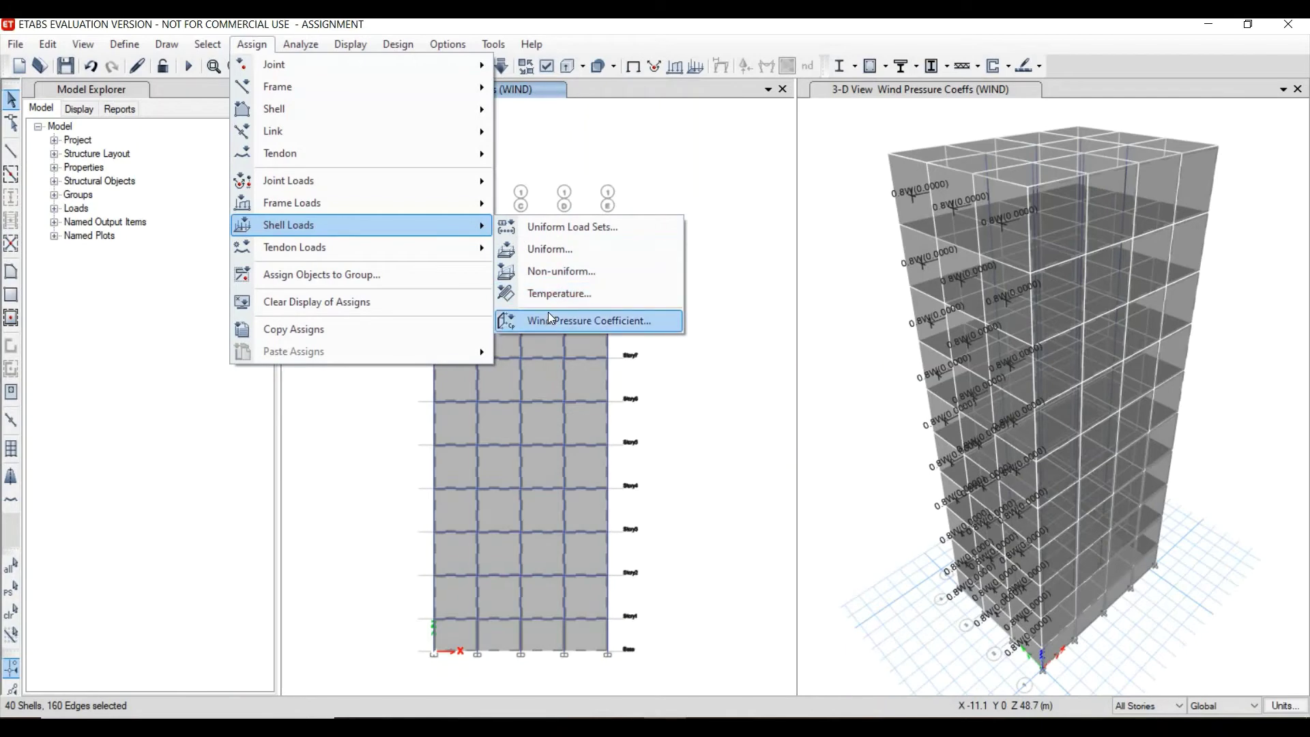
{"action": "left_click", "coordinate": [550, 319]}
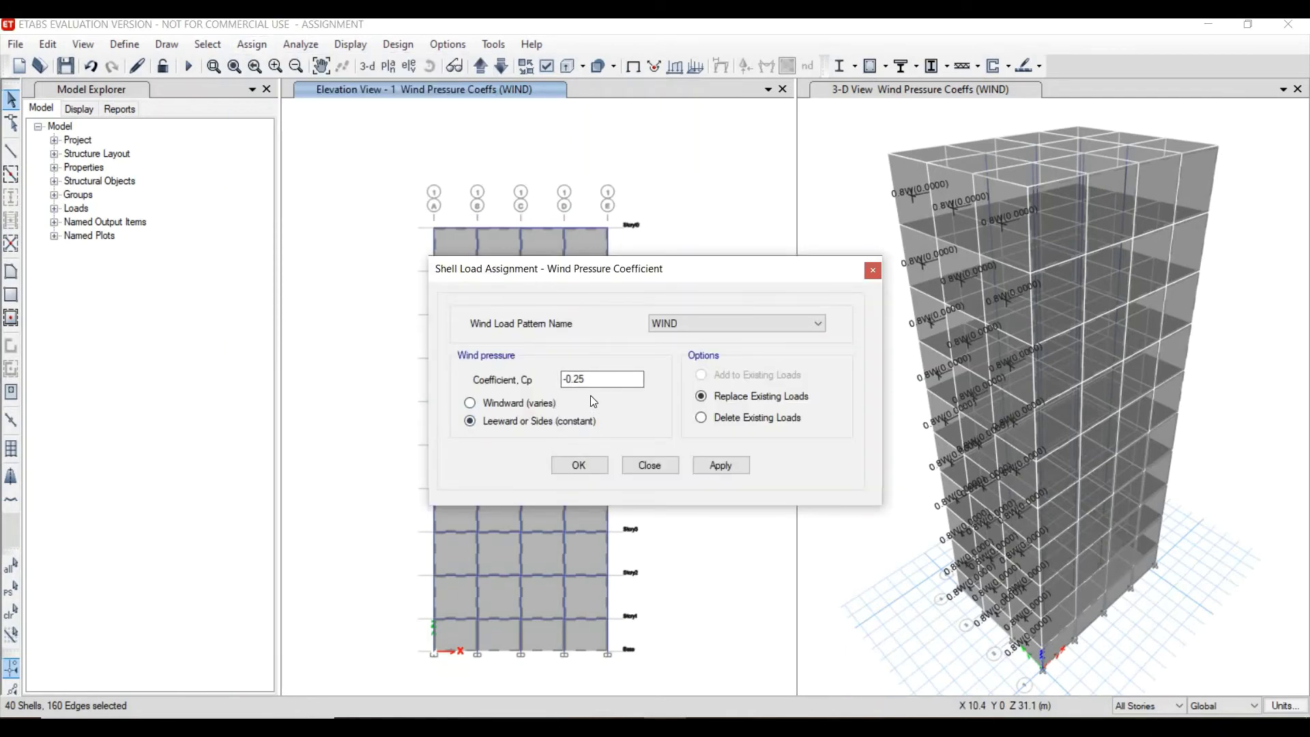
{"action": "left_click", "coordinate": [742, 727]}
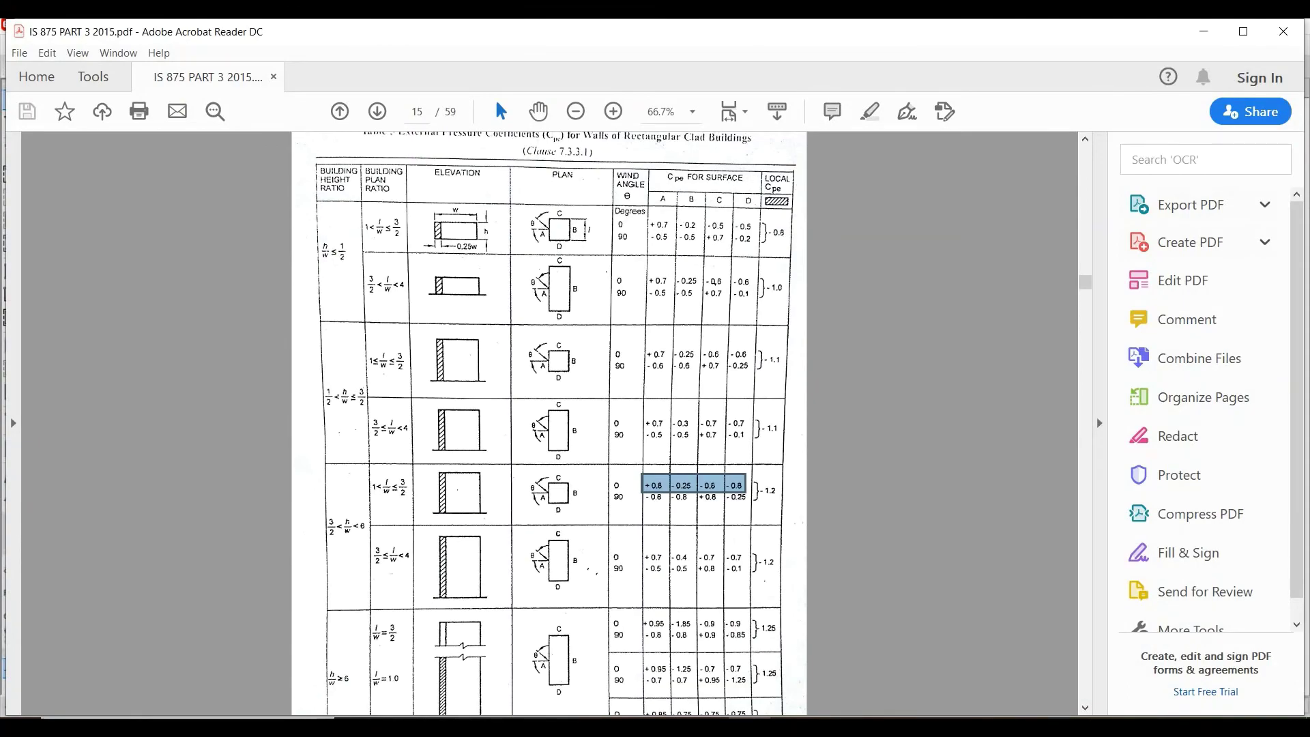
{"action": "left_click", "coordinate": [743, 727]}
{"action": "left_click", "coordinate": [495, 423]}
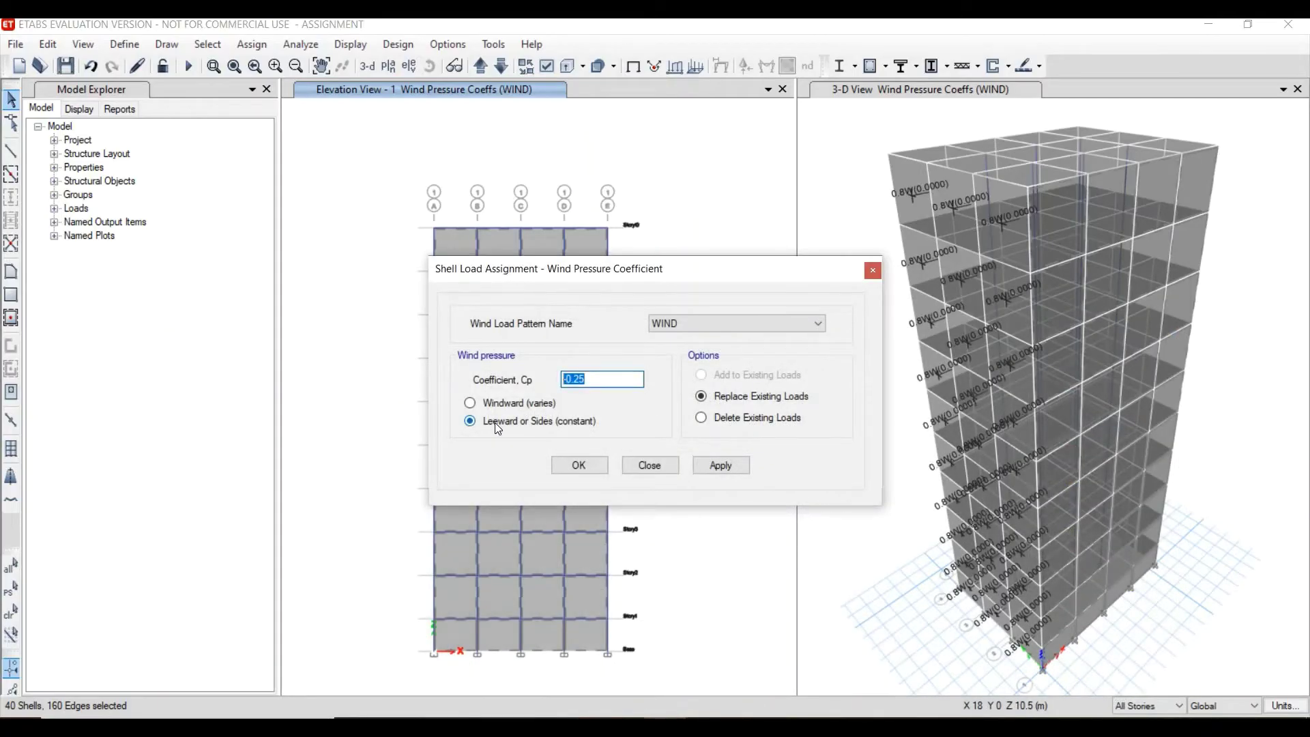
{"action": "type", "text": "-"}
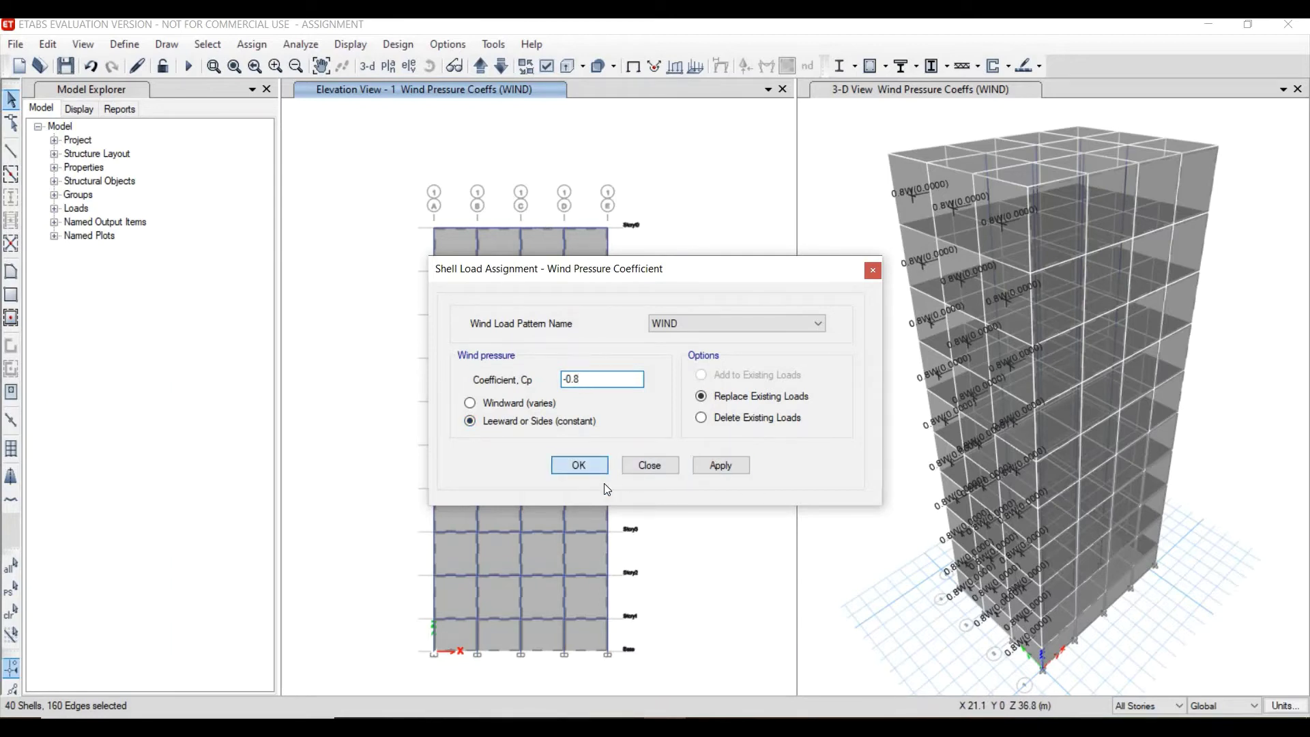
{"action": "left_click", "coordinate": [591, 464]}
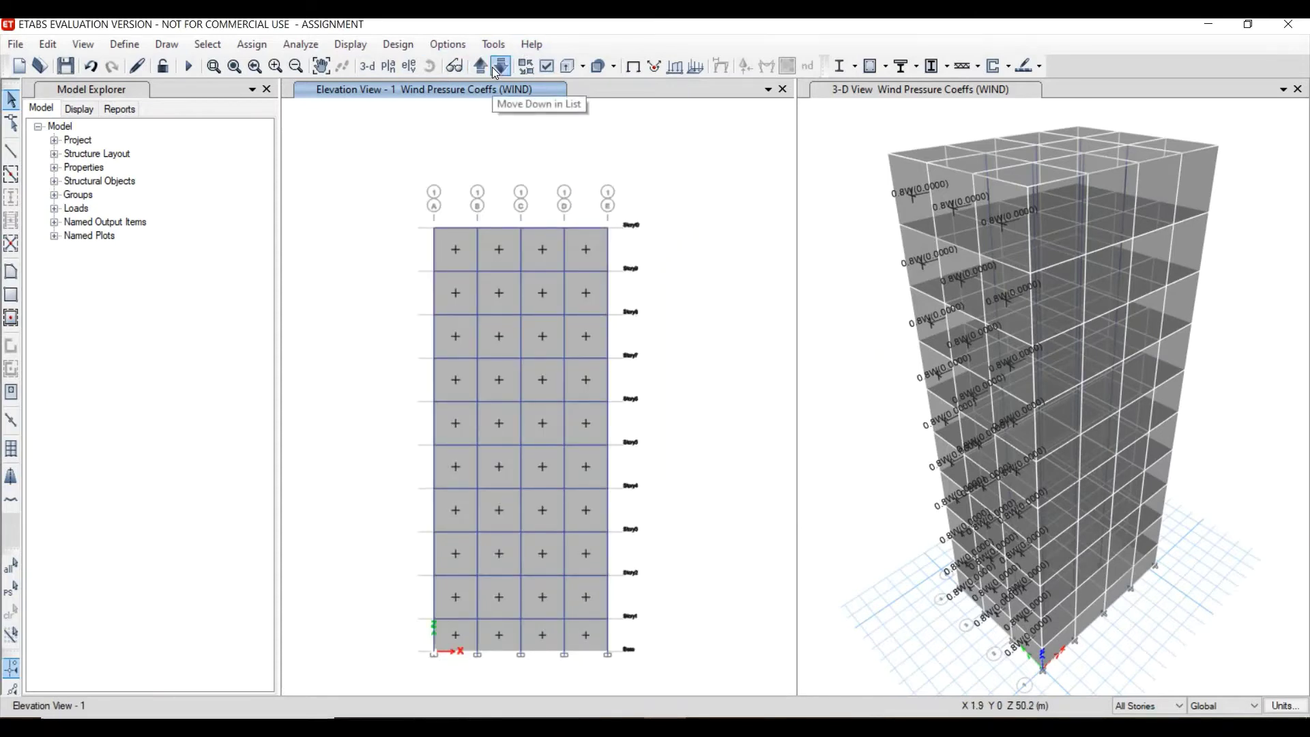
- Show the Story7 plan view to check the wind pressure coefficients on grid line 1
{"action": "left_click", "coordinate": [387, 67]}
{"action": "left_click", "coordinate": [563, 350]}
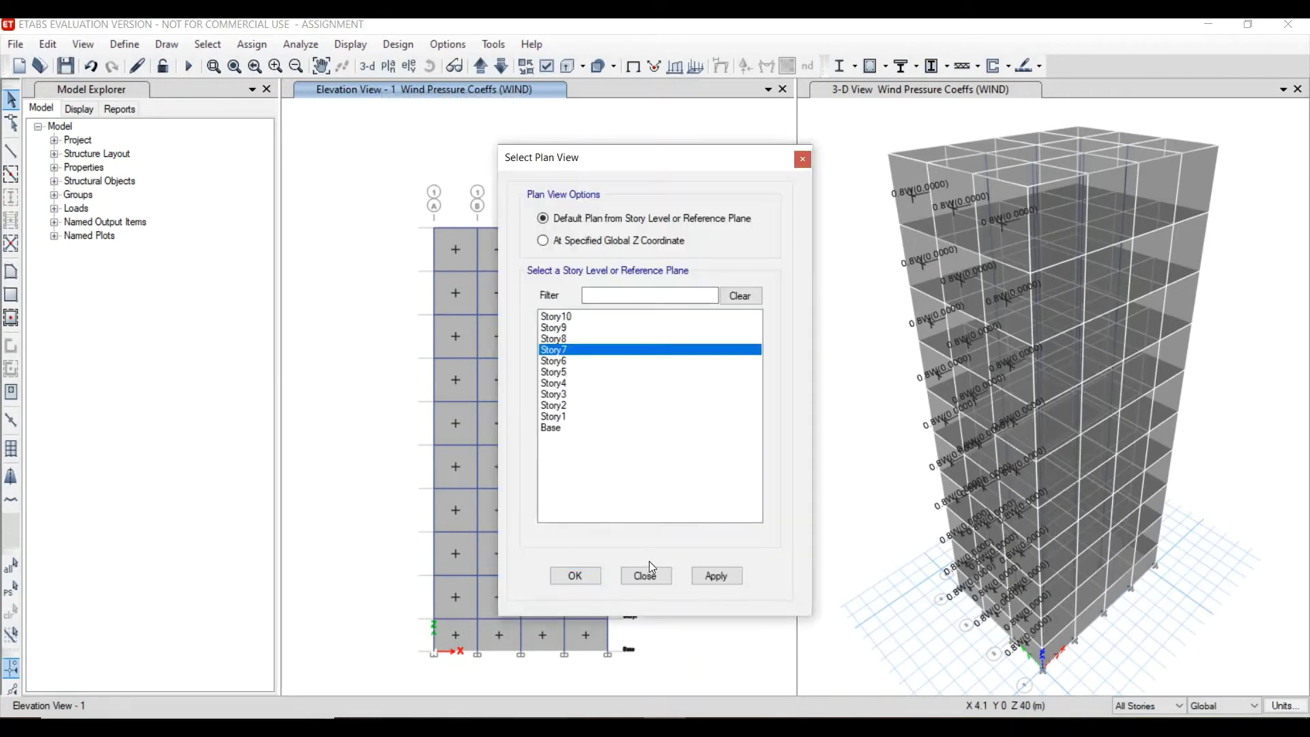
{"action": "left_click", "coordinate": [576, 576]}
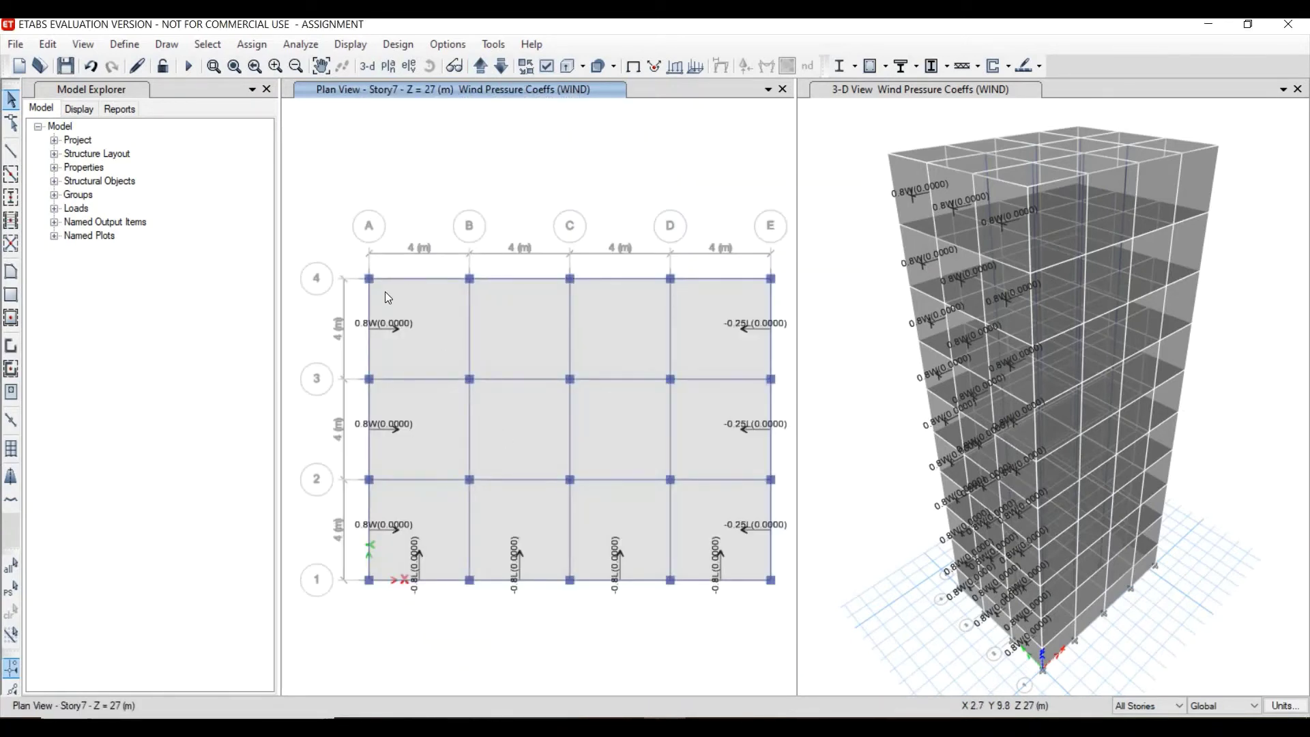
- Show the elevation view along grid line 4 in place of the Story7 plan
{"action": "left_click", "coordinate": [407, 69]}
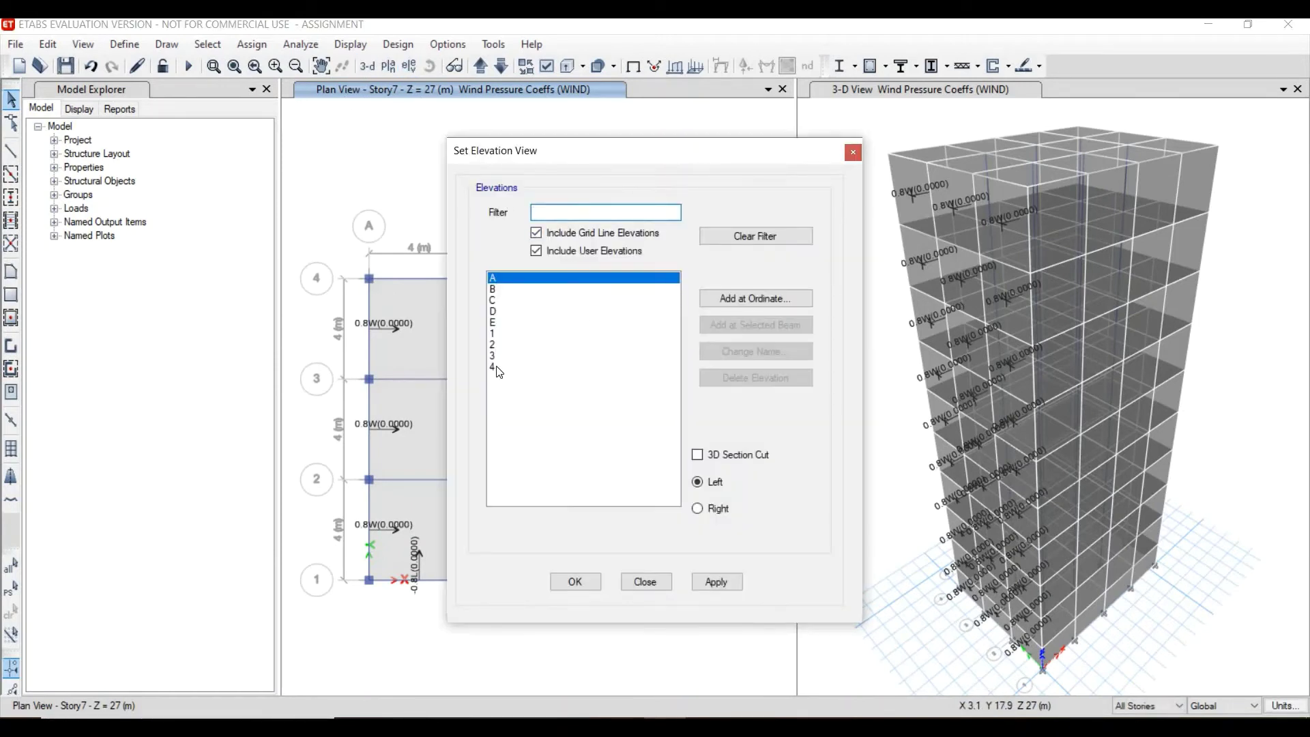
{"action": "left_click", "coordinate": [641, 432]}
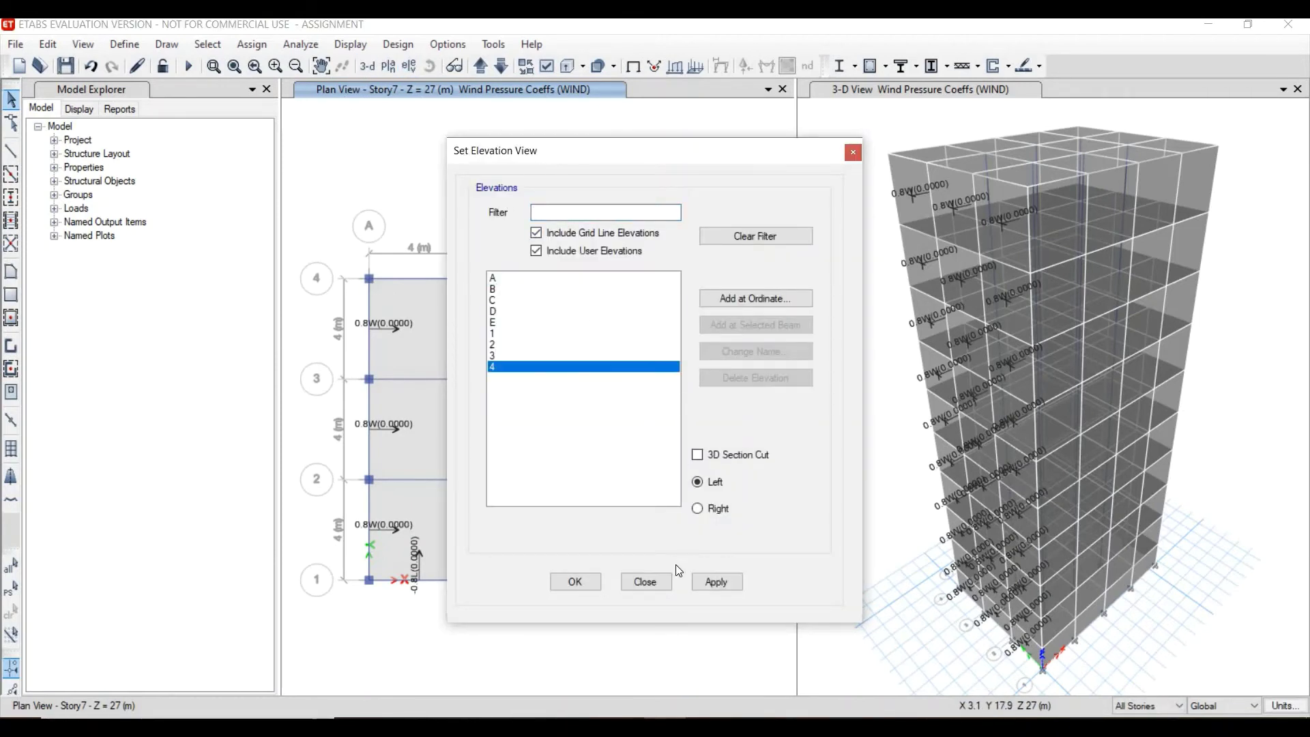
{"action": "left_click", "coordinate": [575, 582]}
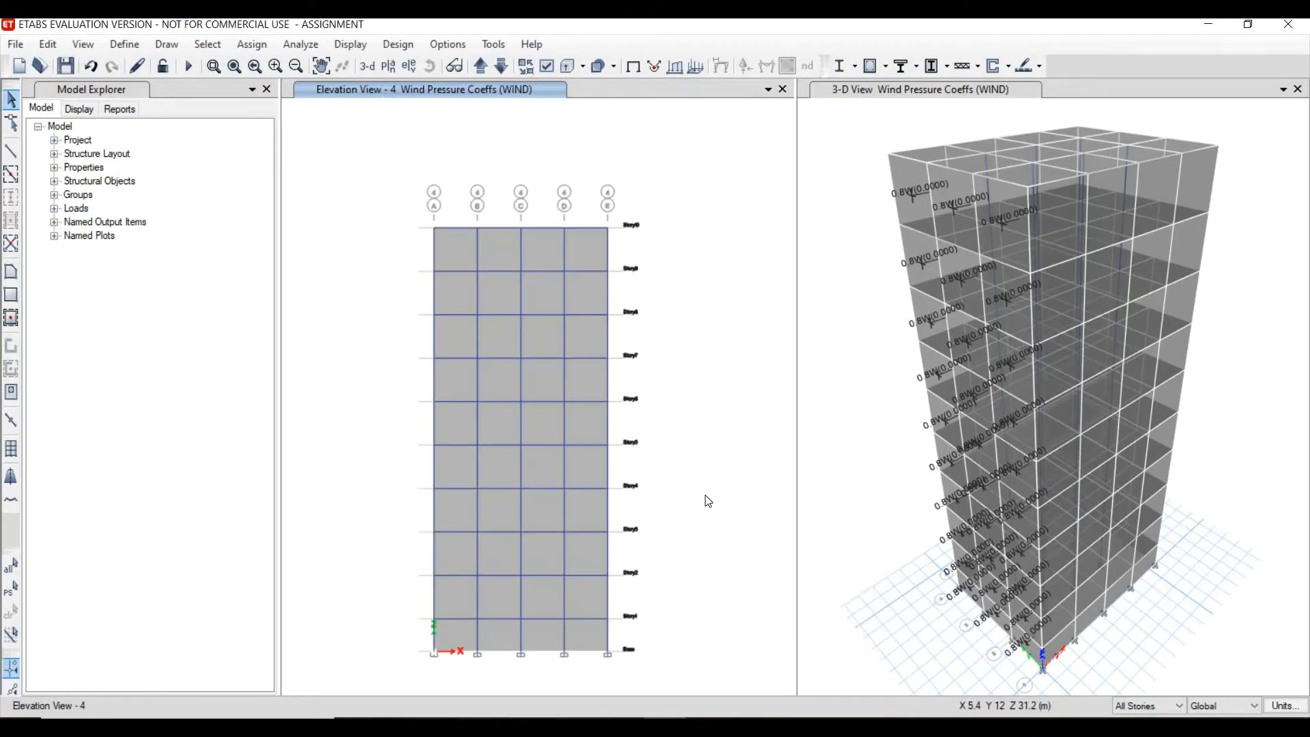
- Select the cladding panels of all four bays on elevation 4 and assign WIND pressure coefficient -0.8 as Leeward or Sides (constant)
{"action": "left_click", "coordinate": [502, 297]}
{"action": "left_click", "coordinate": [543, 294]}
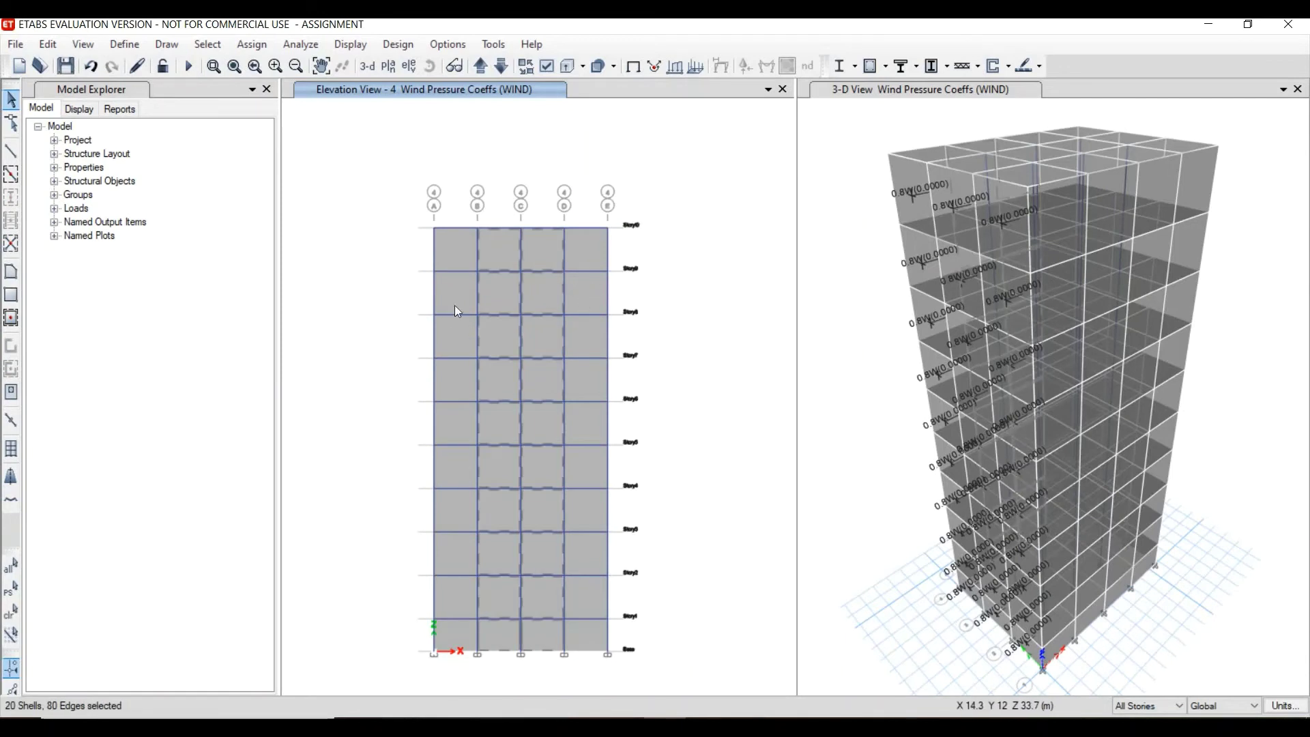
{"action": "left_click", "coordinate": [458, 285]}
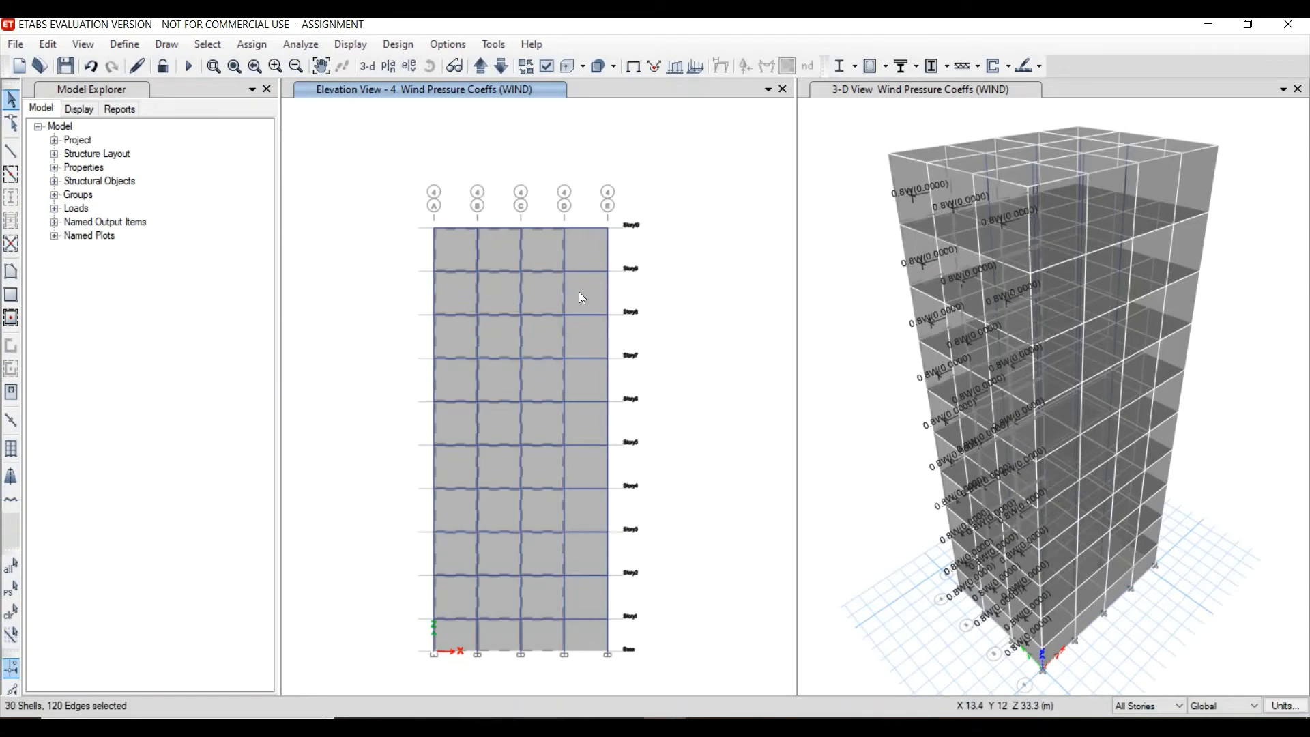
{"action": "left_click", "coordinate": [580, 292]}
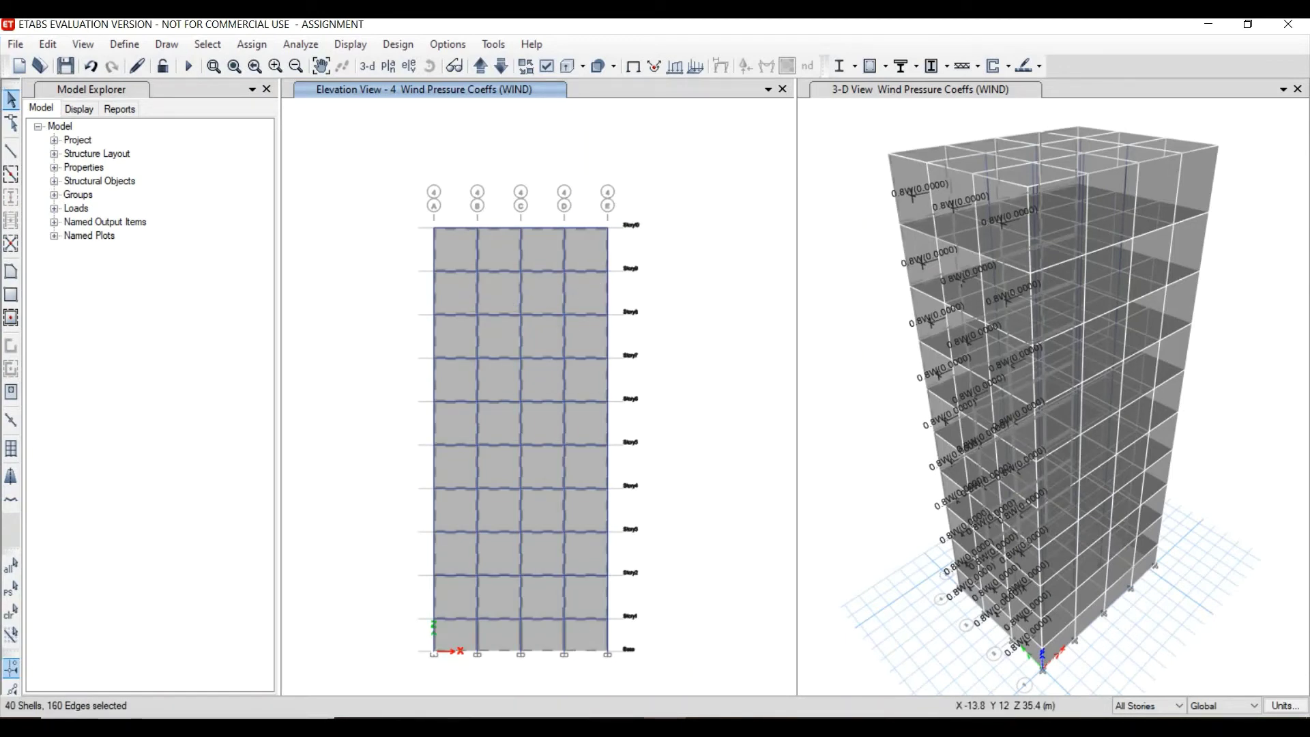
{"action": "left_click", "coordinate": [265, 45]}
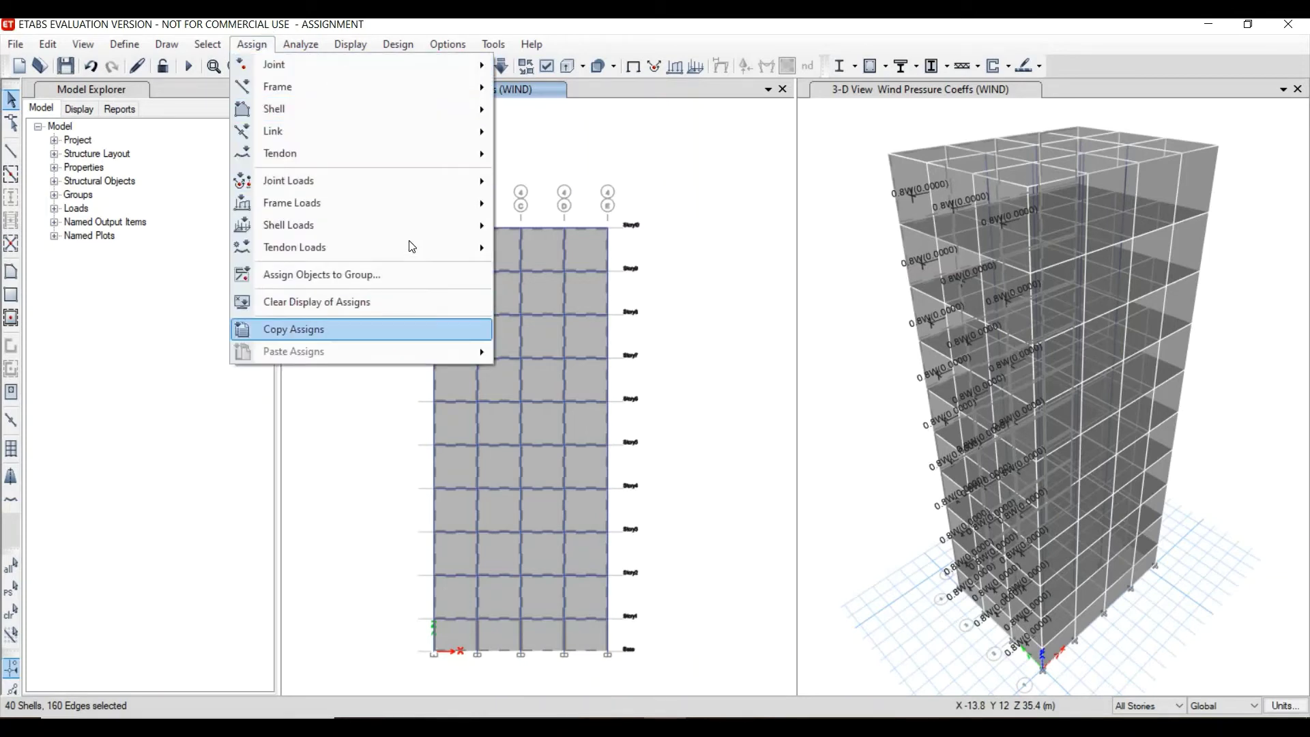
{"action": "mouse_move", "coordinate": [419, 224]}
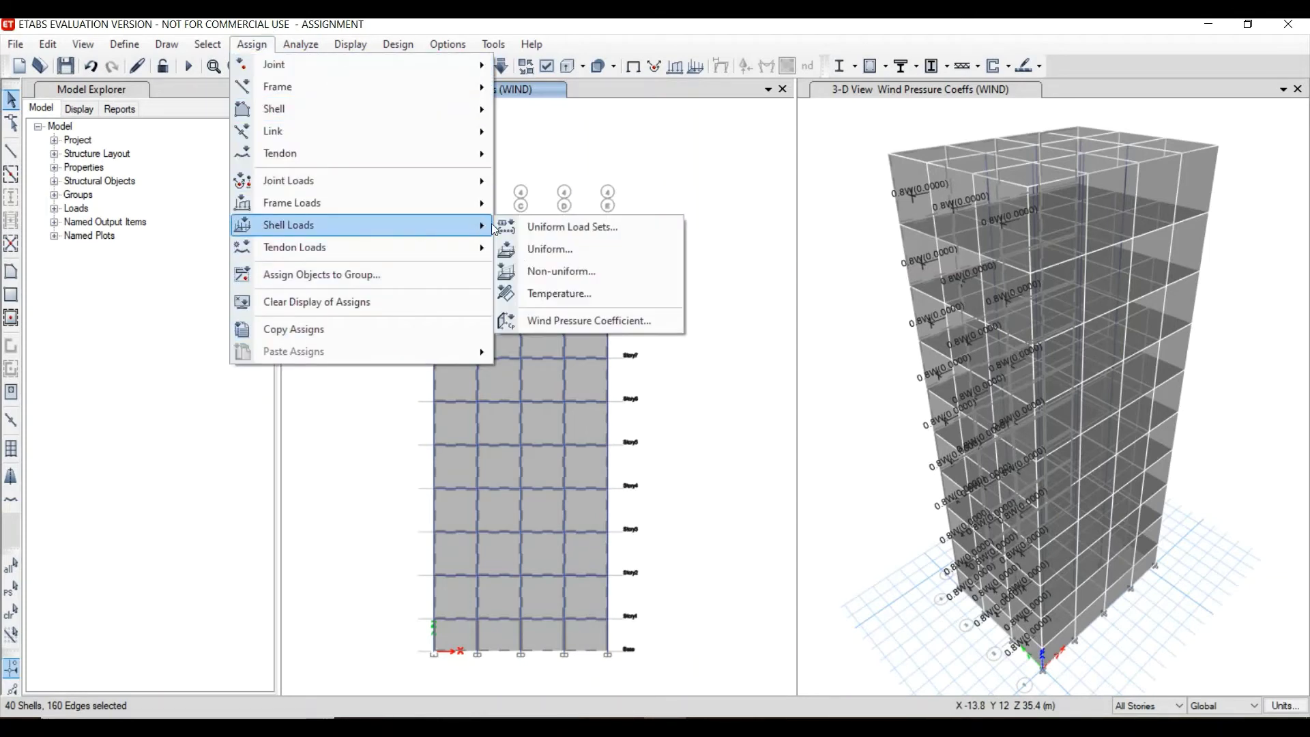
{"action": "left_click", "coordinate": [534, 320]}
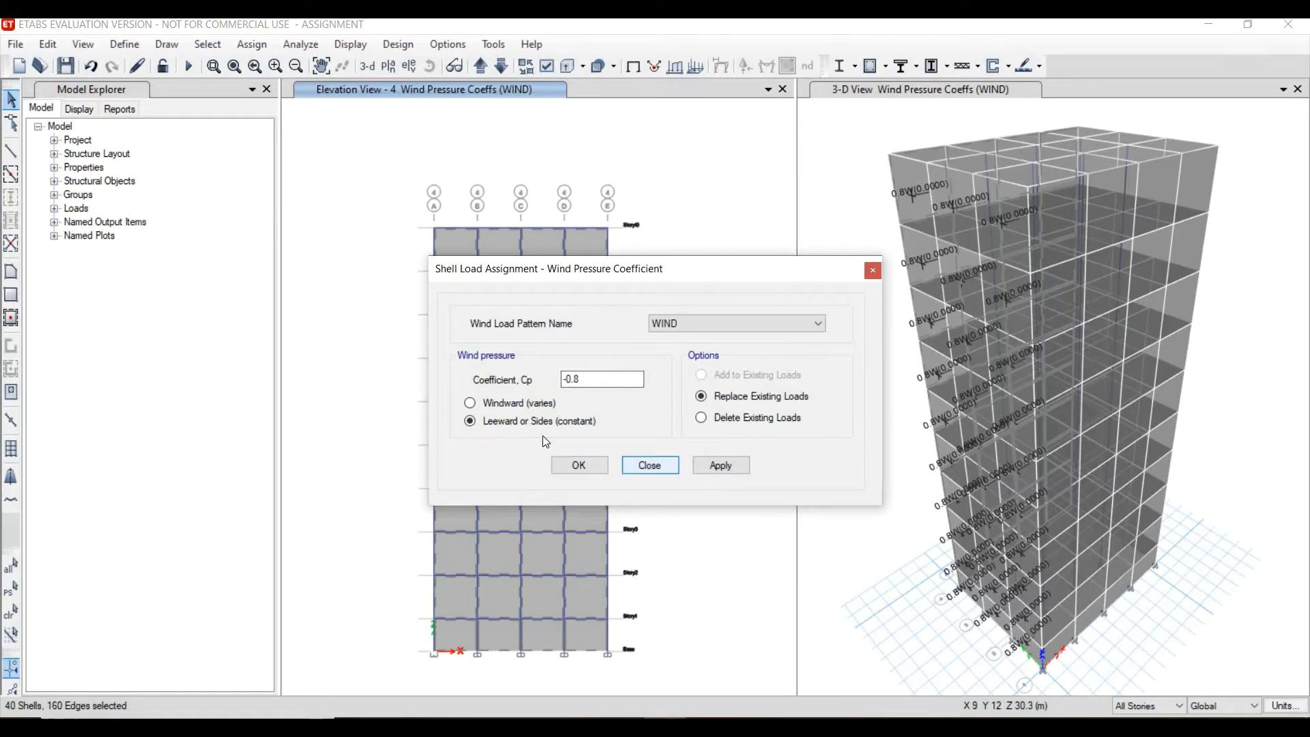
{"action": "left_click", "coordinate": [593, 464]}
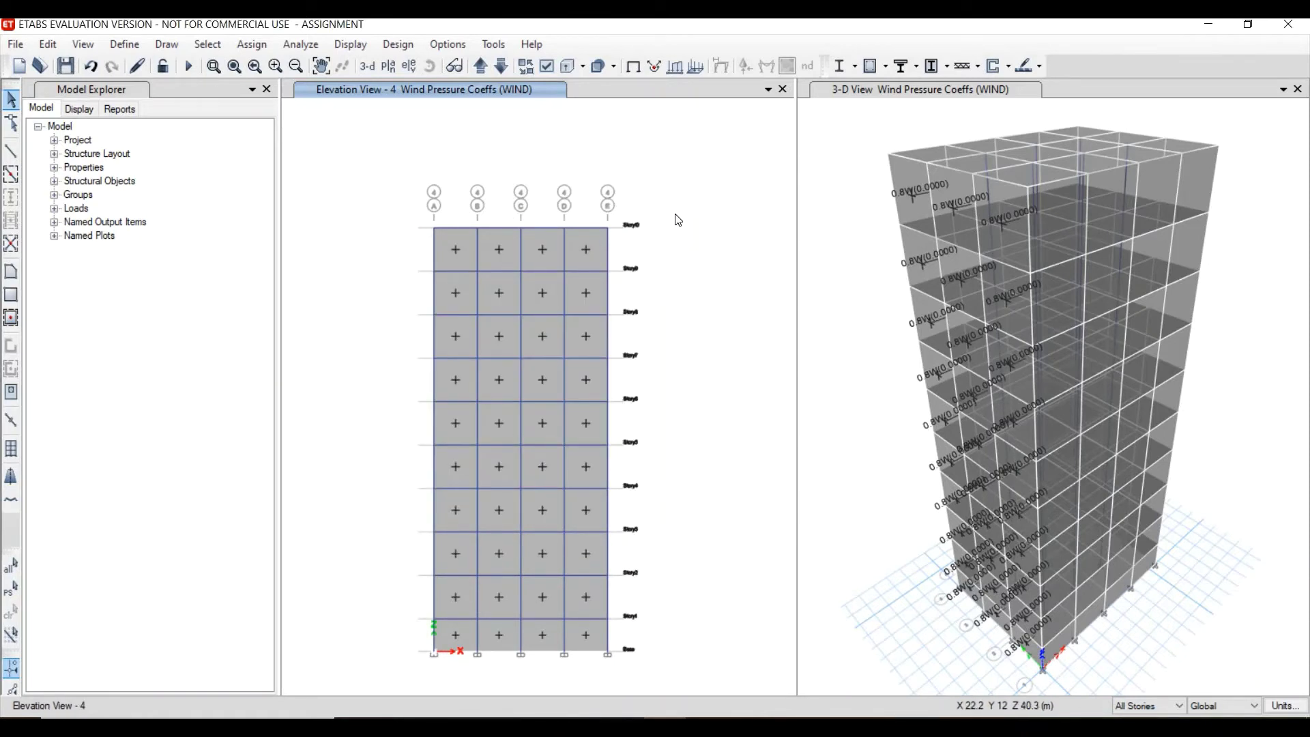
- Show the Story7 plan view and examine the values and directions of the wind pressure coefficients on all four faces
{"action": "left_click", "coordinate": [388, 66]}
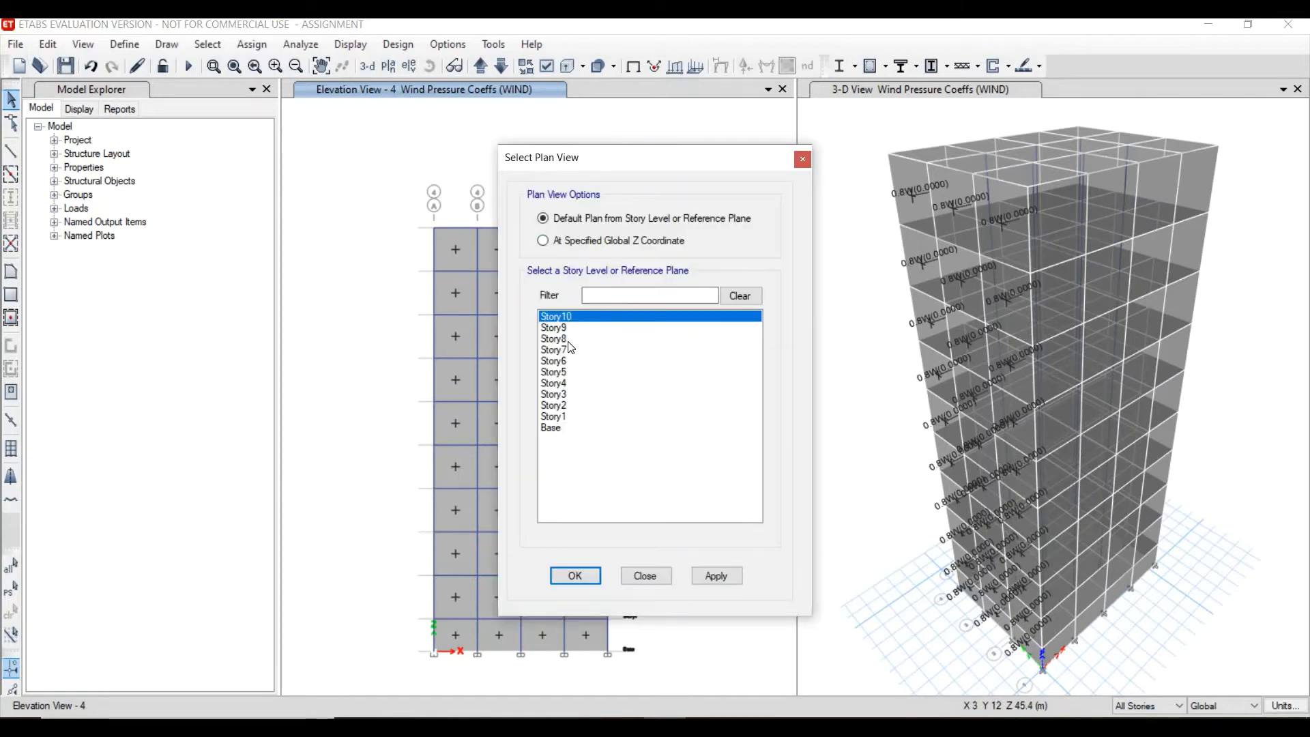
{"action": "left_click", "coordinate": [558, 350]}
{"action": "left_click", "coordinate": [583, 577]}
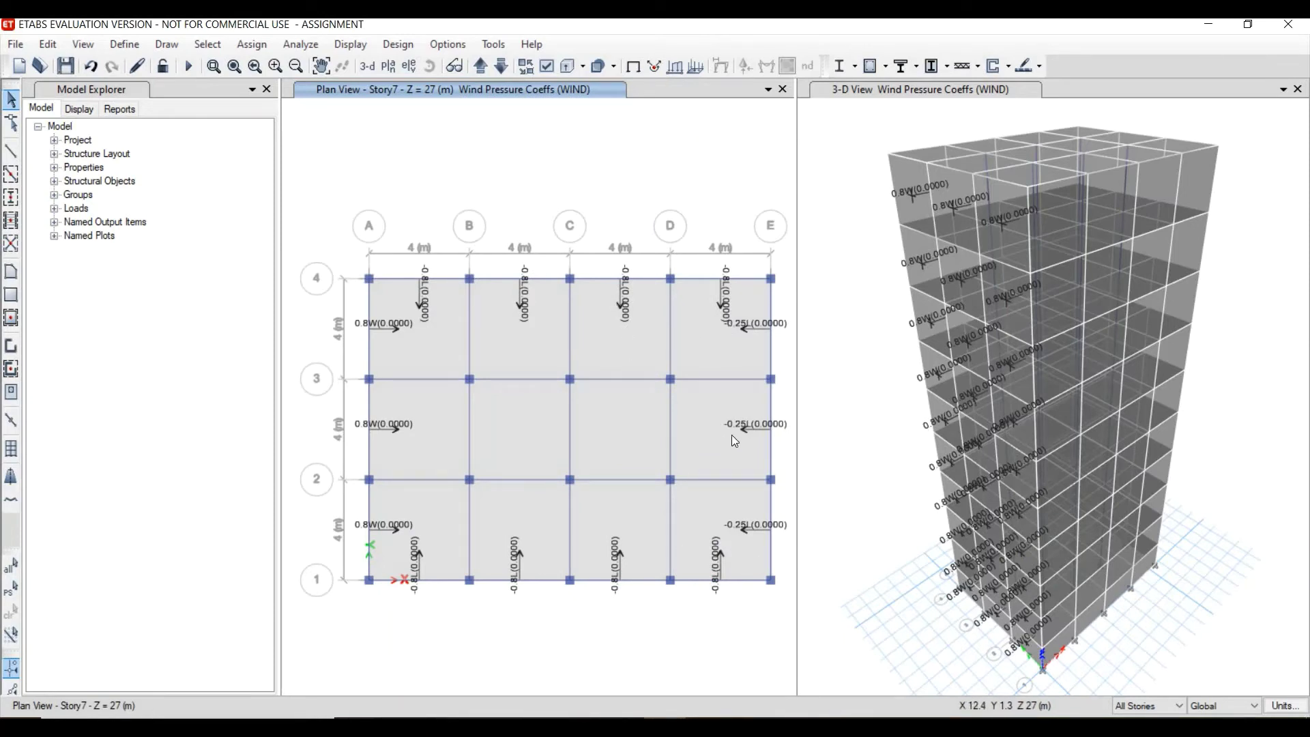
{"action": "scroll", "coordinate": [755, 415], "scroll_direction": "down", "scroll_amount": 3}
{"action": "scroll", "coordinate": [755, 416], "scroll_direction": "up", "scroll_amount": 5}
{"action": "scroll", "coordinate": [748, 445], "scroll_direction": "down", "scroll_amount": 1}
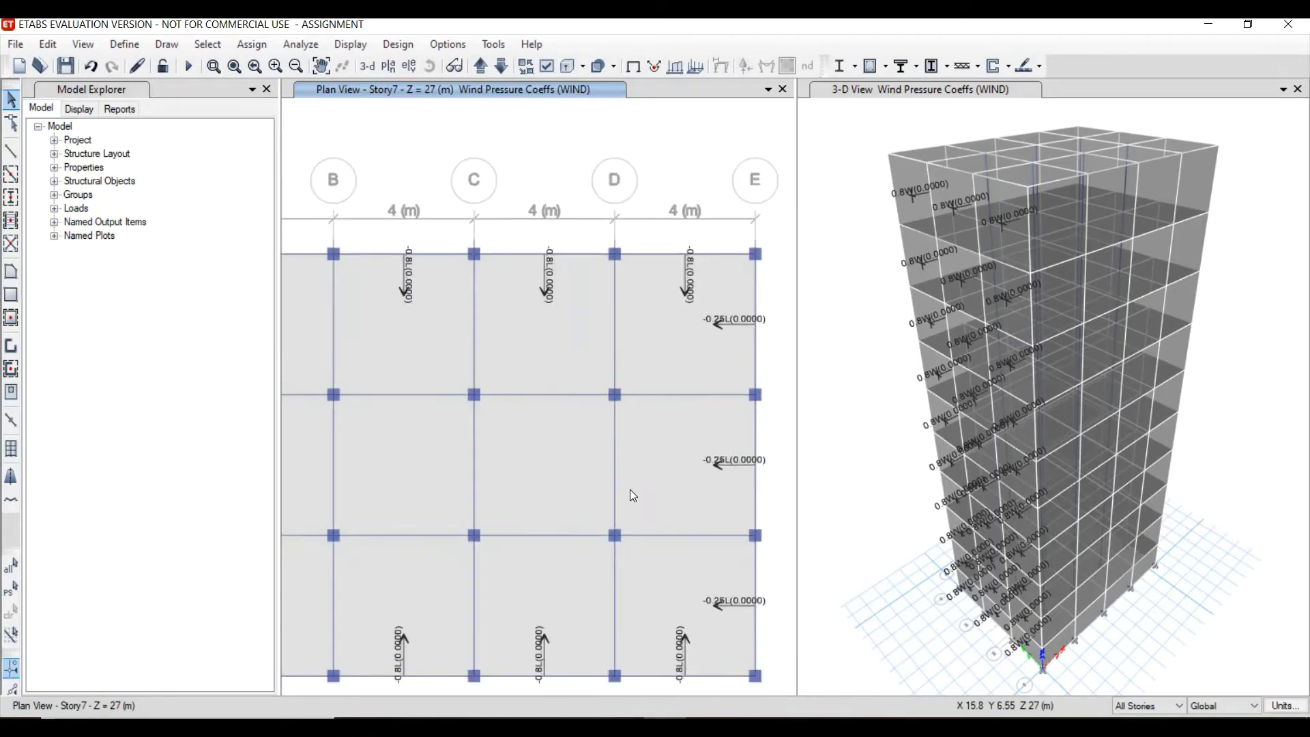
{"action": "scroll", "coordinate": [629, 489], "scroll_direction": "down", "scroll_amount": 2}
{"action": "scroll", "coordinate": [556, 446], "scroll_direction": "up", "scroll_amount": 1}
{"action": "scroll", "coordinate": [596, 377], "scroll_direction": "down", "scroll_amount": 1}
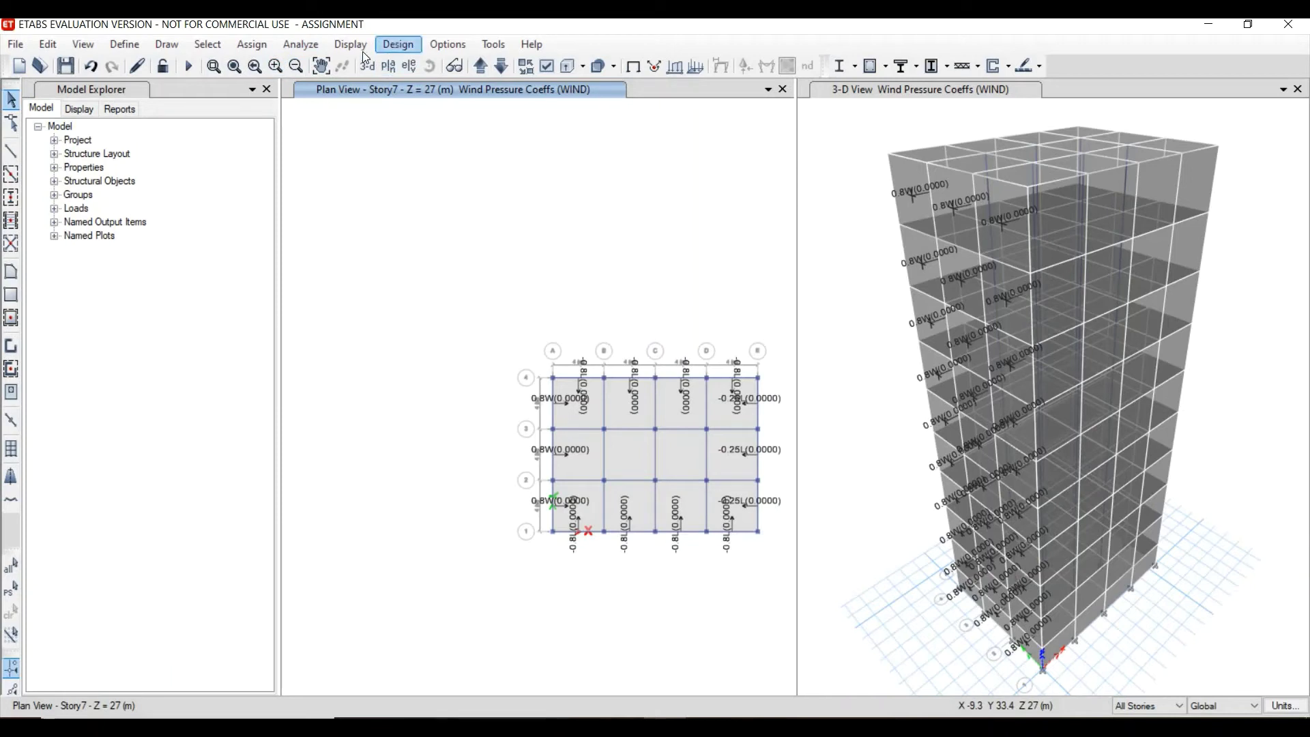
- Add the default design load combinations for Concrete Frame Design
{"action": "left_click", "coordinate": [307, 46]}
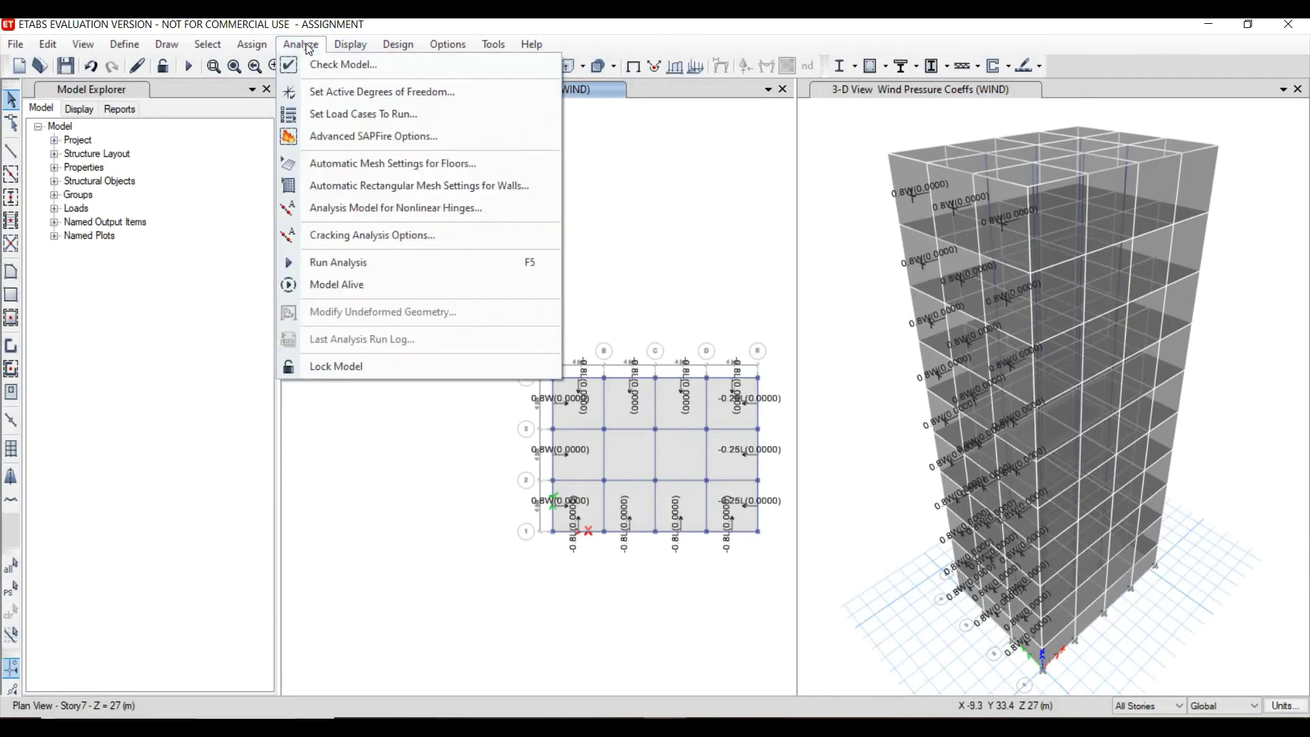
{"action": "left_click", "coordinate": [164, 60]}
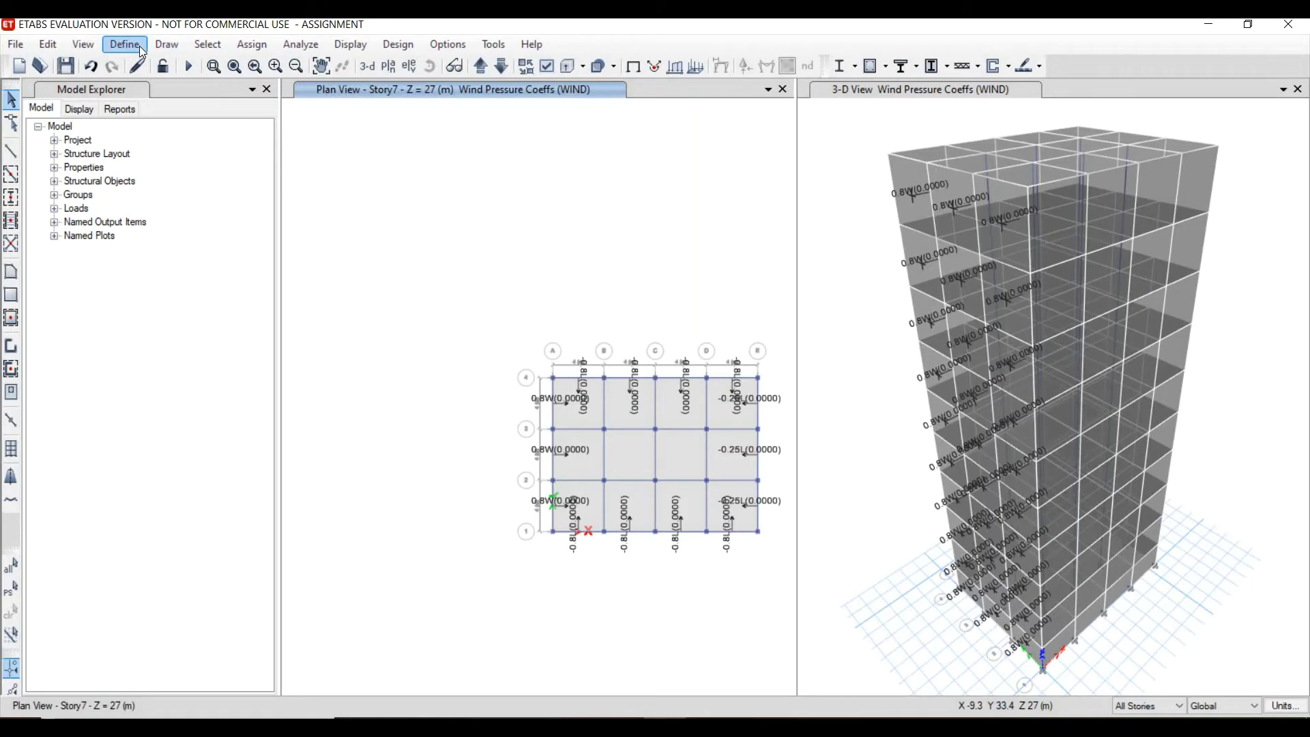
{"action": "left_click", "coordinate": [140, 49]}
{"action": "left_click", "coordinate": [236, 470]}
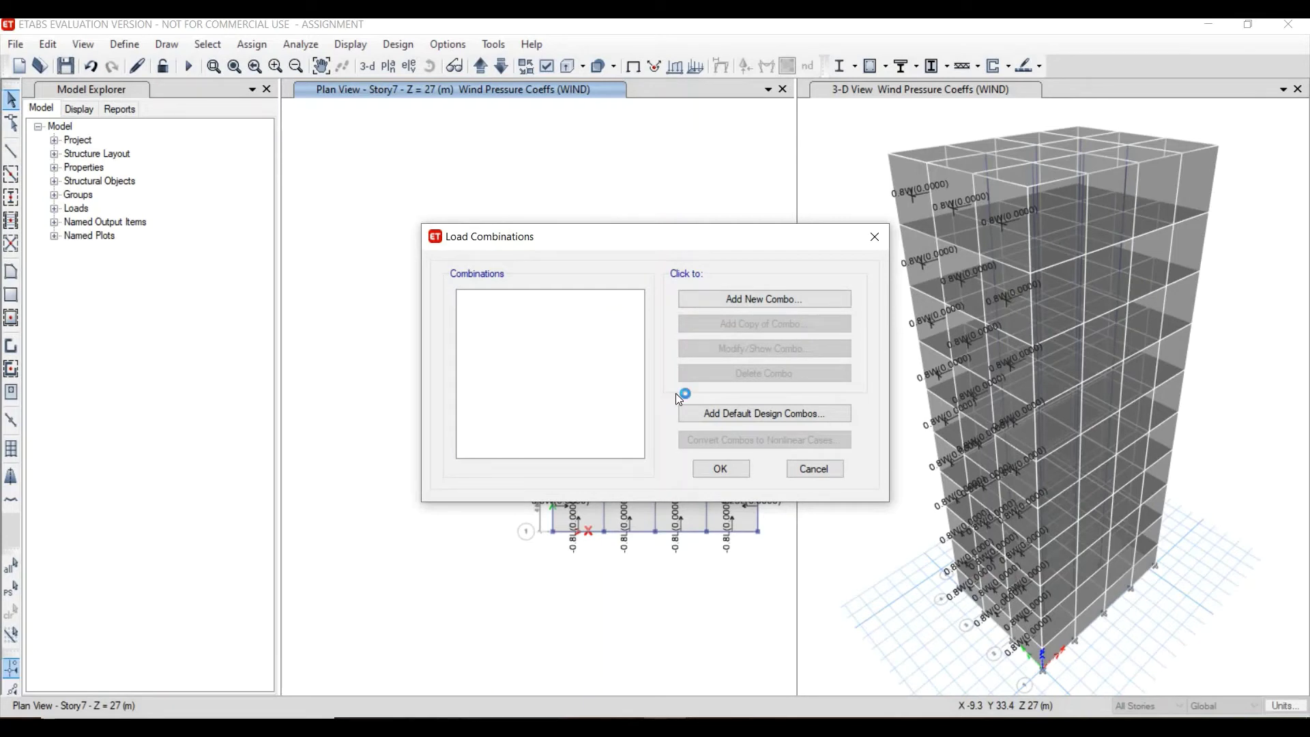
{"action": "left_click", "coordinate": [717, 416]}
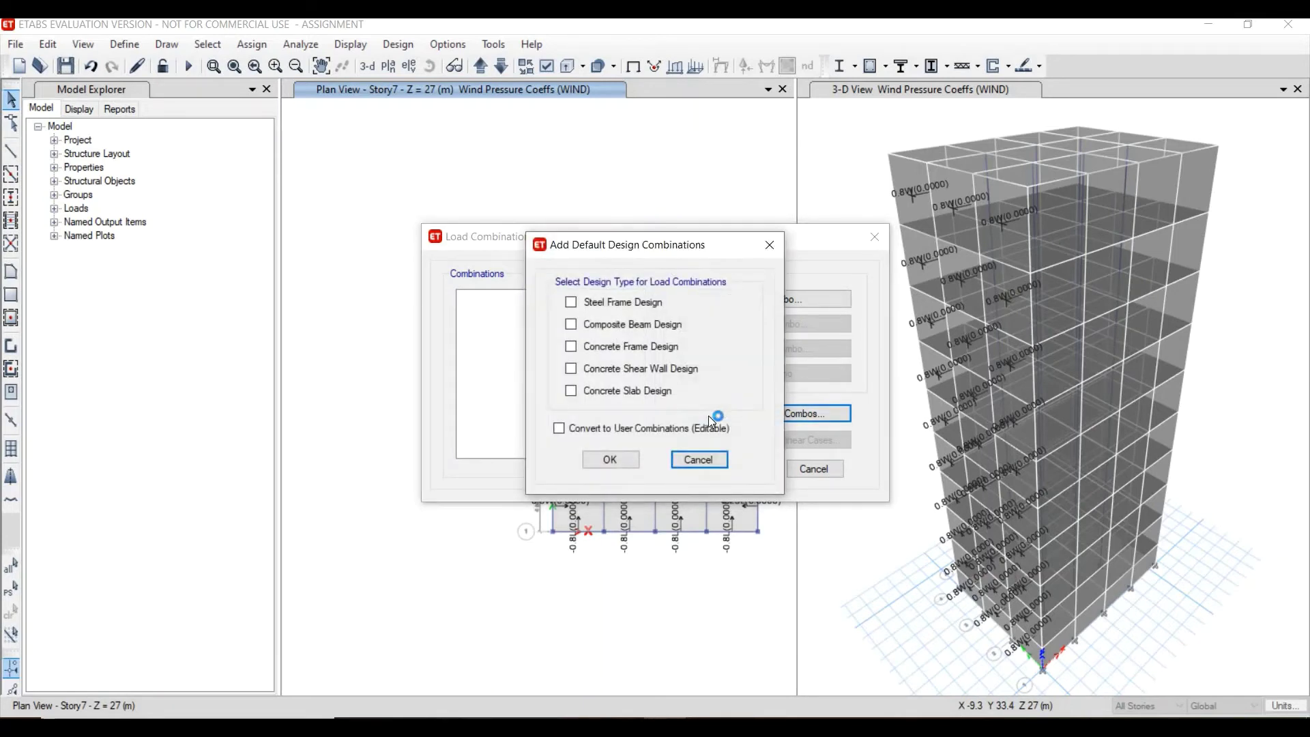
{"action": "left_click", "coordinate": [572, 347]}
{"action": "left_click", "coordinate": [597, 458]}
{"action": "mouse_move", "coordinate": [487, 347]}
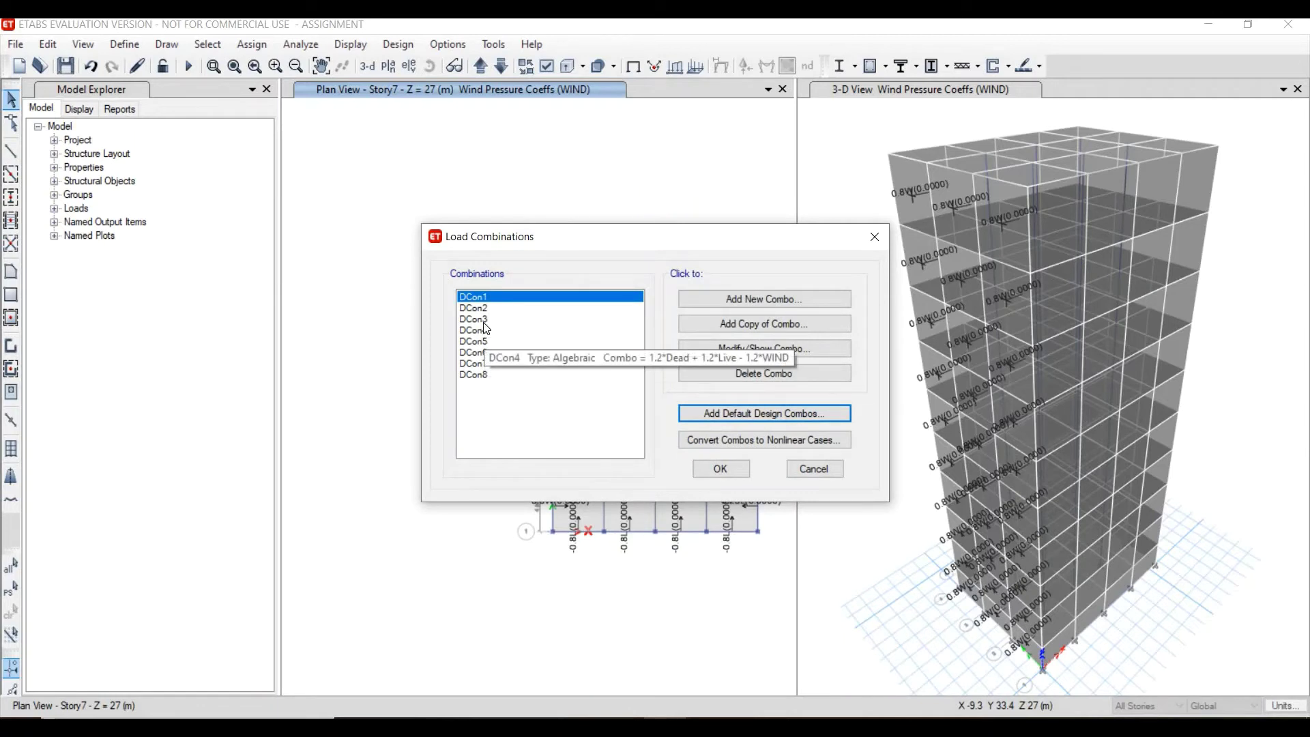
{"action": "left_click", "coordinate": [731, 464]}
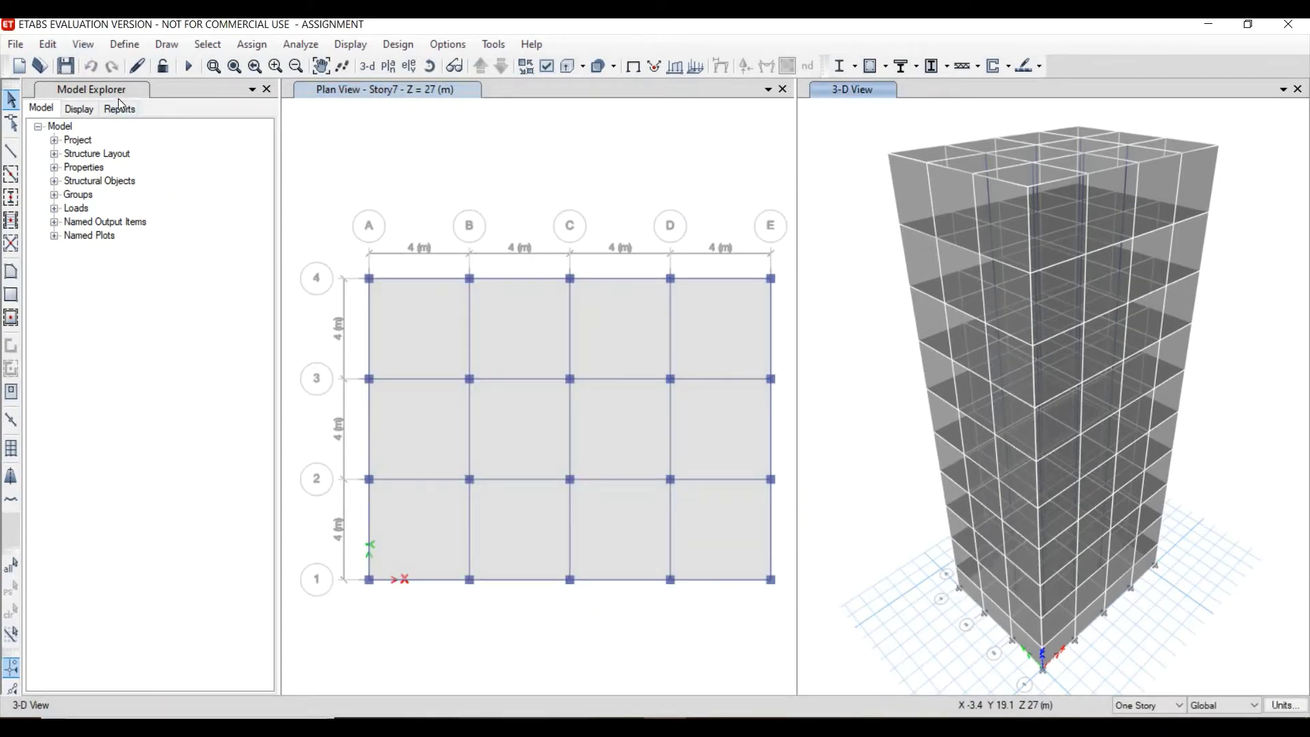
- Set the Modal load case to Do Not Run and run the analysis for the Dead, Live and WIND cases
{"action": "left_click", "coordinate": [301, 45]}
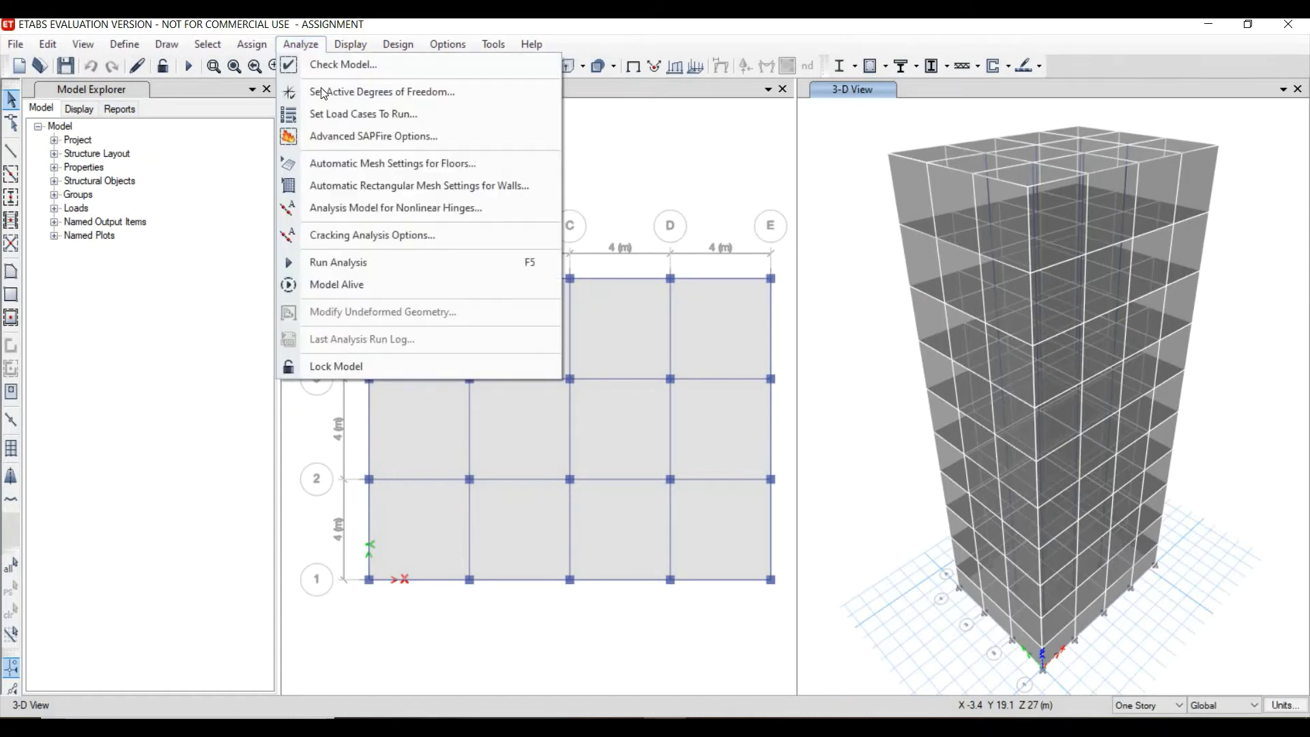
{"action": "left_click", "coordinate": [344, 116]}
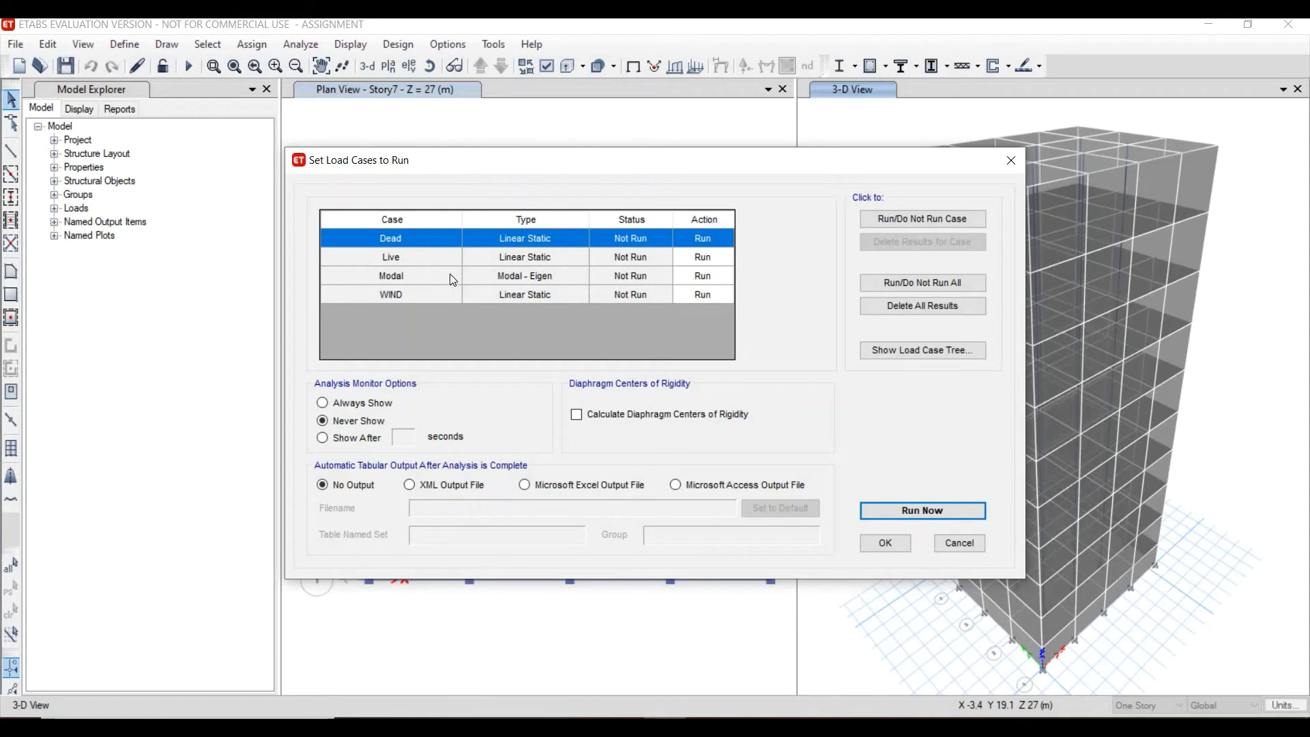
{"action": "left_click", "coordinate": [449, 275]}
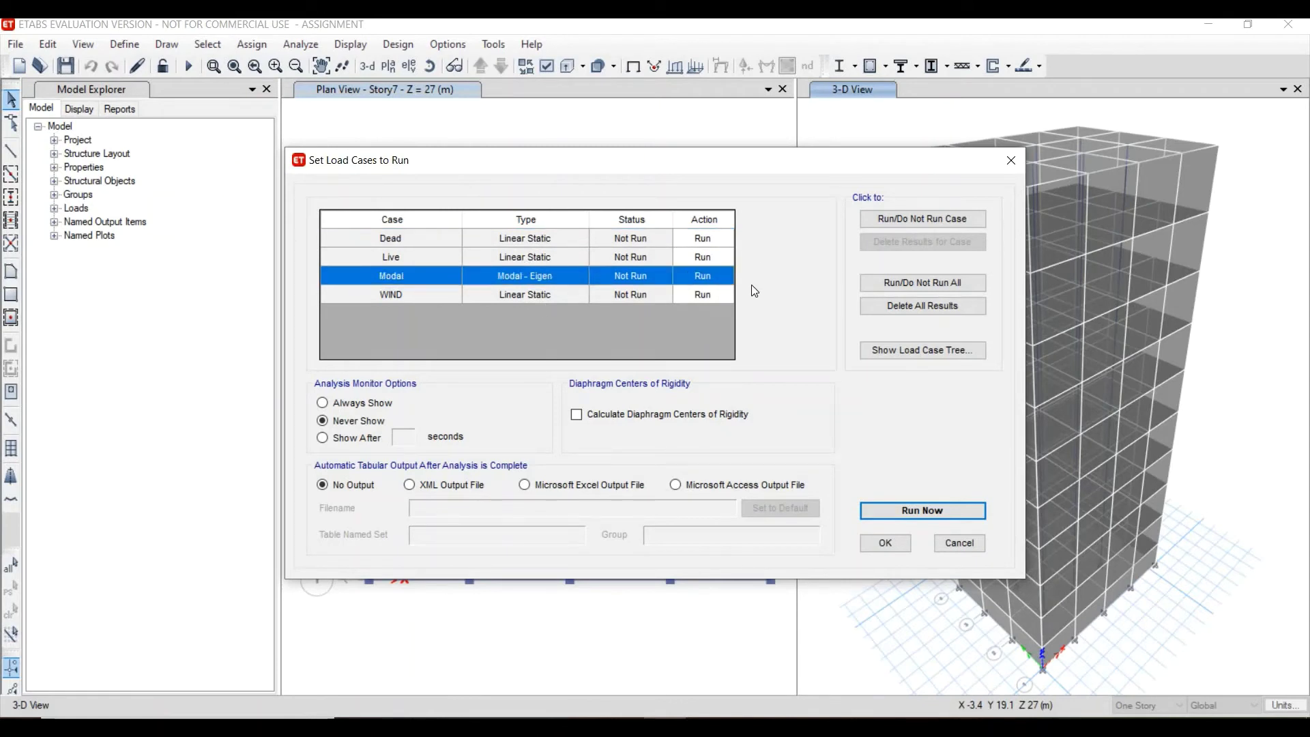
{"action": "left_click", "coordinate": [909, 218]}
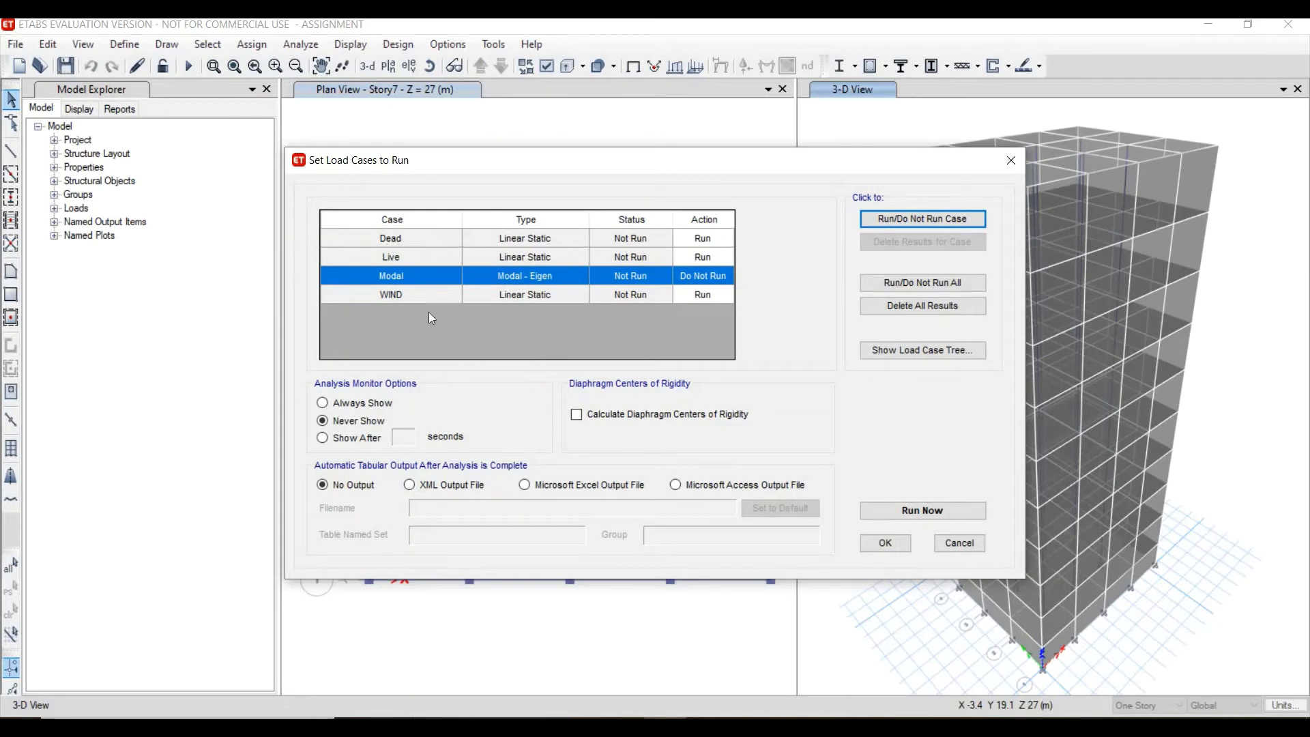
{"action": "left_click", "coordinate": [906, 513]}
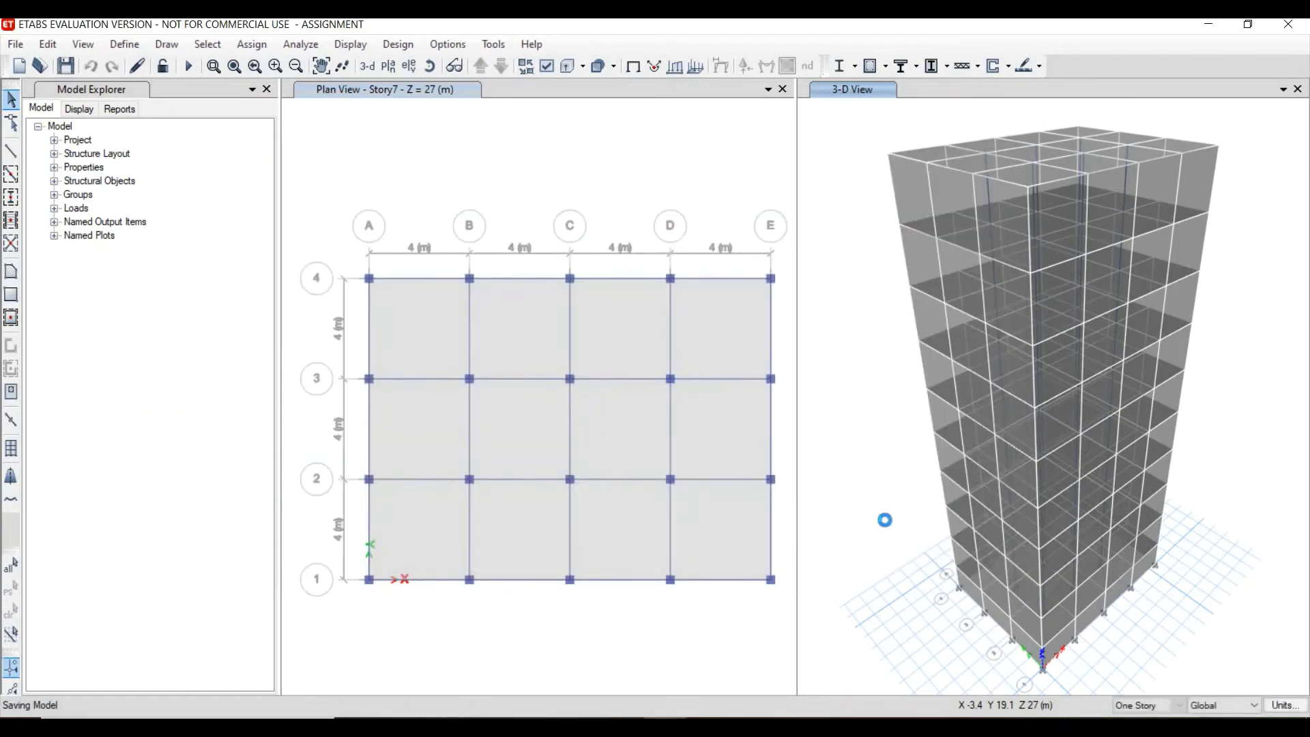
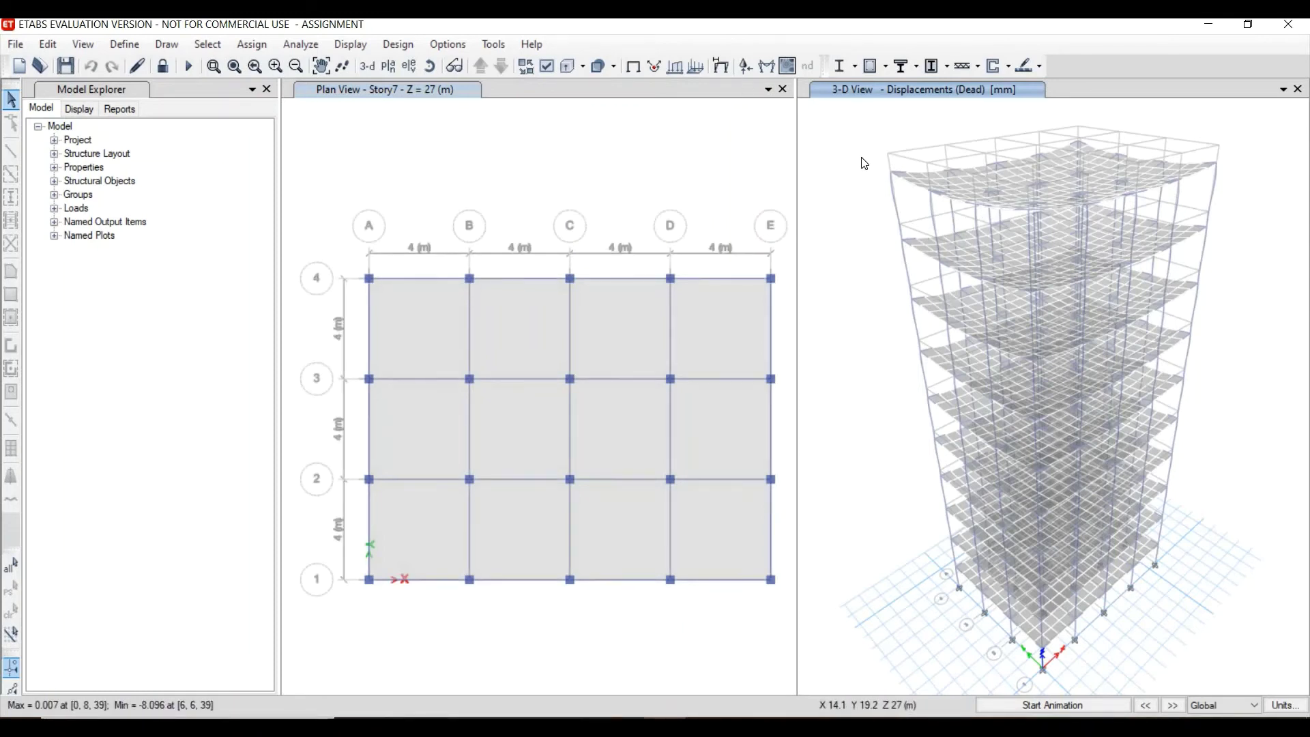
- Display the filled Moment 3-3 diagram of all frames for the Dead case in the 3-D view and examine the beam moments
{"action": "left_click", "coordinate": [351, 45]}
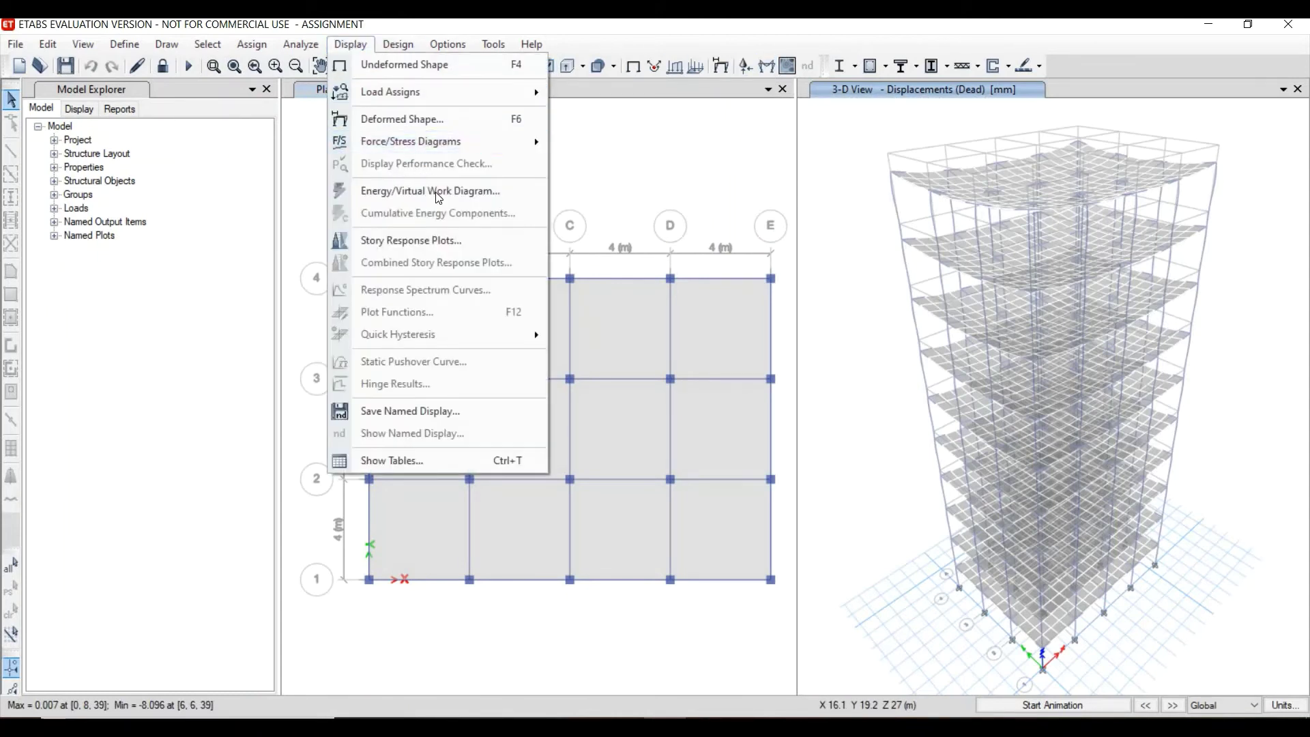
{"action": "mouse_move", "coordinate": [519, 141]}
{"action": "left_click", "coordinate": [612, 194]}
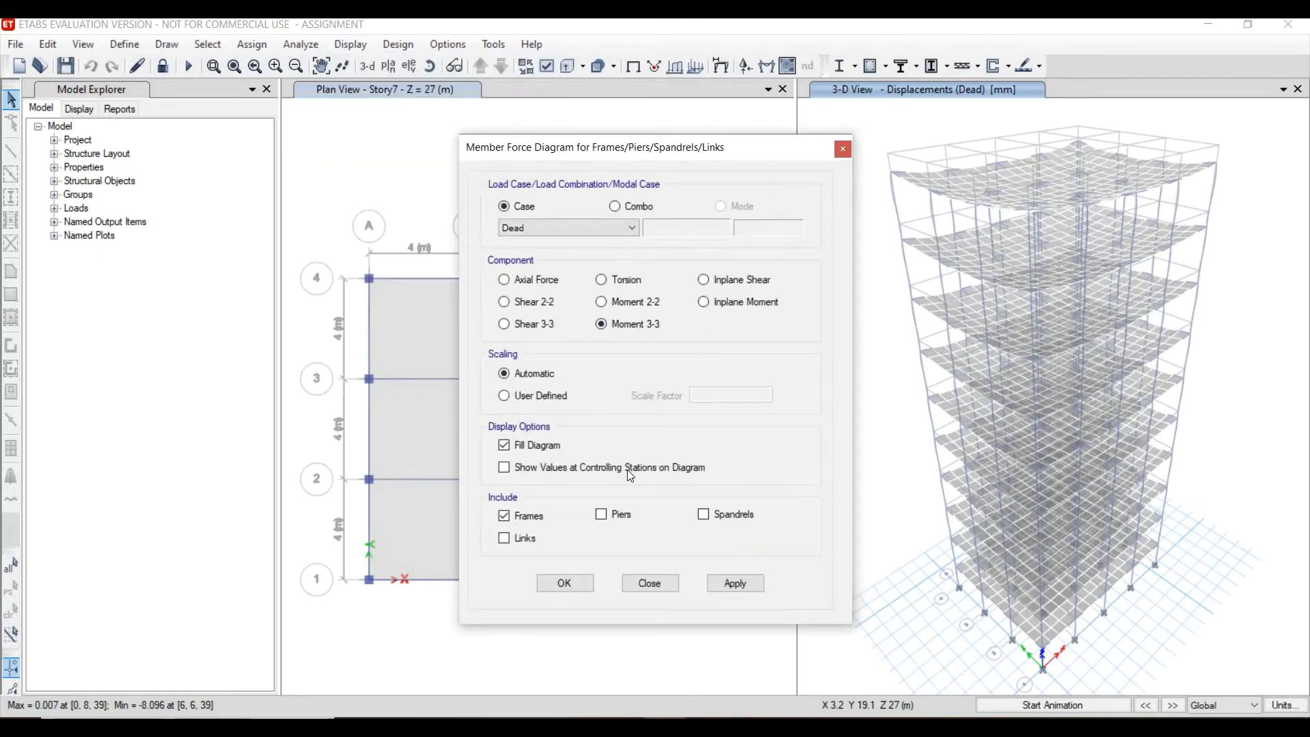
{"action": "left_click", "coordinate": [735, 583]}
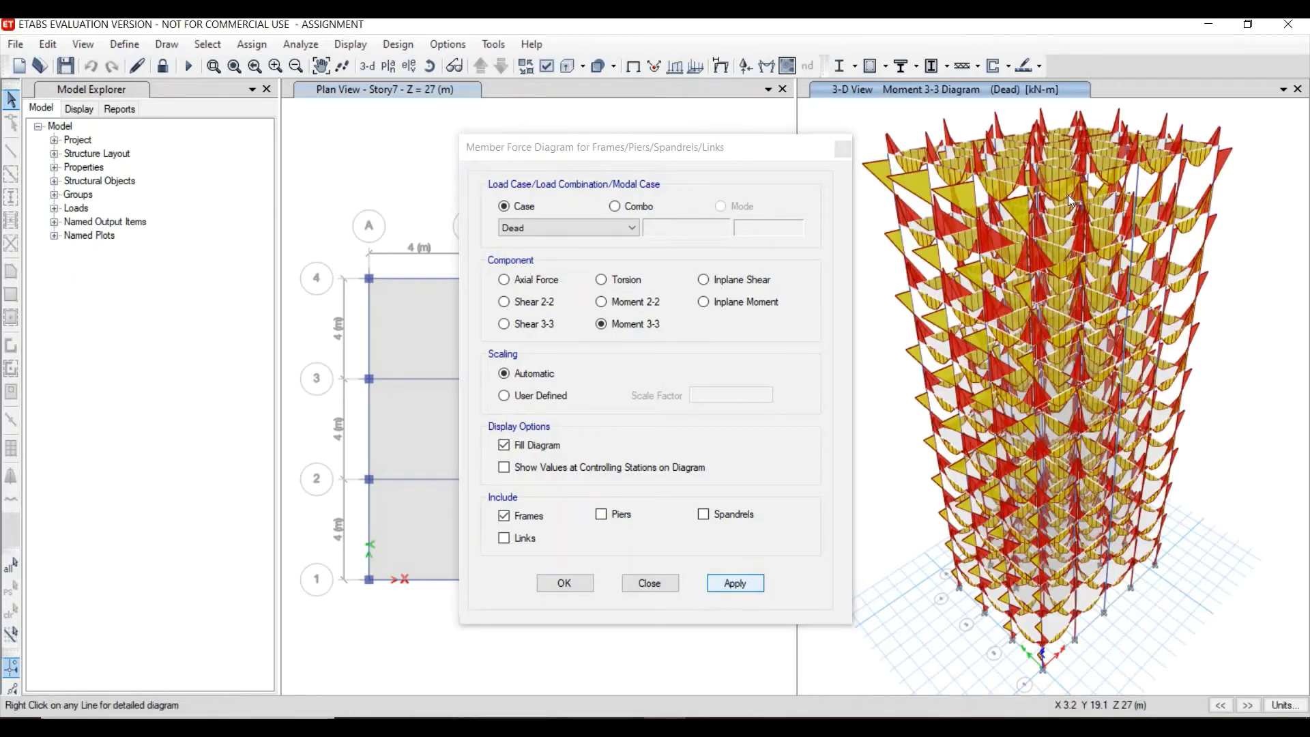
{"action": "mouse_move", "coordinate": [1062, 251]}
{"action": "scroll", "coordinate": [1062, 249], "scroll_direction": "up", "scroll_amount": 3}
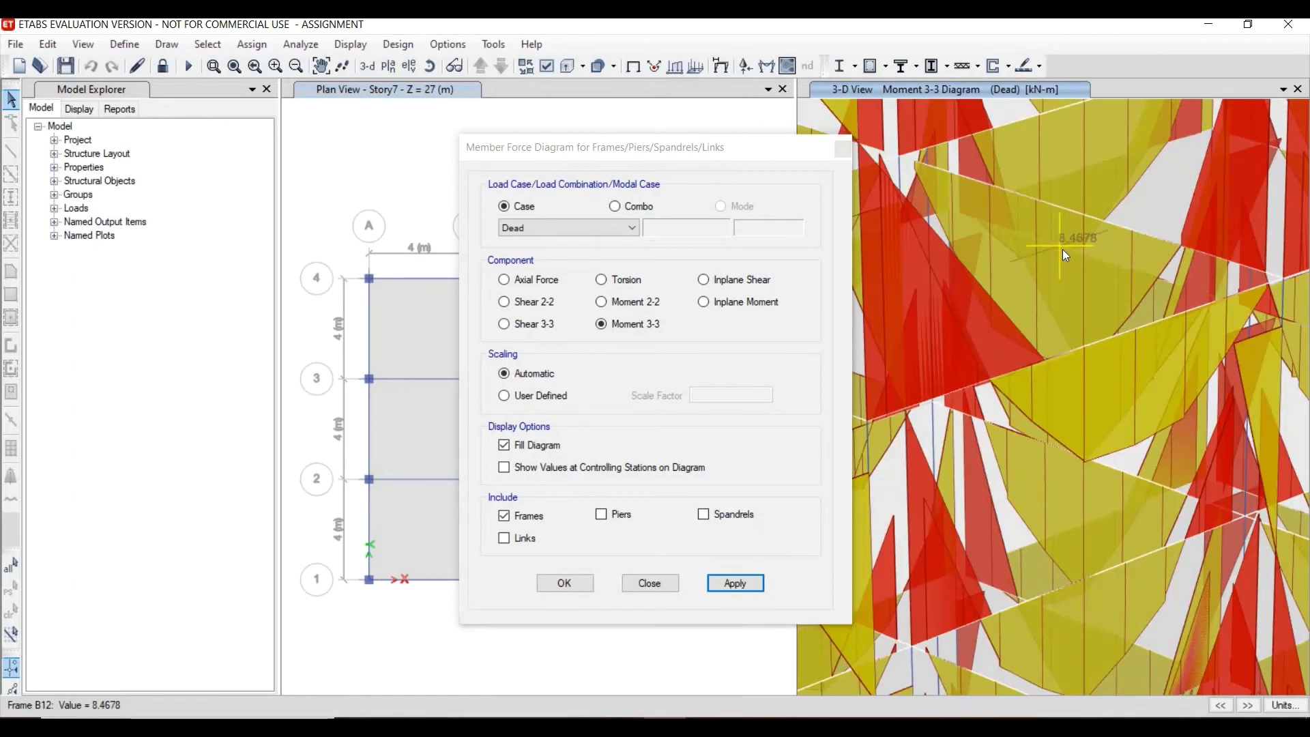
{"action": "scroll", "coordinate": [1057, 241], "scroll_direction": "down", "scroll_amount": 1}
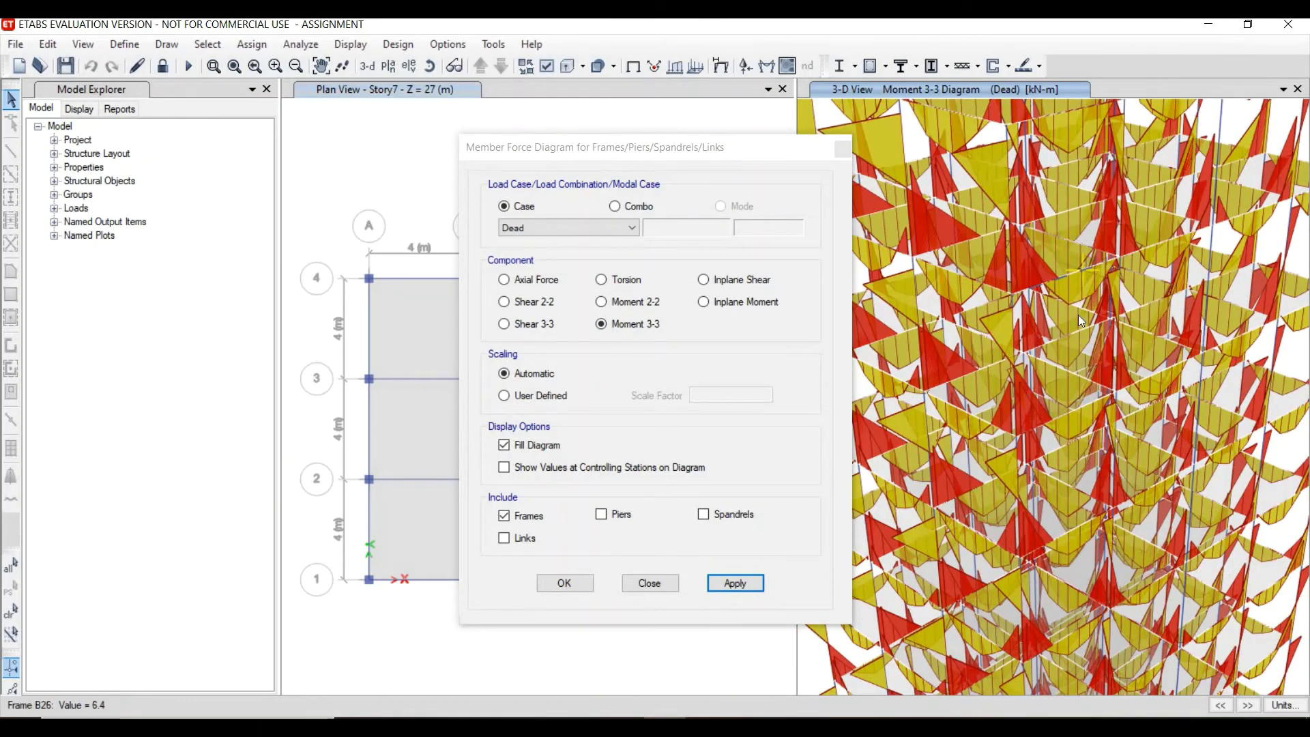
{"action": "mouse_move", "coordinate": [1039, 377]}
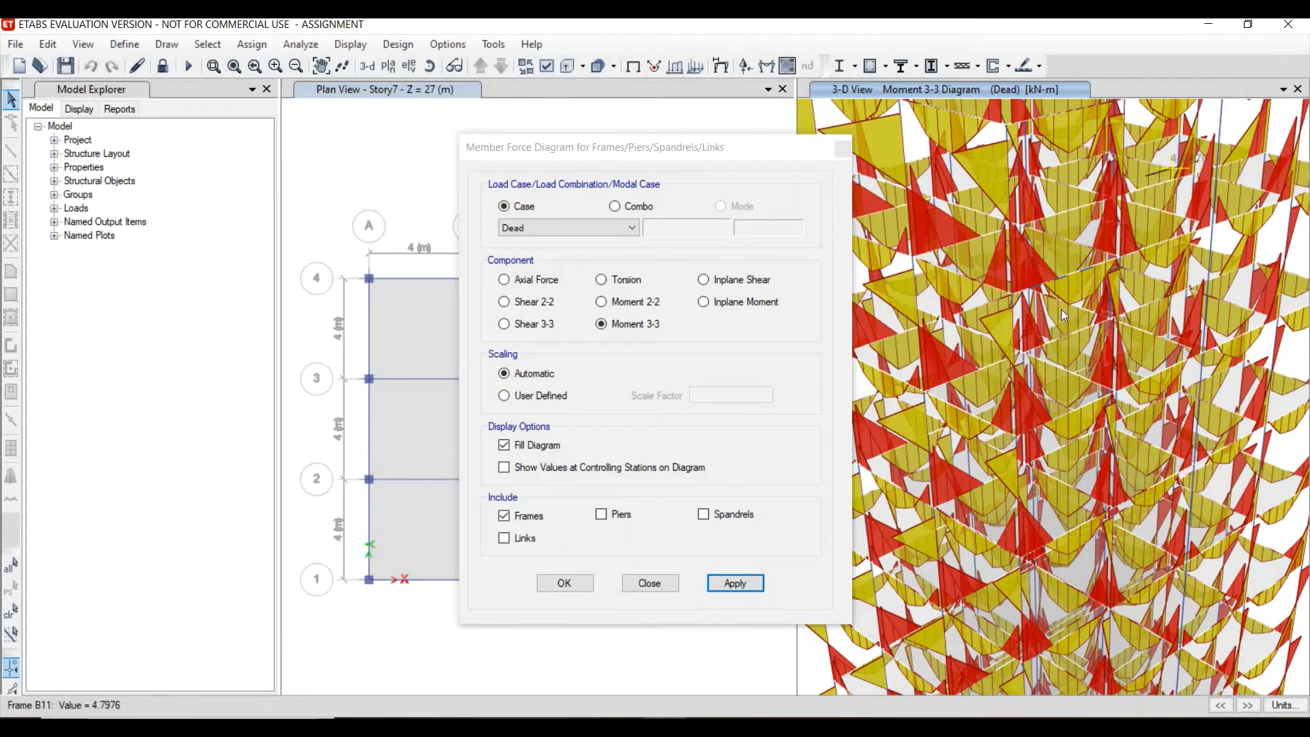
{"action": "left_click", "coordinate": [650, 583]}
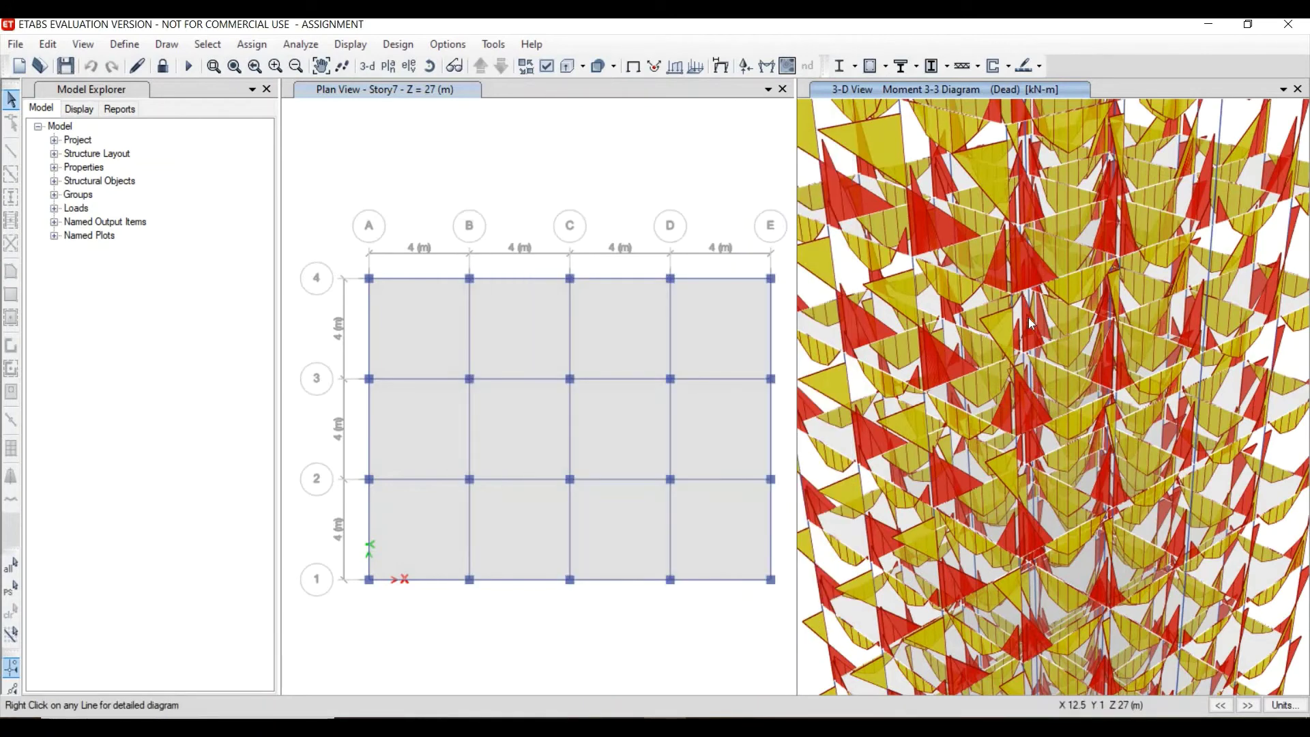
- Examine the detailed load, shear, moment and deflection diagrams of beam B12 at Story7 for the Dead case
{"action": "right_click", "coordinate": [1050, 338]}
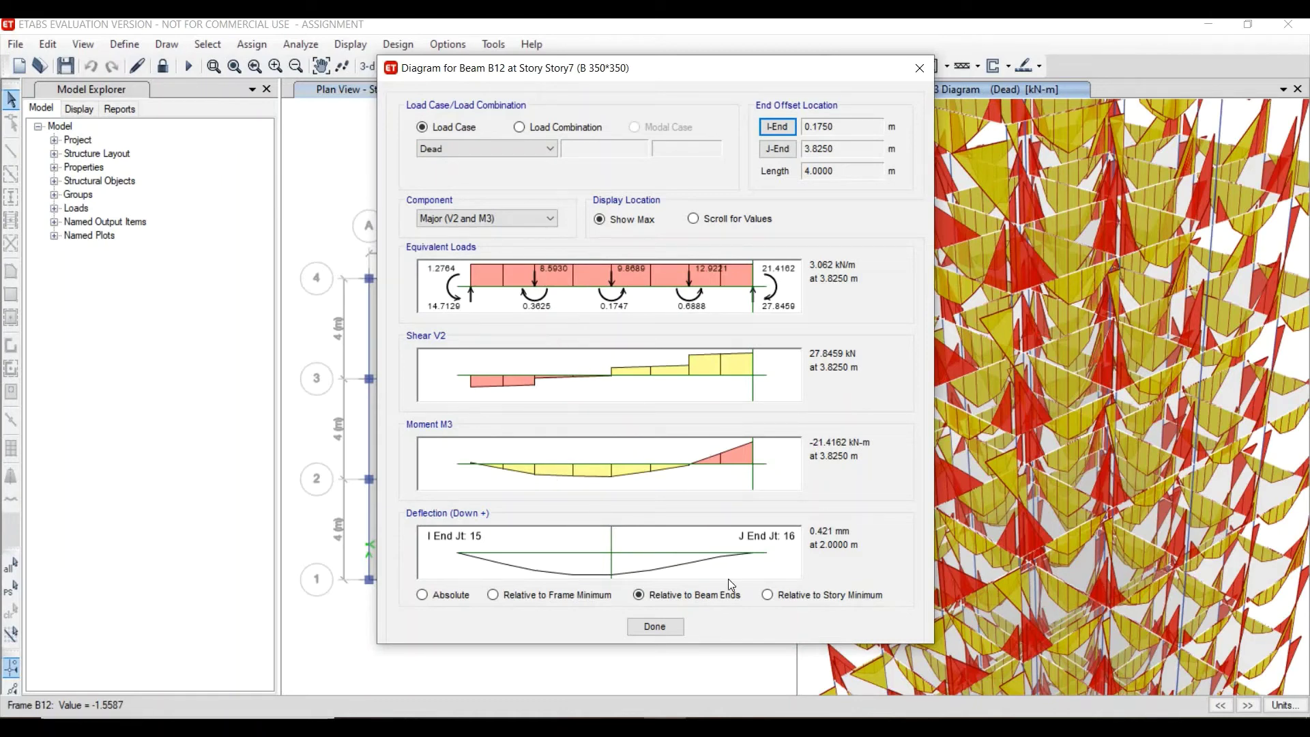
{"action": "left_click", "coordinate": [654, 627]}
{"action": "scroll", "coordinate": [932, 325], "scroll_direction": "up", "scroll_amount": 2}
{"action": "scroll", "coordinate": [933, 325], "scroll_direction": "down", "scroll_amount": 3}
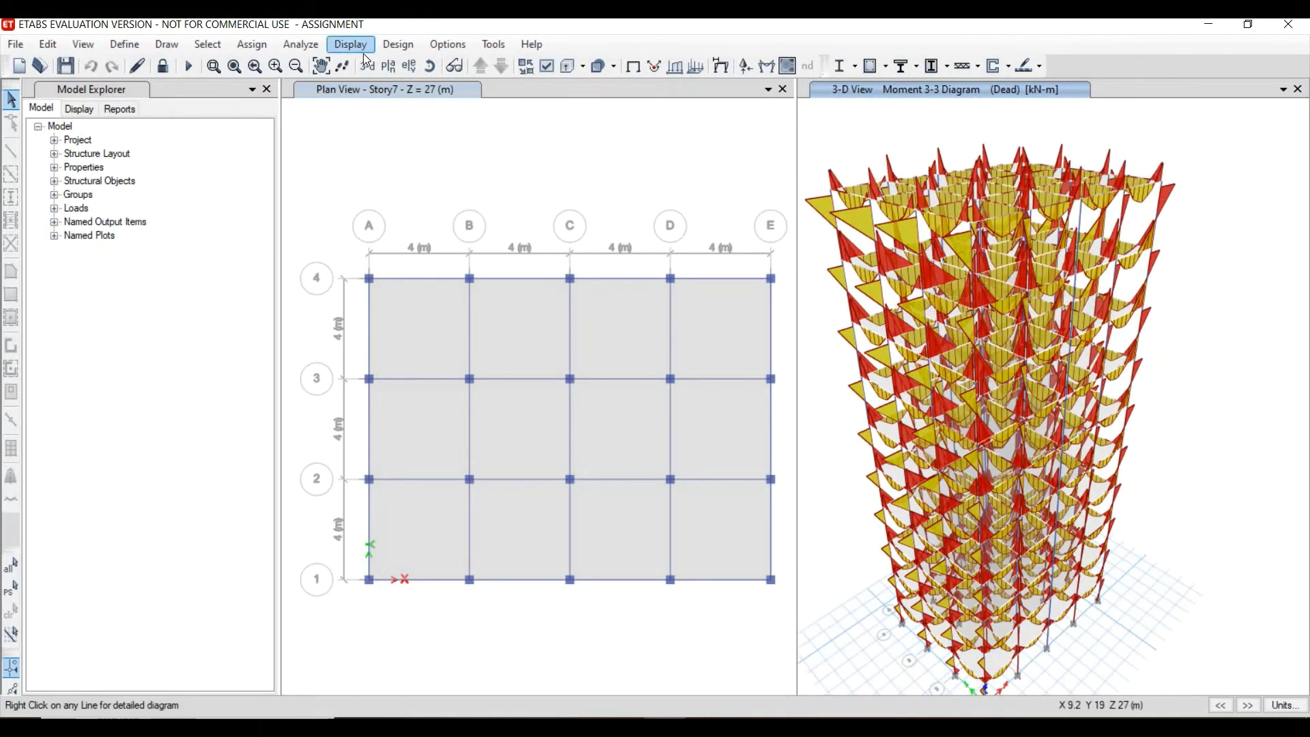
- Confirm the concrete frame design preferences with IS 456:2000 as the design code
{"action": "left_click", "coordinate": [398, 47]}
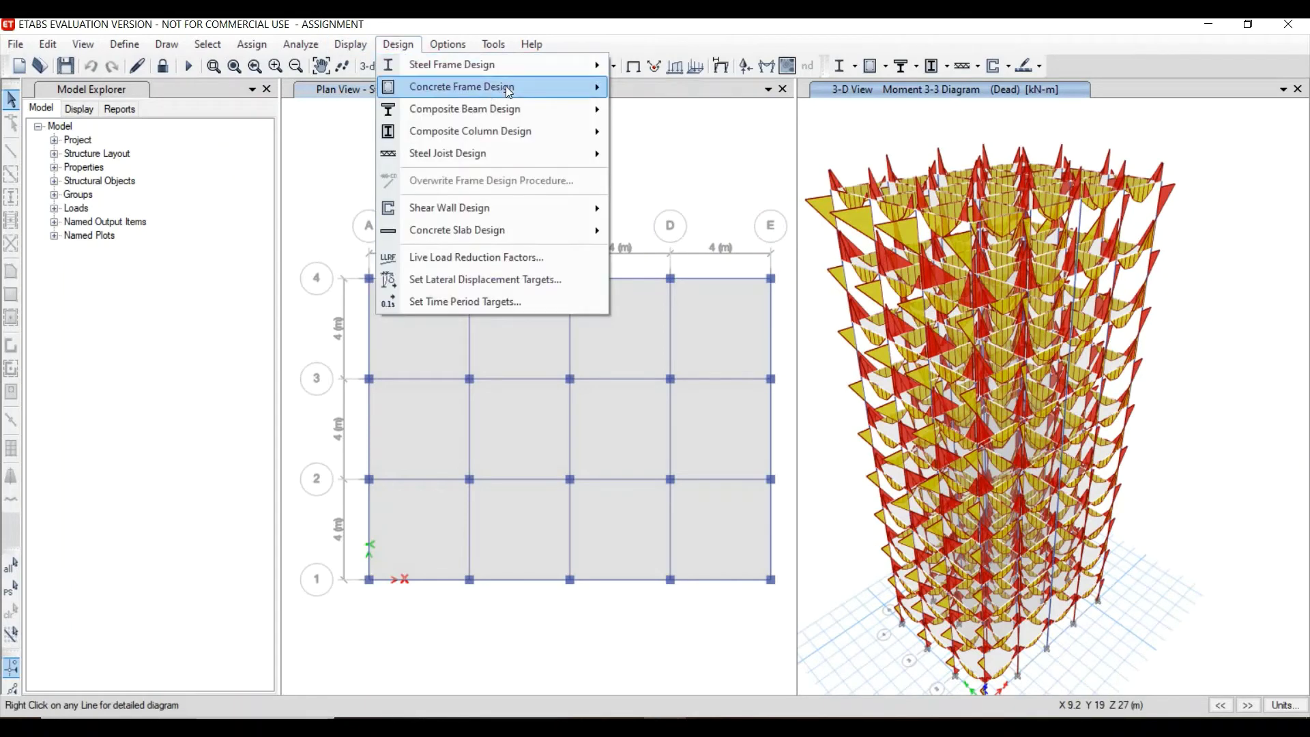
{"action": "mouse_move", "coordinate": [586, 88]}
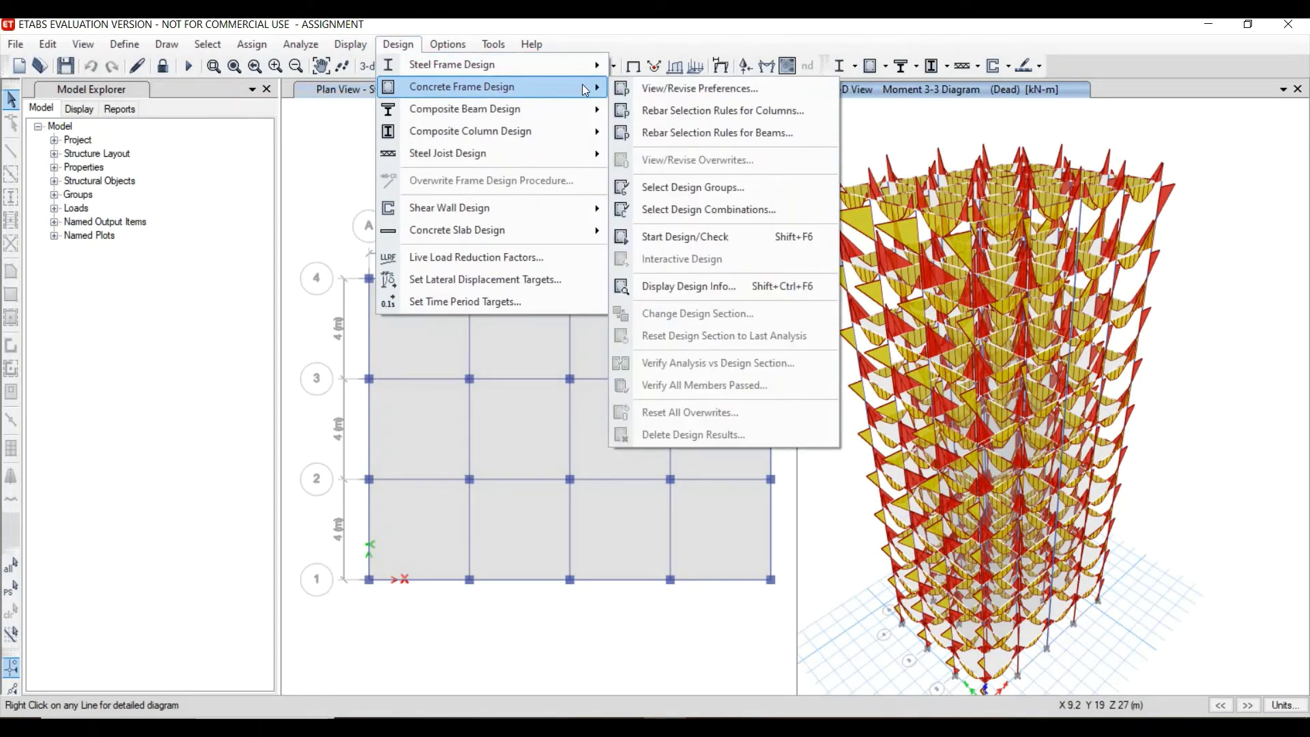
{"action": "left_click", "coordinate": [666, 86]}
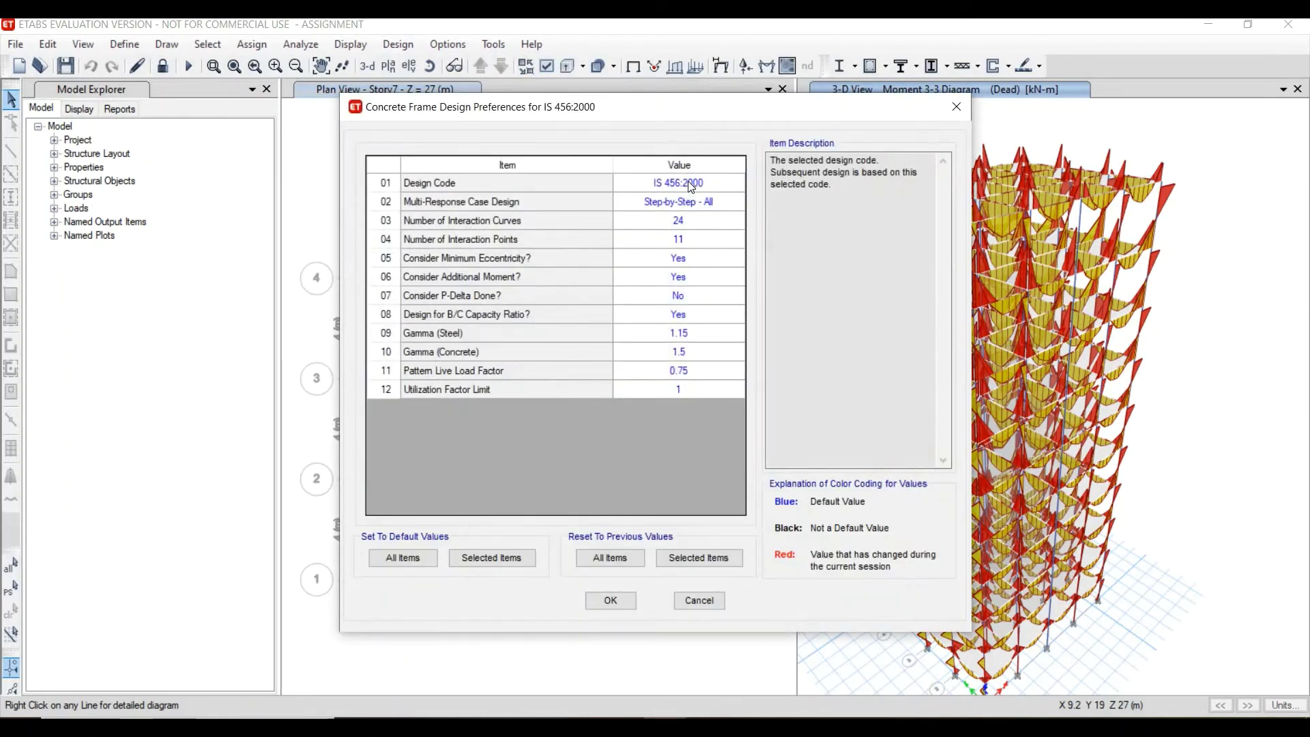
{"action": "left_click", "coordinate": [688, 182]}
{"action": "left_click", "coordinate": [688, 181]}
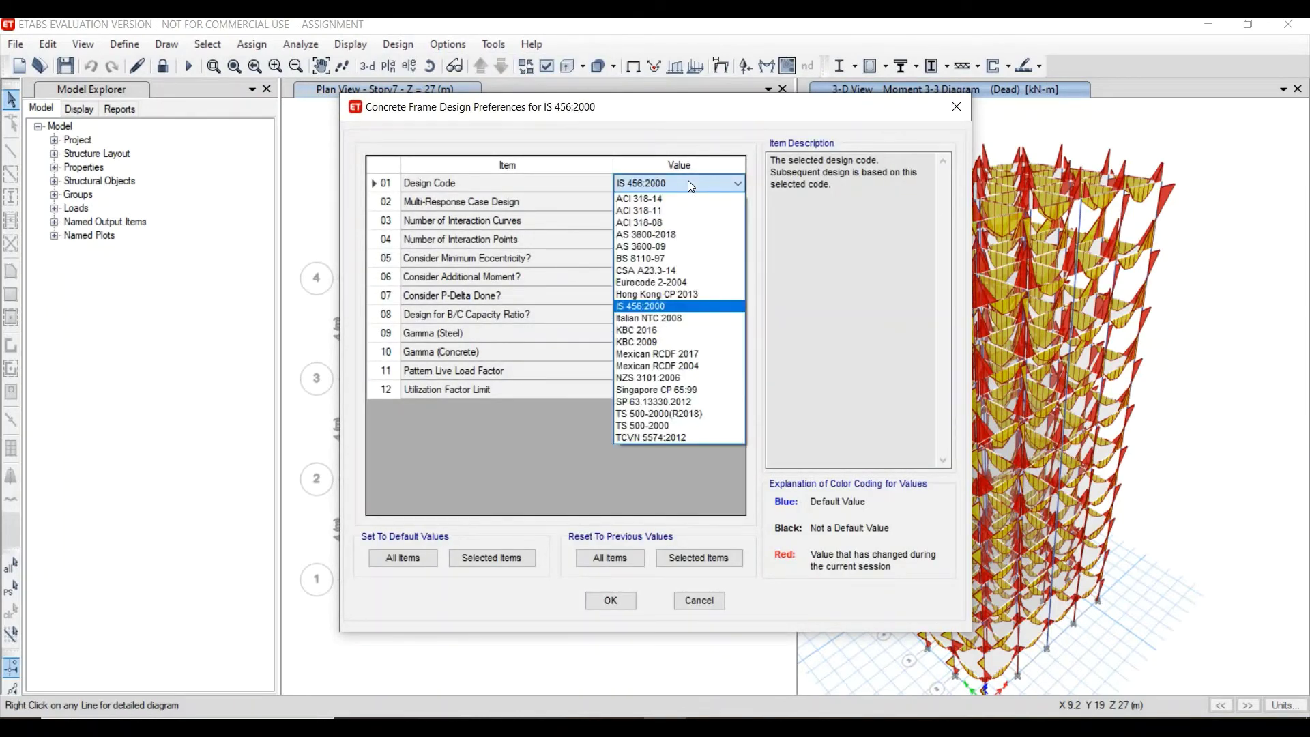
{"action": "left_click", "coordinate": [688, 180]}
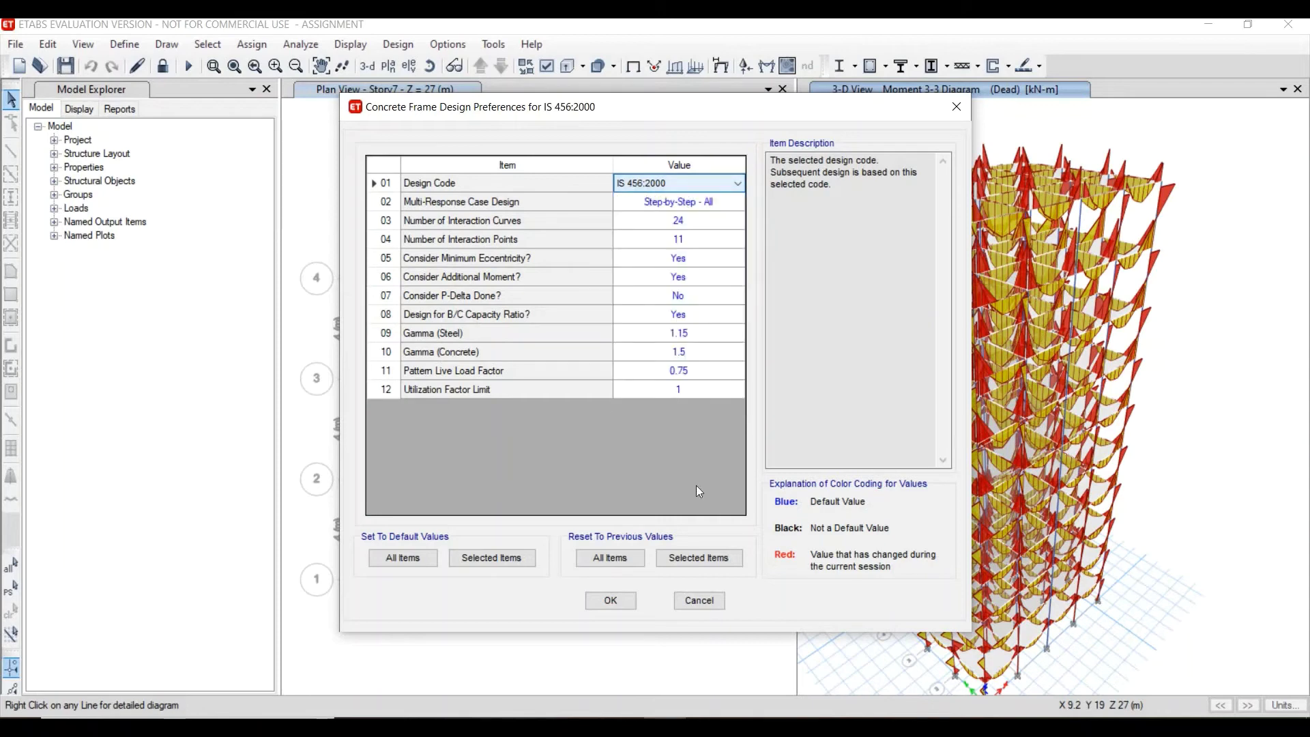
{"action": "left_click", "coordinate": [629, 599]}
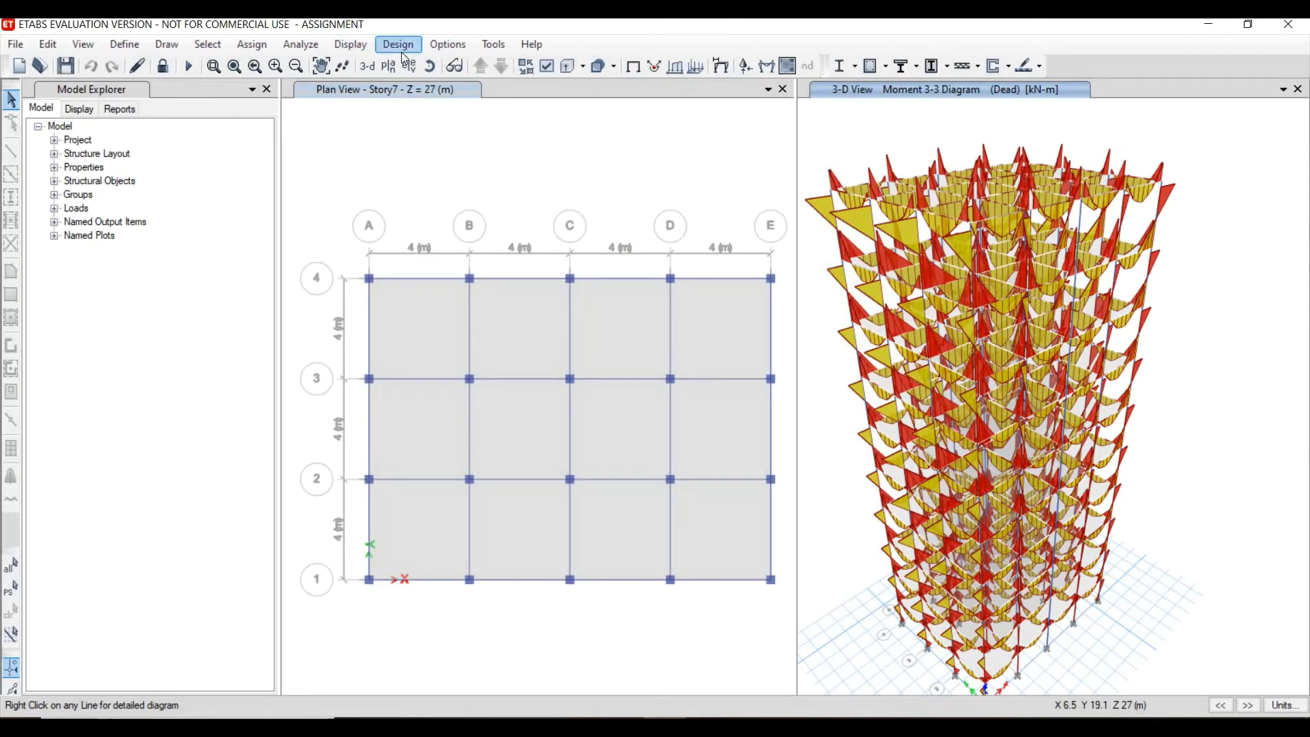
- Run the concrete frame design check on the whole building
{"action": "left_click", "coordinate": [398, 43]}
{"action": "mouse_move", "coordinate": [599, 88]}
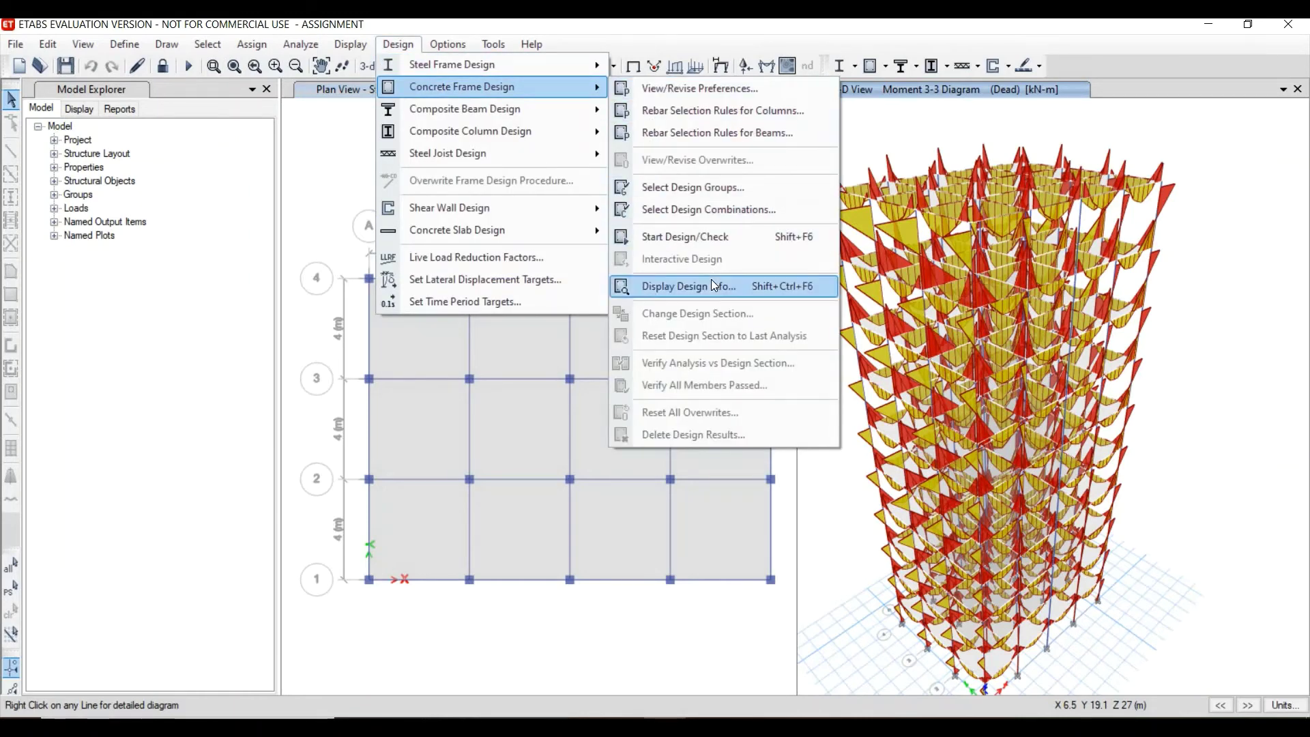
{"action": "left_click", "coordinate": [723, 236]}
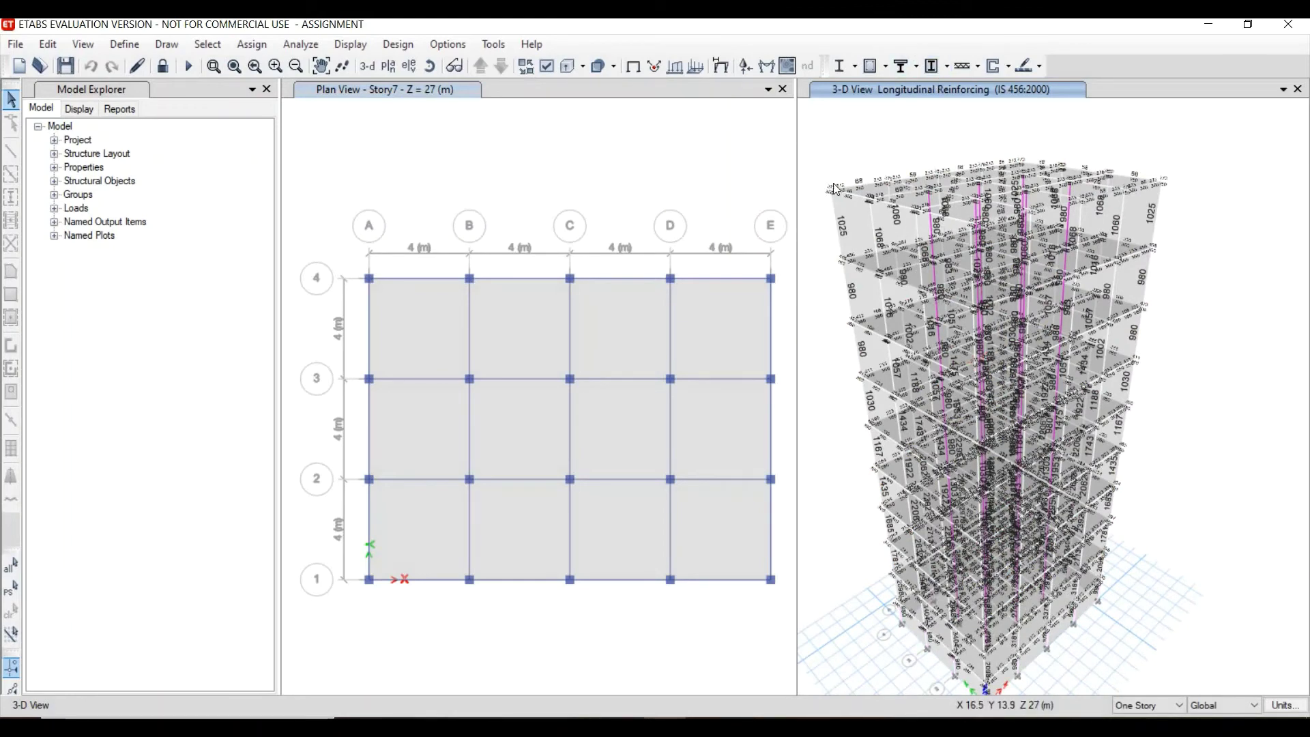
- Examine the longitudinal reinforcement areas of the top-story beams and columns in the 3-D view
{"action": "scroll", "coordinate": [869, 223], "scroll_direction": "up", "scroll_amount": 5}
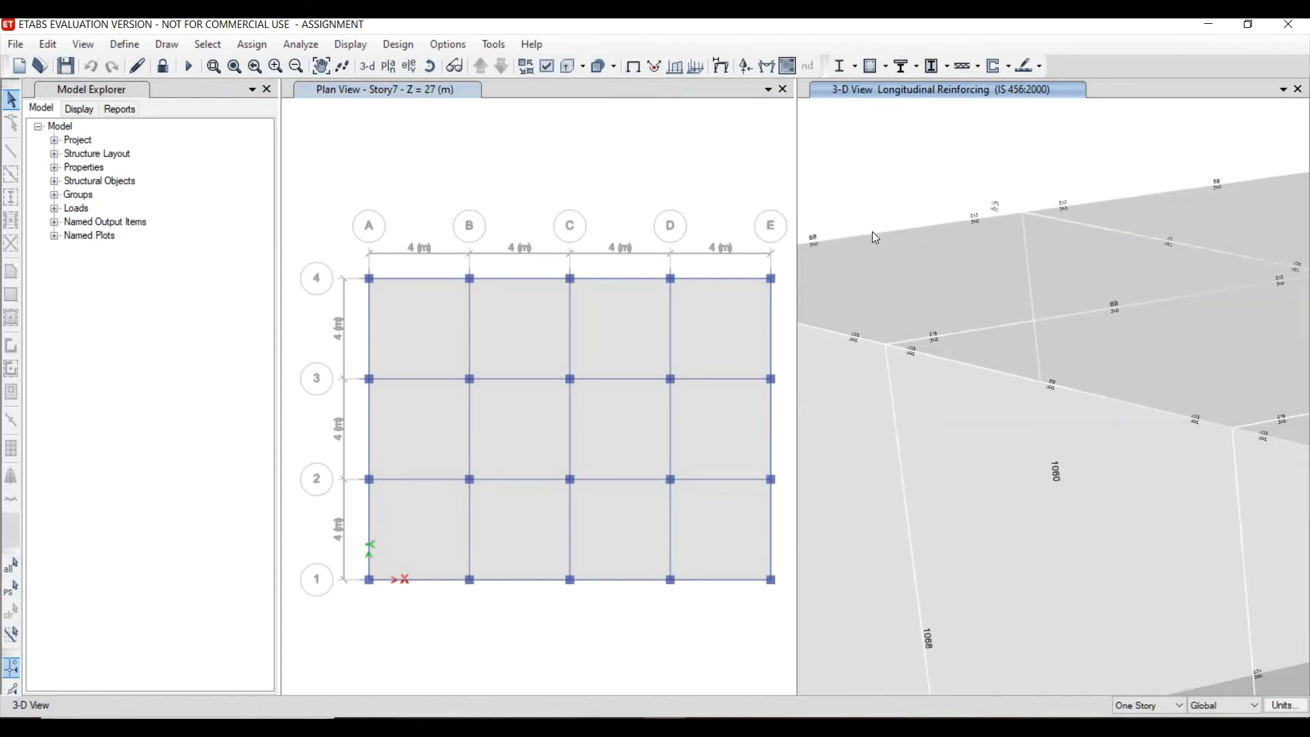
{"action": "scroll", "coordinate": [834, 216], "scroll_direction": "up", "scroll_amount": 5}
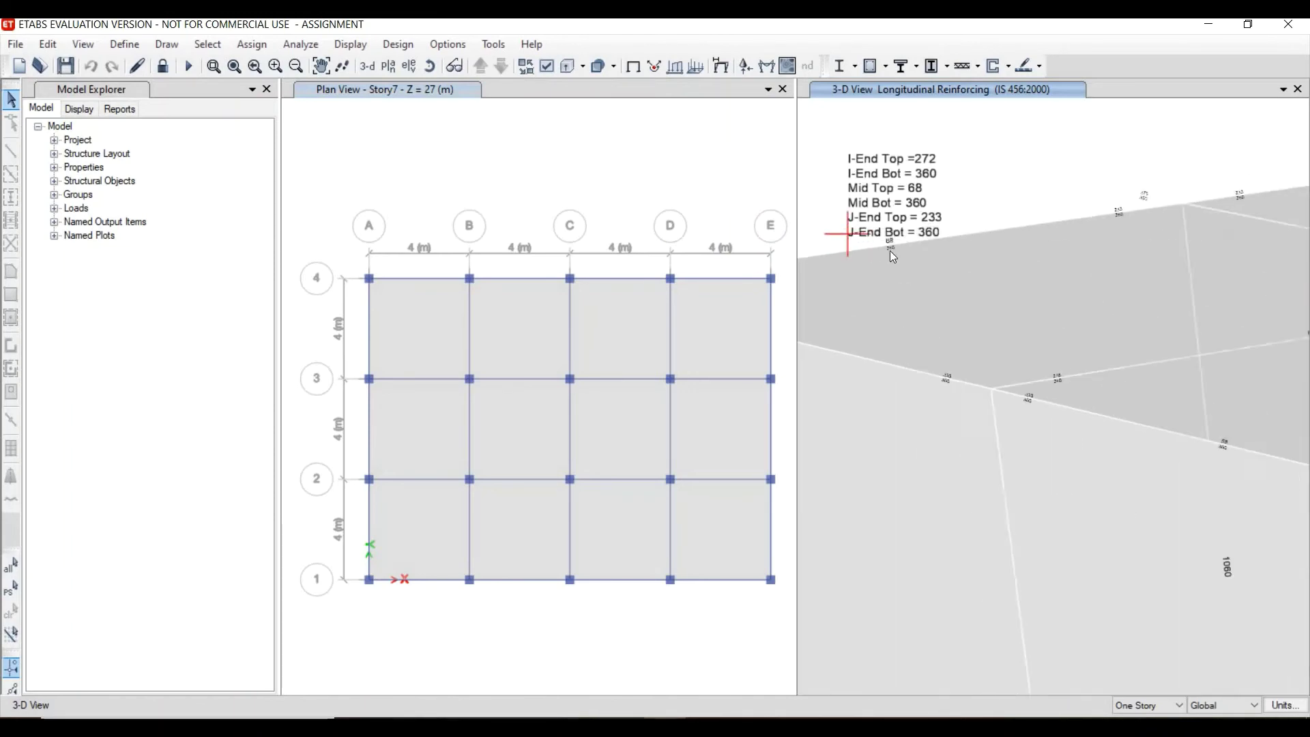
{"action": "scroll", "coordinate": [1122, 305], "scroll_direction": "down", "scroll_amount": 5}
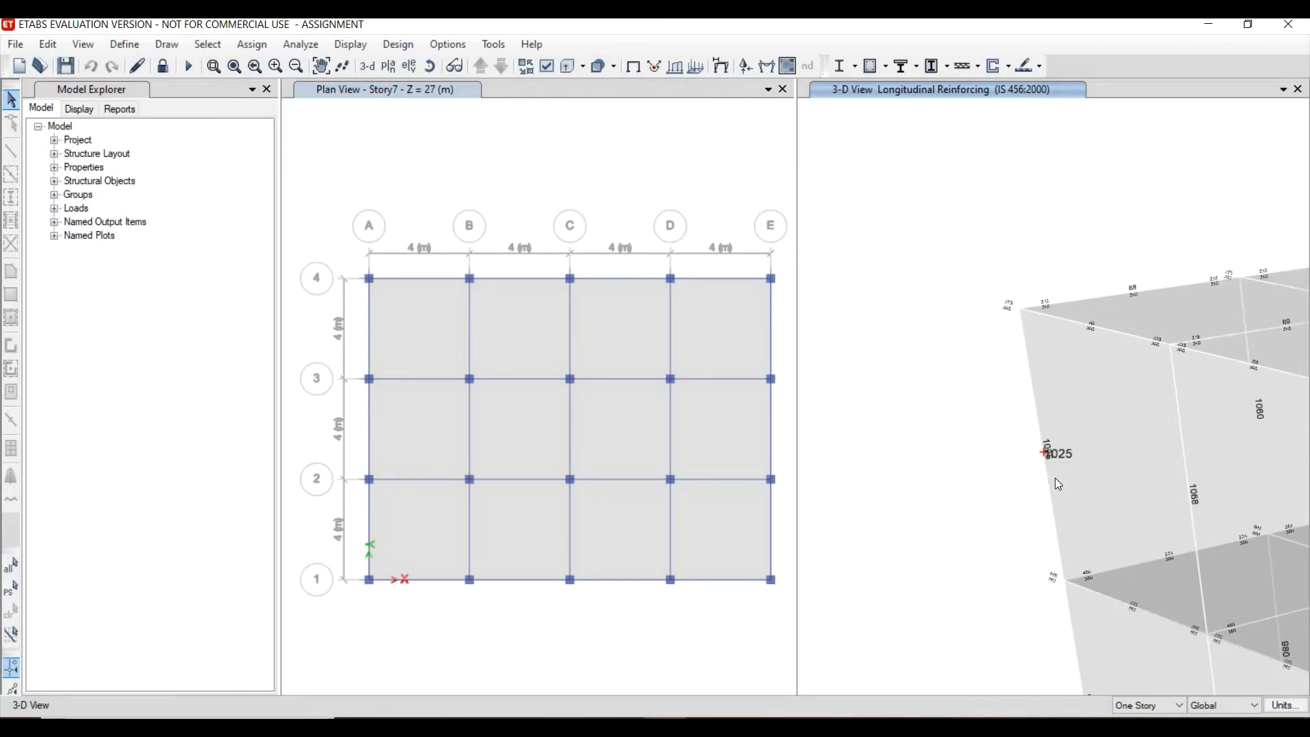
{"action": "mouse_move", "coordinate": [1137, 293]}
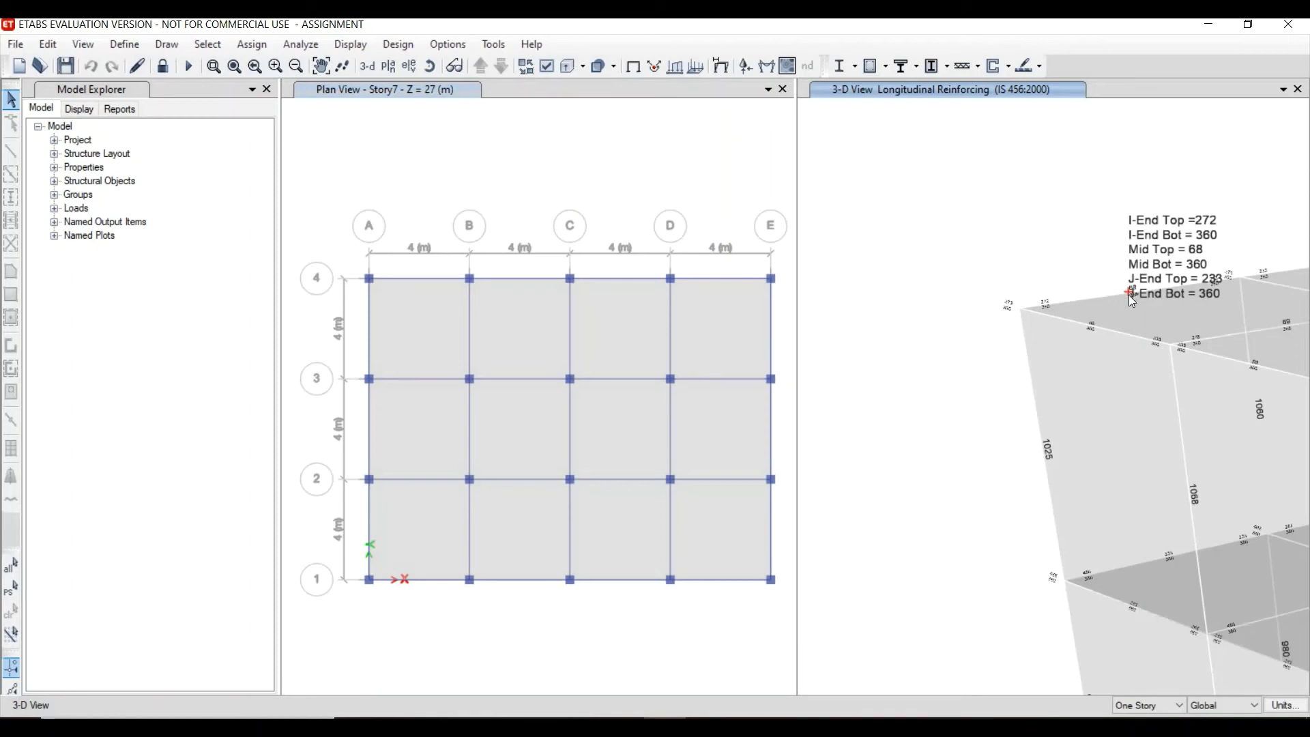
{"action": "scroll", "coordinate": [1026, 396], "scroll_direction": "up", "scroll_amount": 5}
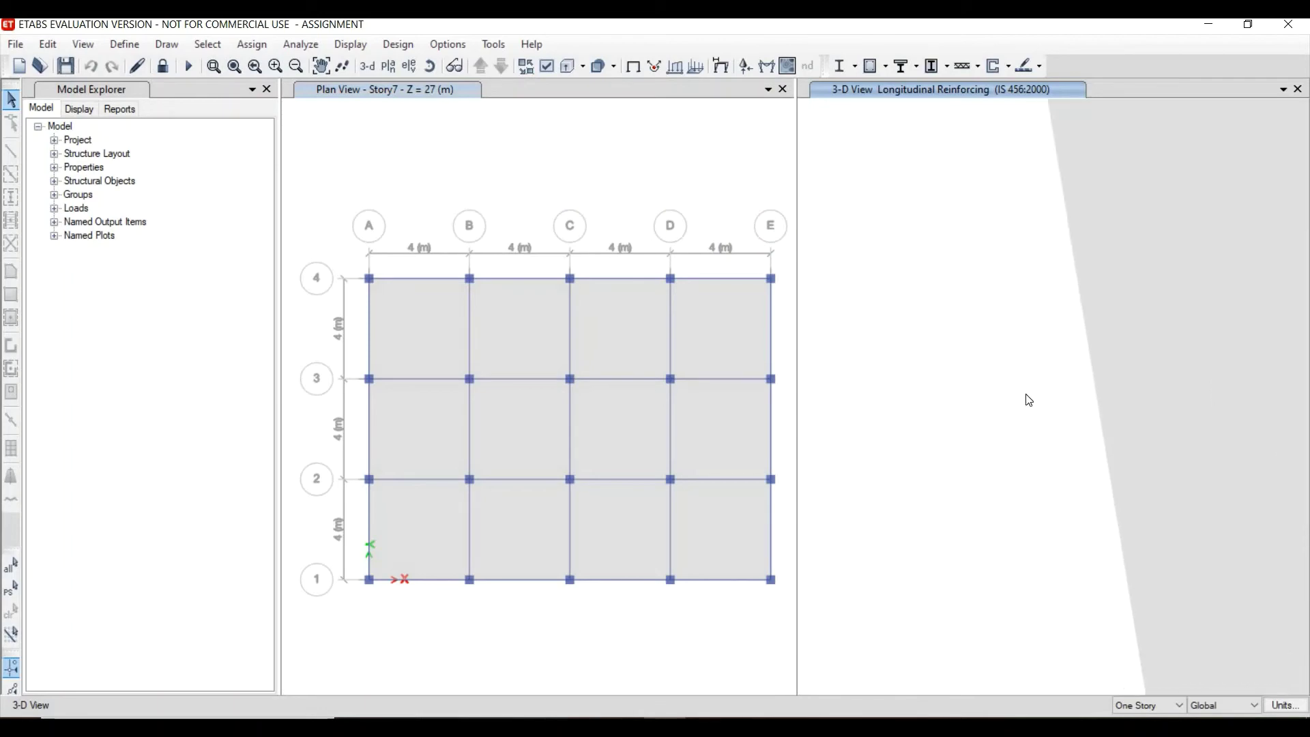
{"action": "scroll", "coordinate": [1029, 400], "scroll_direction": "down", "scroll_amount": 5}
{"action": "scroll", "coordinate": [1165, 456], "scroll_direction": "up", "scroll_amount": 5}
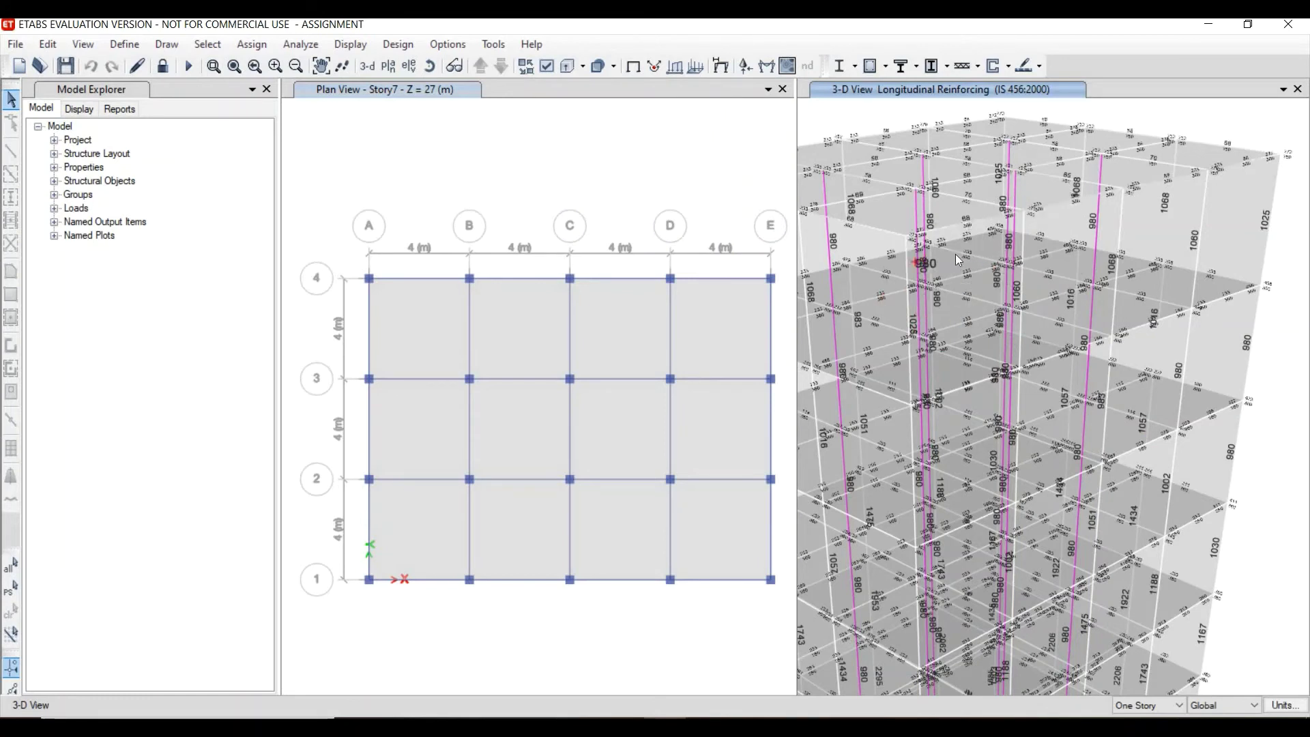
- Verify whether all concrete frame members pass the design check
{"action": "left_click", "coordinate": [397, 45]}
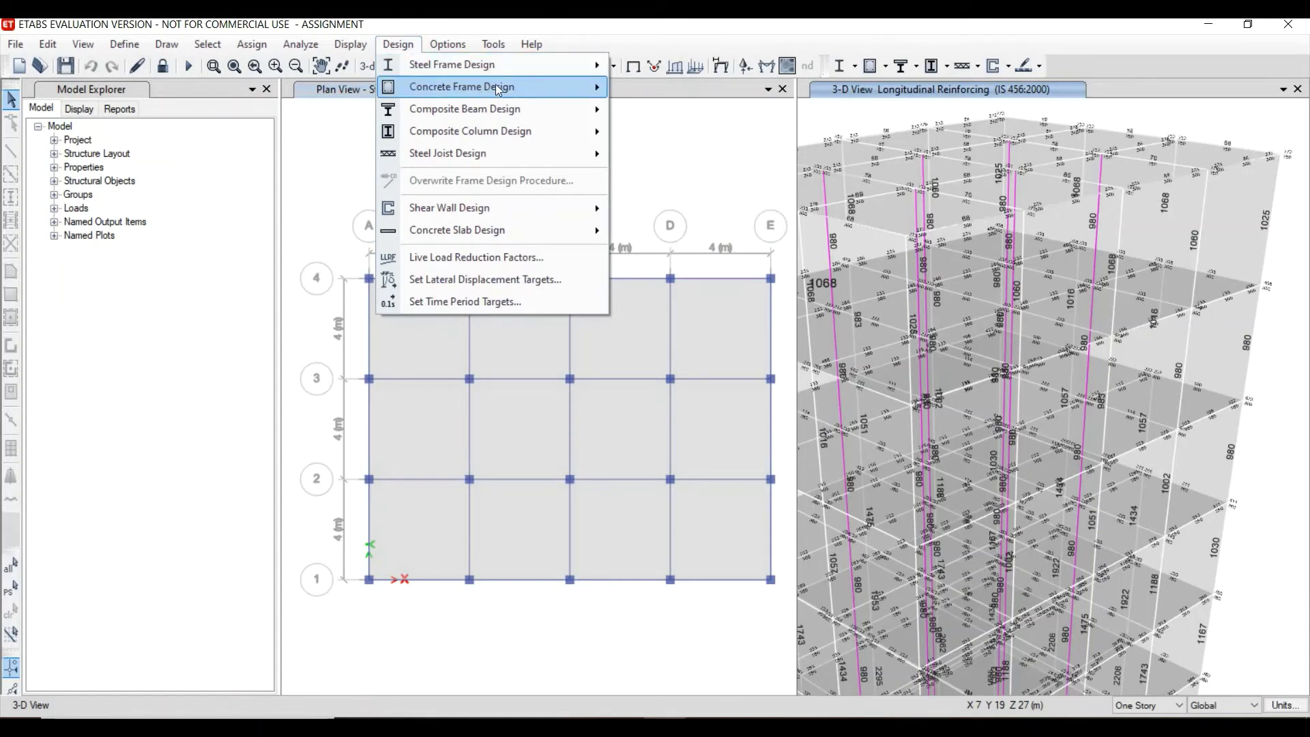
{"action": "mouse_move", "coordinate": [564, 93]}
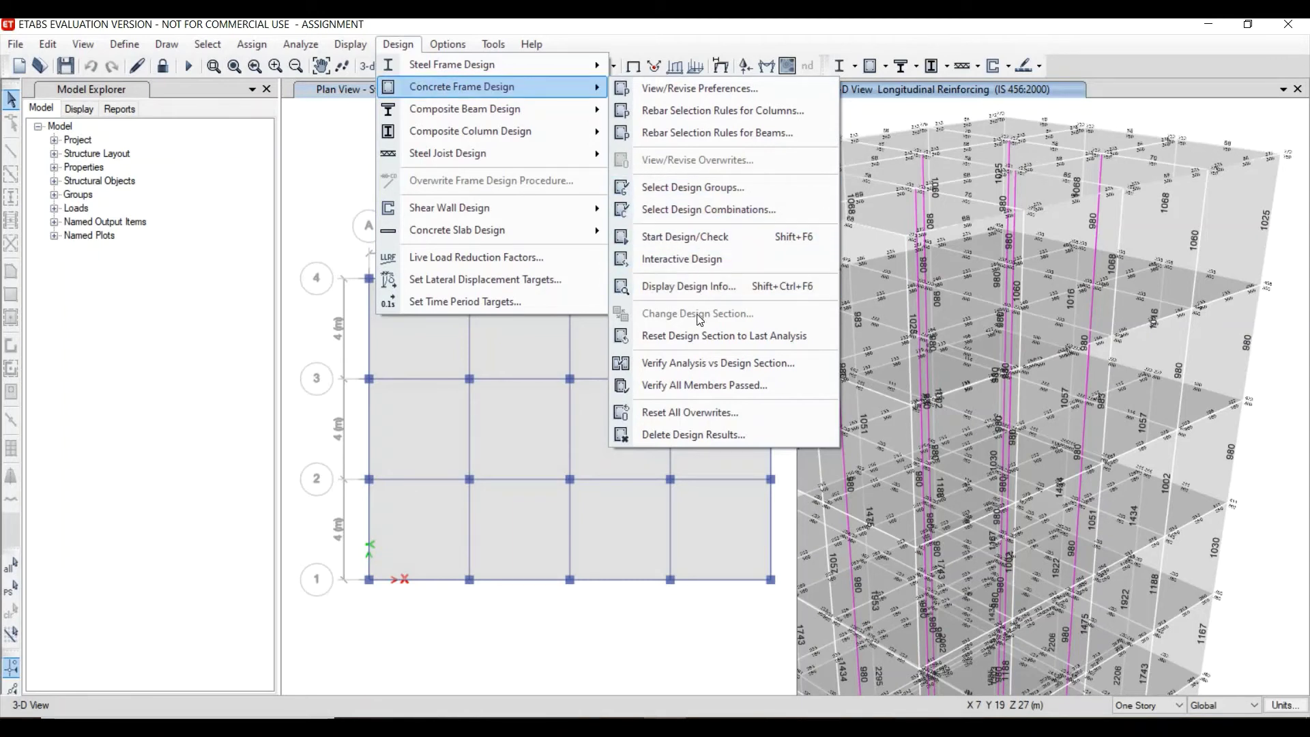
{"action": "left_click", "coordinate": [695, 382]}
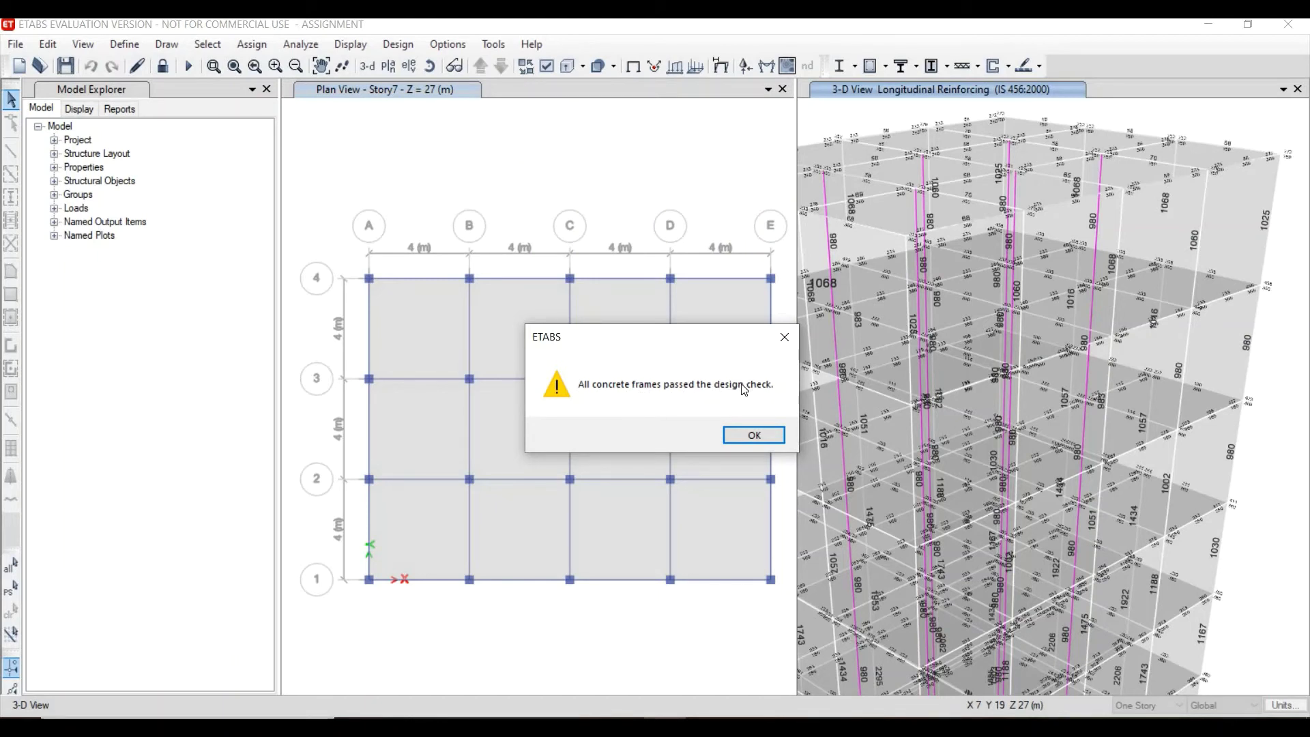
{"action": "left_click", "coordinate": [764, 441]}
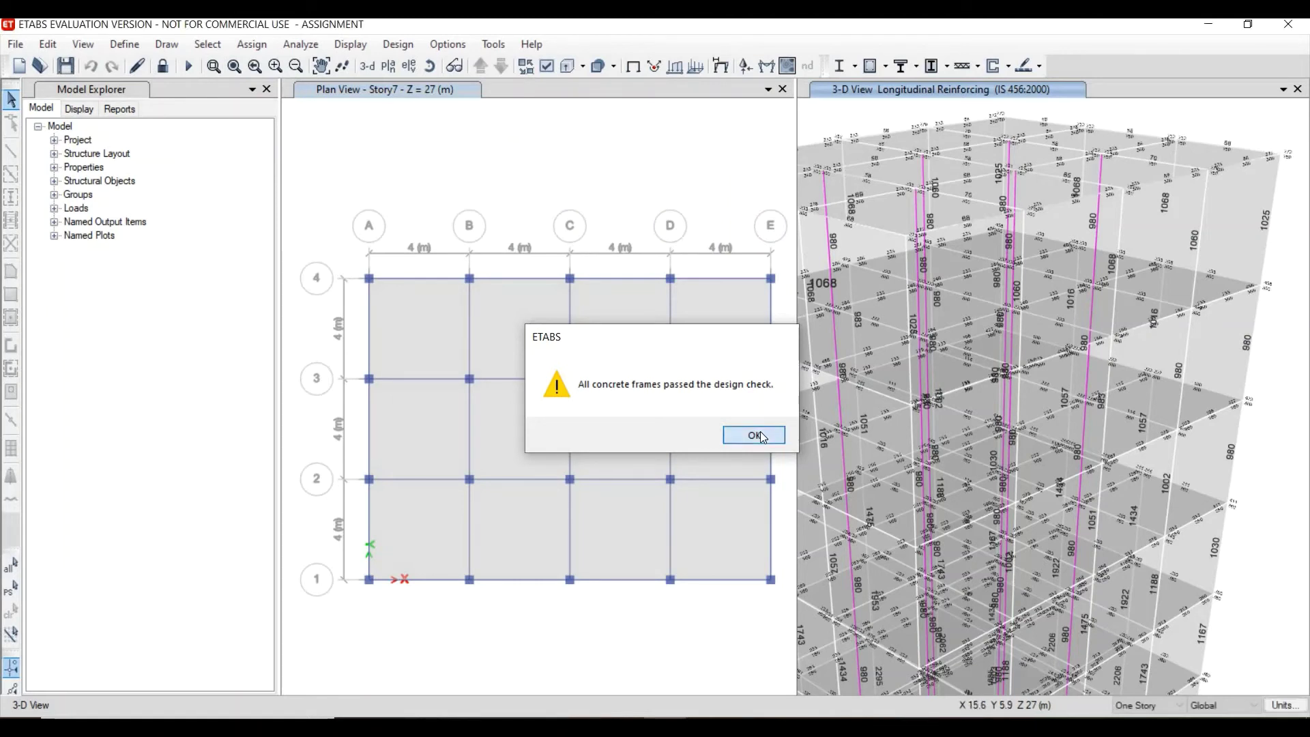
{"action": "scroll", "coordinate": [924, 288], "scroll_direction": "up", "scroll_amount": 1}
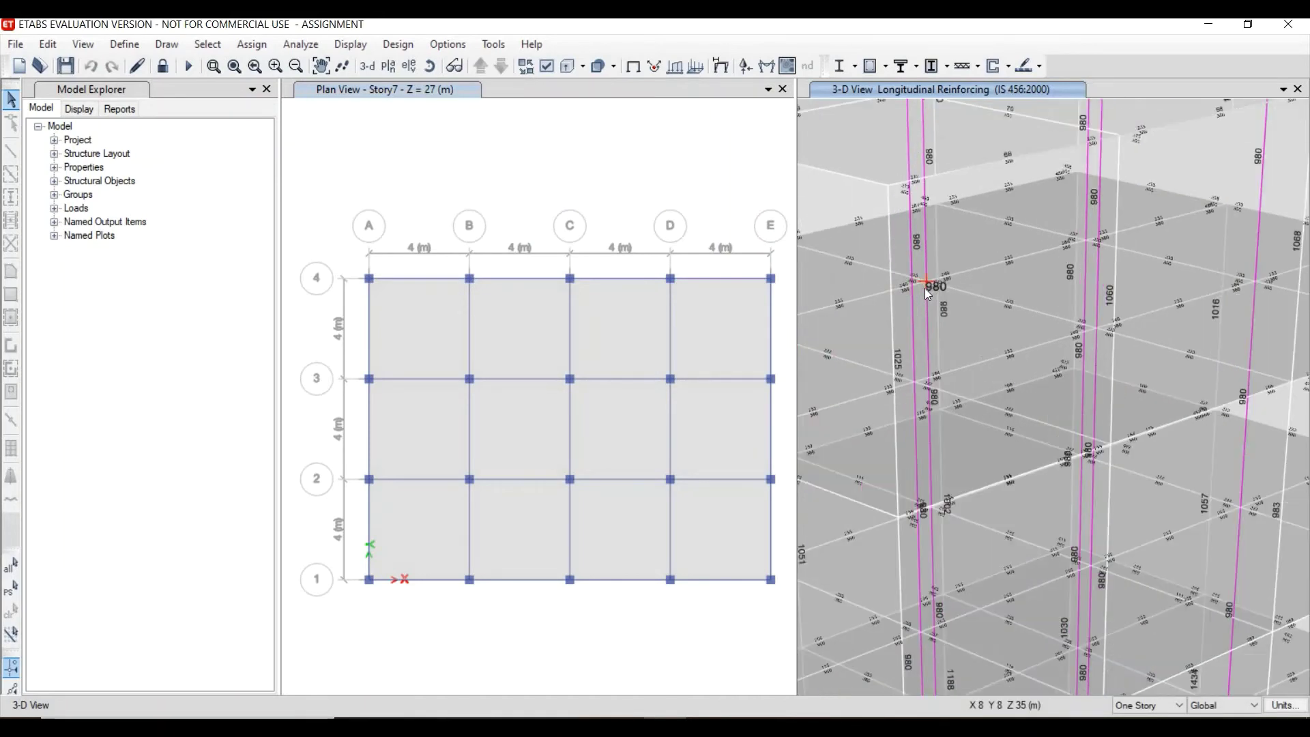
{"action": "scroll", "coordinate": [927, 292], "scroll_direction": "down", "scroll_amount": 3}
{"action": "scroll", "coordinate": [926, 288], "scroll_direction": "down", "scroll_amount": 4}
{"action": "scroll", "coordinate": [924, 287], "scroll_direction": "up", "scroll_amount": 4}
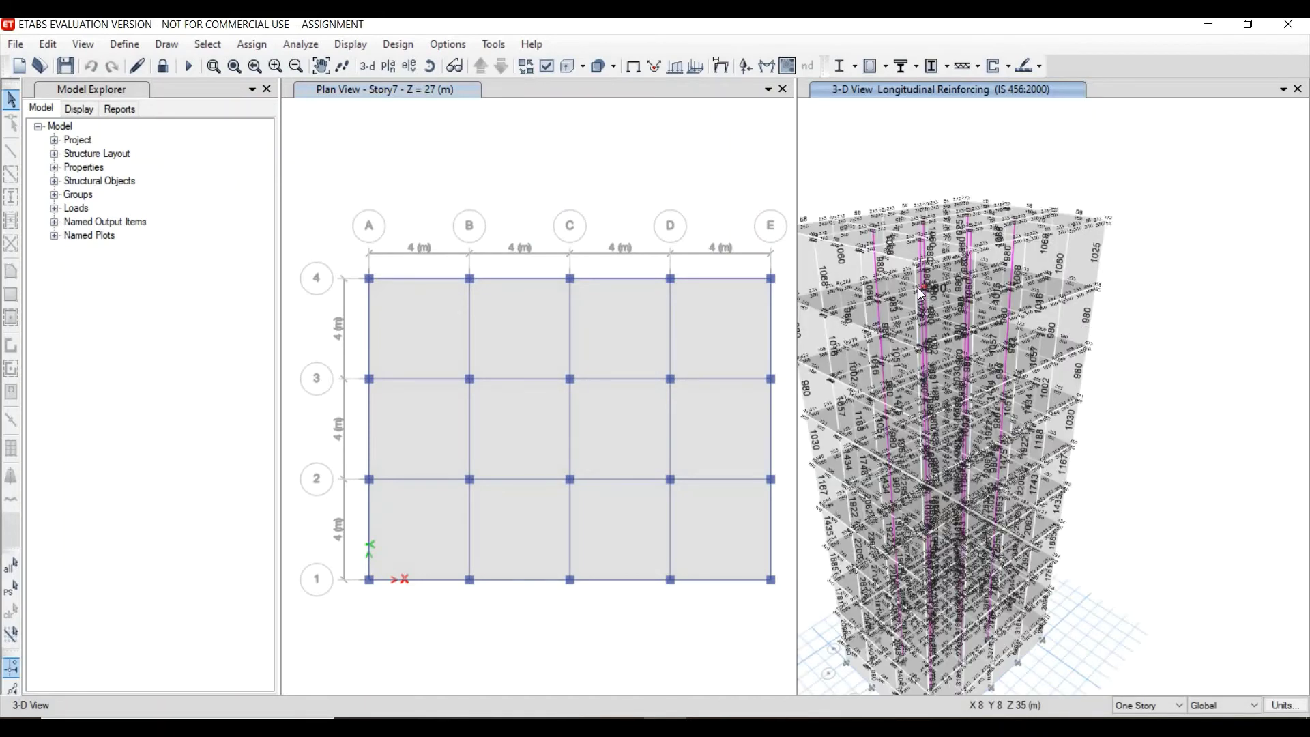
- Unlock the model and accept deleting its analysis results
{"action": "scroll", "coordinate": [920, 288], "scroll_direction": "down", "scroll_amount": 2}
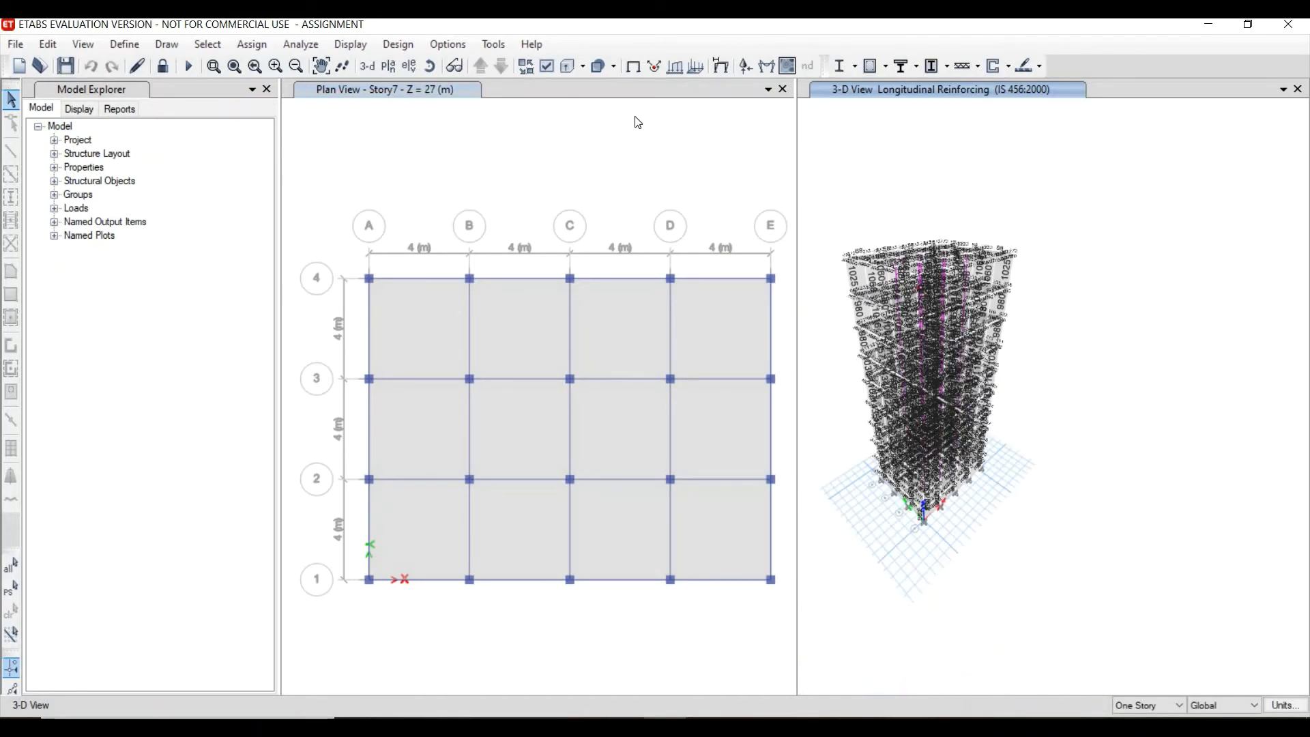
{"action": "left_click", "coordinate": [163, 67]}
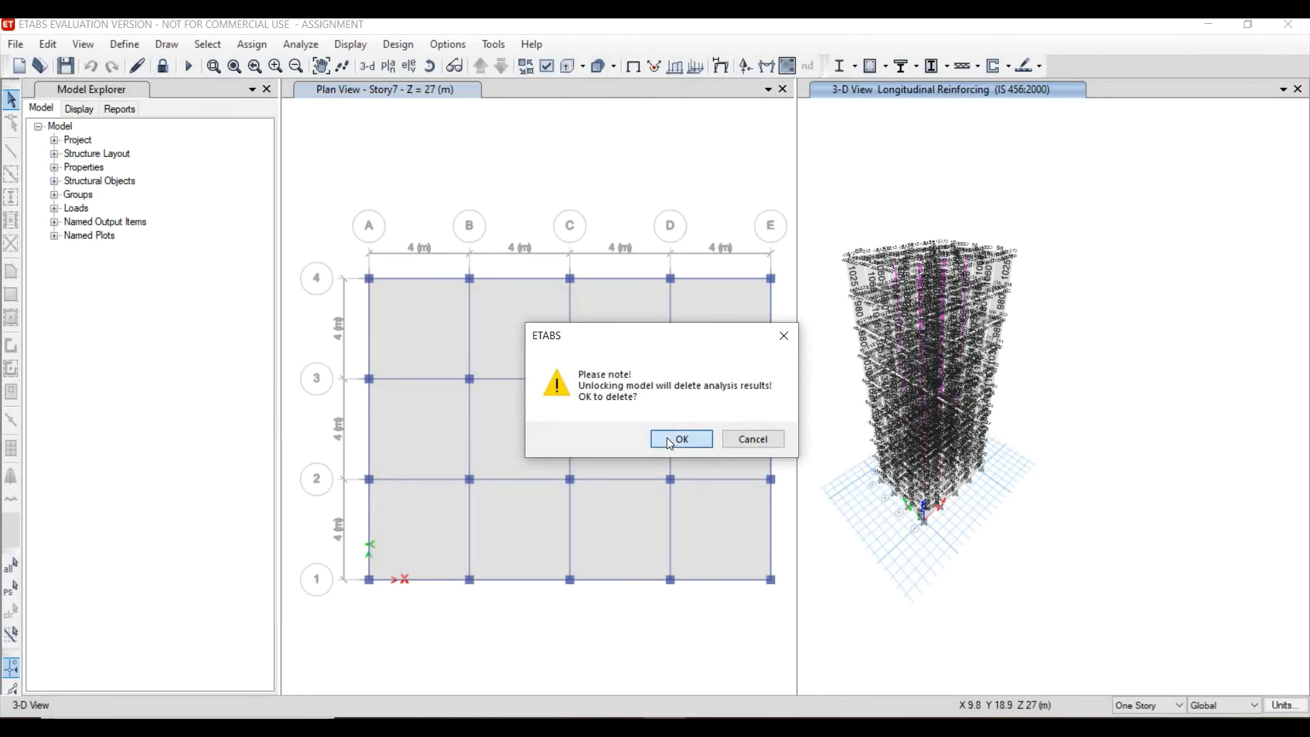
{"action": "left_click", "coordinate": [668, 441]}
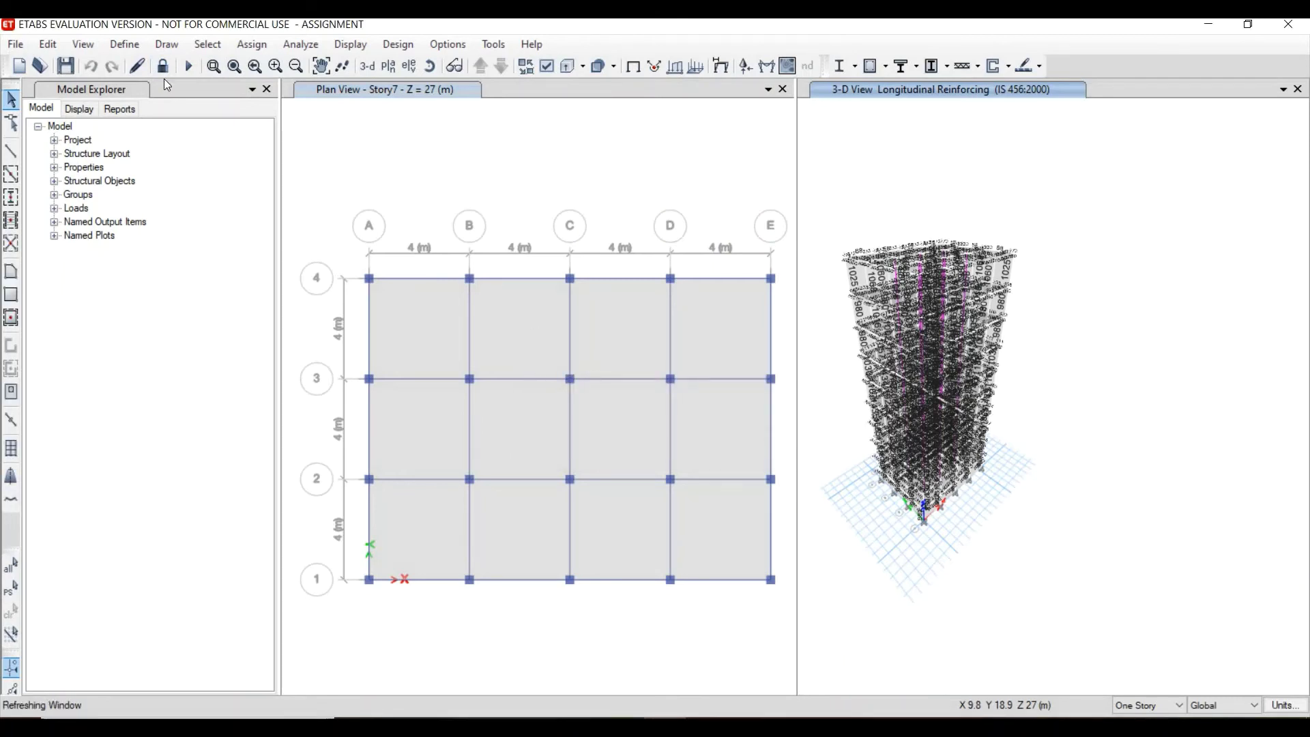
- Delete the WIND load pattern even though an analysis case uses it
{"action": "left_click", "coordinate": [125, 44]}
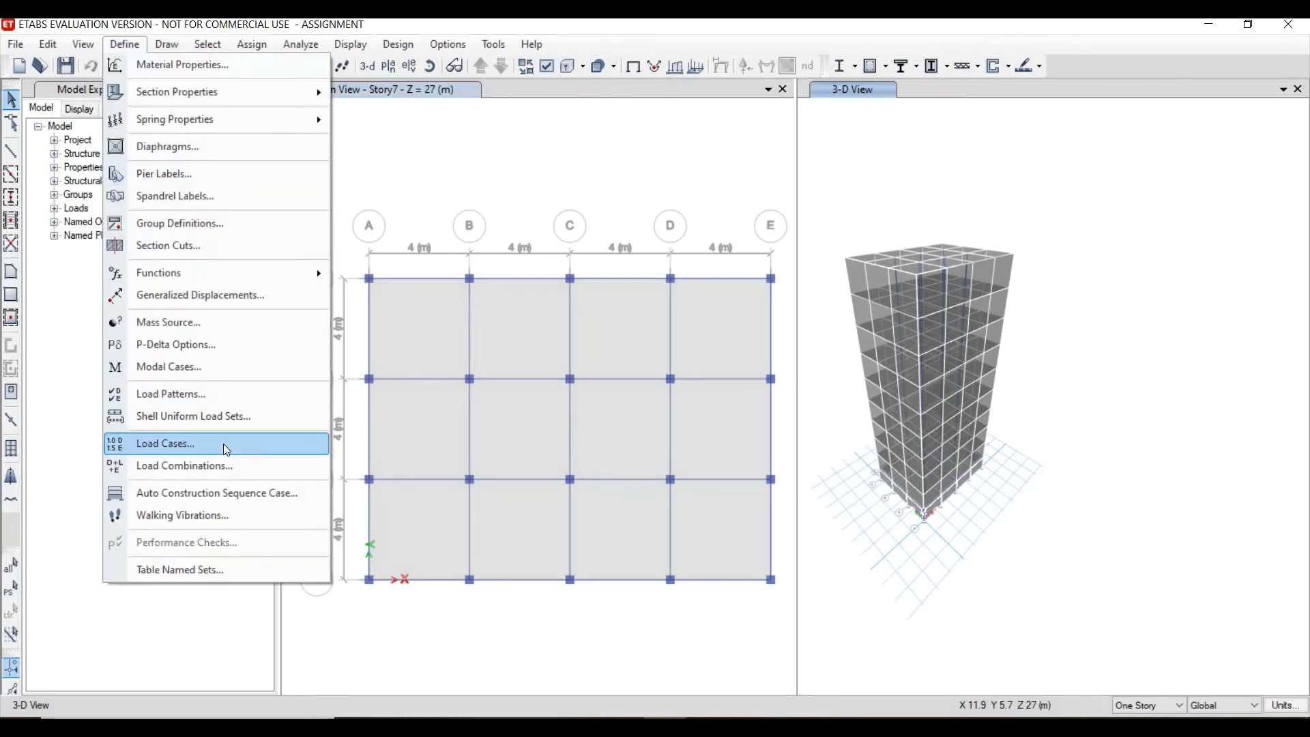
{"action": "left_click", "coordinate": [219, 397]}
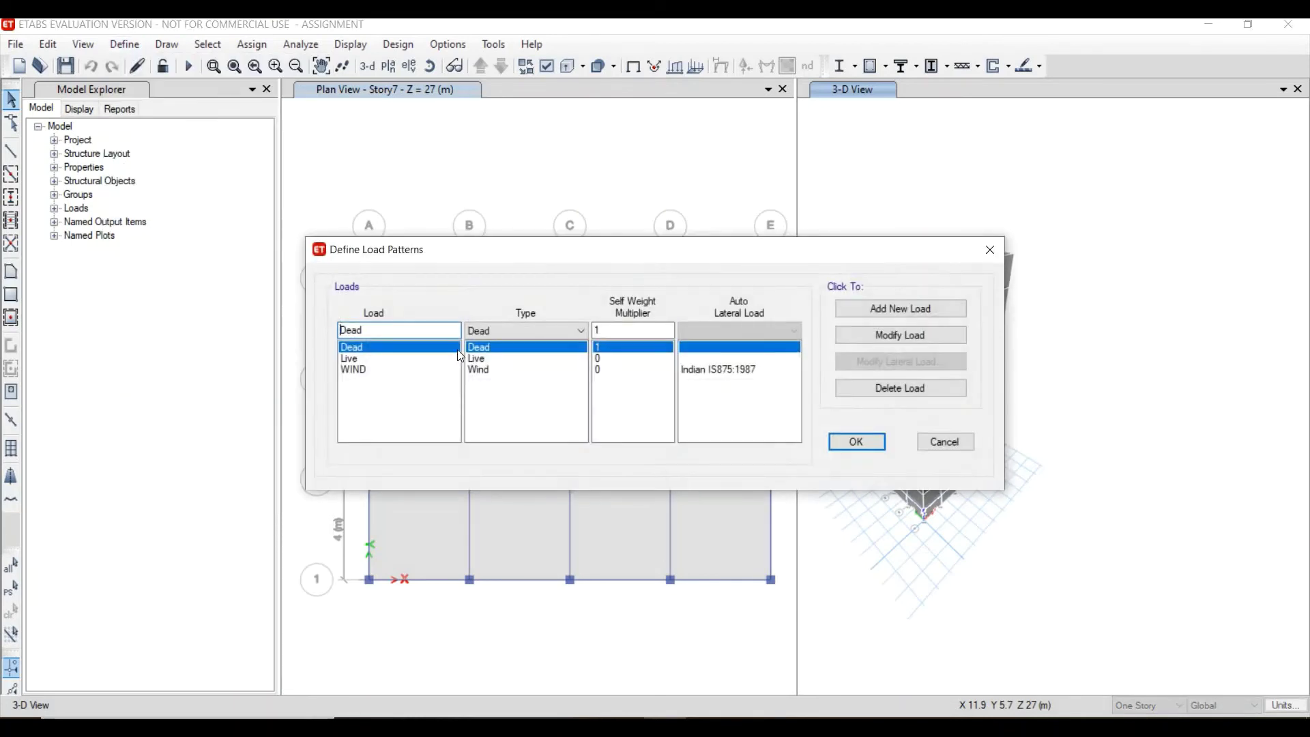
{"action": "left_click", "coordinate": [490, 370]}
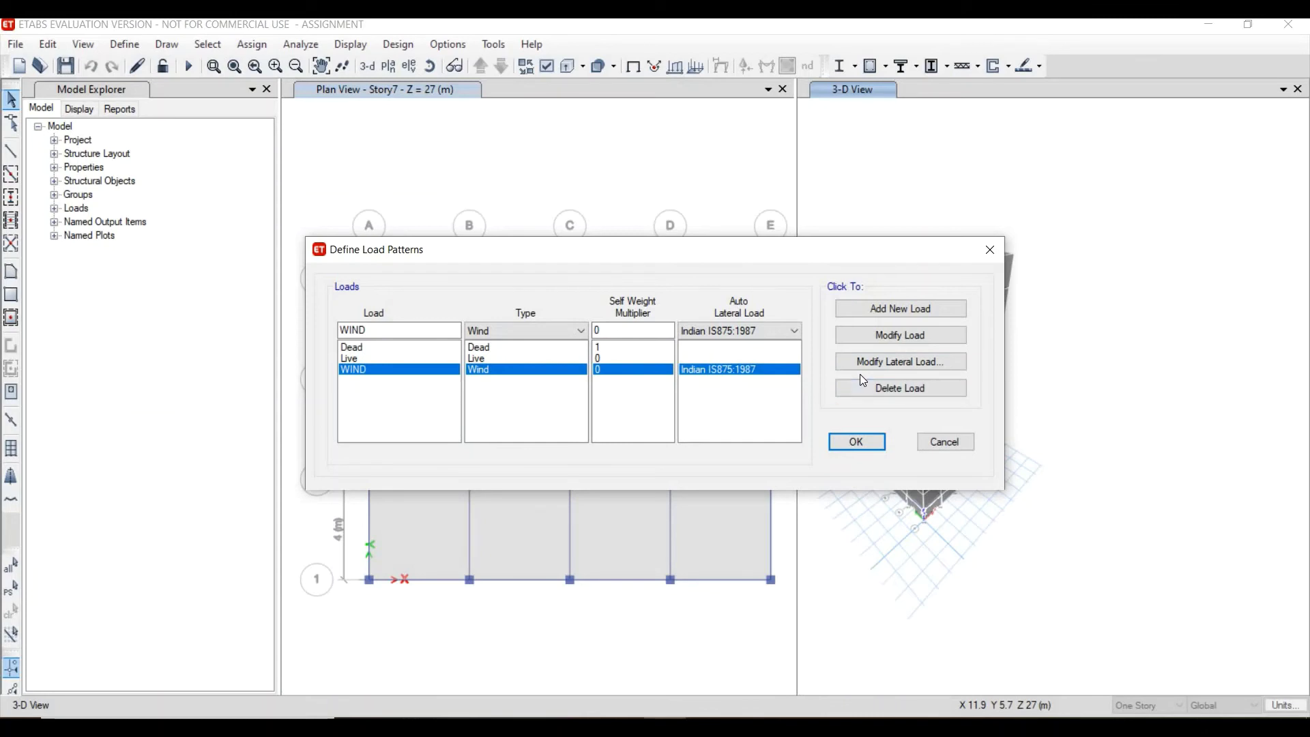
{"action": "left_click", "coordinate": [870, 391]}
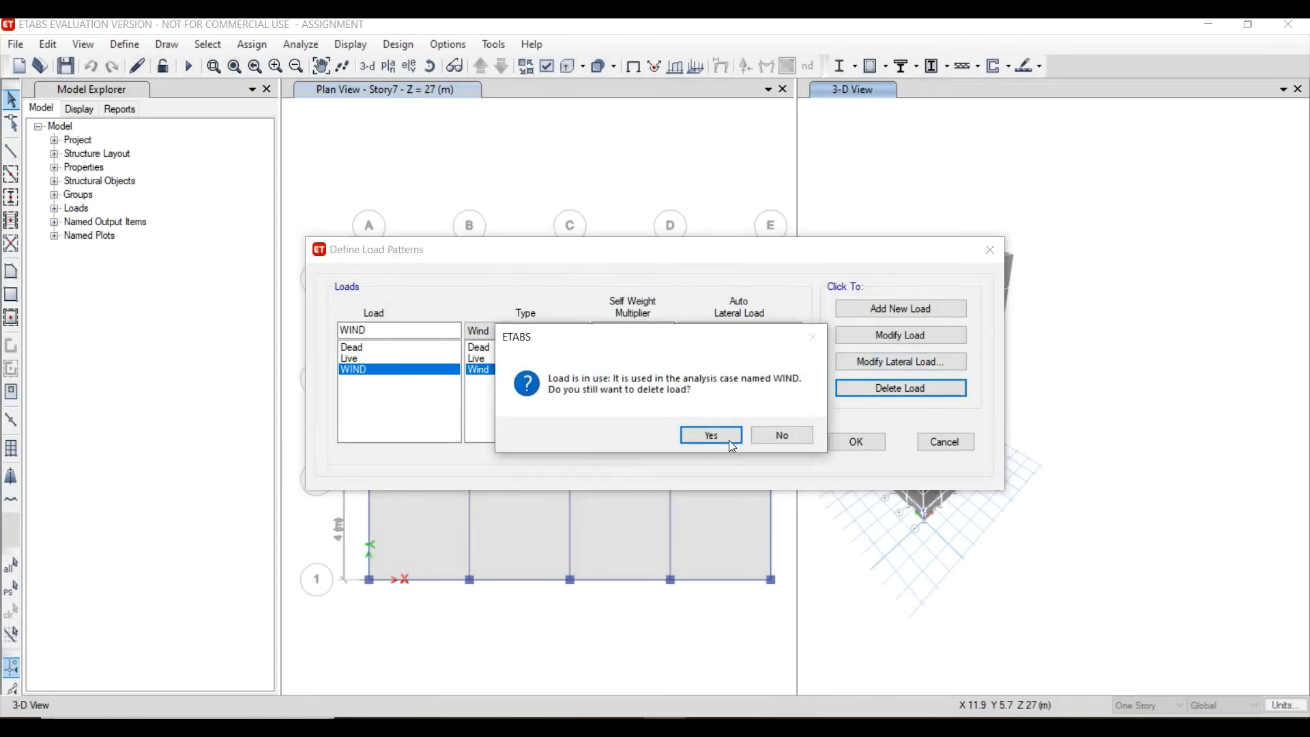
{"action": "left_click", "coordinate": [729, 438]}
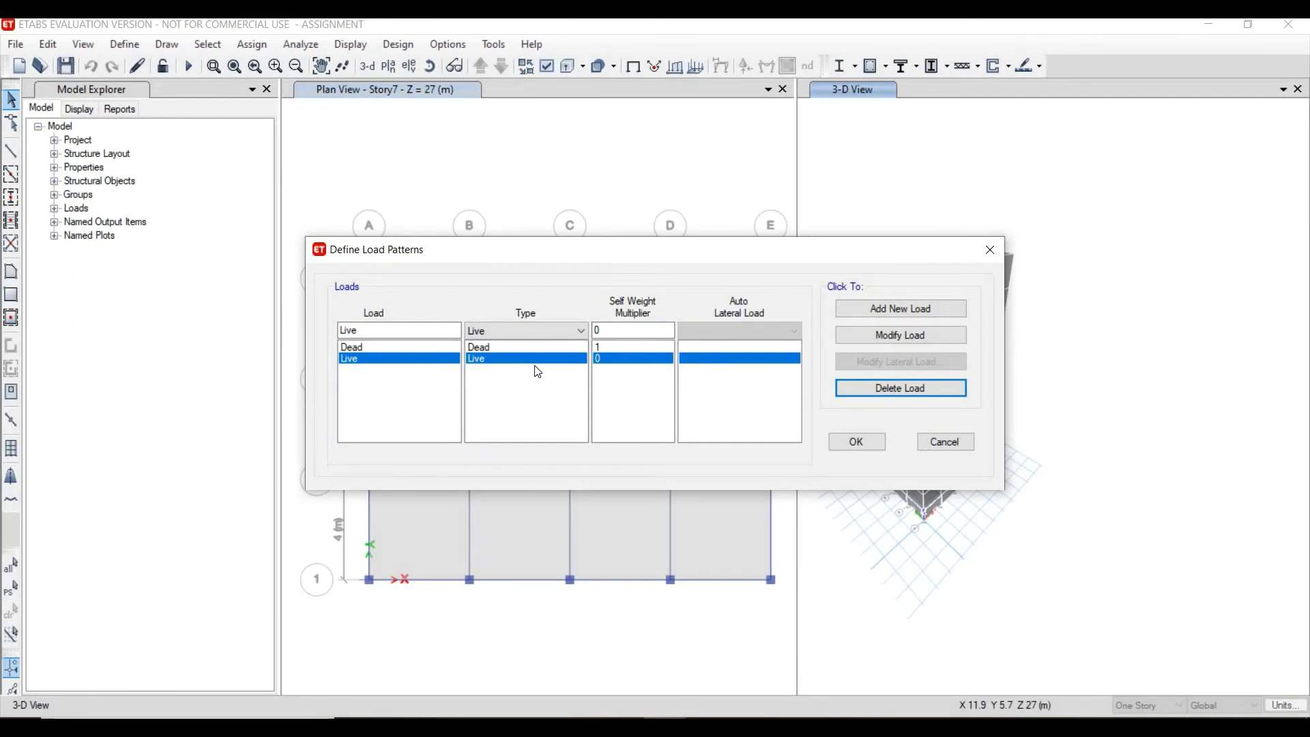
- Add a load pattern named "SEISMIC." with type Seismic and auto lateral load IS1893 2002
{"action": "left_click", "coordinate": [395, 328]}
{"action": "double_click", "coordinate": [396, 329]}
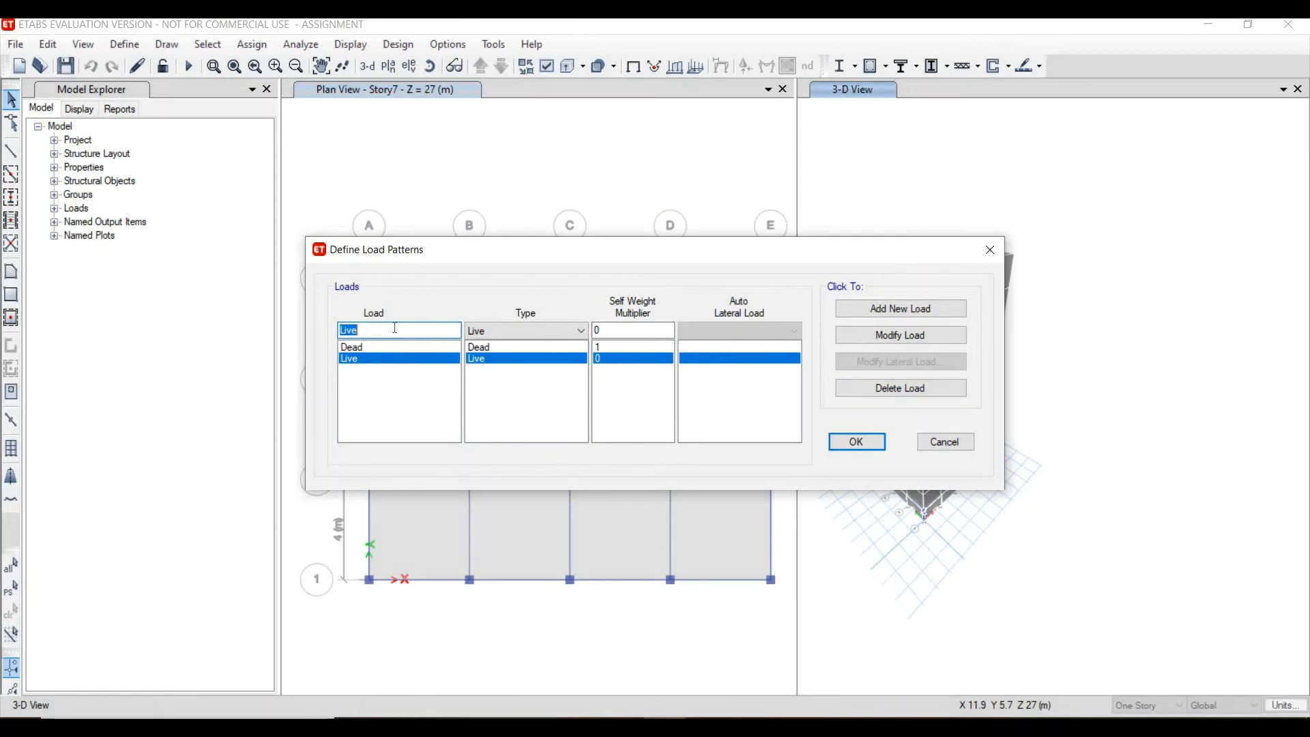
{"action": "type", "text": "SEISMIC"}
{"action": "left_click", "coordinate": [507, 331]}
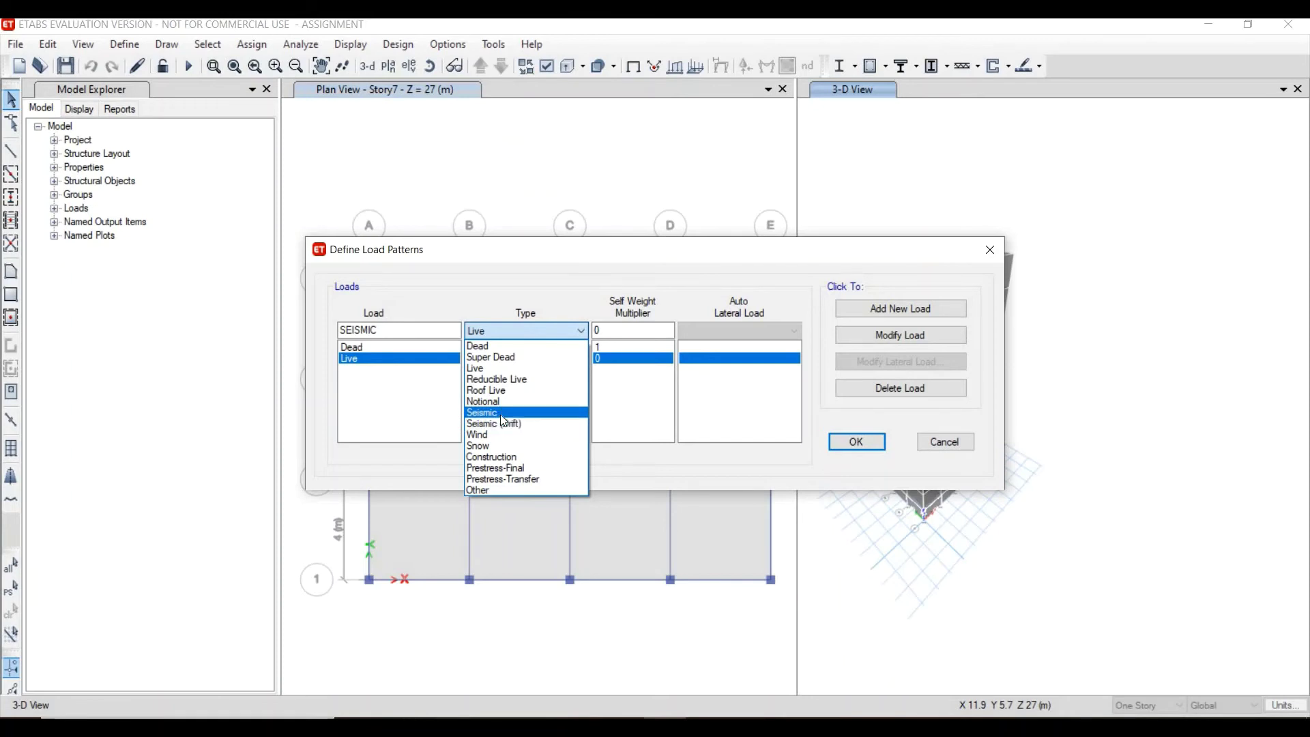
{"action": "left_click", "coordinate": [499, 412]}
{"action": "left_click", "coordinate": [514, 330]}
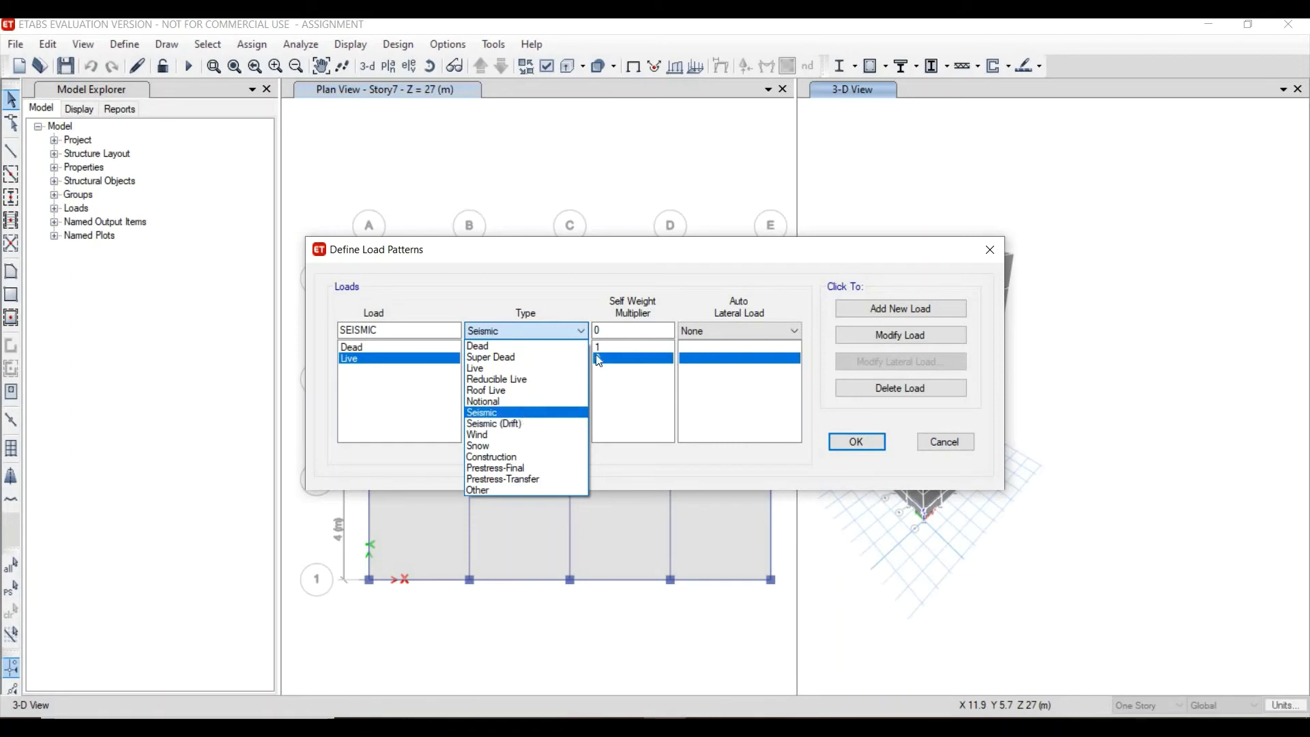
{"action": "left_click", "coordinate": [522, 412]}
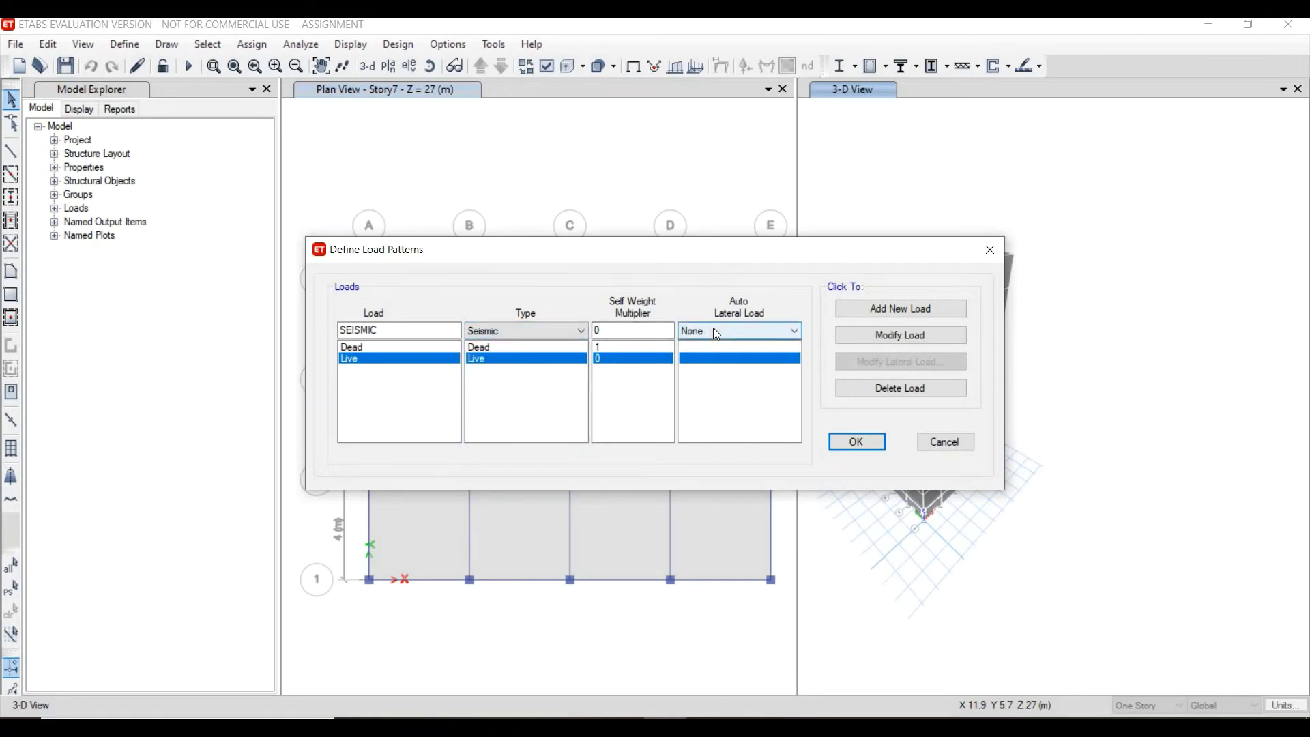
{"action": "left_click", "coordinate": [714, 330]}
{"action": "left_click", "coordinate": [713, 330]}
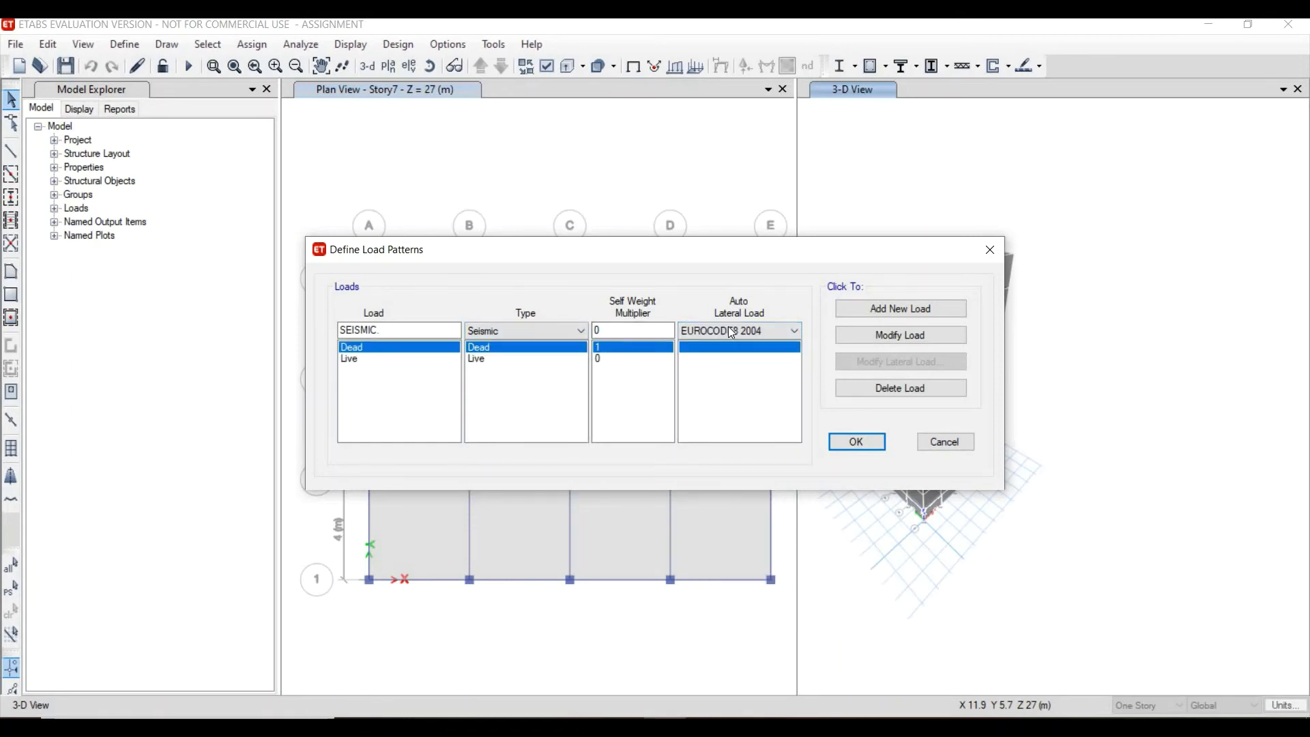
{"action": "left_click", "coordinate": [731, 332]}
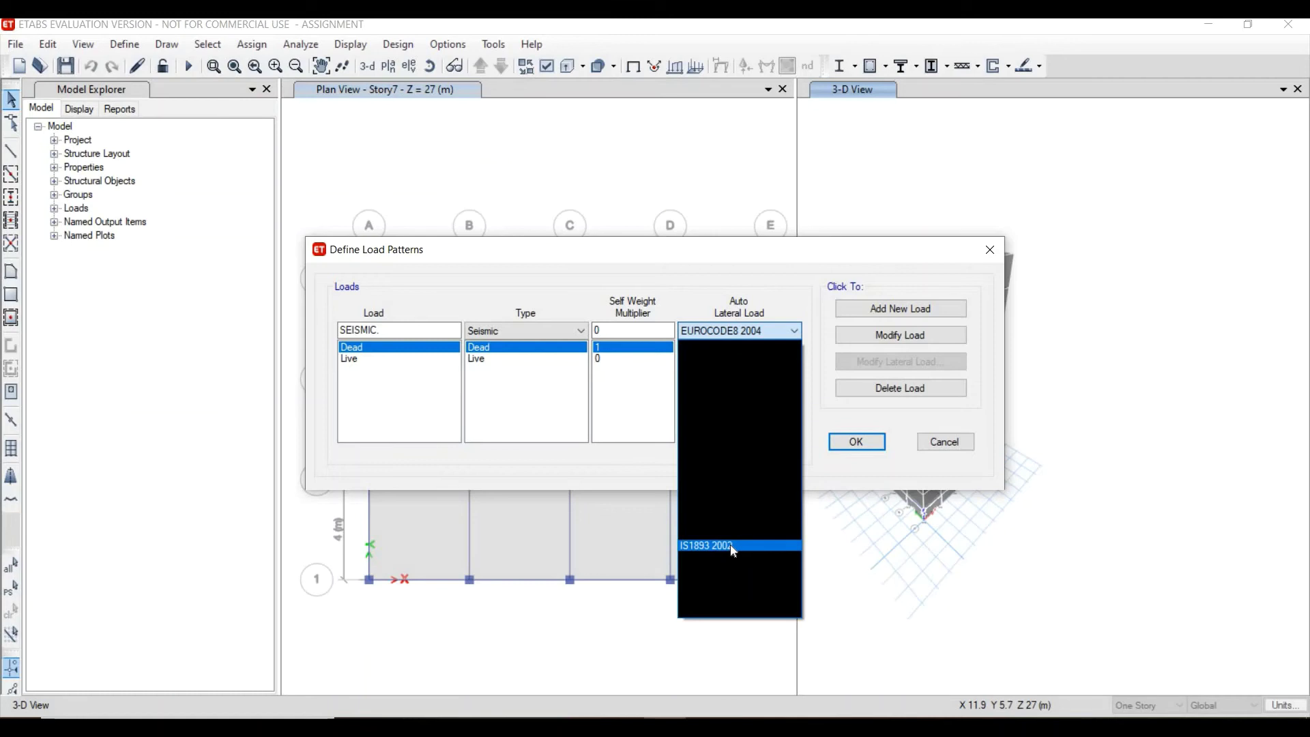
{"action": "left_click", "coordinate": [734, 551]}
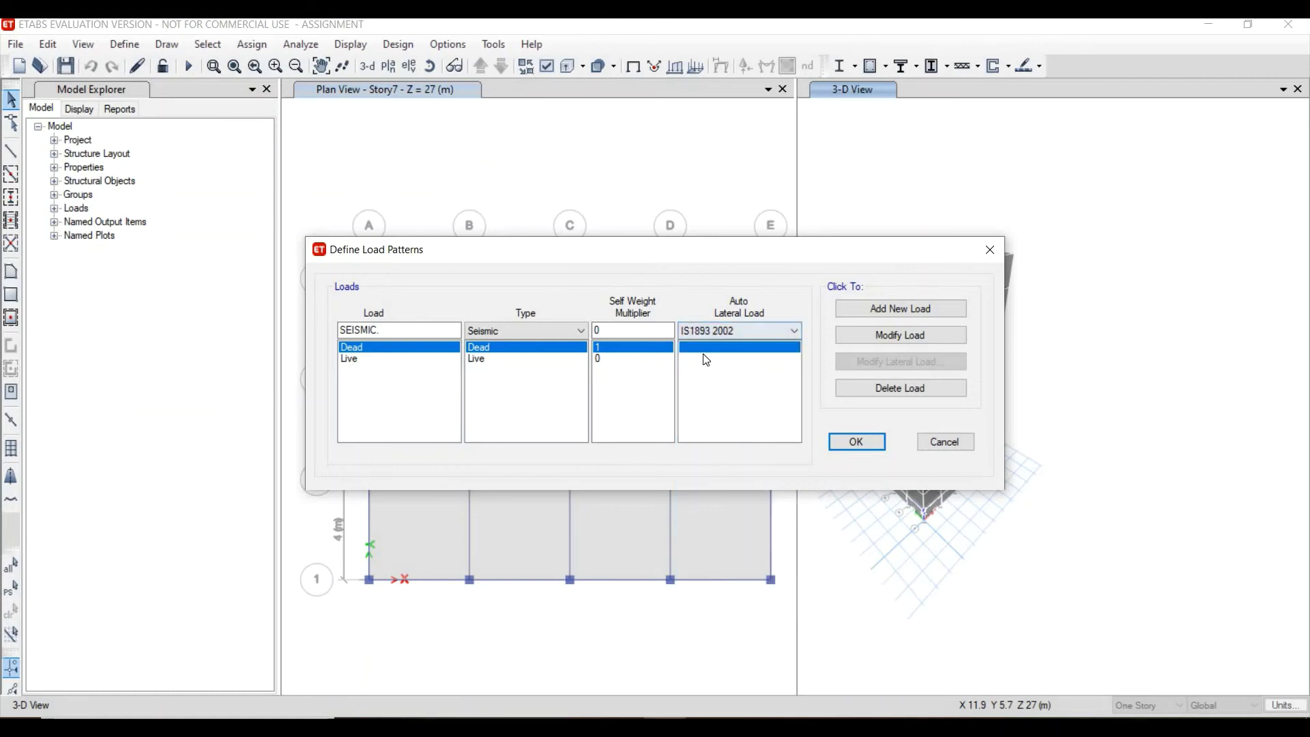
{"action": "left_click", "coordinate": [886, 309]}
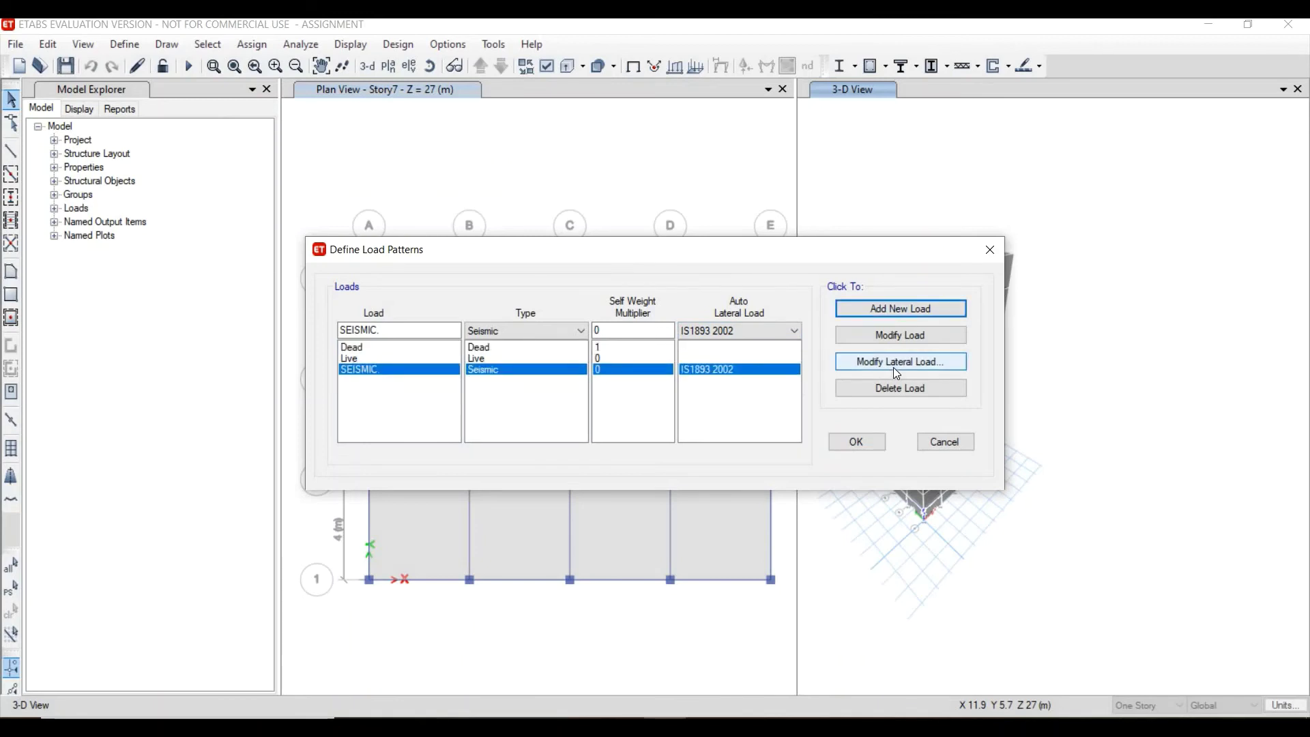
- Set the seismic load's zone factor to 0.1, site type to II and response reduction to 3, and save the load patterns
{"action": "left_click", "coordinate": [896, 363]}
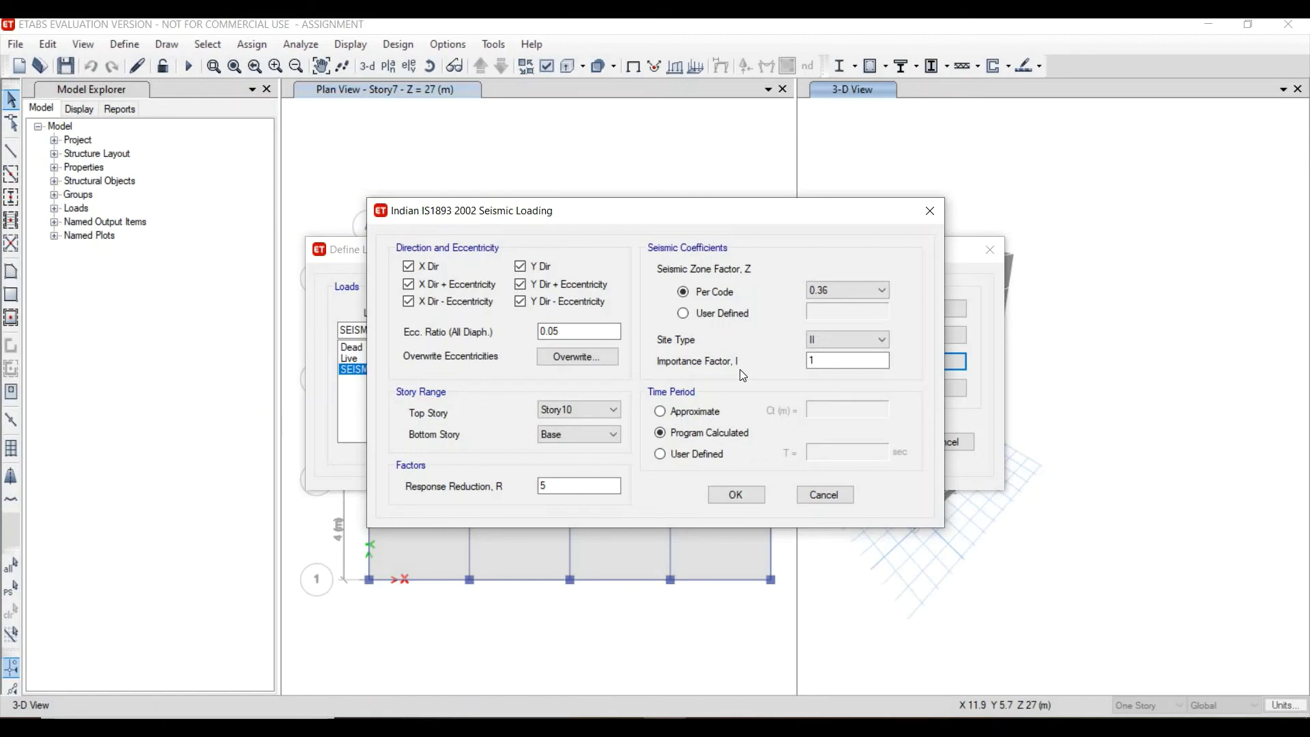
{"action": "left_click", "coordinate": [845, 292]}
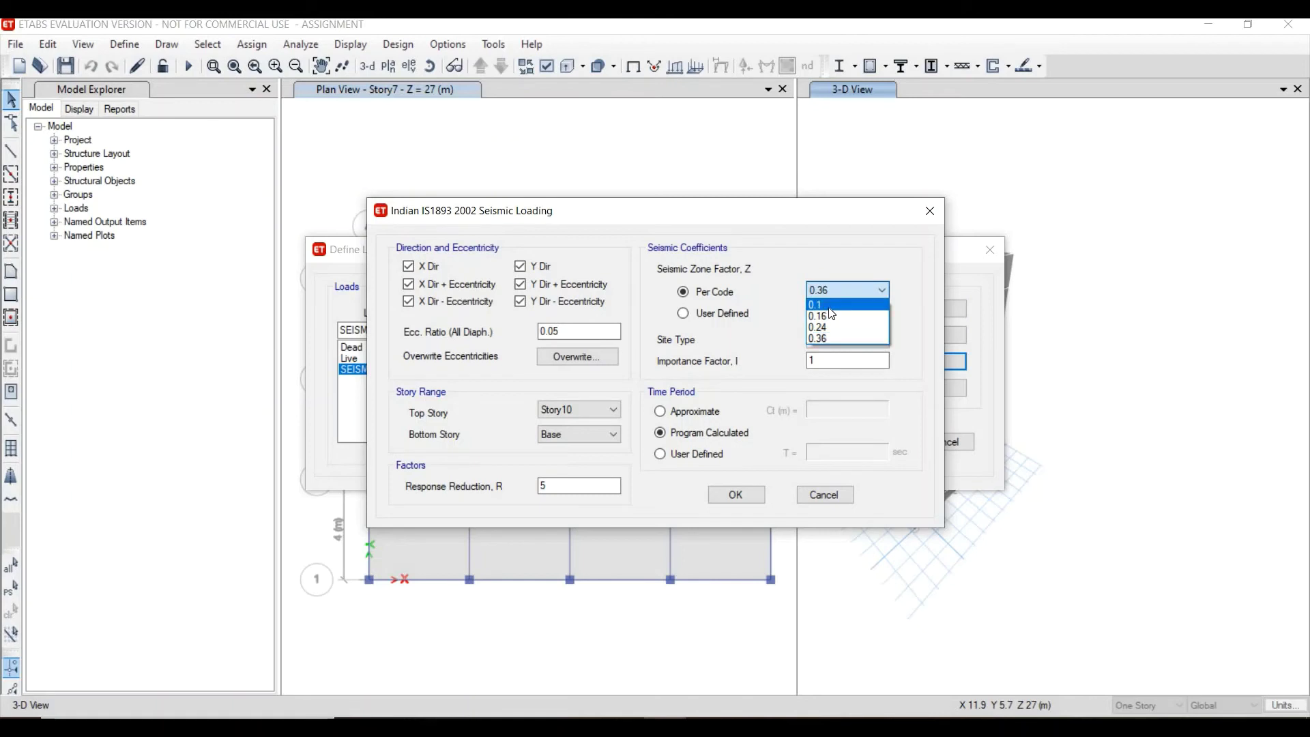
{"action": "left_click", "coordinate": [830, 307]}
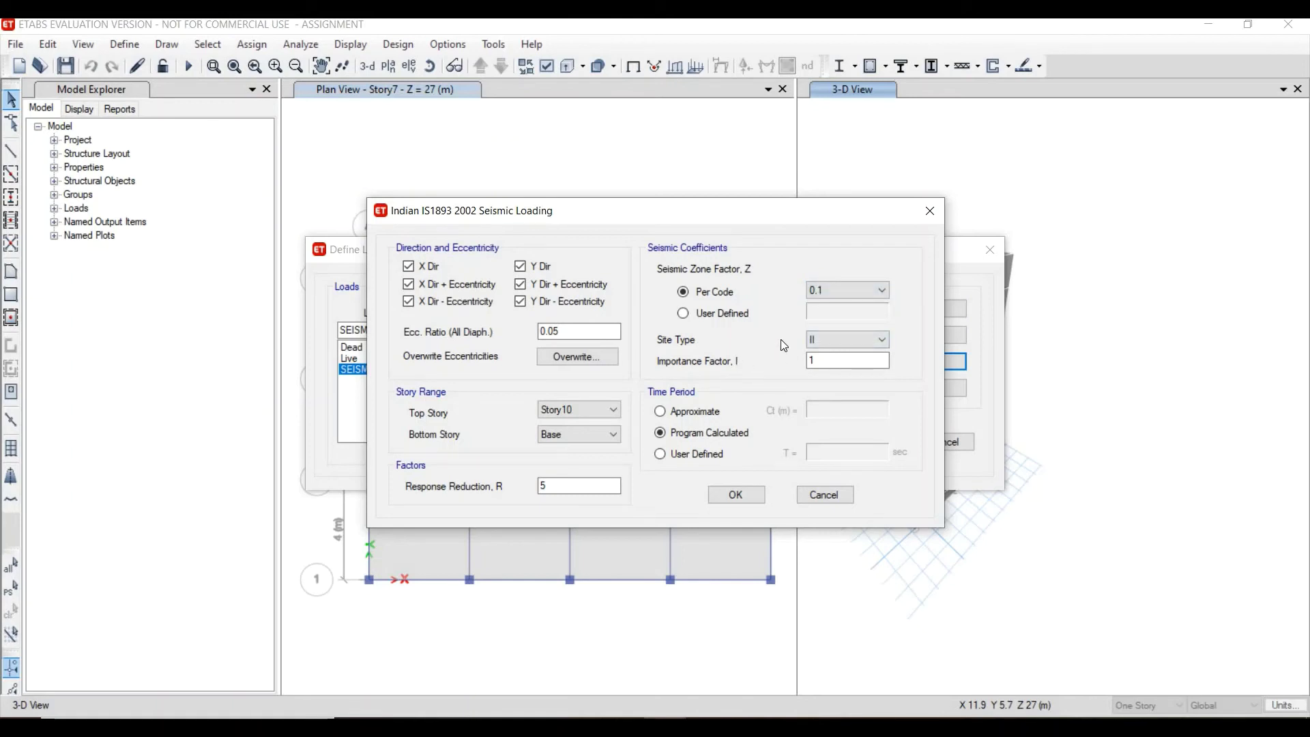
{"action": "left_click", "coordinate": [817, 341]}
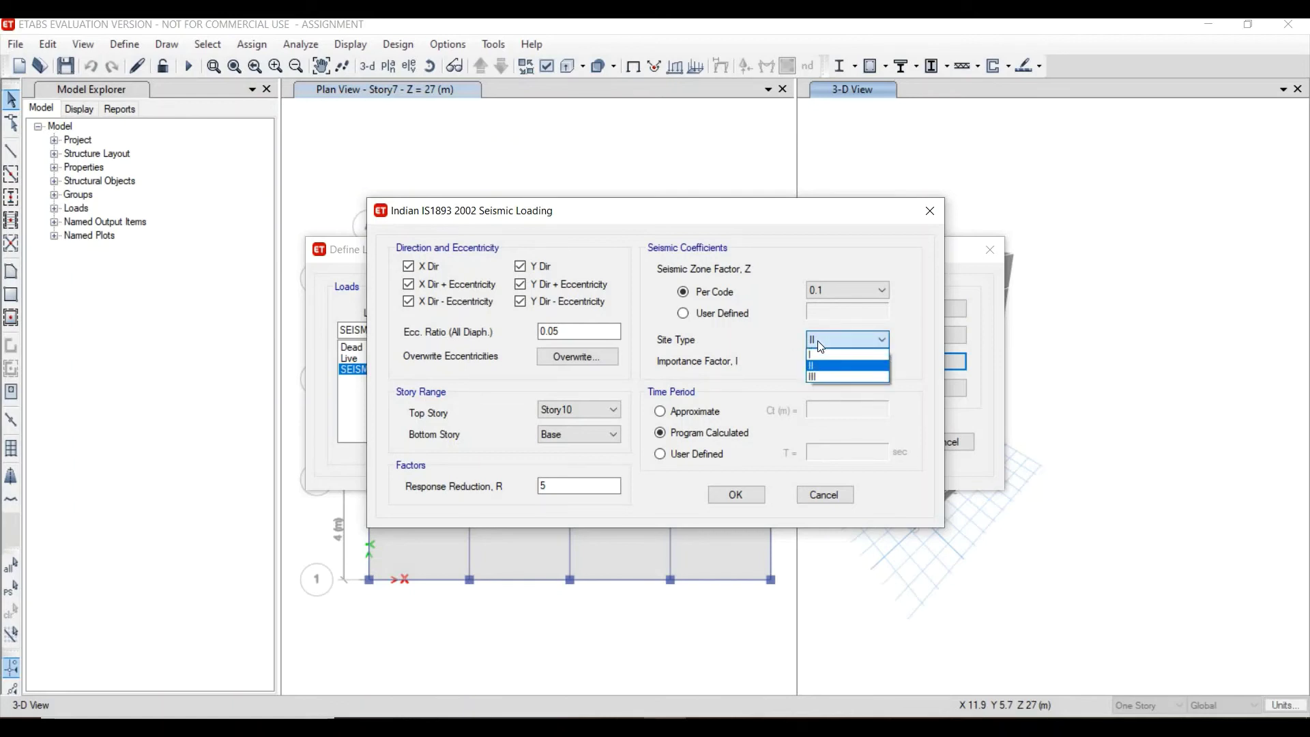
{"action": "left_click", "coordinate": [819, 341]}
{"action": "left_click", "coordinate": [819, 365]}
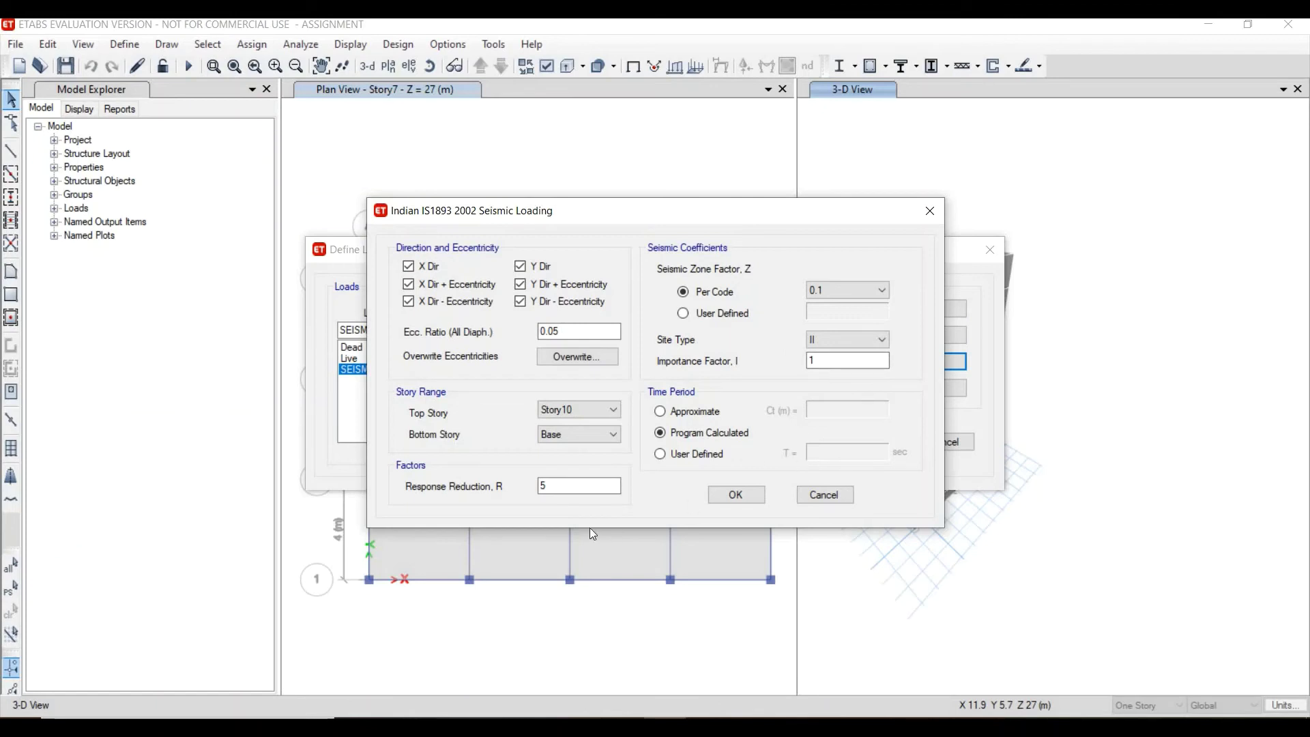
{"action": "left_click", "coordinate": [556, 485]}
{"action": "type", "text": "3"}
{"action": "left_click", "coordinate": [756, 496]}
{"action": "left_click", "coordinate": [852, 444]}
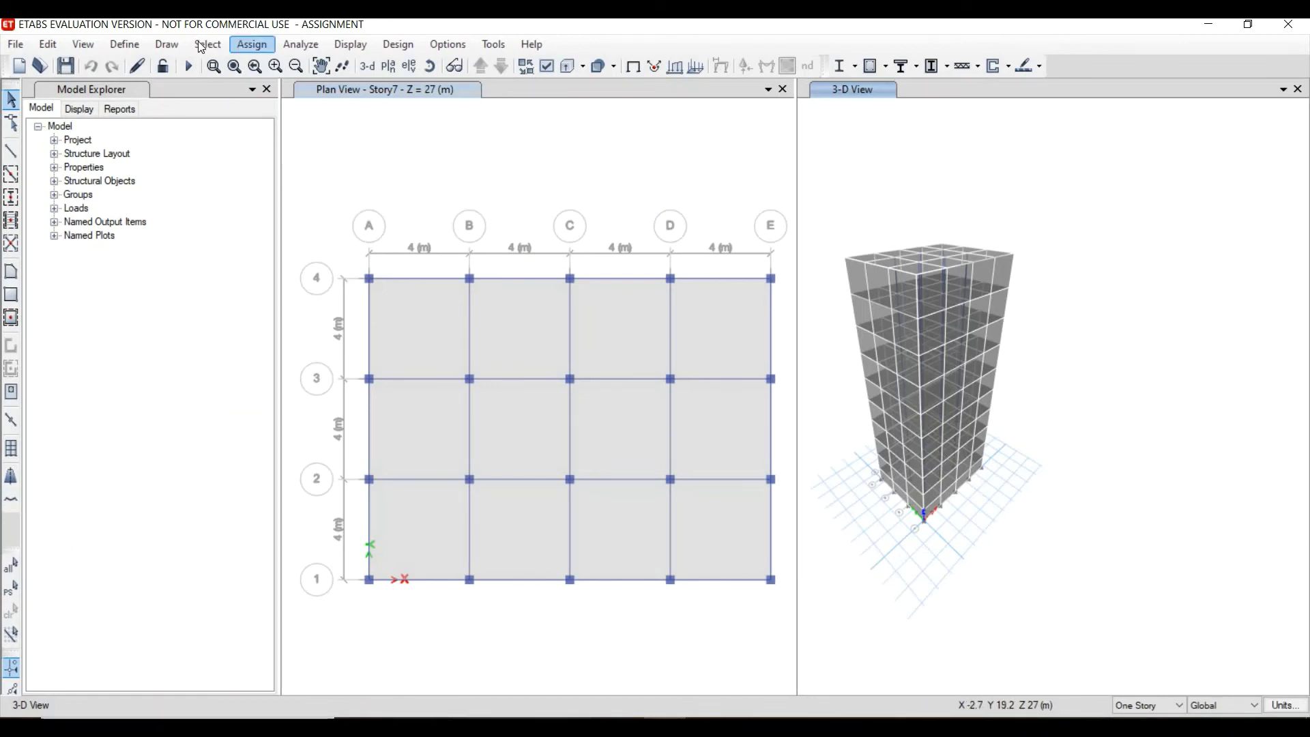
- Create a new response spectrum function of type IS 1893:2016
{"action": "left_click", "coordinate": [264, 48]}
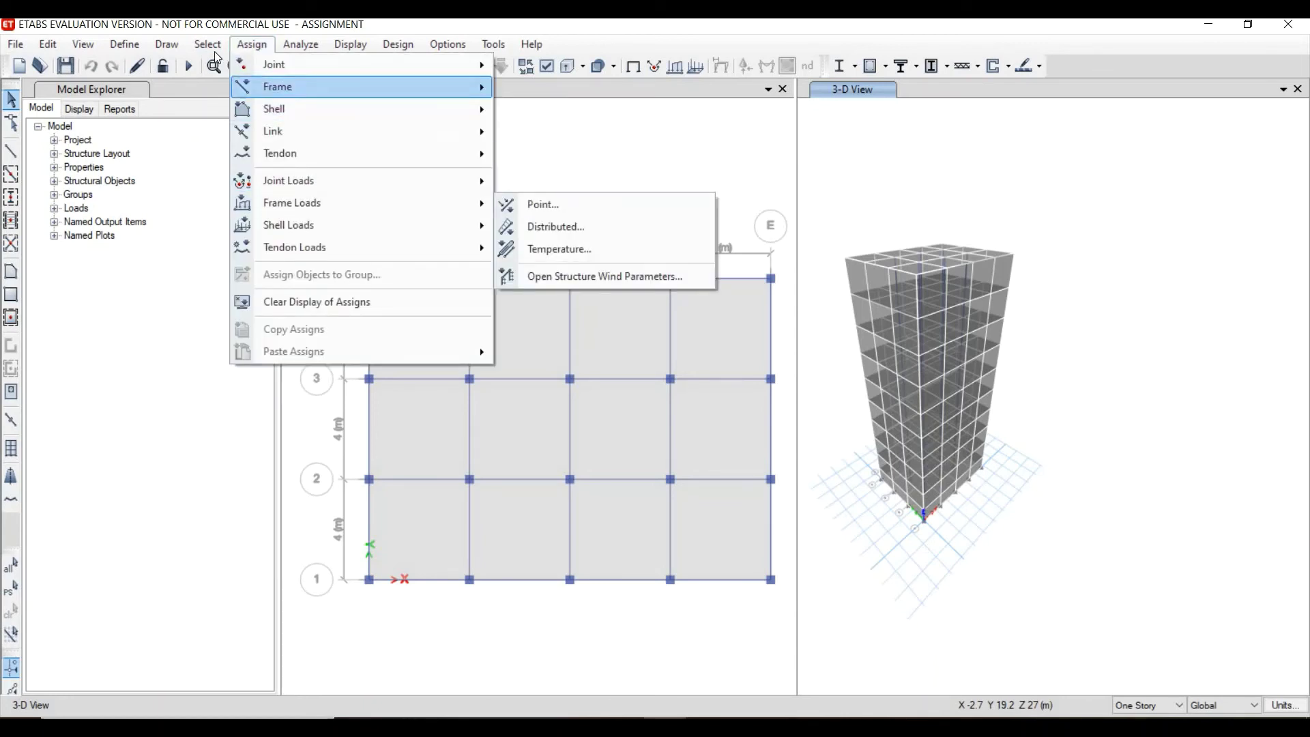
{"action": "mouse_move", "coordinate": [217, 54]}
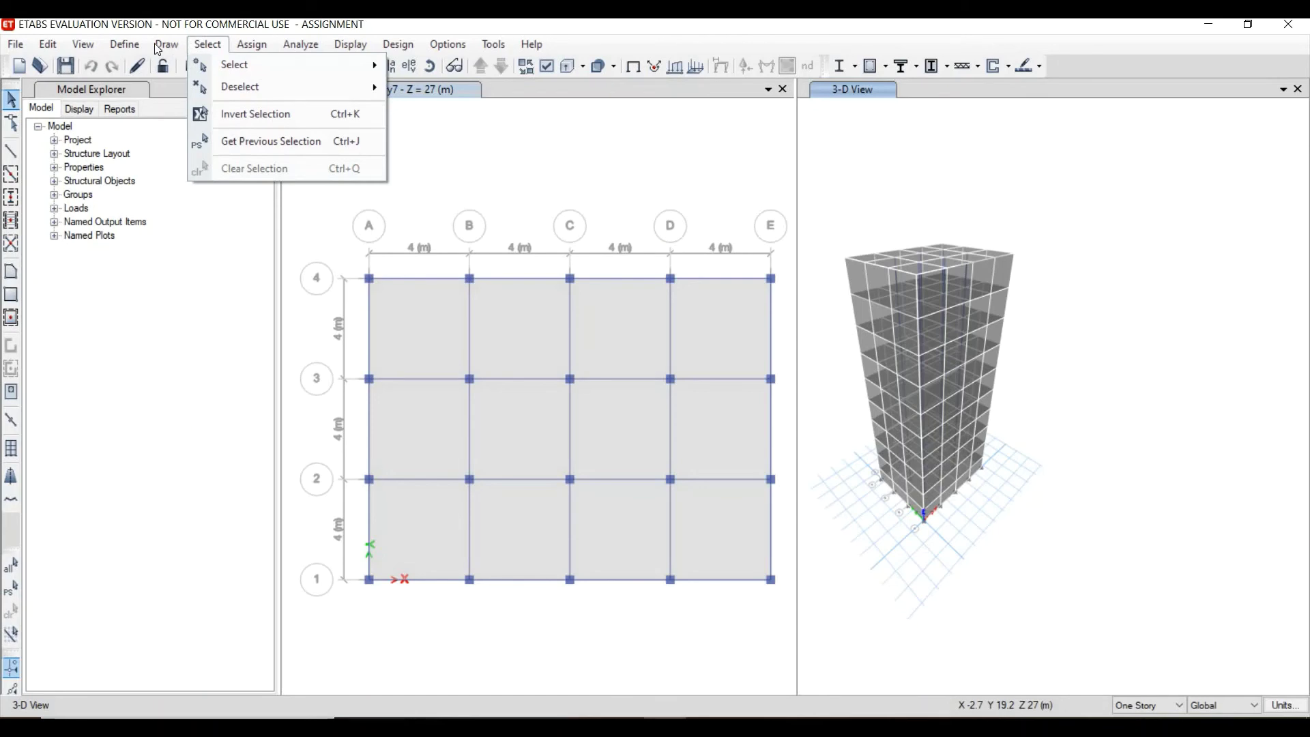
{"action": "mouse_move", "coordinate": [127, 46]}
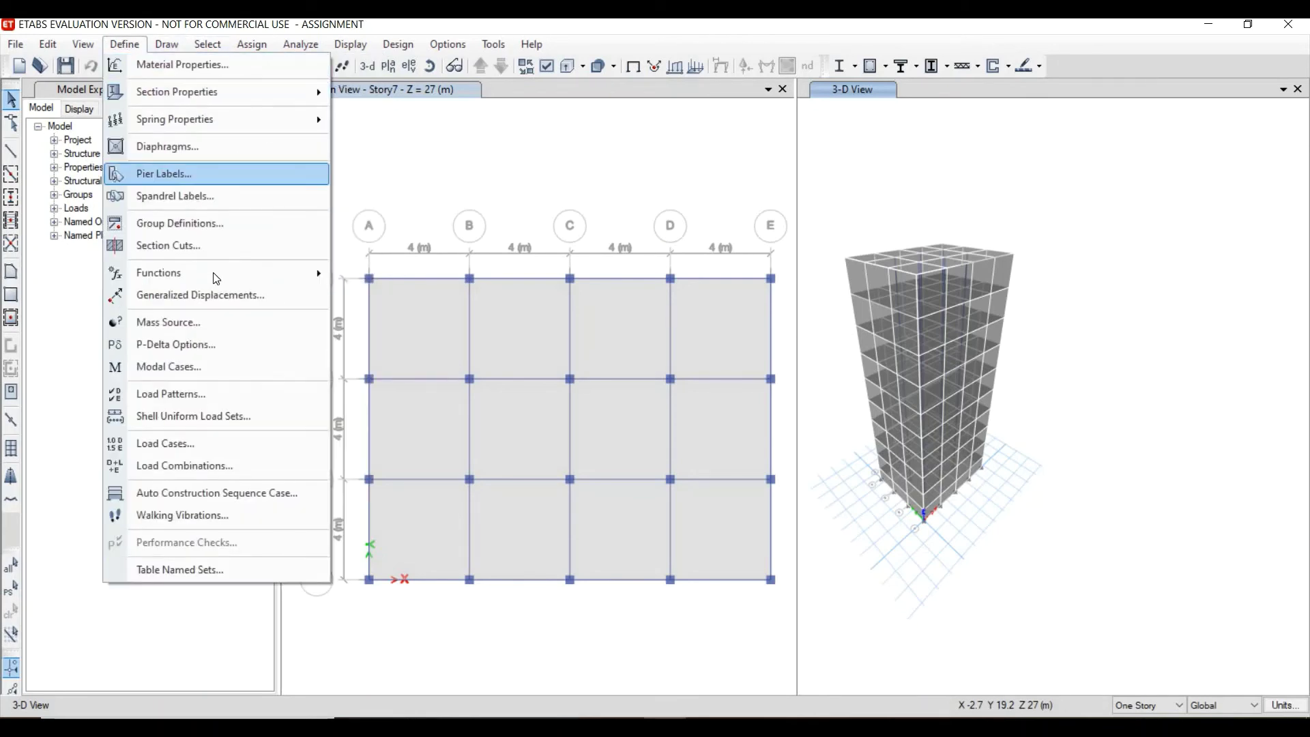
{"action": "mouse_move", "coordinate": [263, 276]}
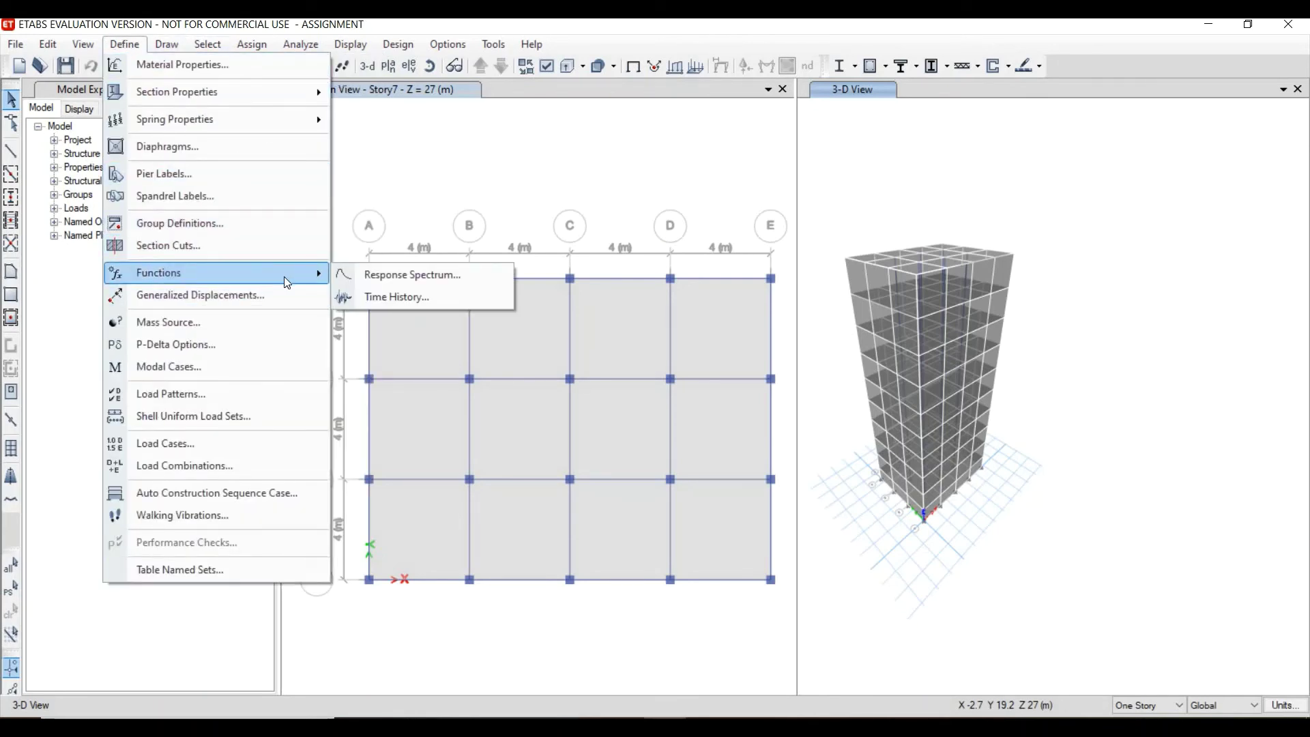
{"action": "left_click", "coordinate": [358, 276]}
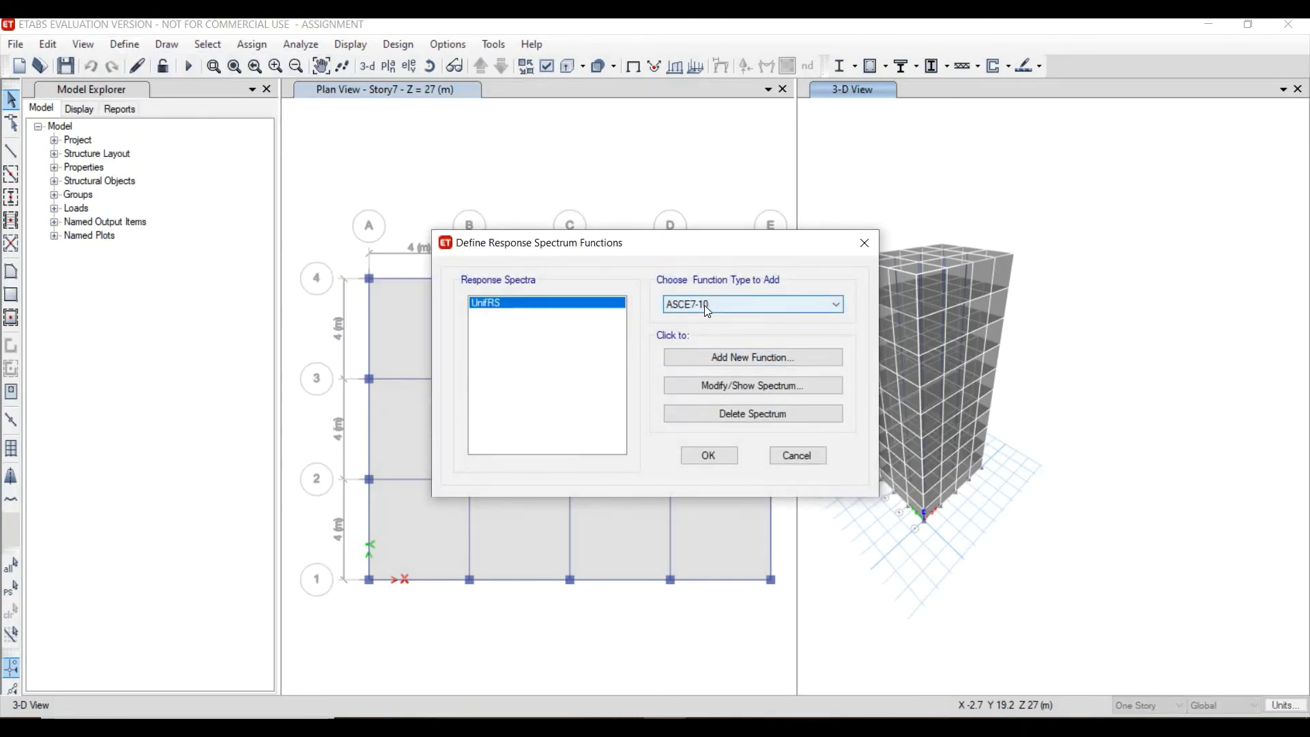
{"action": "left_click", "coordinate": [705, 305]}
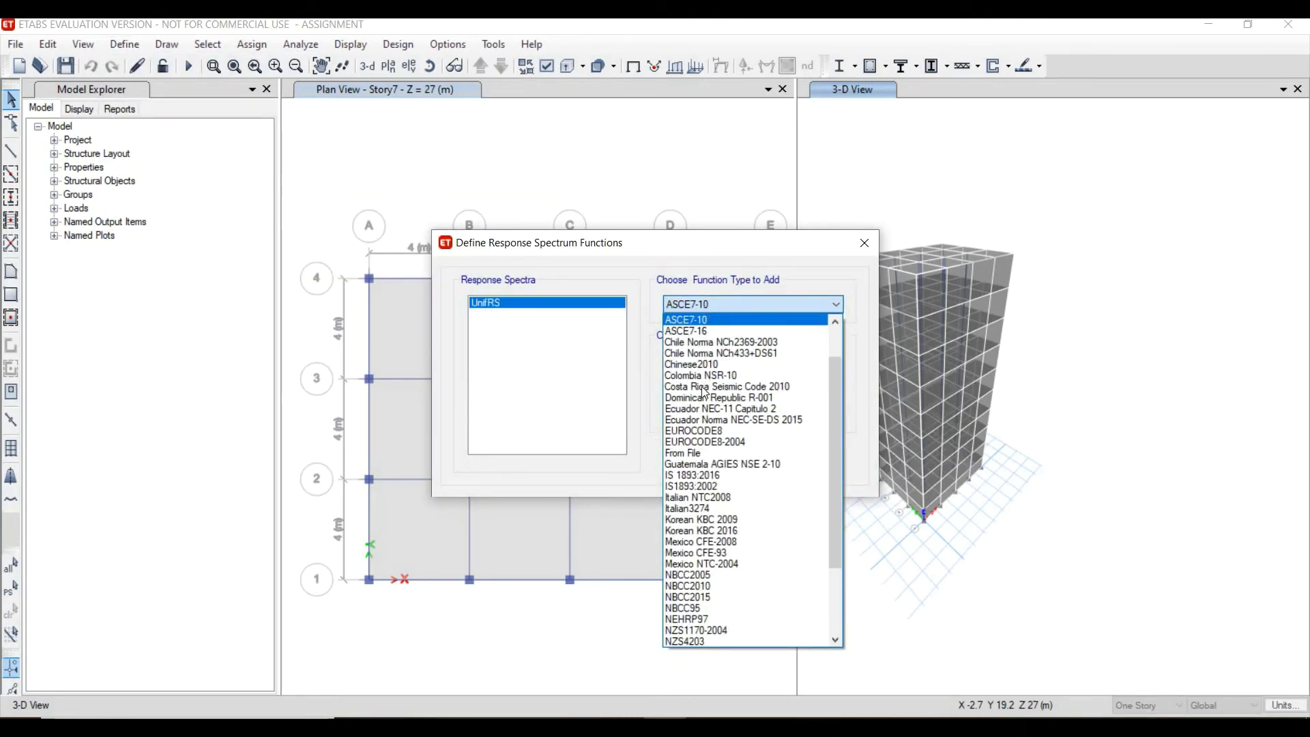
{"action": "left_click", "coordinate": [713, 476]}
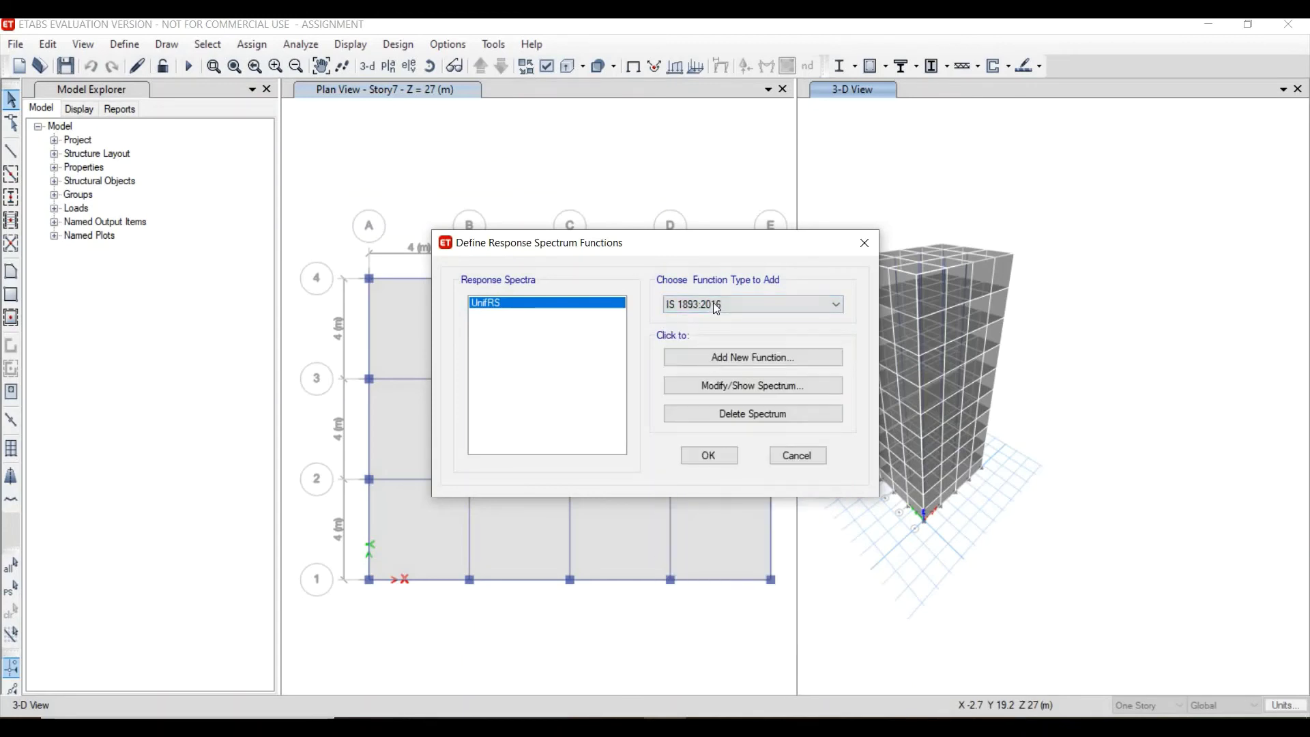
{"action": "left_click", "coordinate": [747, 358]}
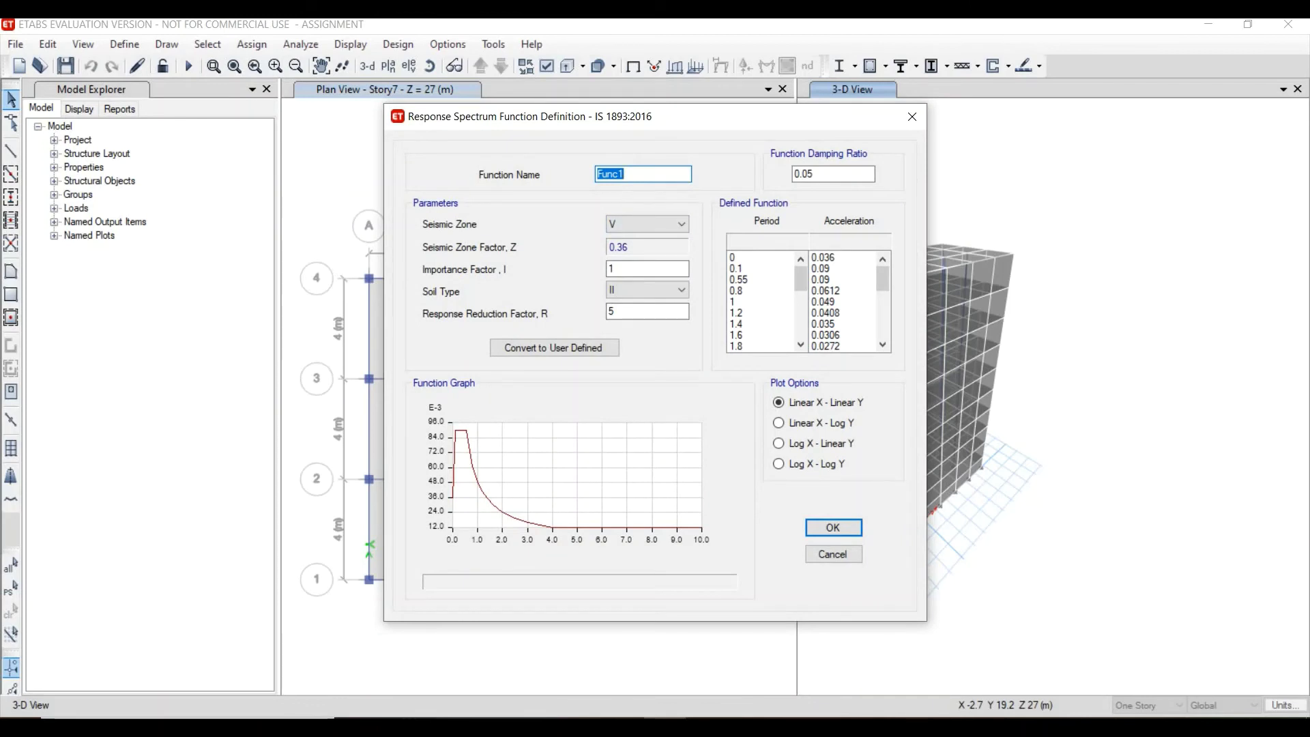
- Name the new response spectrum function RESPONCE
{"action": "type", "text": "SEISMIC"}
{"action": "key", "text": "BackSpace"}
{"action": "key", "text": "BackSpace"}
{"action": "key", "text": "BackSpace"}
{"action": "key", "text": "BackSpace"}
{"action": "key", "text": "BackSpace"}
{"action": "key", "text": "BackSpace"}
{"action": "type", "text": "RESPONCE"}
- Set the RESPONCE function's seismic zone to II and response reduction factor to 3, and save the function definitions
{"action": "left_click", "coordinate": [624, 220]}
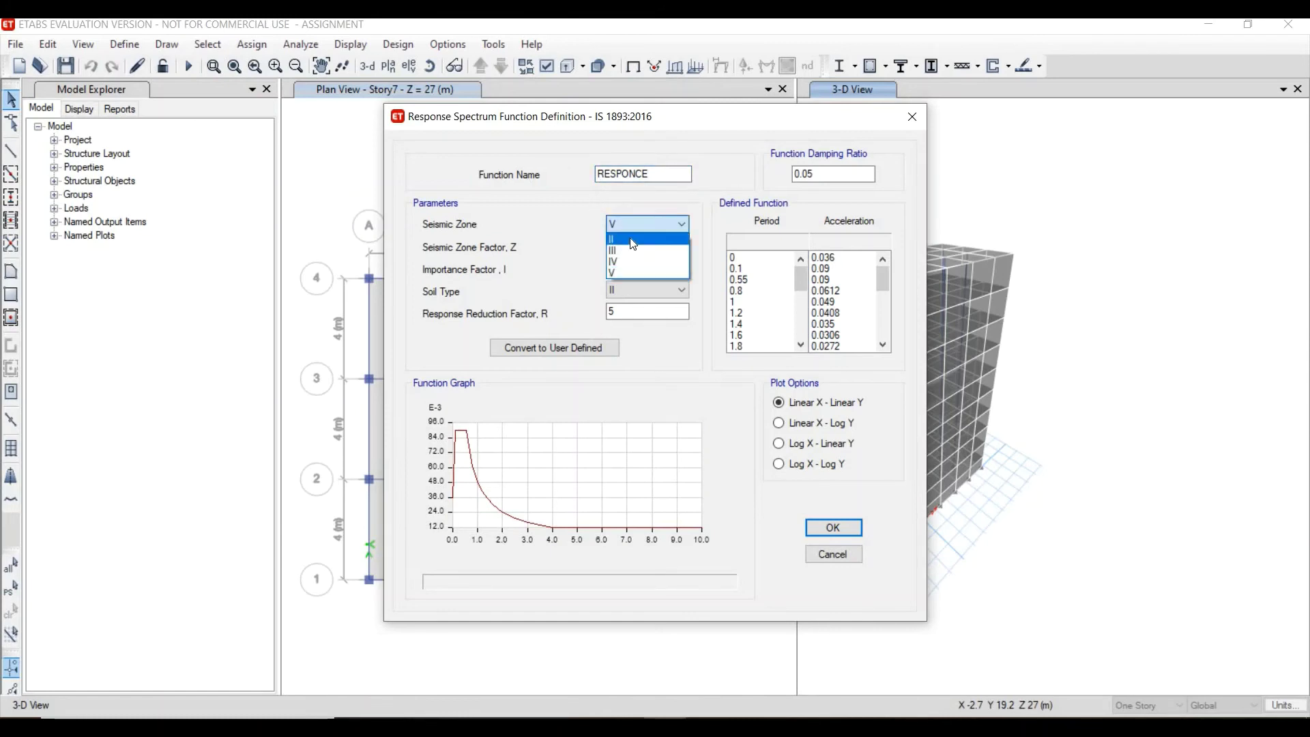
{"action": "left_click", "coordinate": [632, 241]}
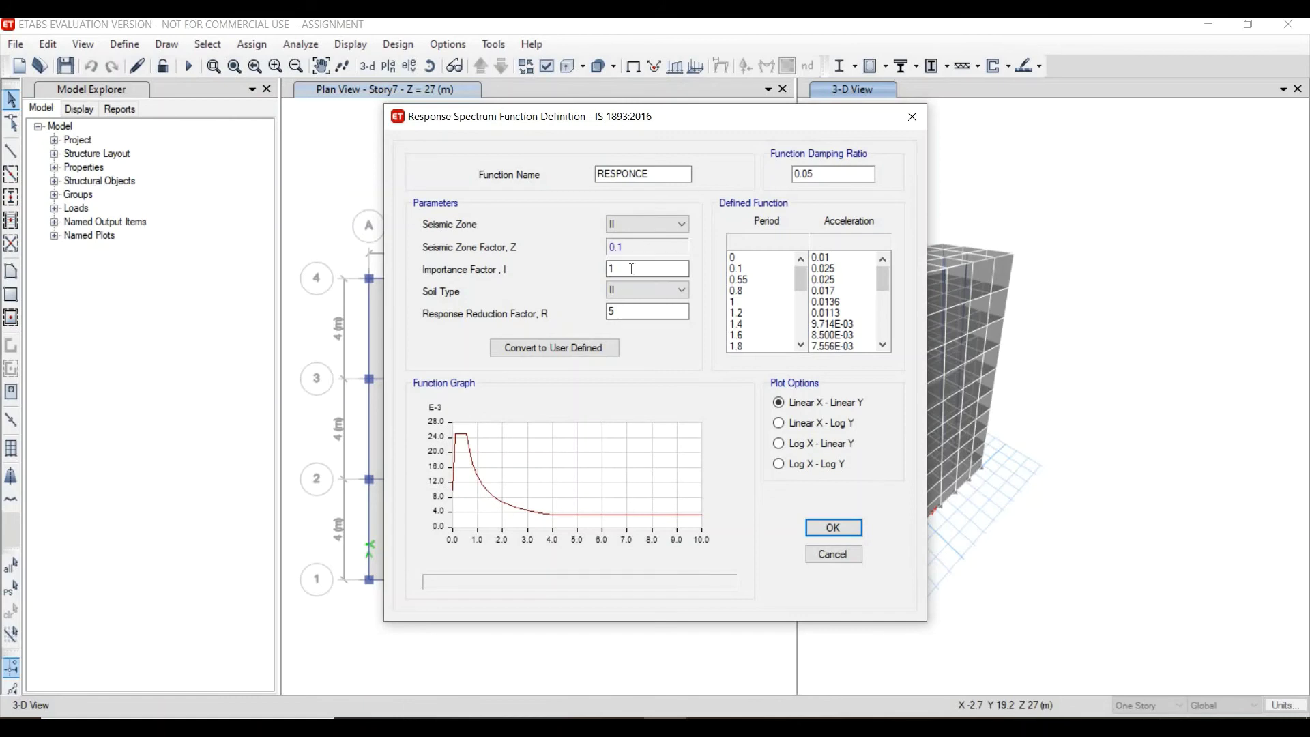
{"action": "left_click", "coordinate": [633, 312]}
{"action": "key", "text": "BackSpace"}
{"action": "type", "text": "3"}
{"action": "left_click", "coordinate": [652, 269]}
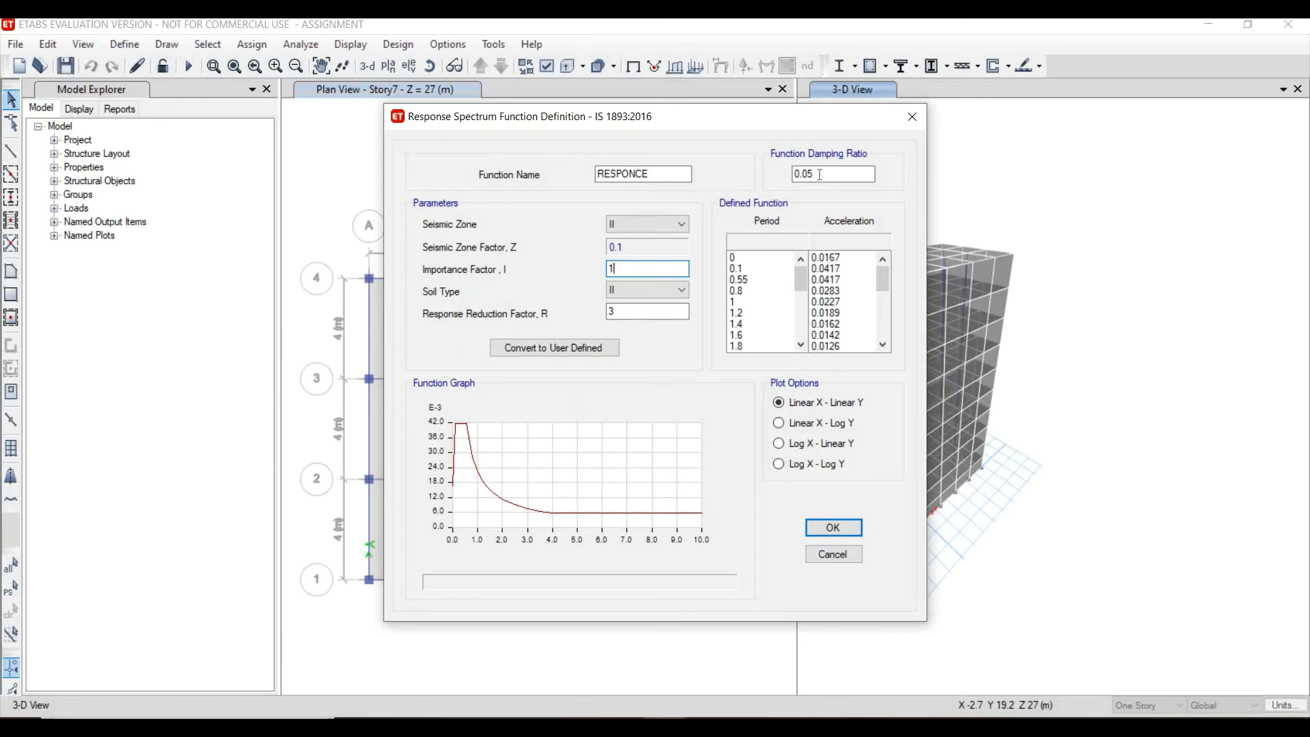
{"action": "left_click", "coordinate": [835, 528]}
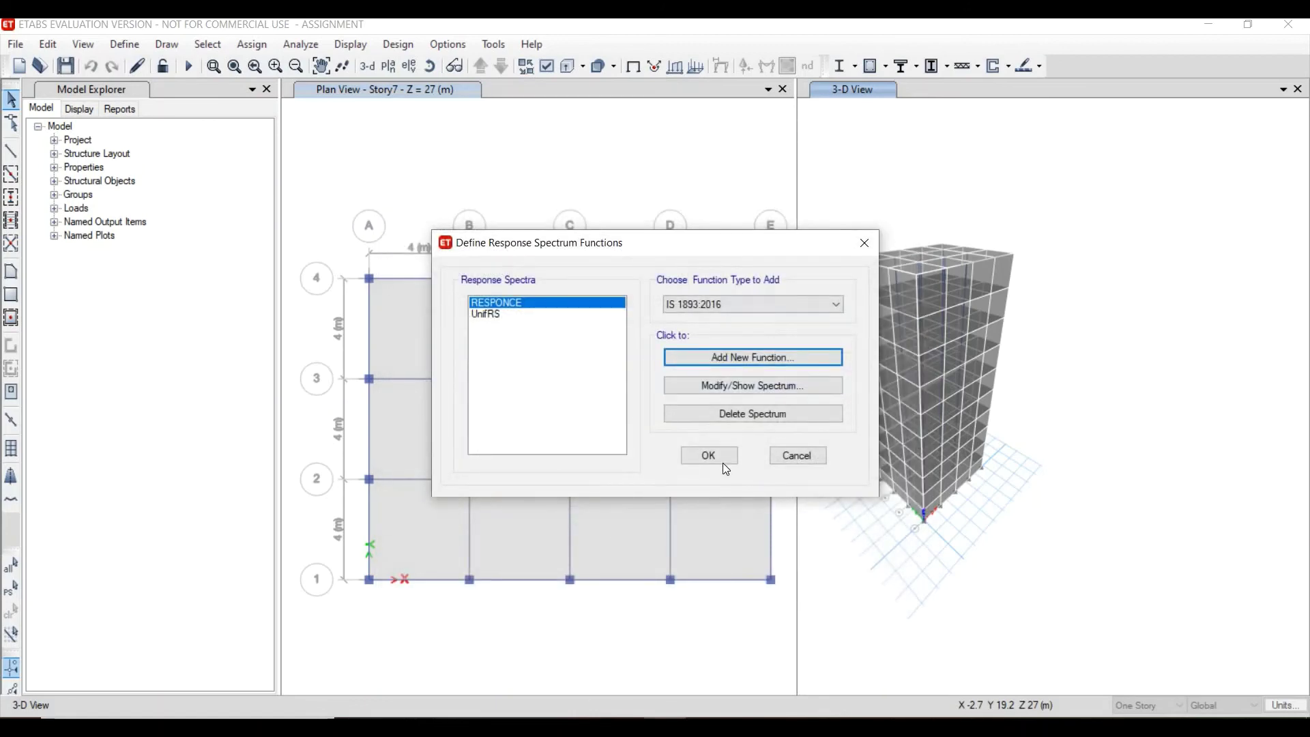
{"action": "left_click", "coordinate": [714, 456]}
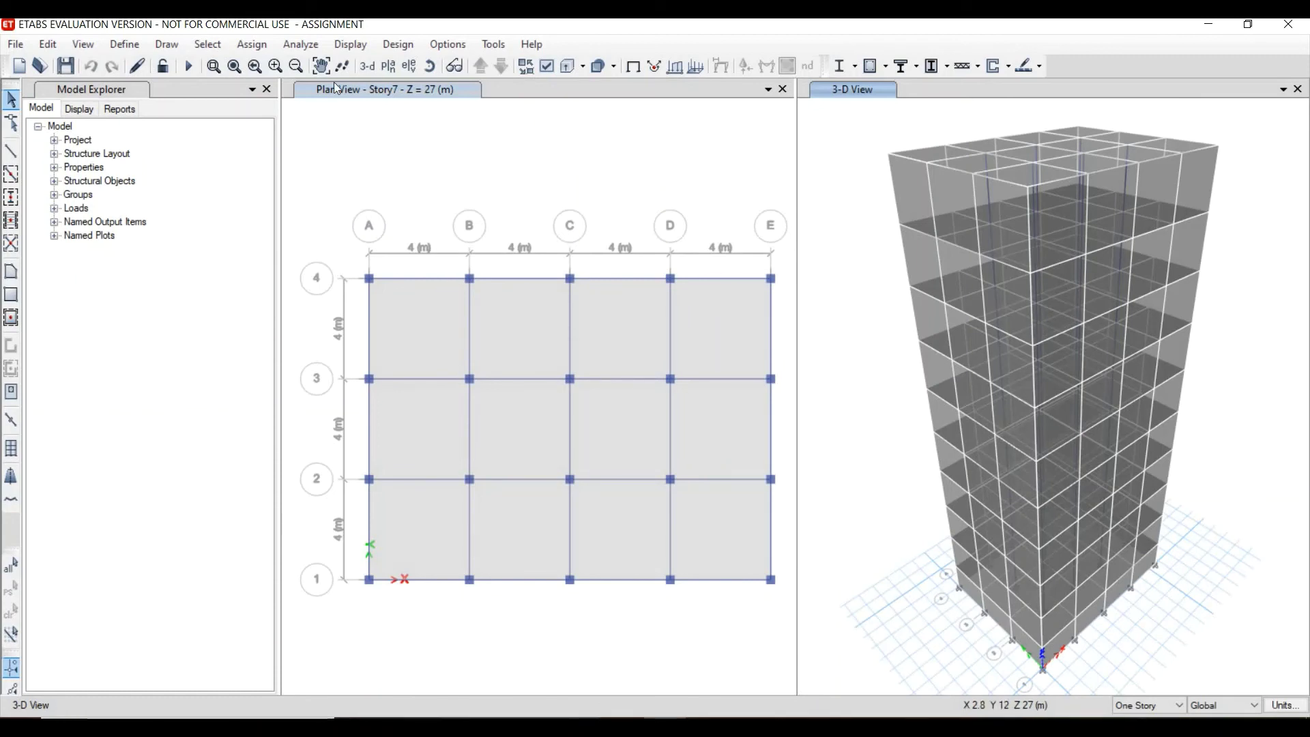
- Open the SEISMIC load case for modification and change its load case type to Response Spectrum
{"action": "left_click", "coordinate": [163, 65]}
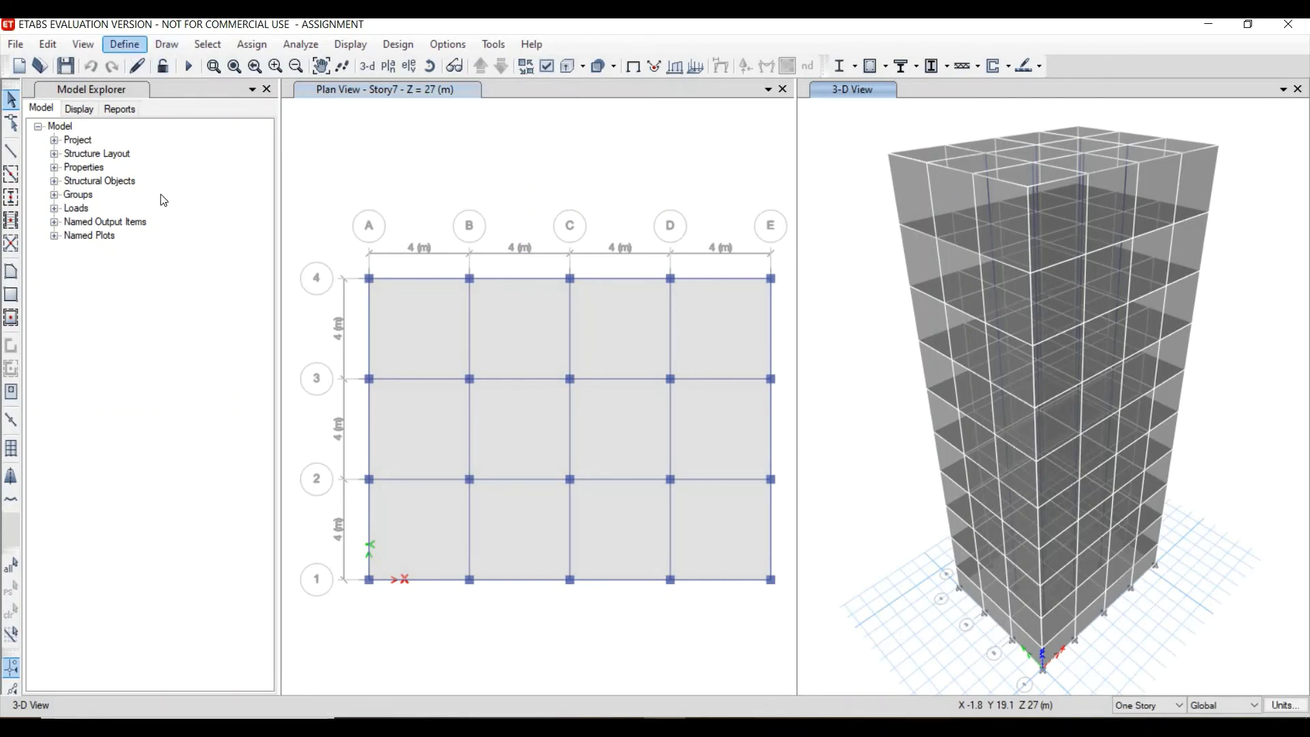
{"action": "left_click", "coordinate": [125, 45]}
{"action": "left_click", "coordinate": [219, 444]}
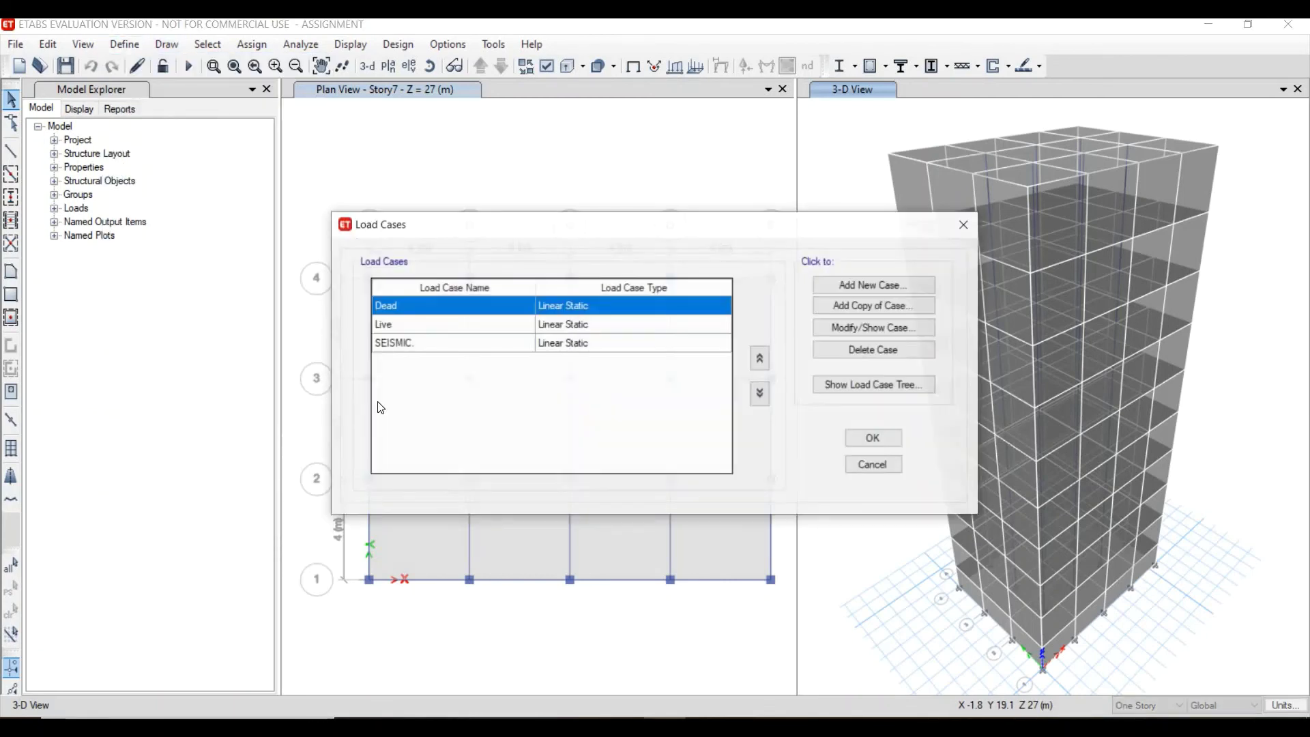
{"action": "left_click", "coordinate": [425, 342]}
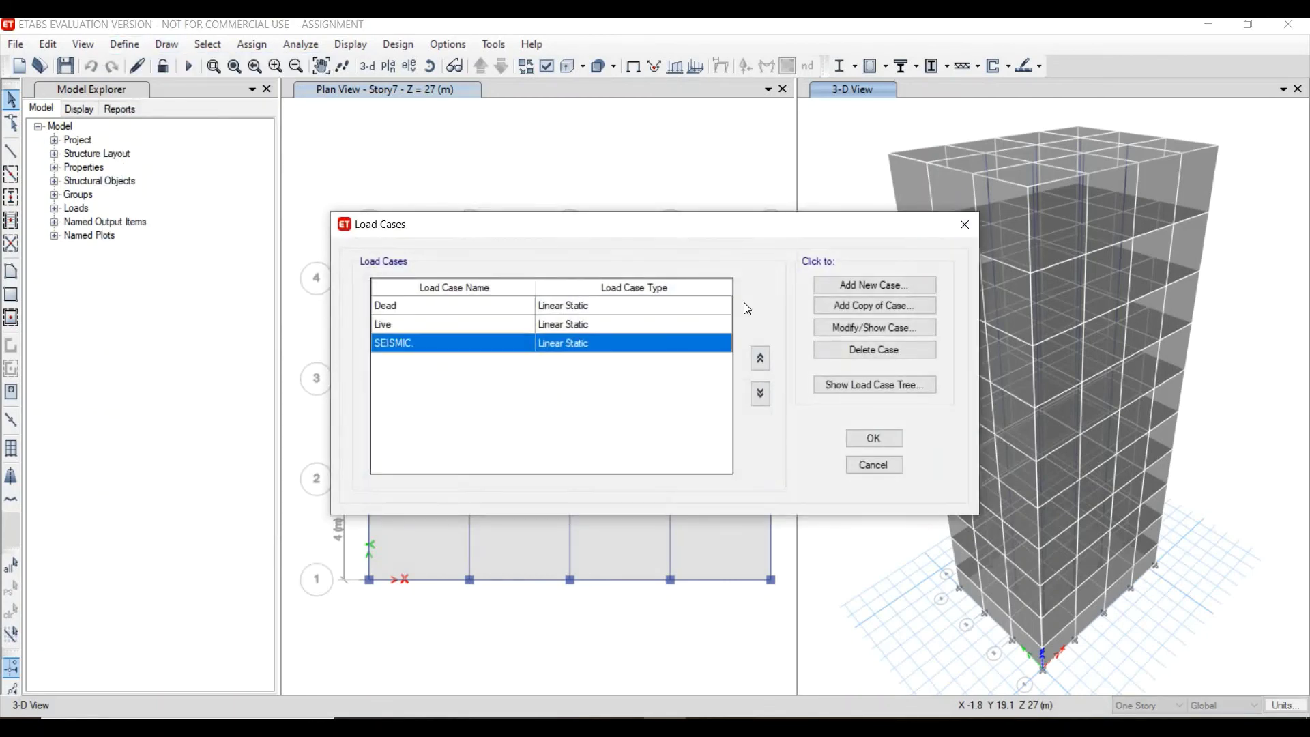
{"action": "left_click", "coordinate": [868, 331]}
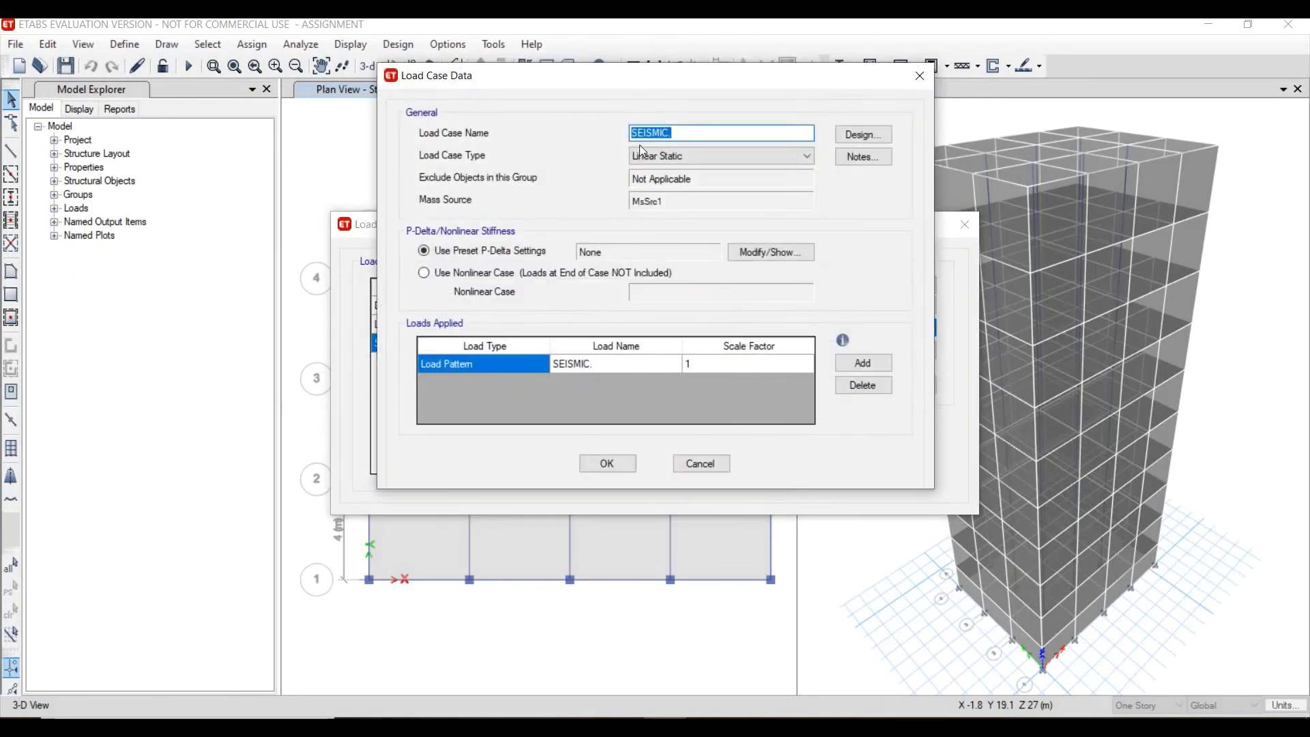
{"action": "left_click", "coordinate": [686, 149]}
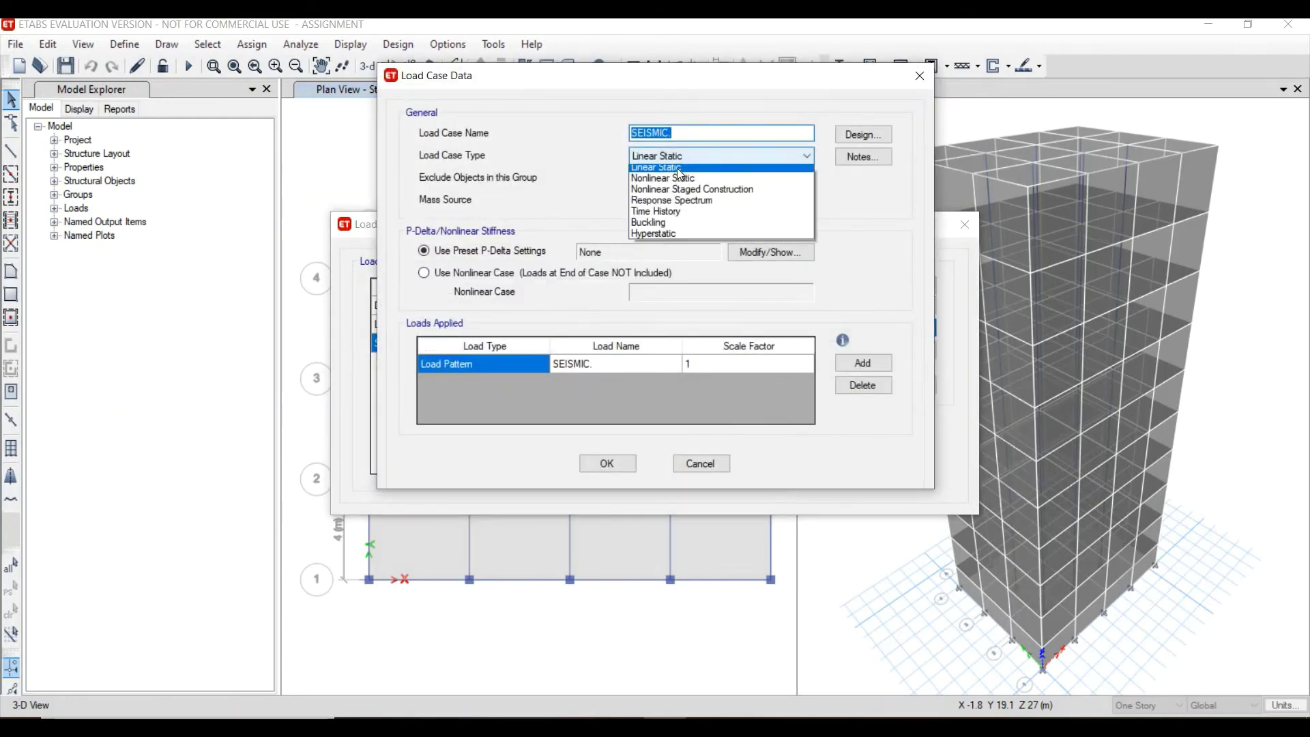
{"action": "left_click", "coordinate": [681, 204]}
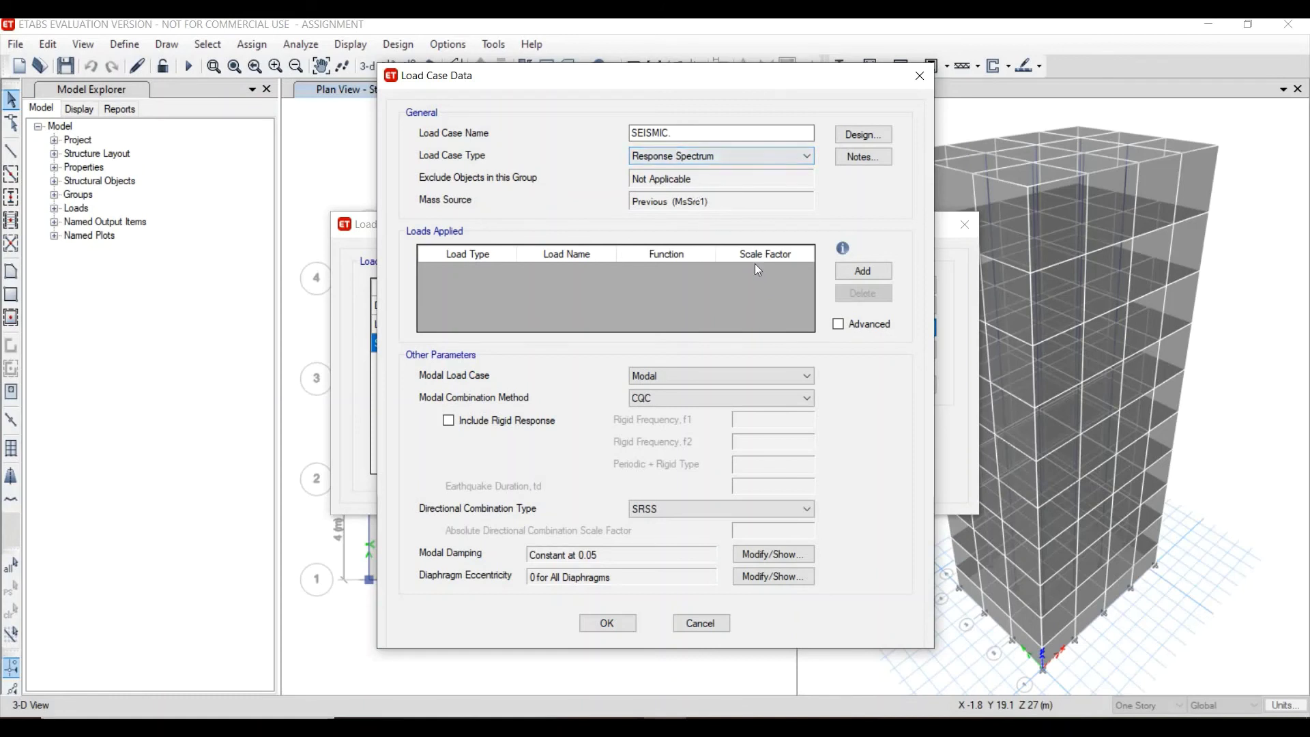
- Add an Acceleration load in direction U1 to the SEISMIC case and assign it the RESPONCE function
{"action": "left_click", "coordinate": [861, 271]}
{"action": "left_click", "coordinate": [472, 273]}
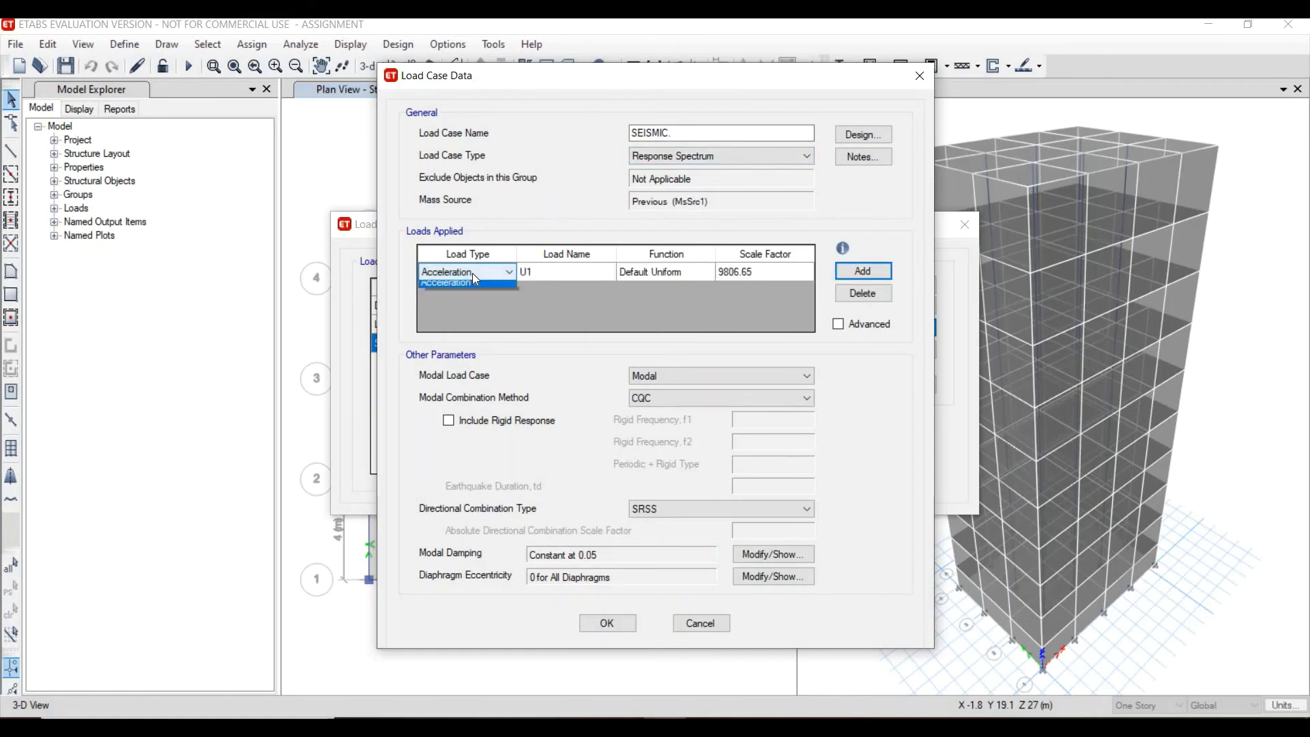
{"action": "left_click", "coordinate": [472, 273]}
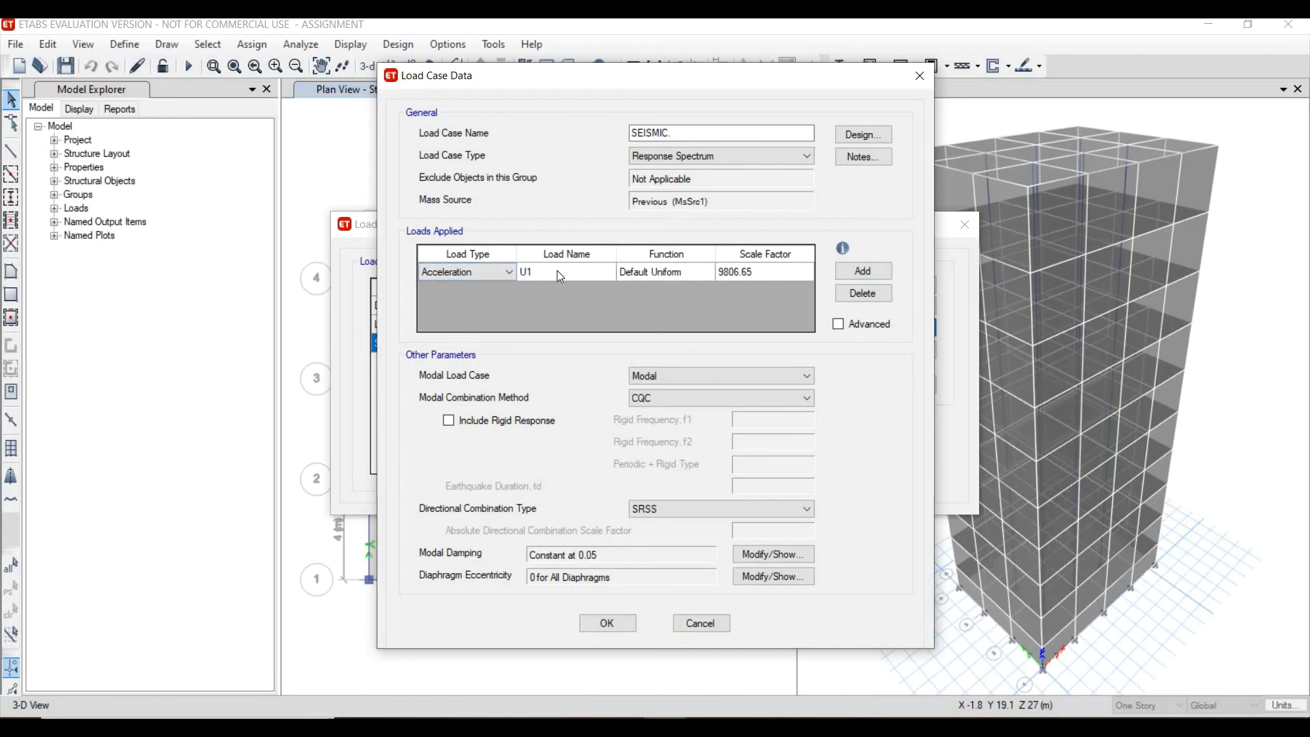
{"action": "left_click", "coordinate": [651, 273]}
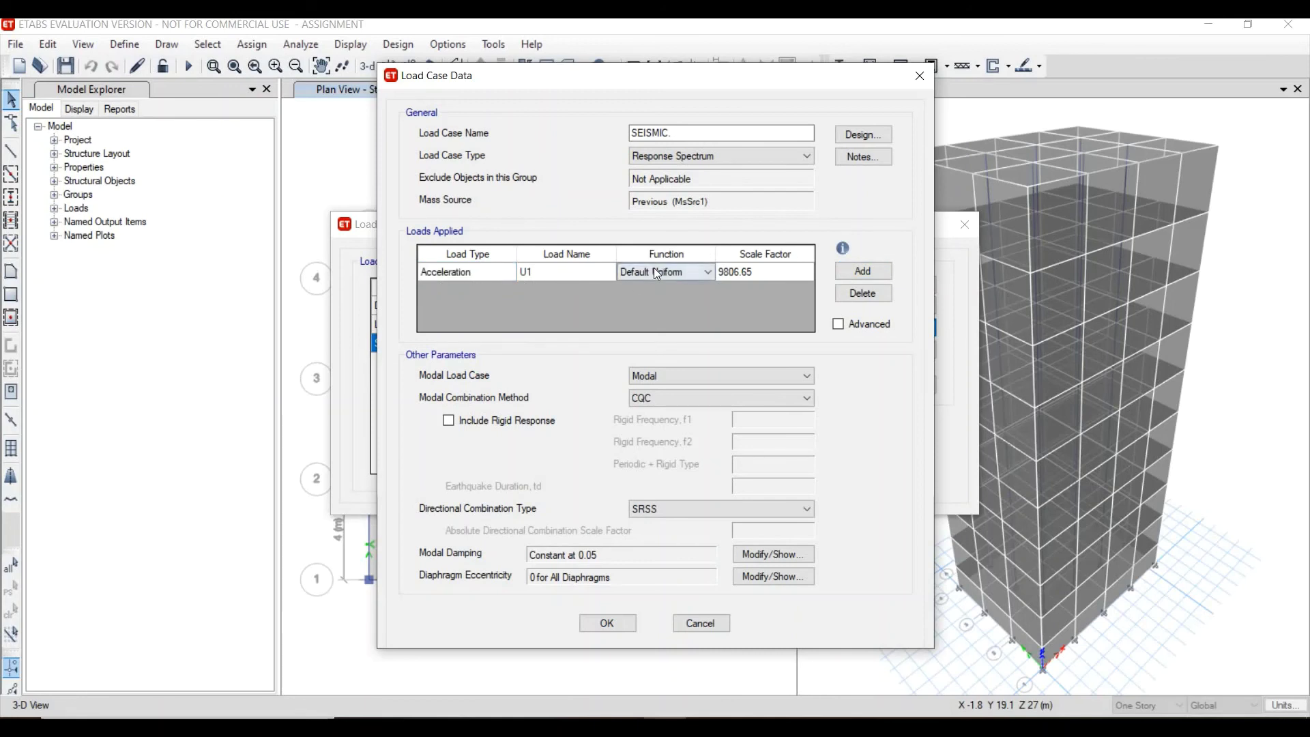
{"action": "left_click", "coordinate": [654, 270]}
{"action": "left_click", "coordinate": [666, 309]}
- Consult the design horizontal seismic coefficient formula in IS 1893-Part-1-2016.pdf in Acrobat Reader, and set the U1 load's scale factor to 1633.5 in ETABS
{"action": "left_click", "coordinate": [747, 727]}
{"action": "left_click", "coordinate": [747, 727]}
{"action": "left_click", "coordinate": [748, 727]}
{"action": "left_click", "coordinate": [1254, 32]}
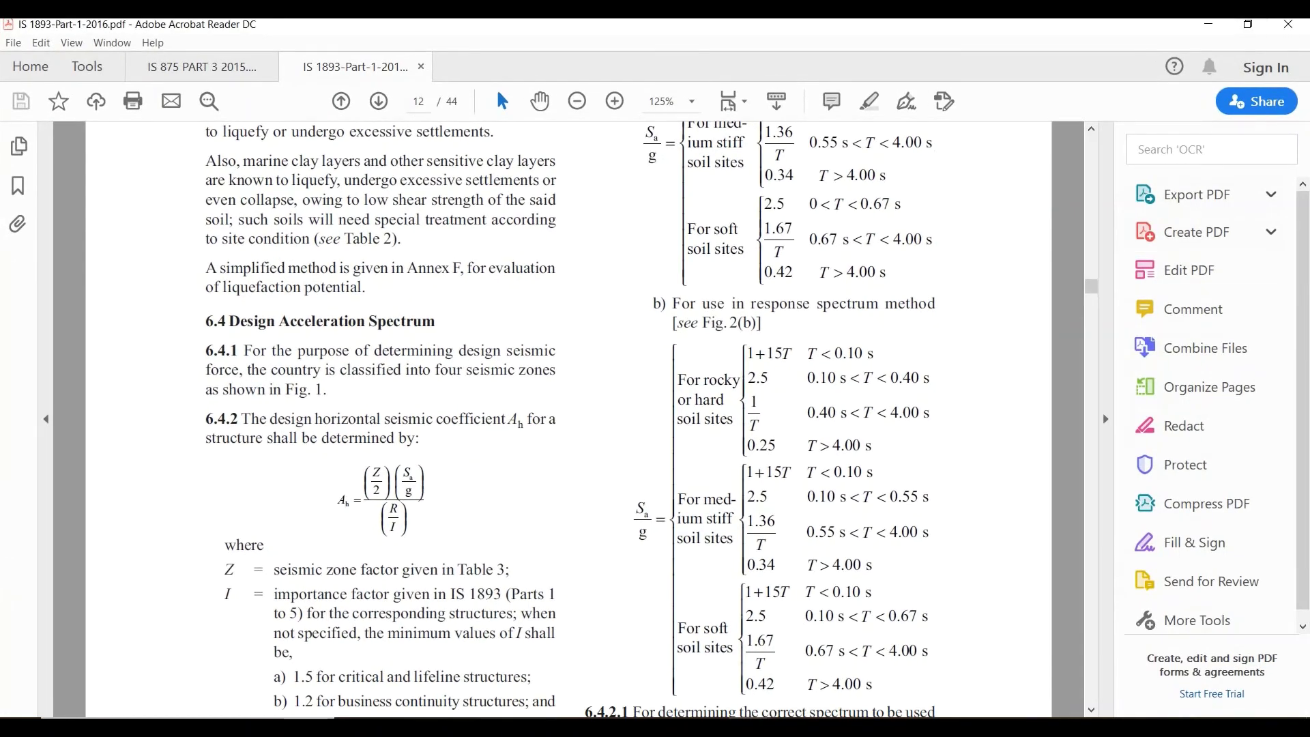
{"action": "key", "text": "alt+Tab"}
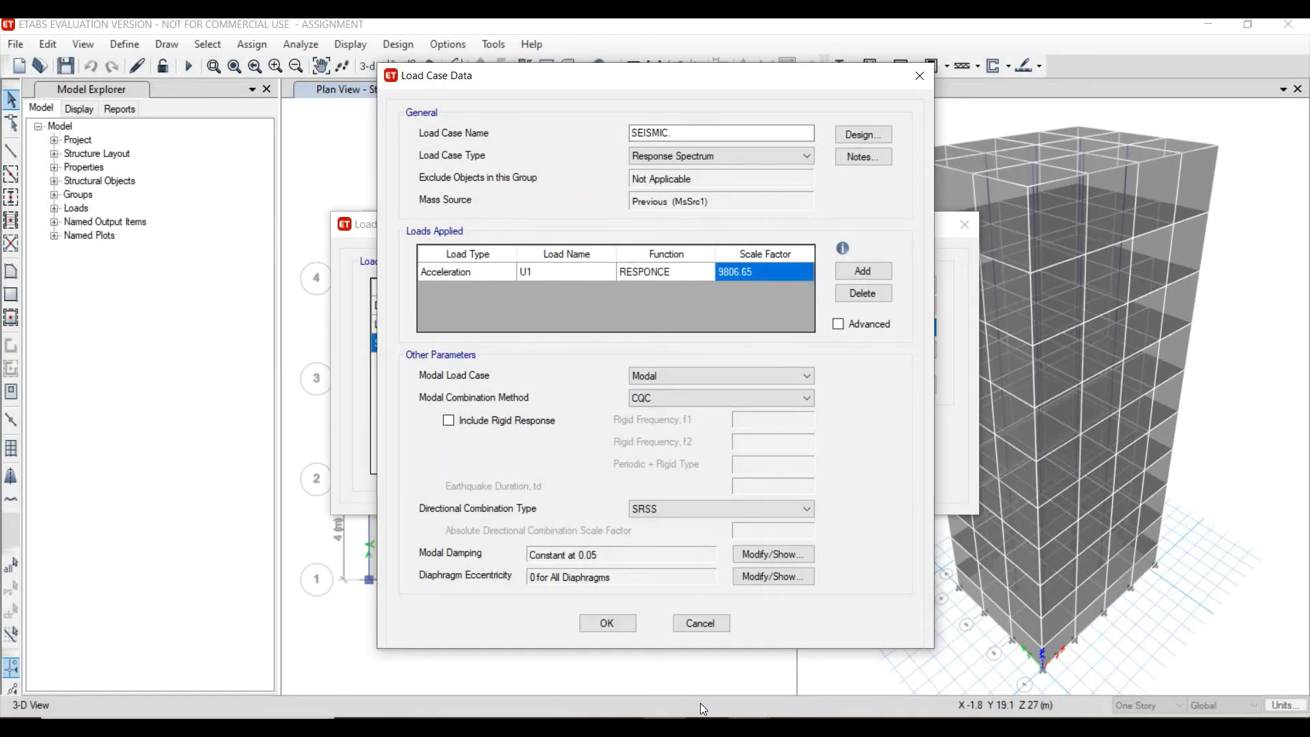
{"action": "mouse_move", "coordinate": [748, 726]}
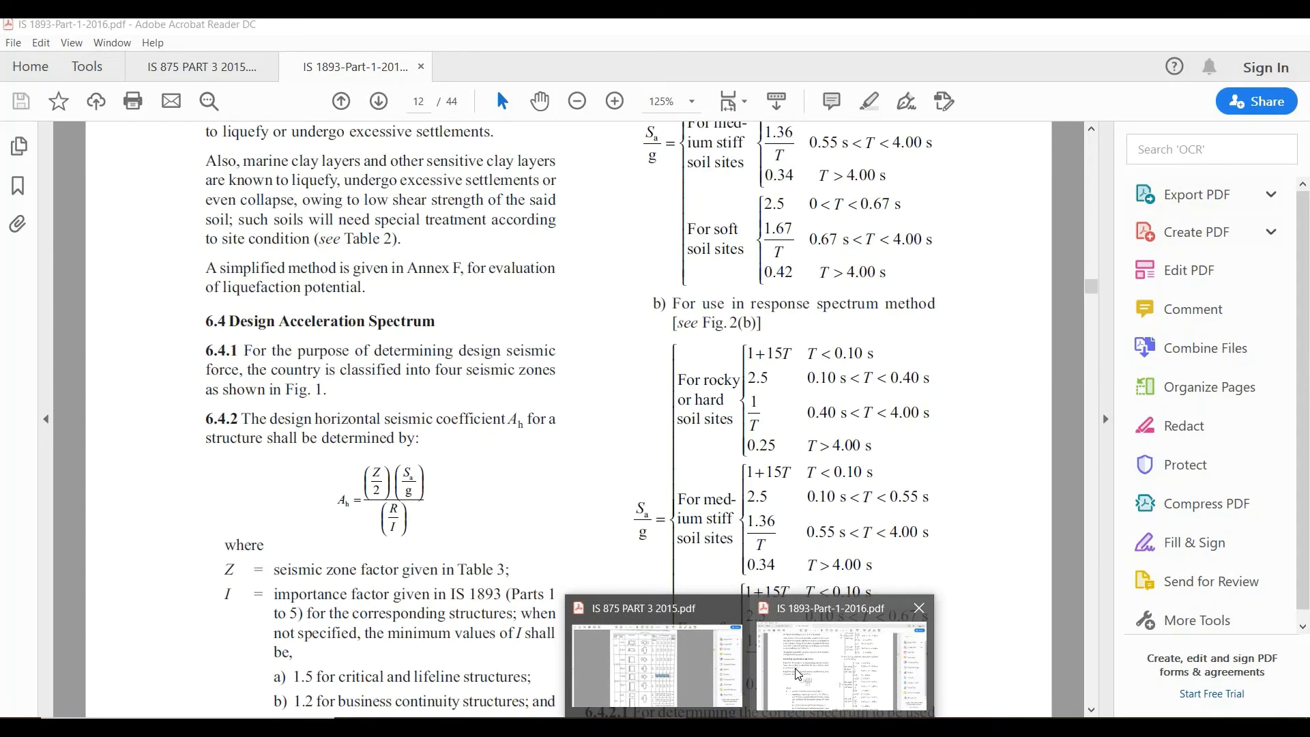
{"action": "left_click", "coordinate": [796, 674]}
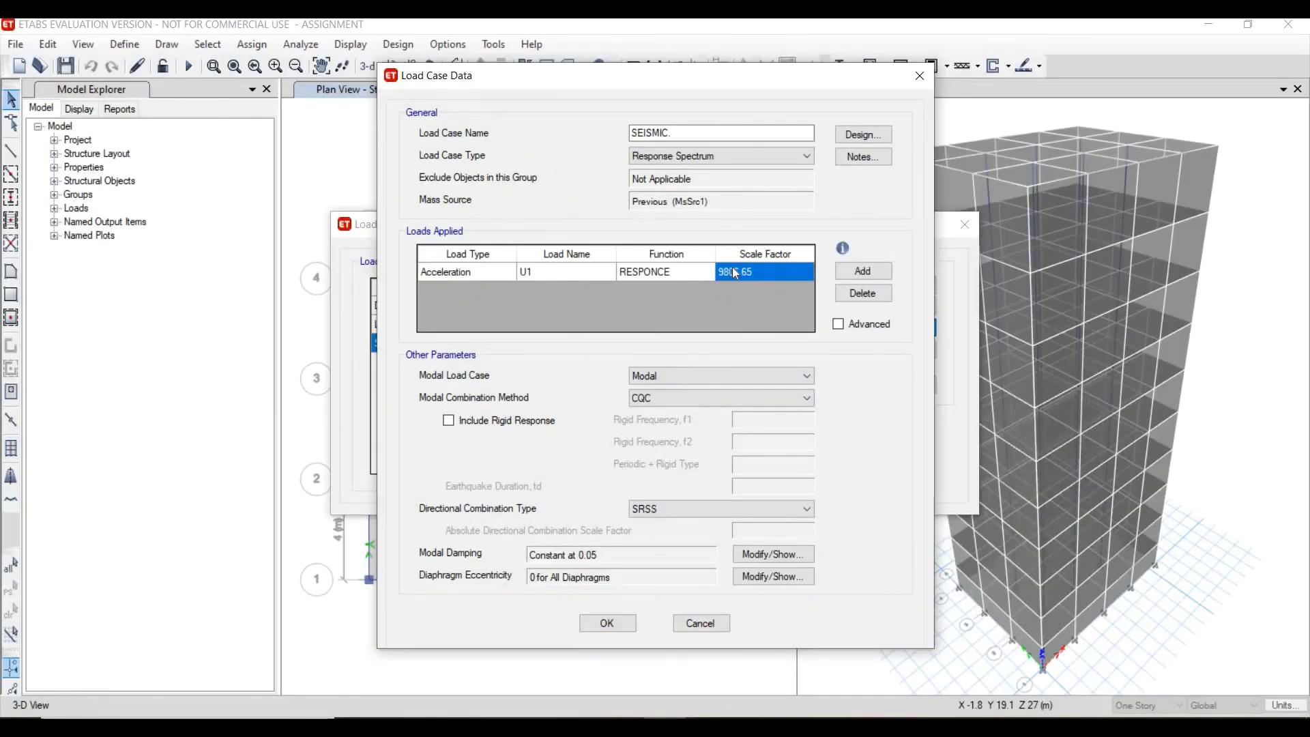
{"action": "type", "text": "1633.5"}
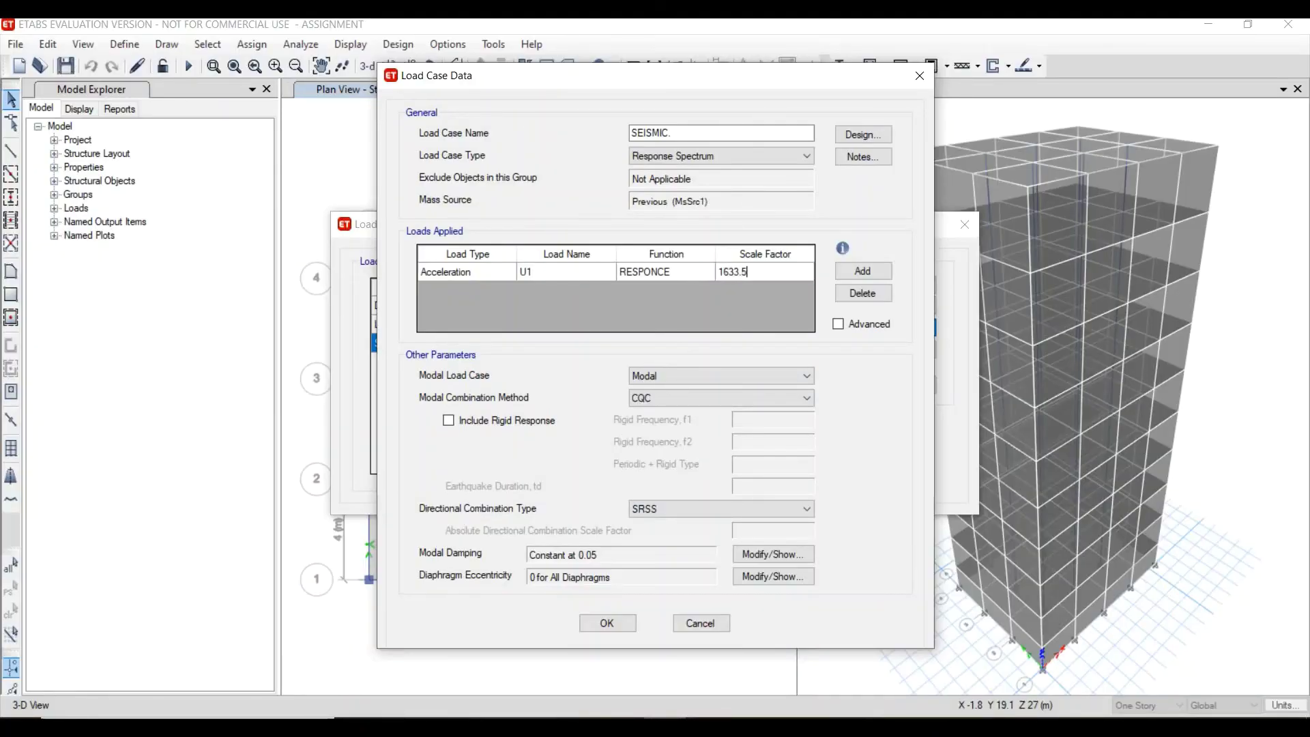
- Add a second U1 Acceleration load with the RESPONCE function and a scale factor of 1633.5
{"action": "left_click", "coordinate": [864, 272]}
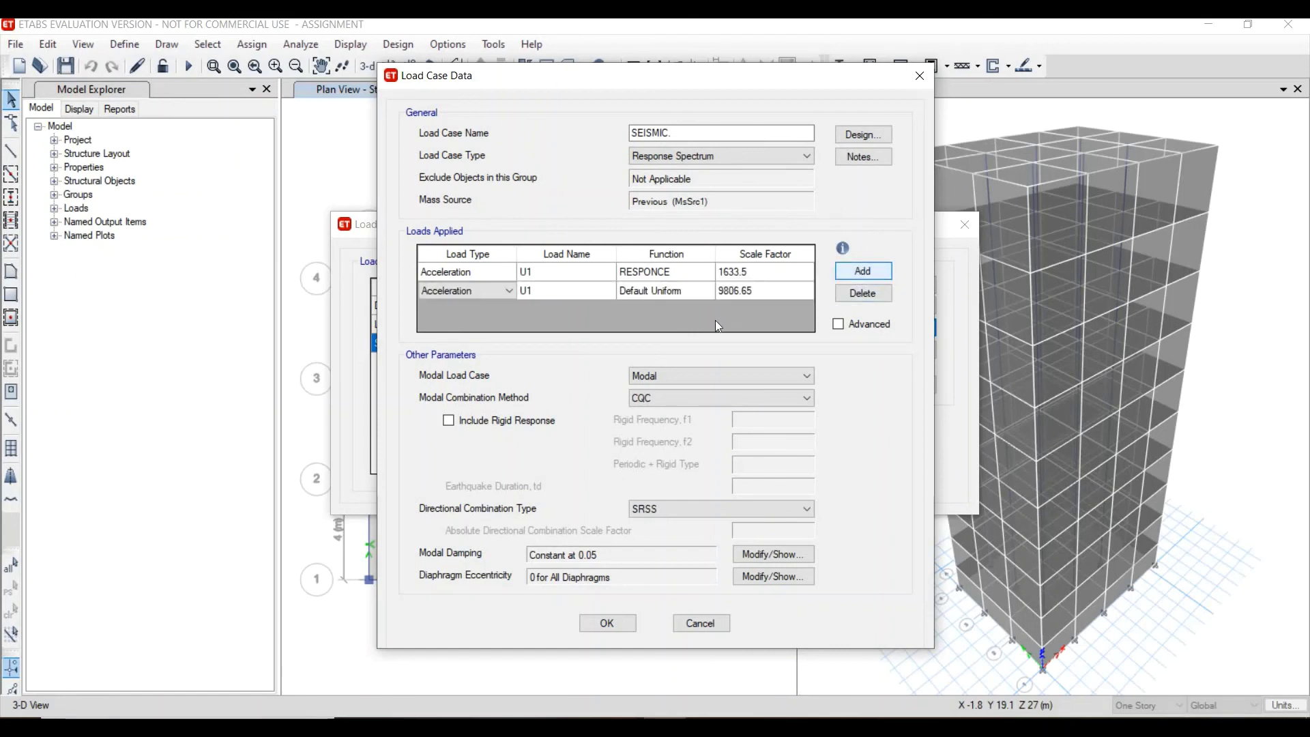
{"action": "left_click", "coordinate": [649, 293]}
{"action": "left_click", "coordinate": [649, 293]}
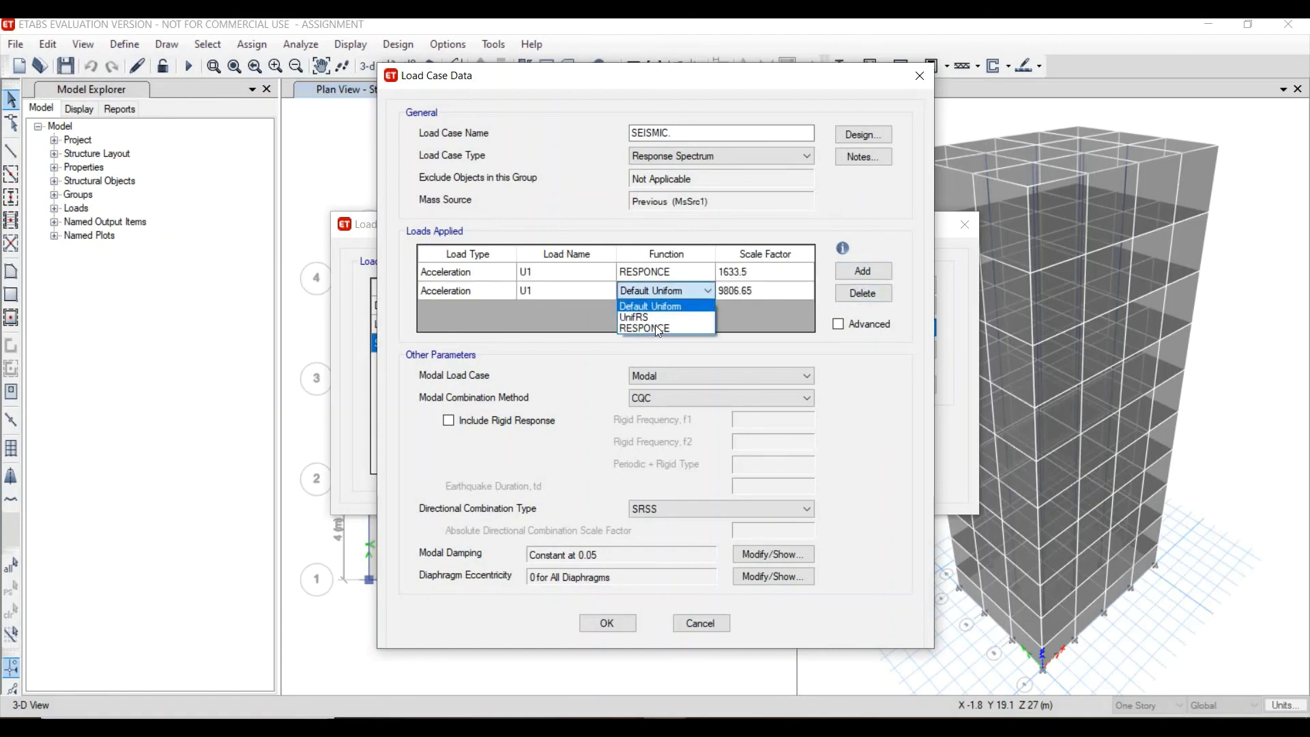
{"action": "left_click", "coordinate": [657, 329]}
{"action": "left_click", "coordinate": [764, 291]}
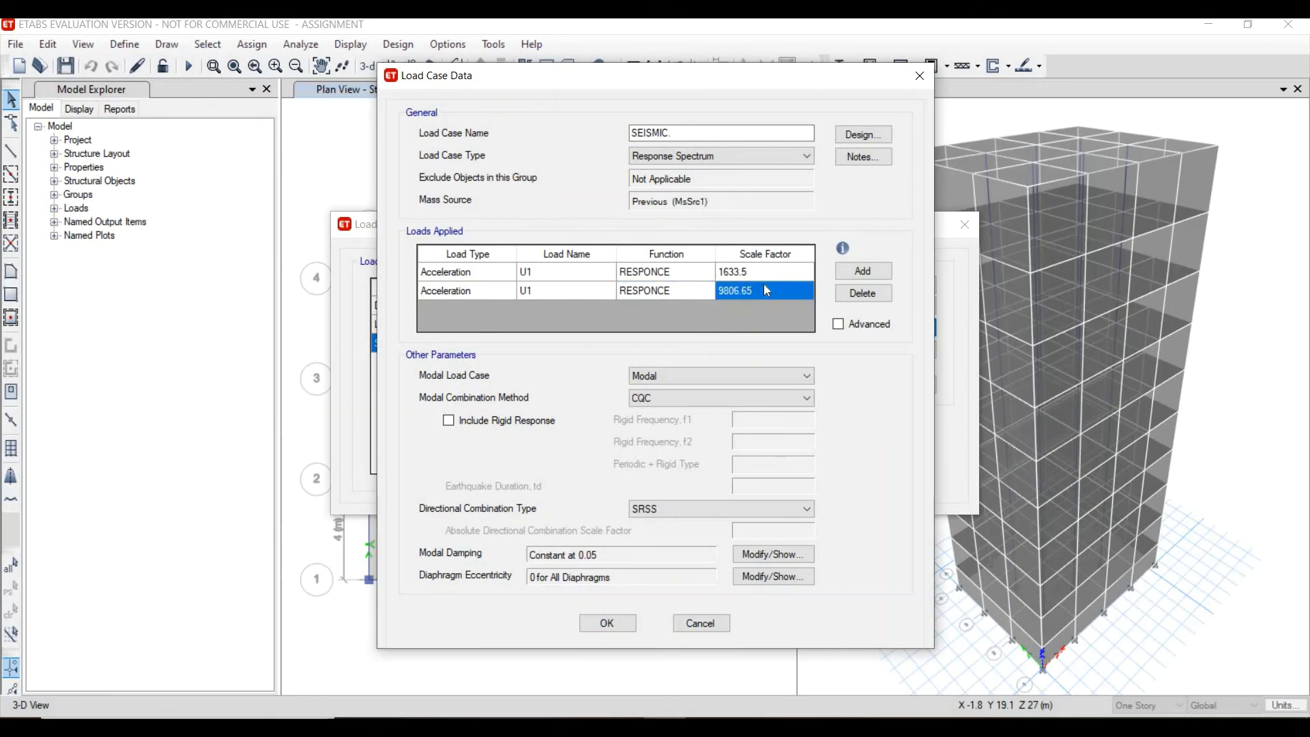
{"action": "type", "text": "1633.5"}
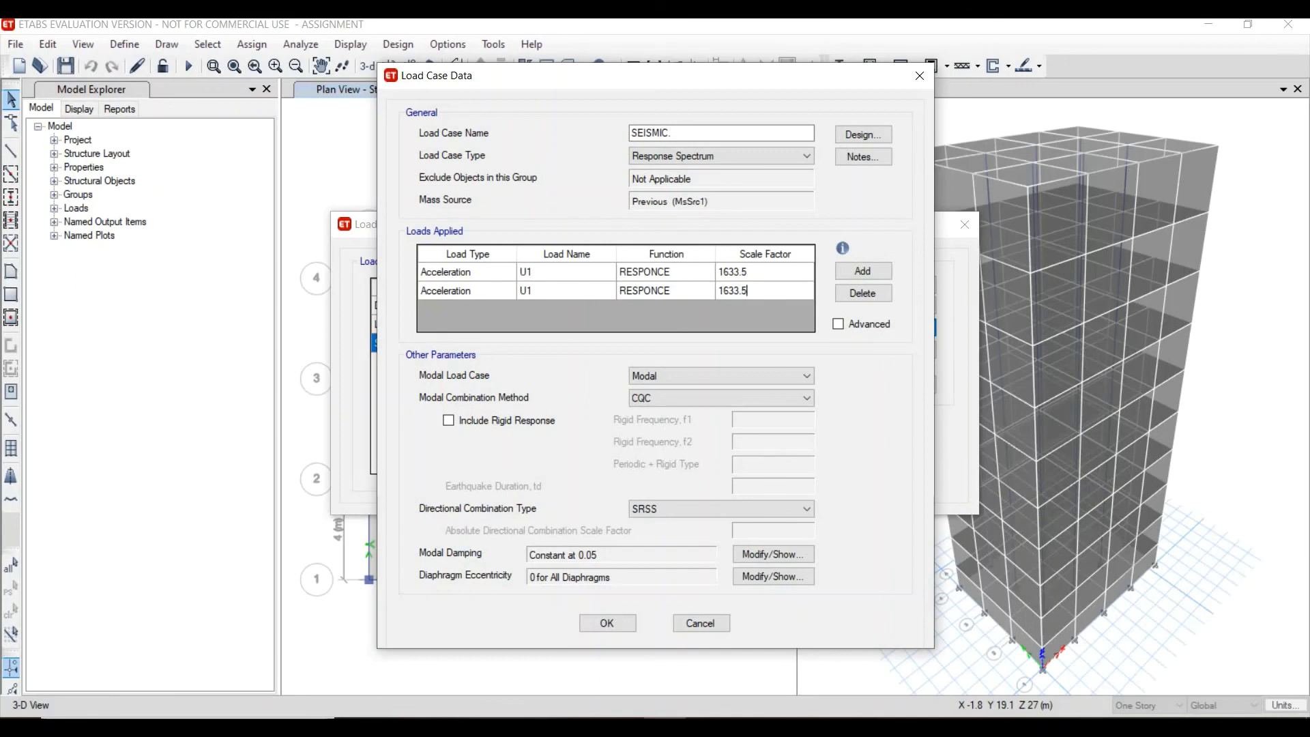
- Set the SEISMIC case's directional combination type to CQC3 and save the load case definitions
{"action": "left_click", "coordinate": [649, 513]}
{"action": "left_click", "coordinate": [654, 512]}
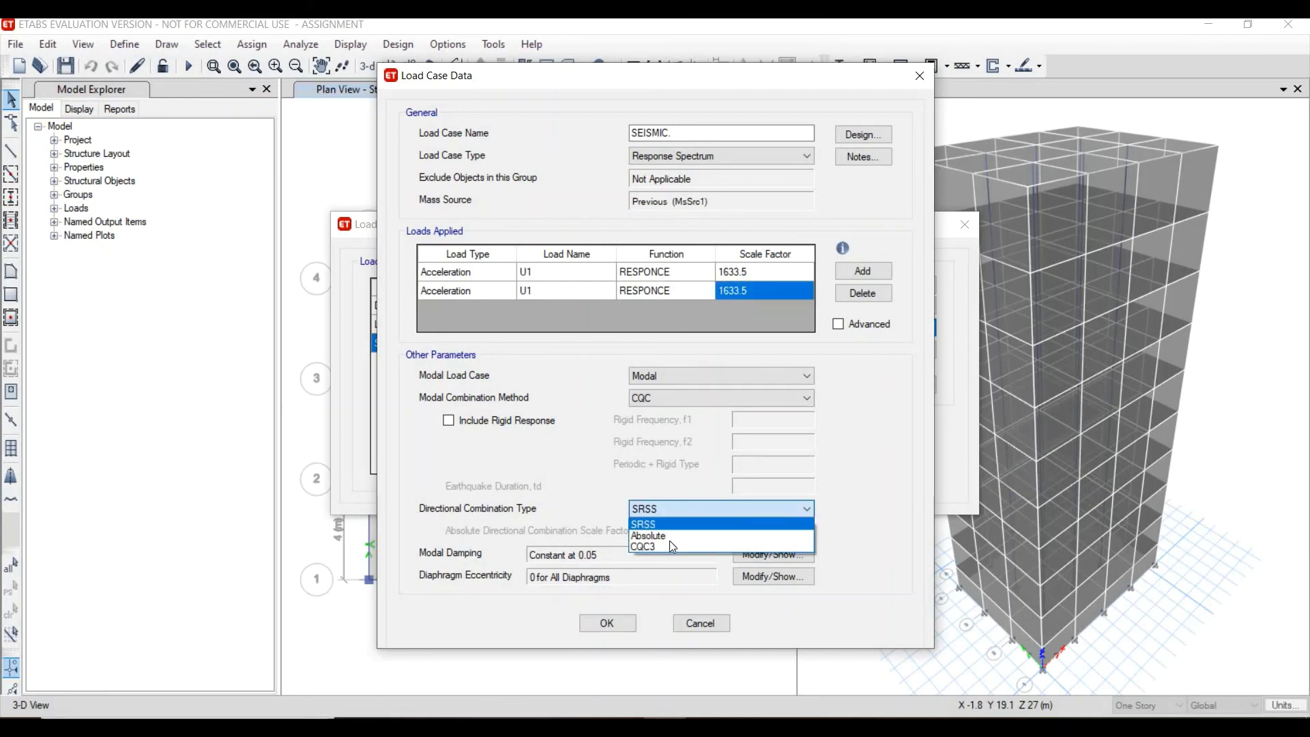
{"action": "left_click", "coordinate": [670, 536]}
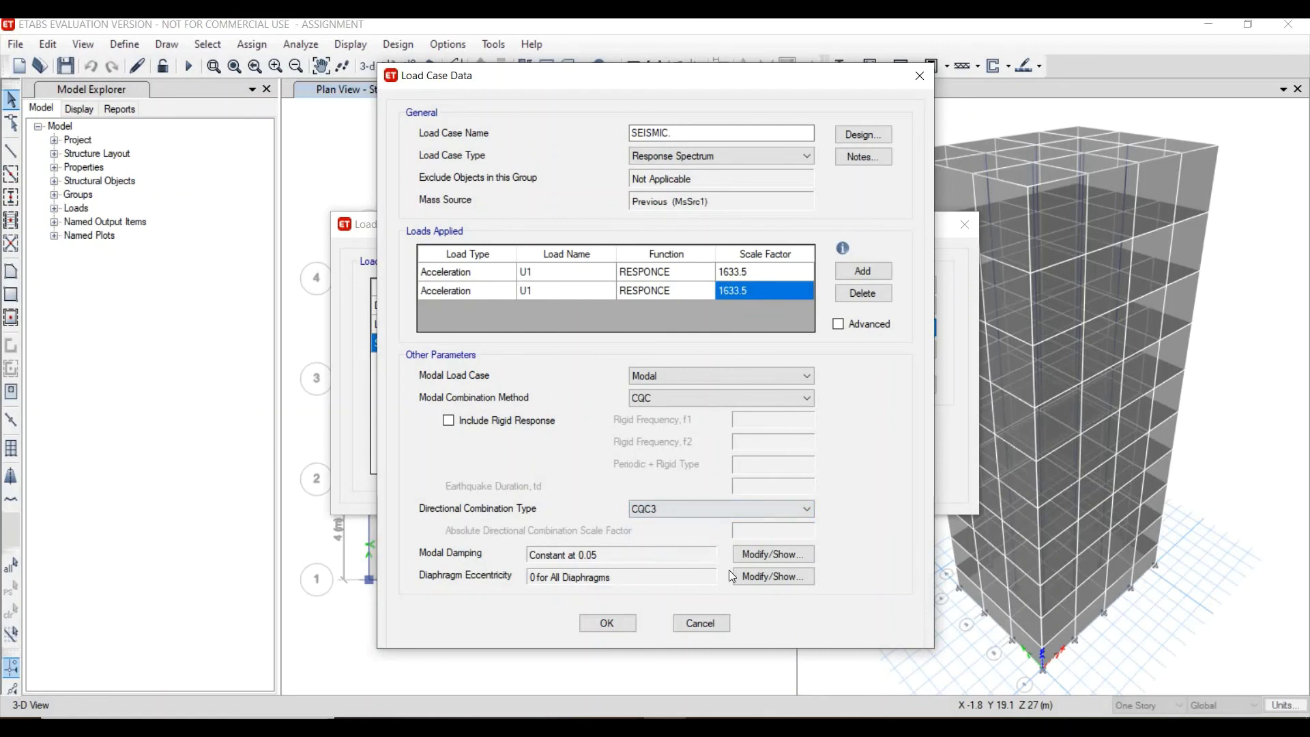
{"action": "left_click", "coordinate": [614, 625]}
{"action": "left_click", "coordinate": [878, 428]}
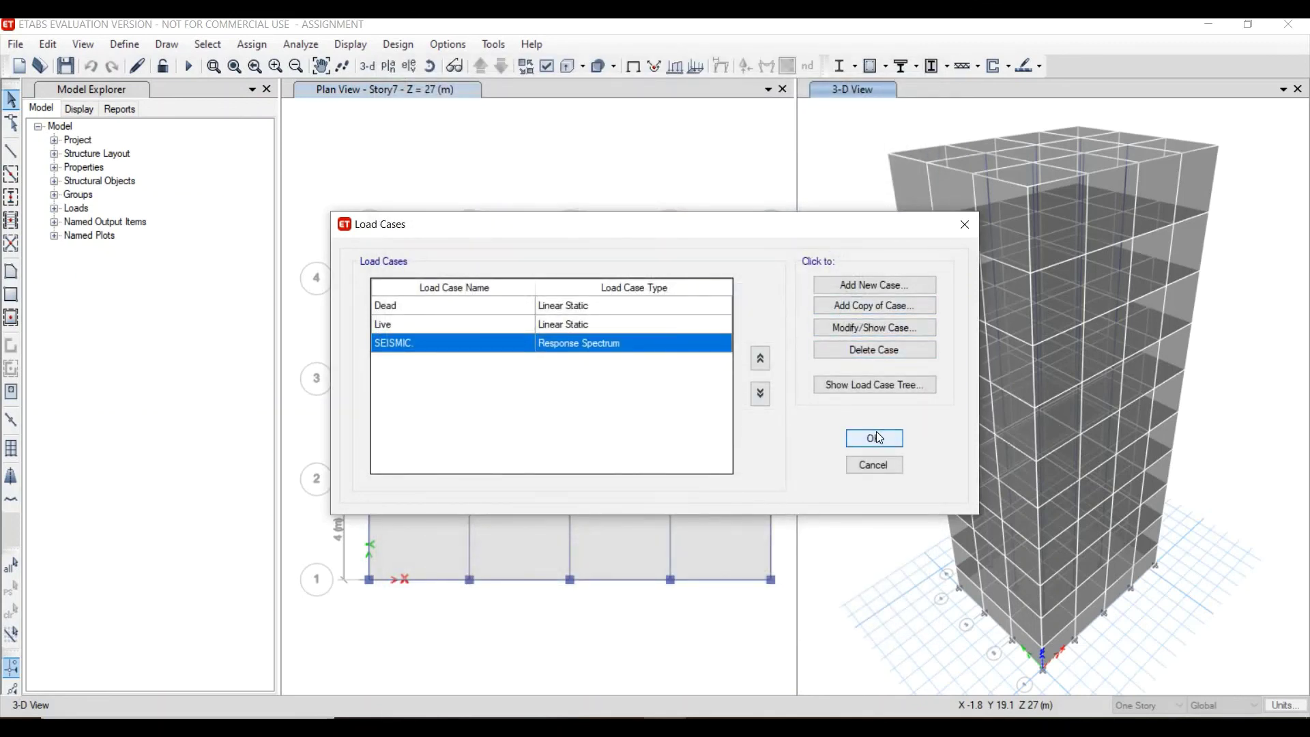
- Run the analysis for all load cases, and play and stop the animation of the dead load displacements
{"action": "left_click", "coordinate": [309, 43]}
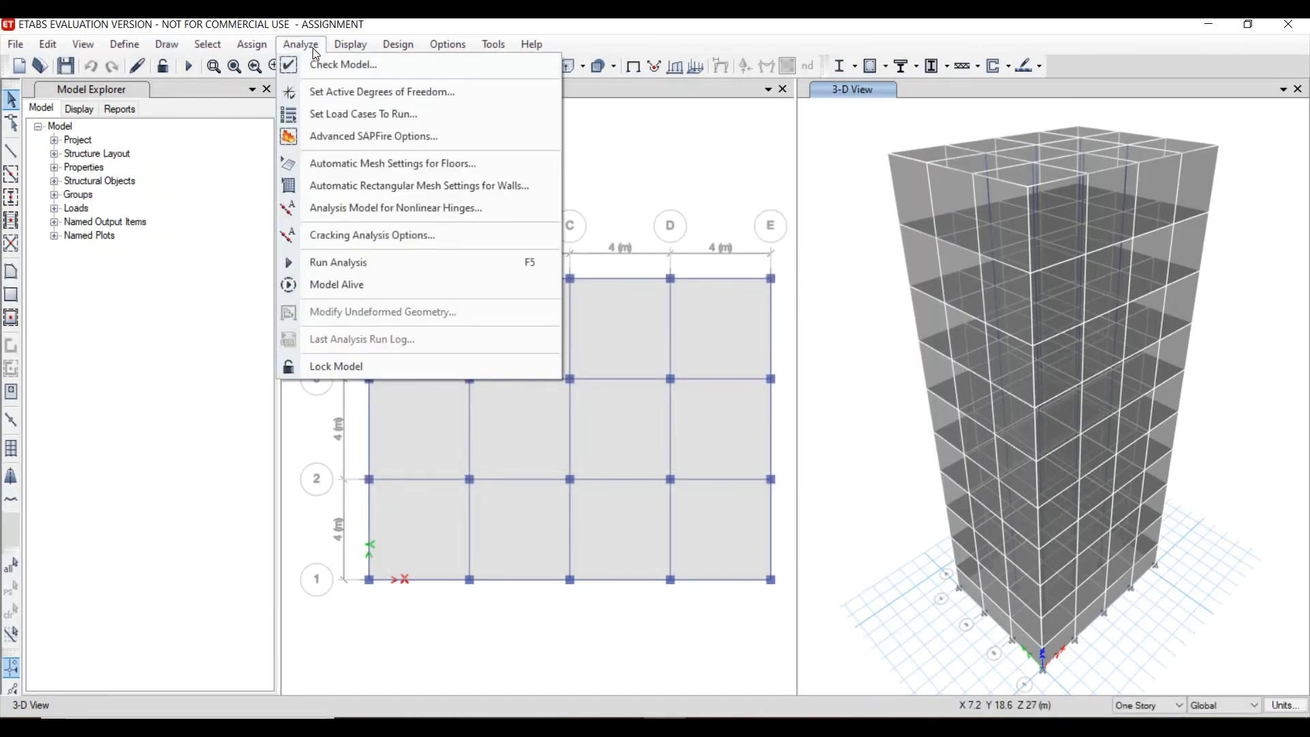
{"action": "left_click", "coordinate": [413, 118]}
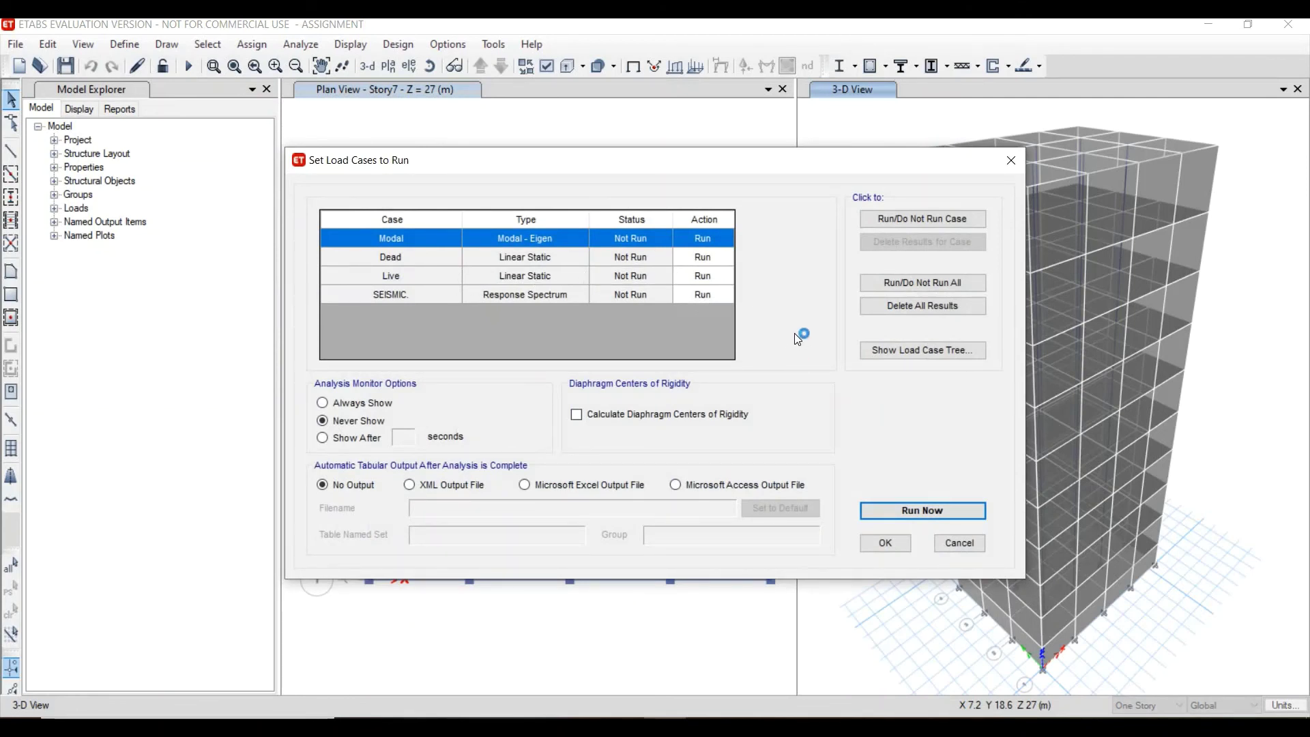
{"action": "left_click", "coordinate": [934, 505]}
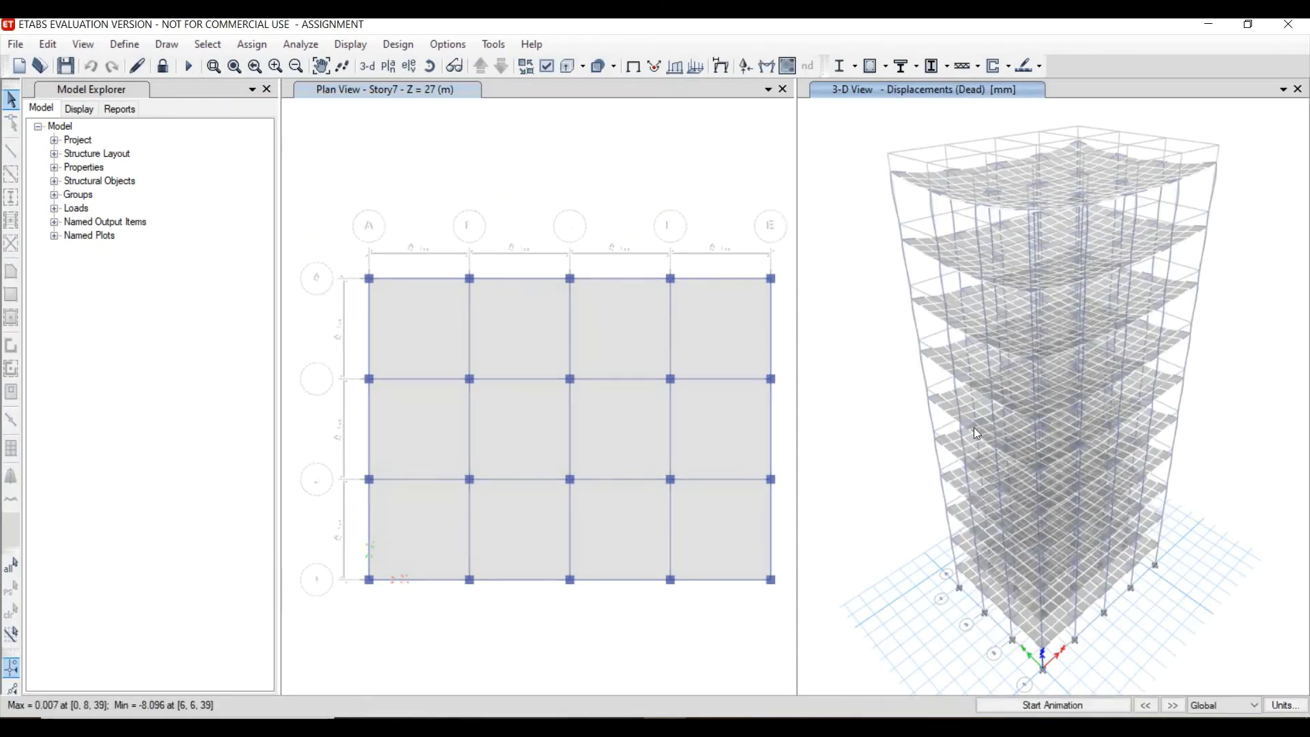
{"action": "left_click", "coordinate": [1068, 708]}
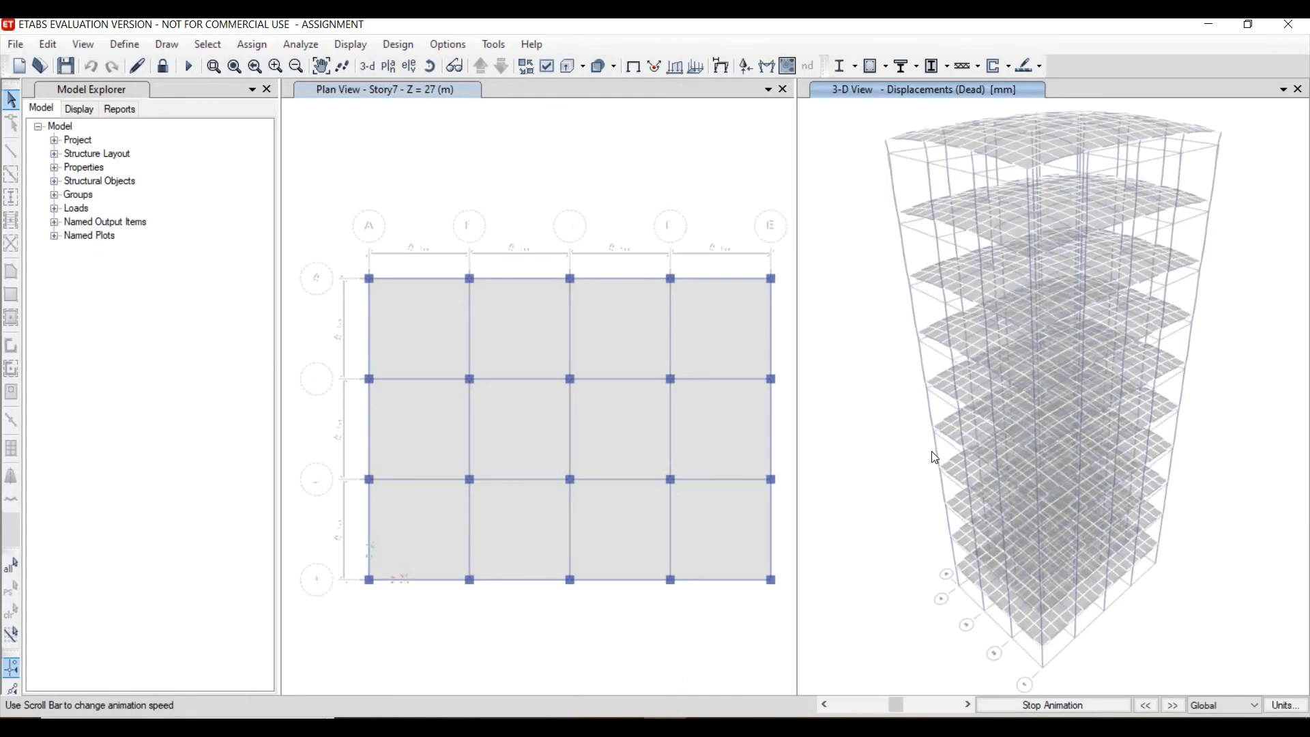
{"action": "left_click", "coordinate": [1095, 707]}
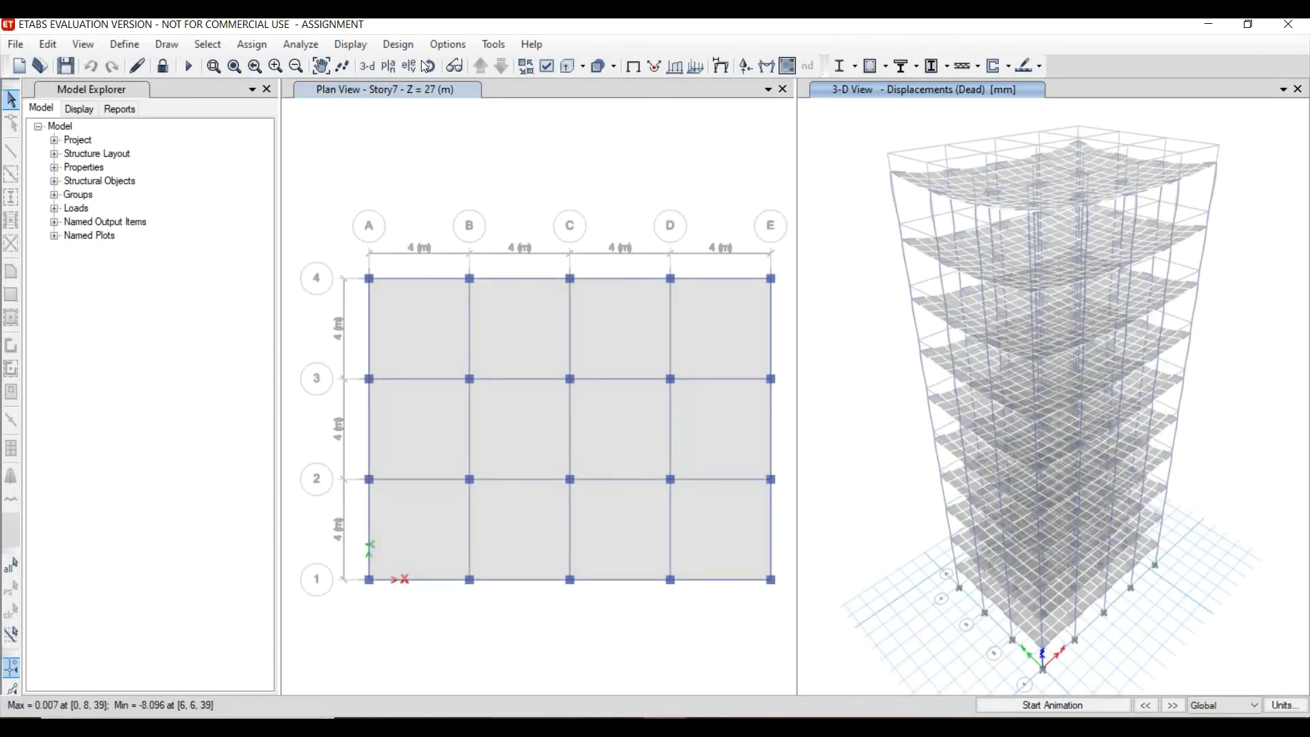
- Review the concrete frame design preferences for IS 456:2000 and close them without changes
{"action": "left_click", "coordinate": [397, 42]}
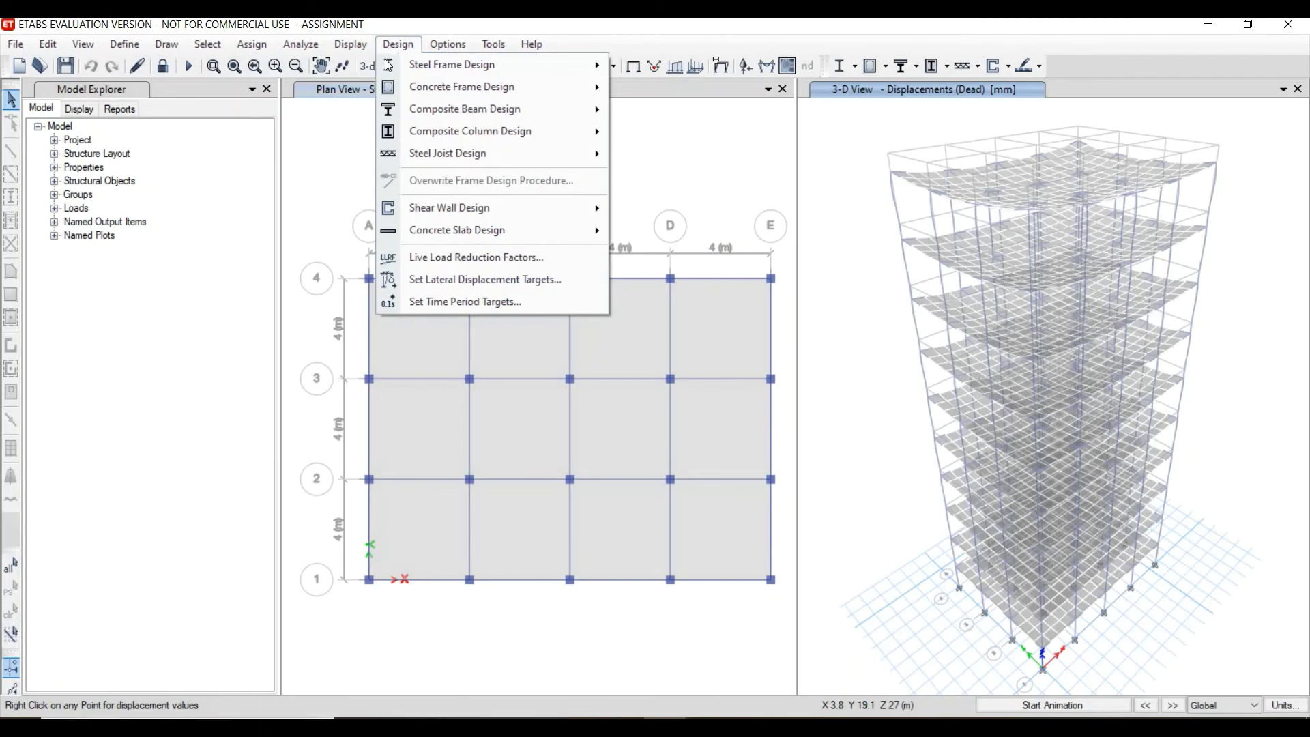
{"action": "mouse_move", "coordinate": [389, 87]}
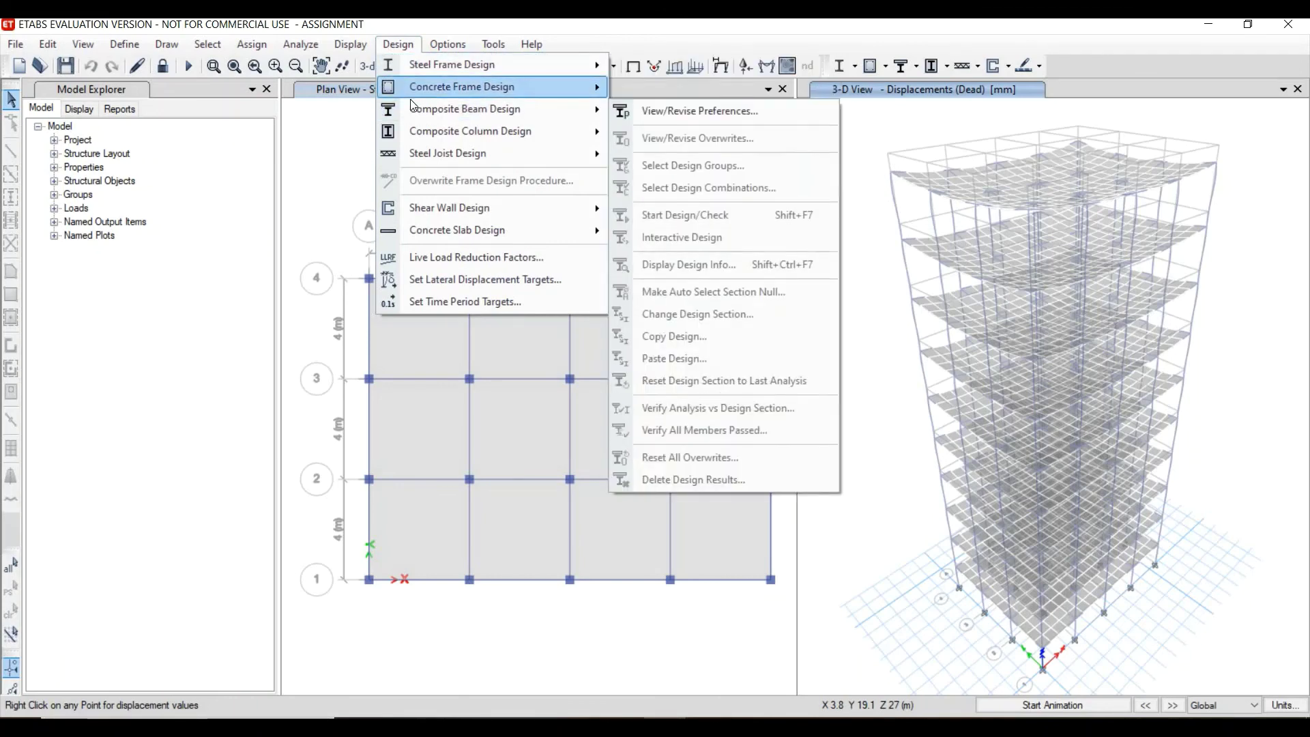
{"action": "mouse_move", "coordinate": [551, 90]}
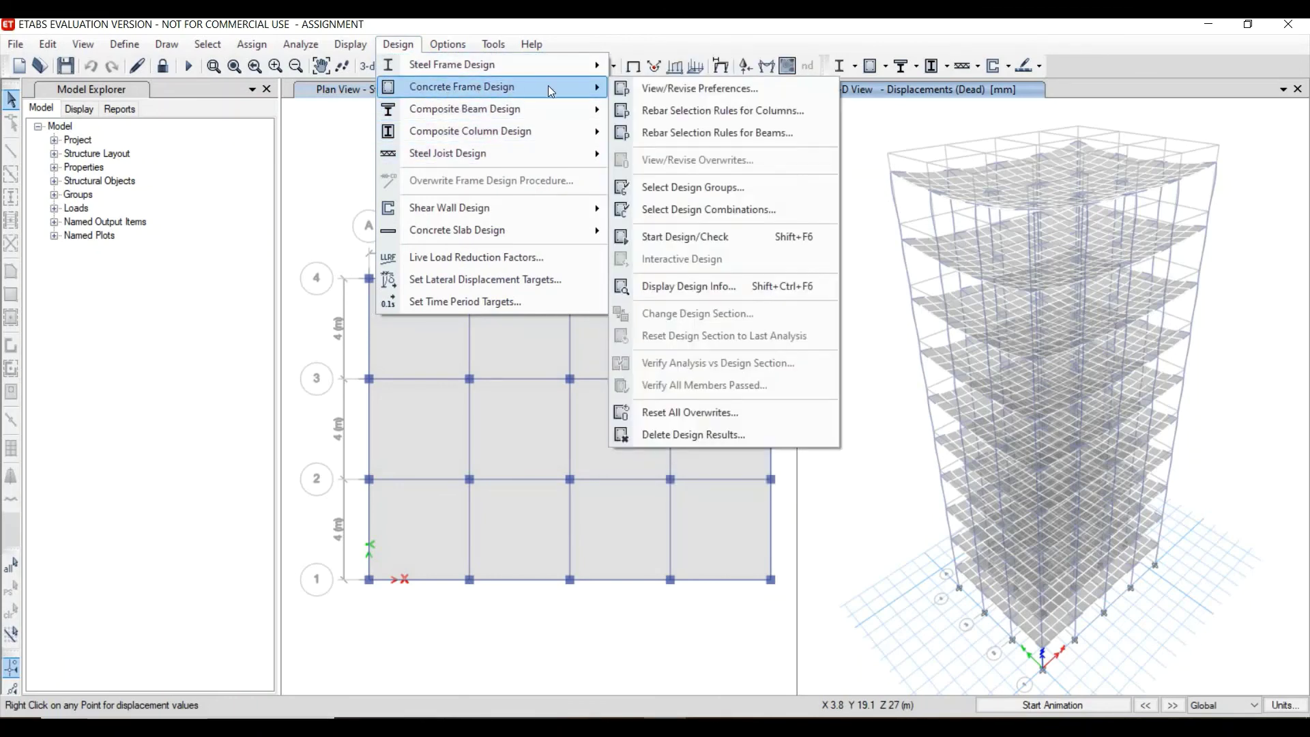
{"action": "left_click", "coordinate": [640, 90]}
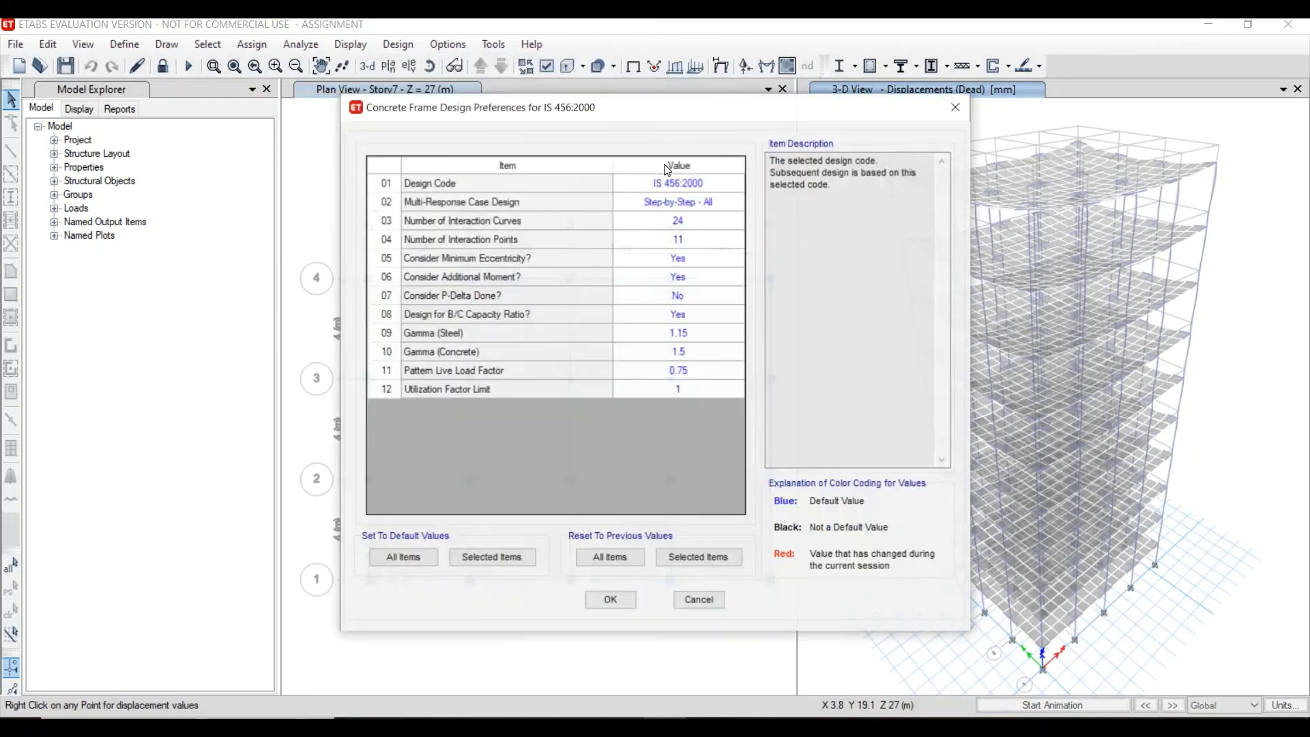
{"action": "left_click", "coordinate": [956, 106]}
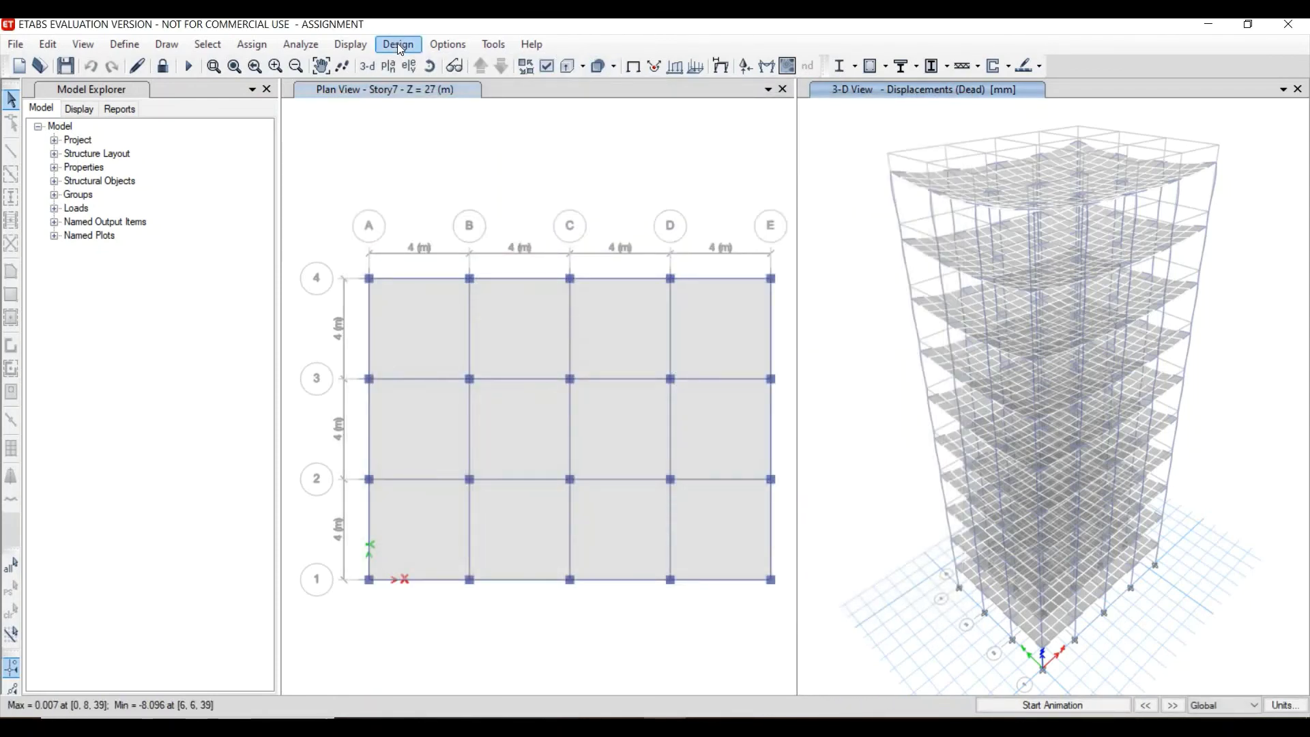
- Run the concrete frame design check on the whole building
{"action": "left_click", "coordinate": [398, 44]}
{"action": "mouse_move", "coordinate": [516, 88]}
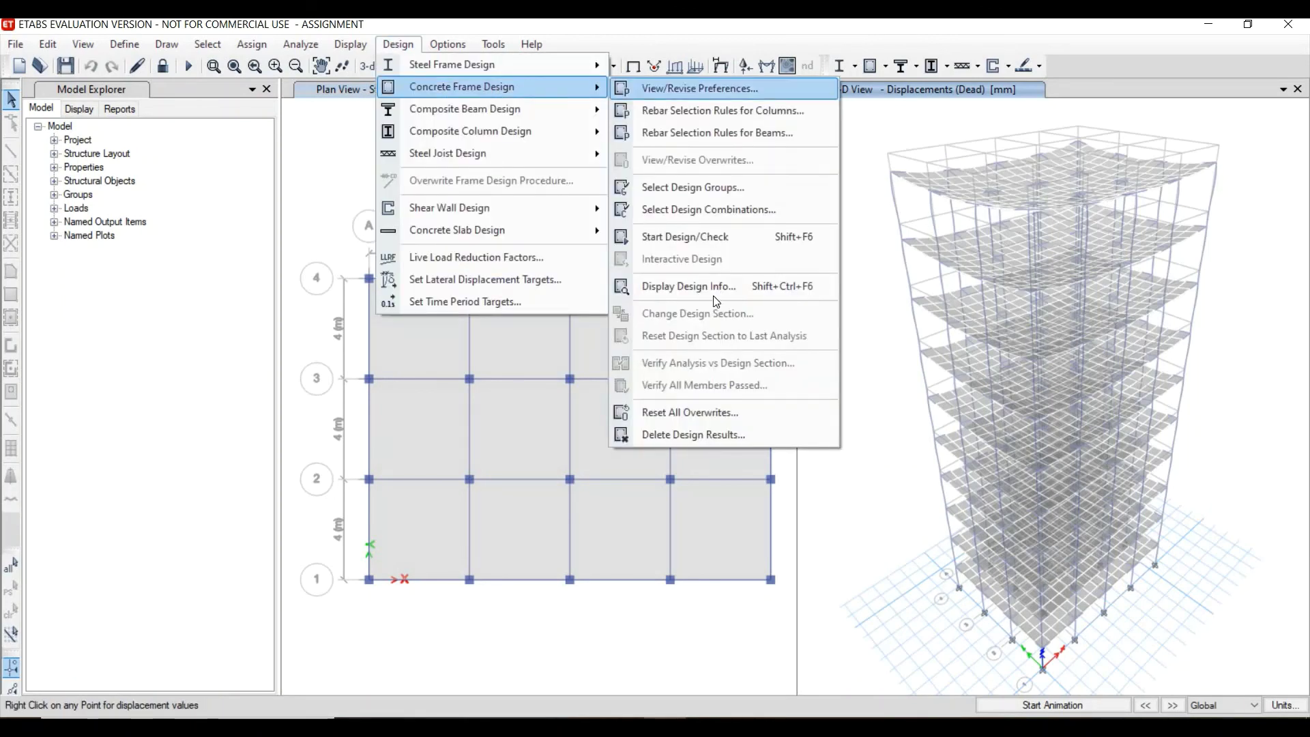
{"action": "left_click", "coordinate": [737, 237]}
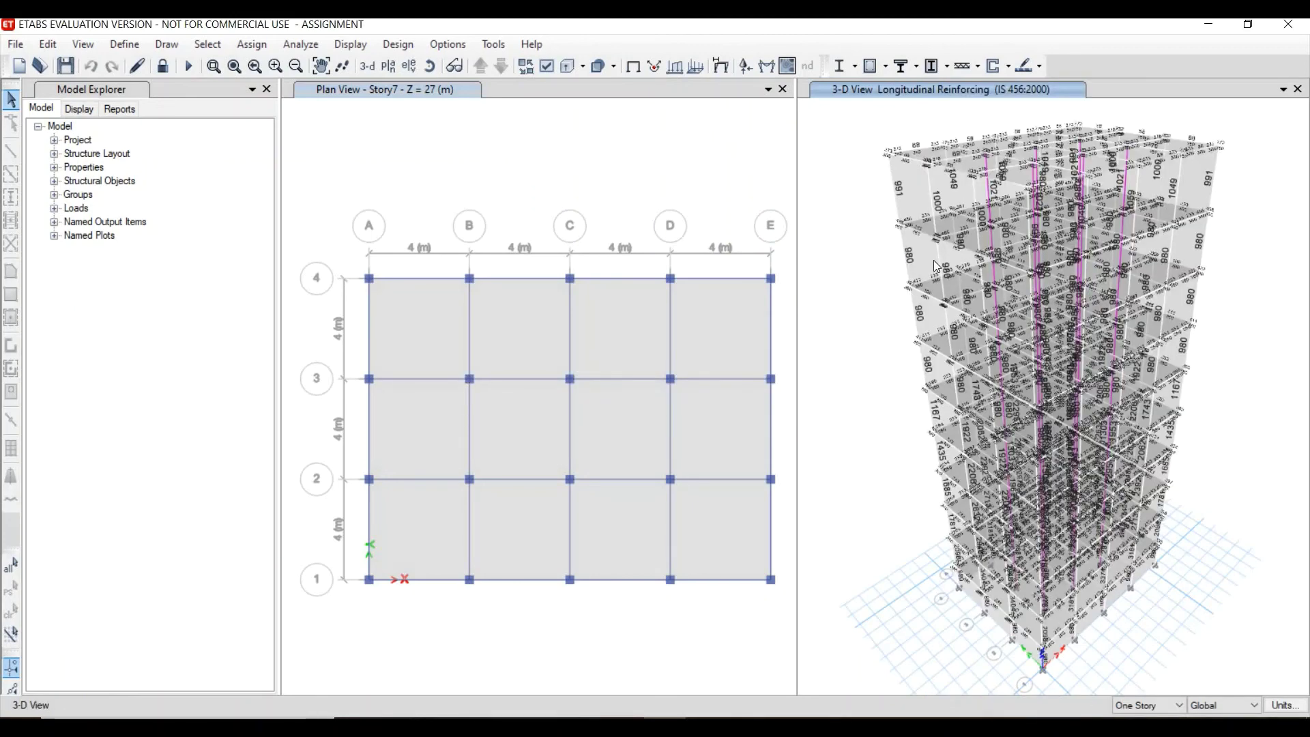
- Verify whether all concrete frame members pass the design check, and dismiss the verification message
{"action": "left_click", "coordinate": [387, 47]}
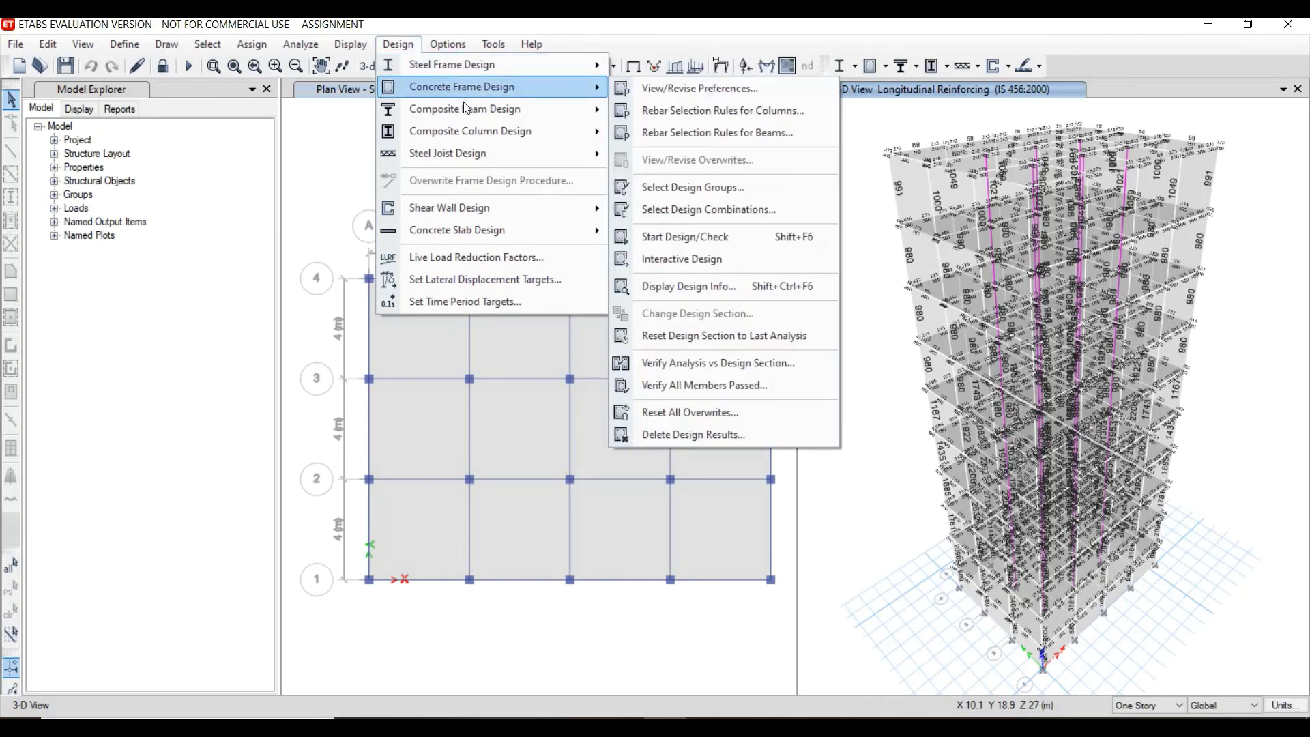
{"action": "mouse_move", "coordinate": [481, 89]}
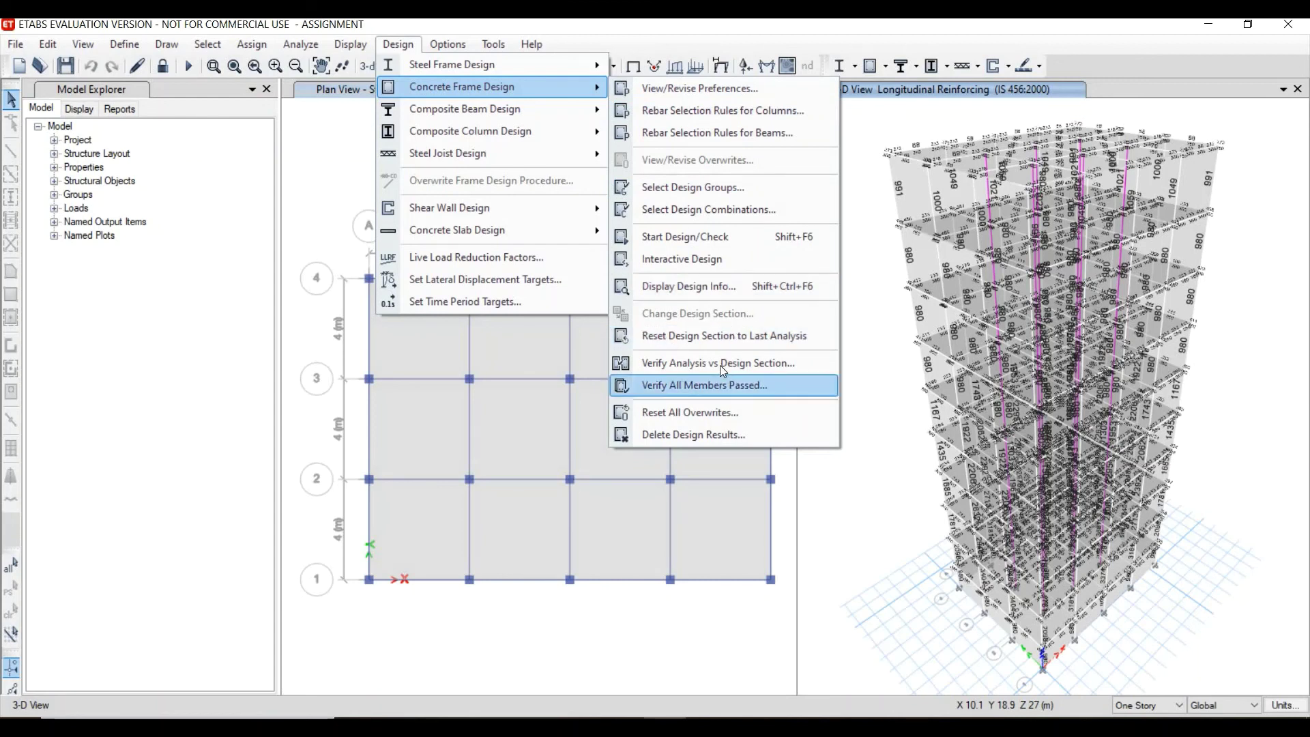
{"action": "left_click", "coordinate": [724, 386]}
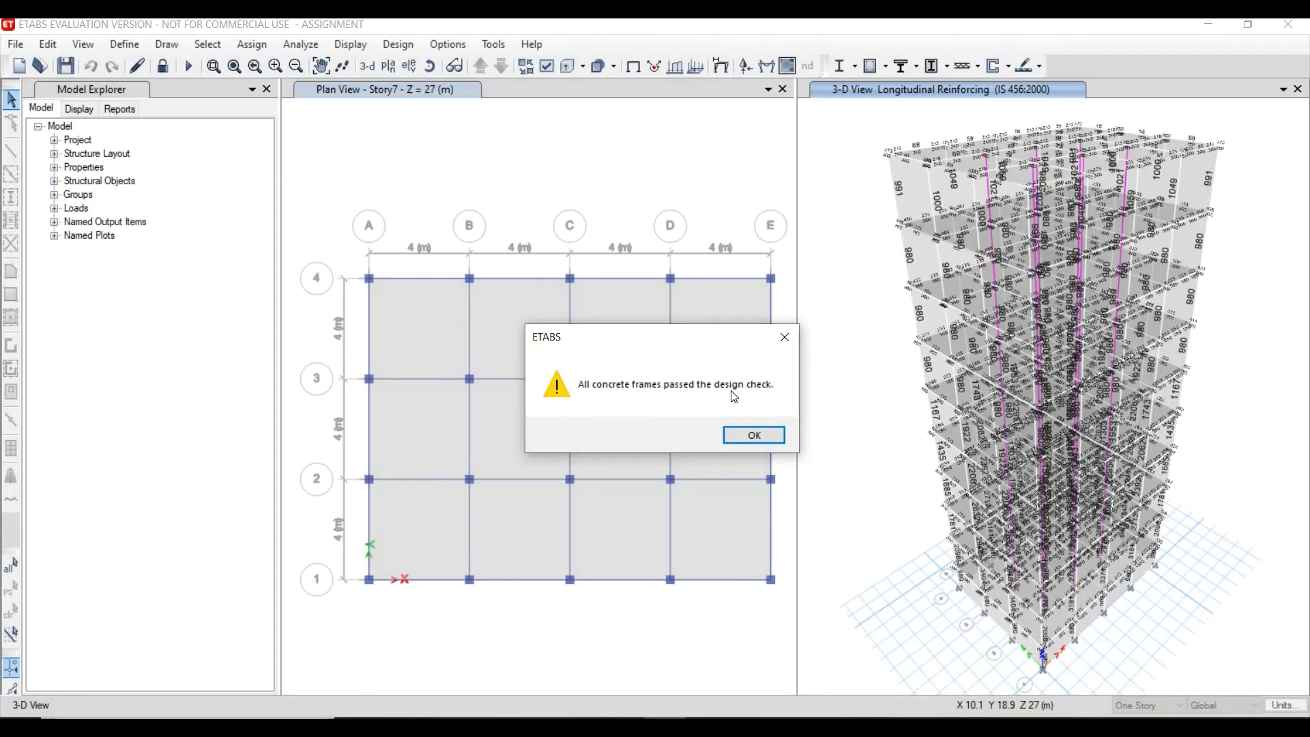
{"action": "left_click", "coordinate": [763, 439]}
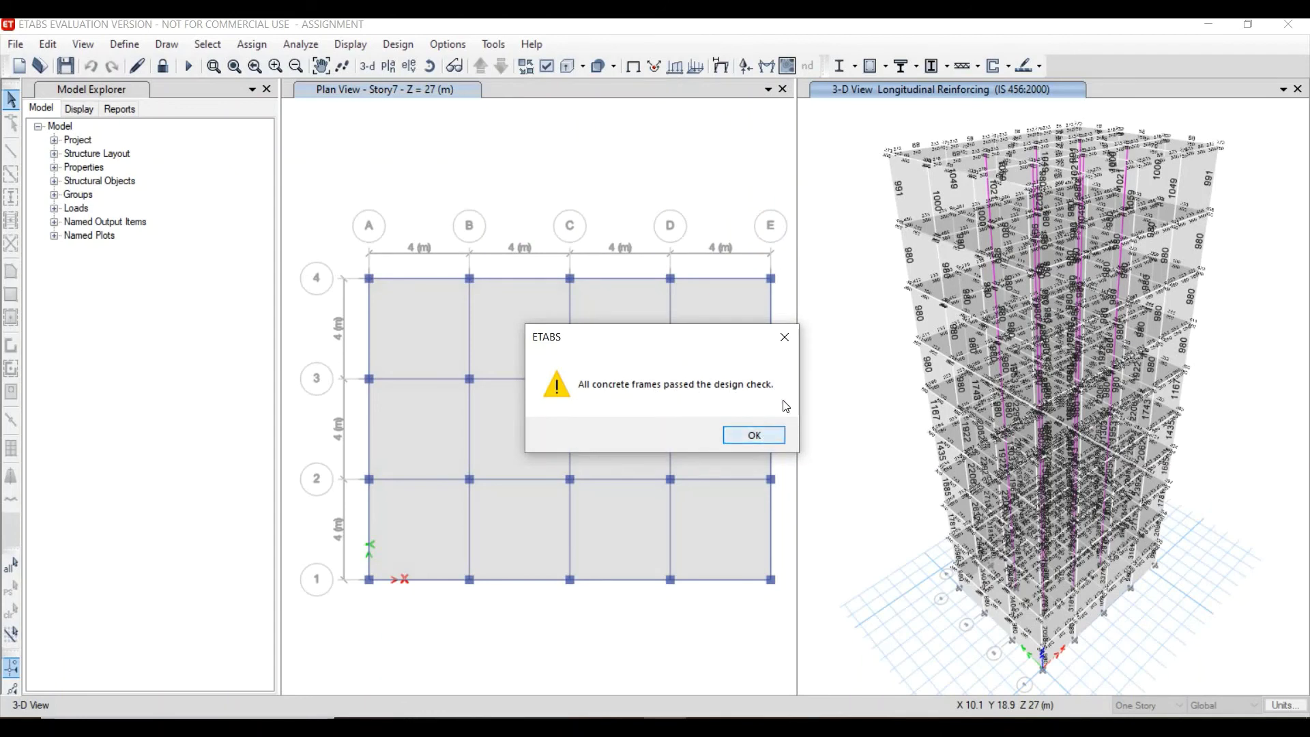